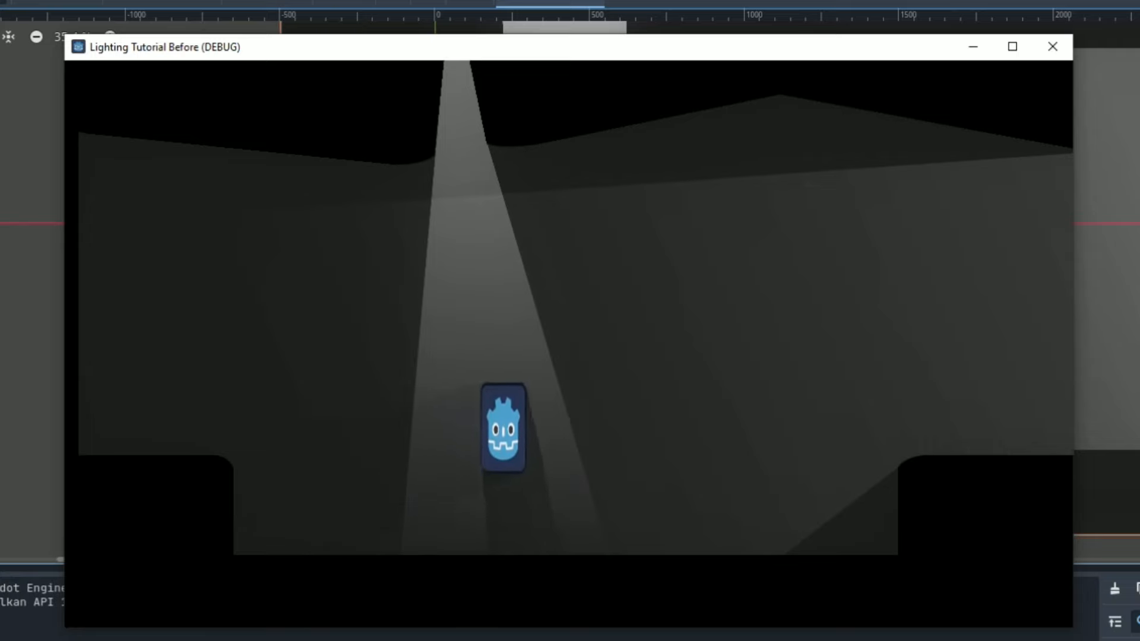
# - Playtest the lit scene by moving the player back and forth and jumping around the light beam
pyautogui.press('Right')
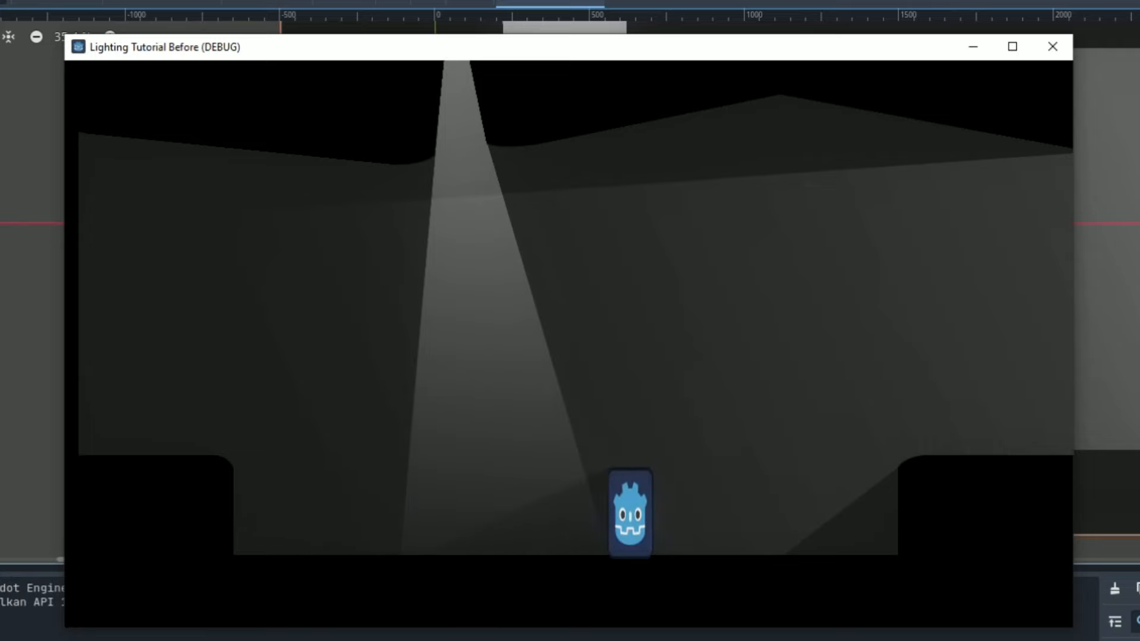
pyautogui.press('Left')
pyautogui.press('Right')
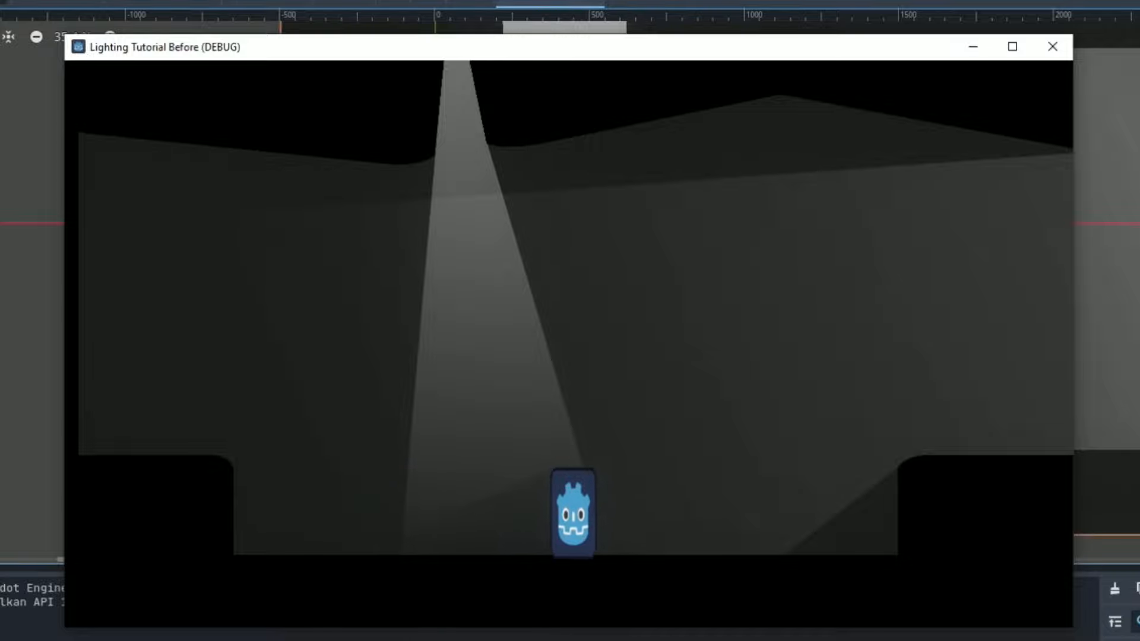
pyautogui.press('space')
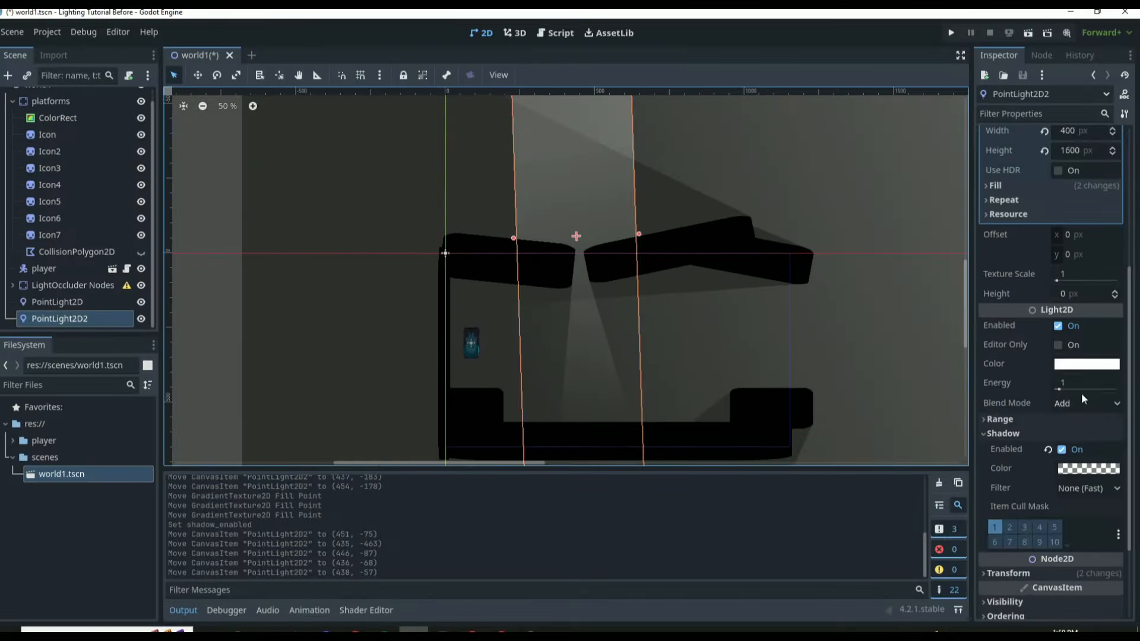
pyautogui.press('Right')
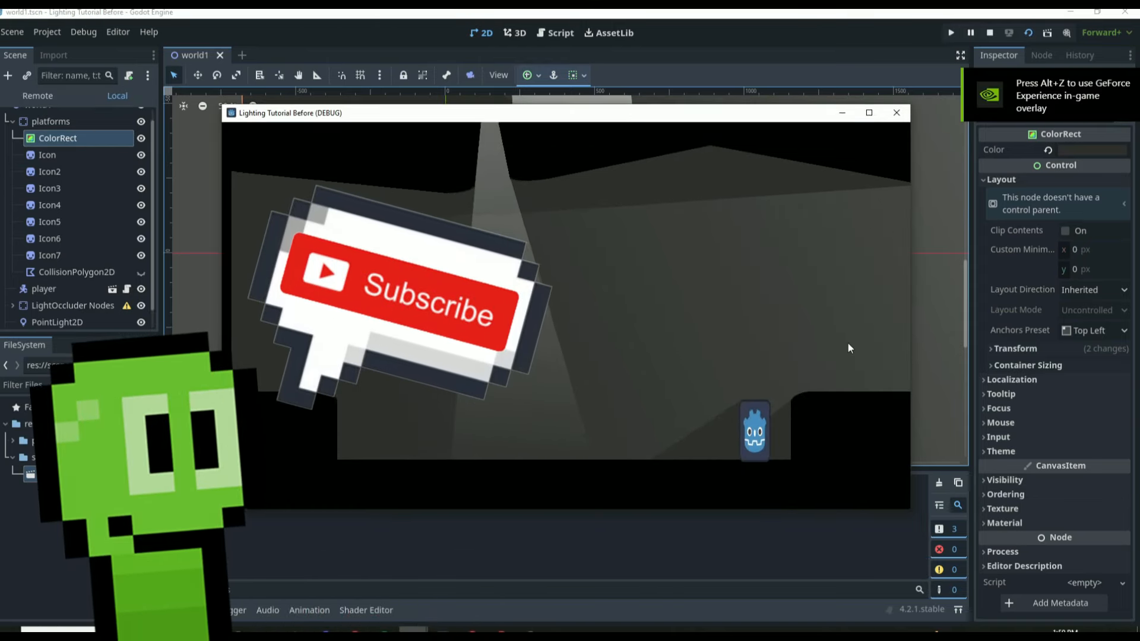
pyautogui.press('space')
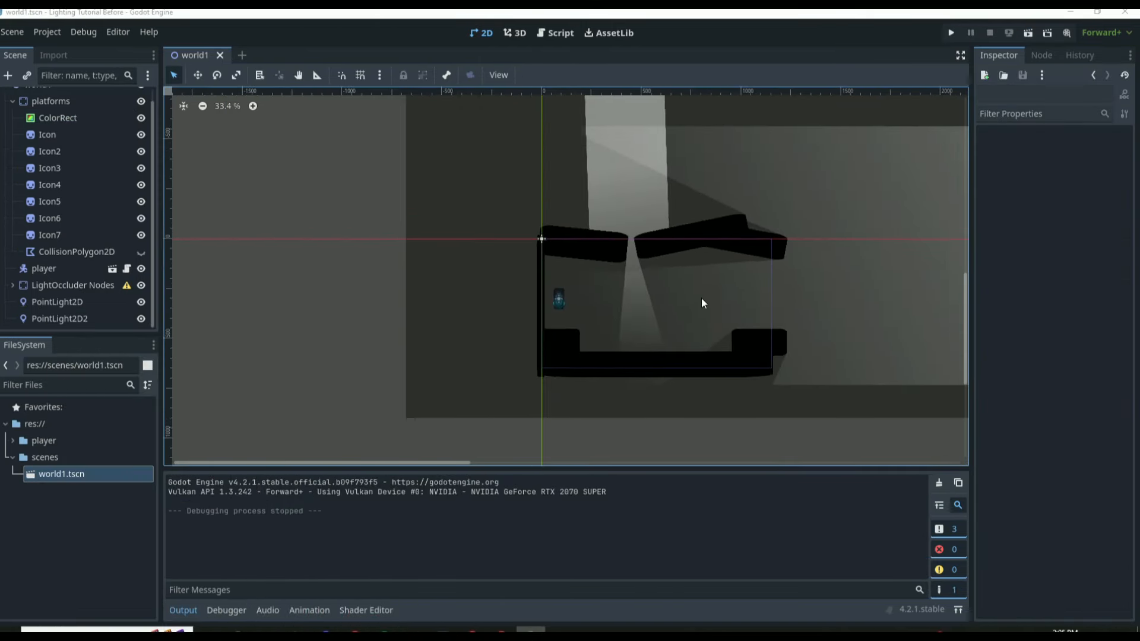
pyautogui.click(700, 298)
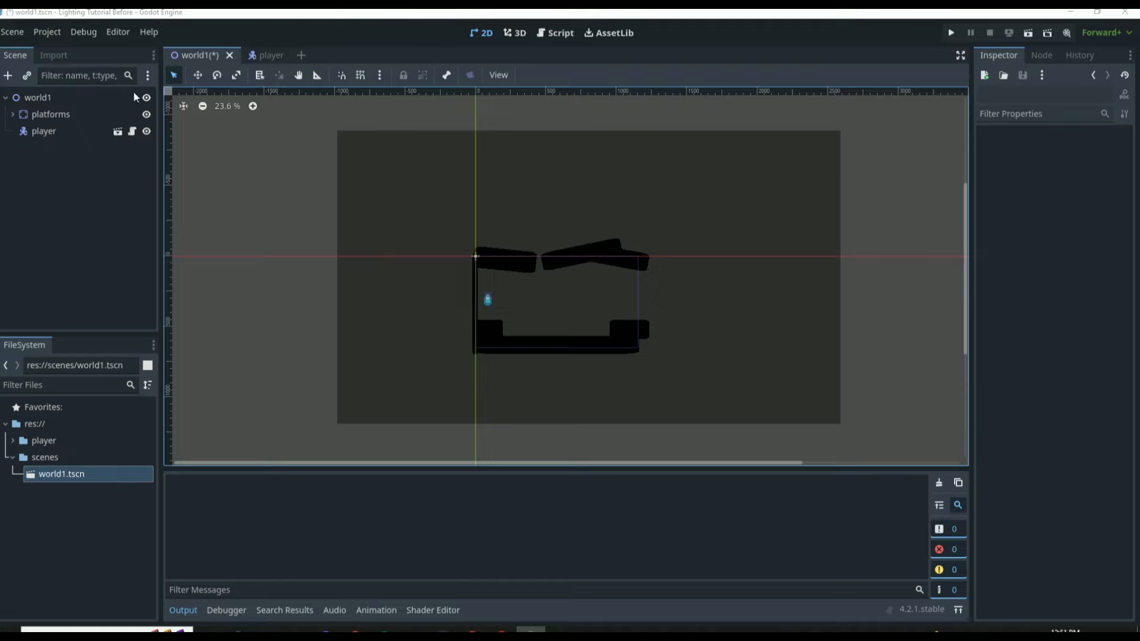
# - Open the player scene and examine its collision shape, root node and attached player.gd script
pyautogui.scroll(3, 564, 329)
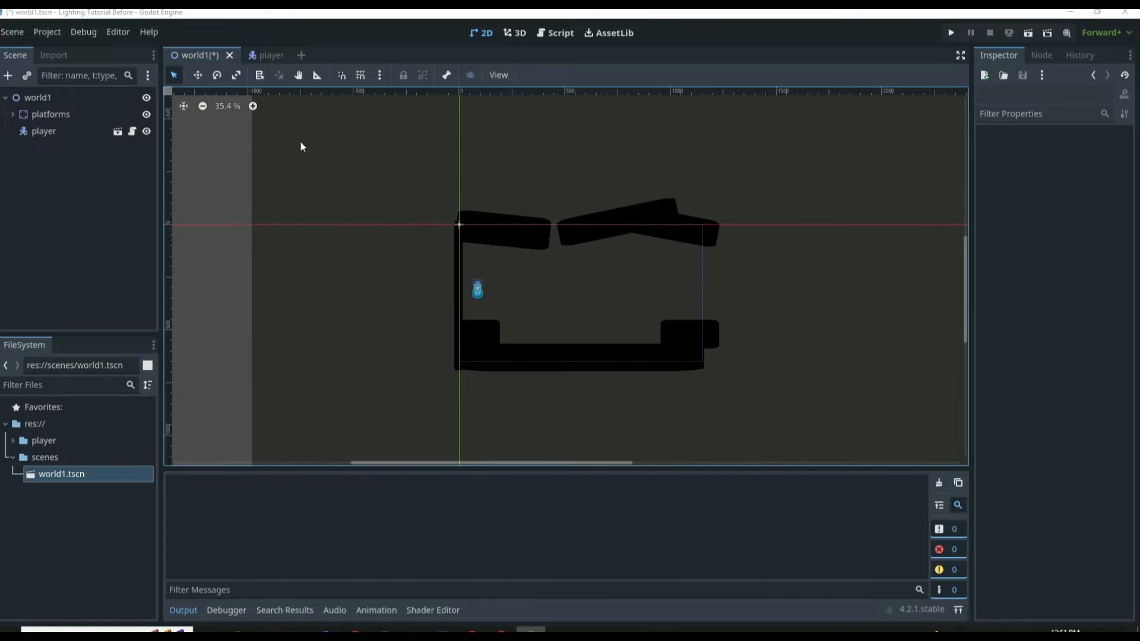
pyautogui.click(265, 53)
pyautogui.click(67, 114)
pyautogui.click(70, 135)
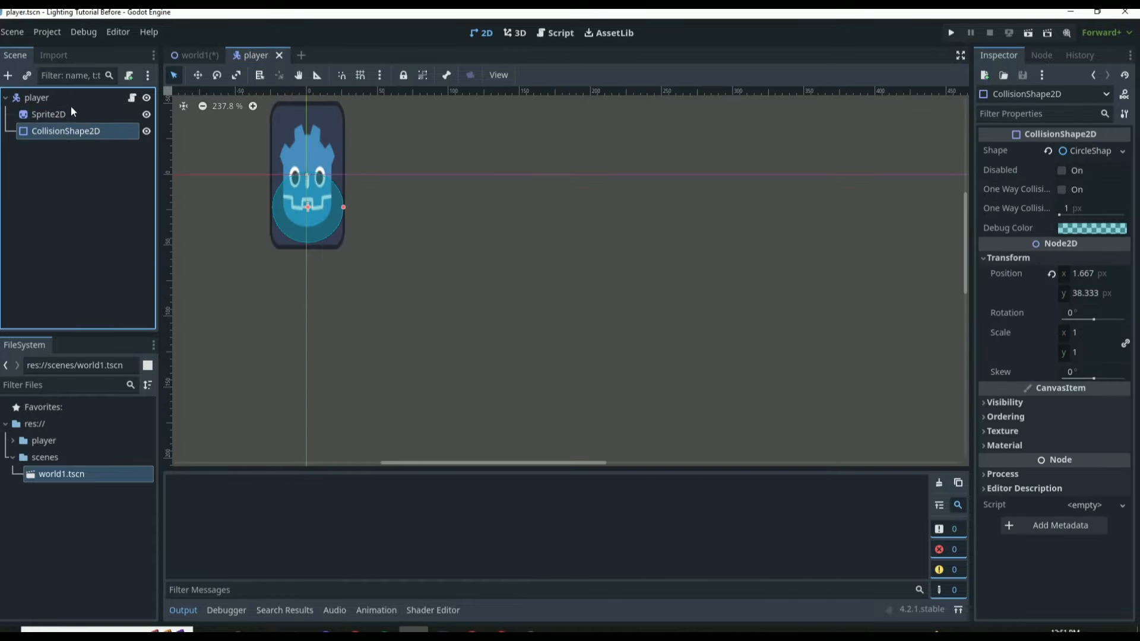
pyautogui.click(70, 100)
pyautogui.click(132, 98)
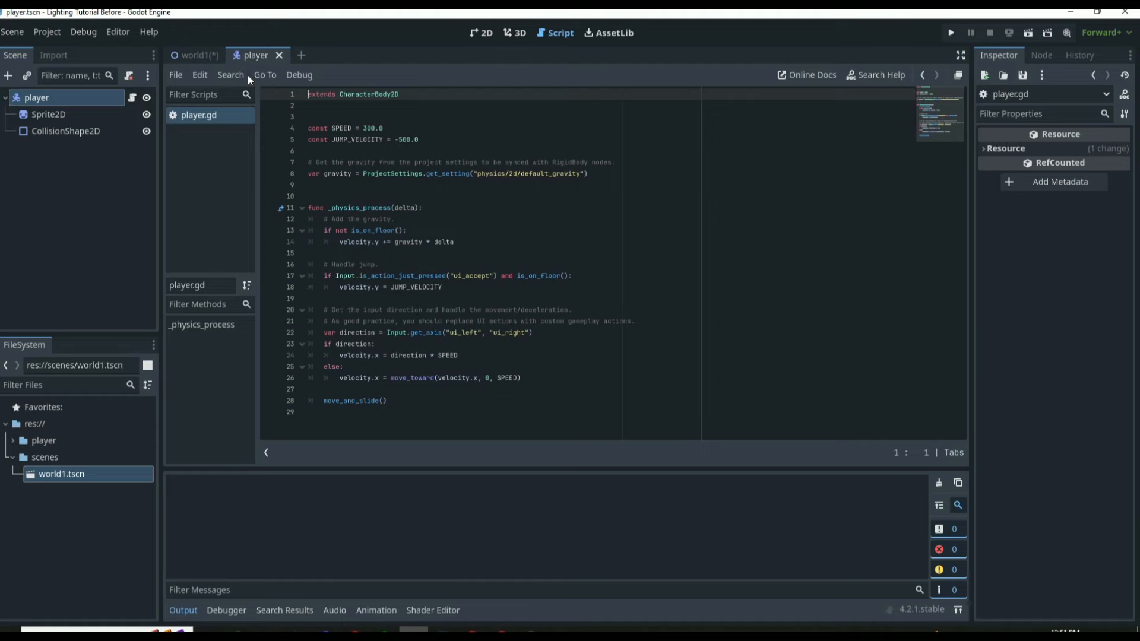
# - Return to the world1 scene in the 2D view and examine the Icon sprites that make up the platforms node
pyautogui.click(195, 54)
pyautogui.click(57, 117)
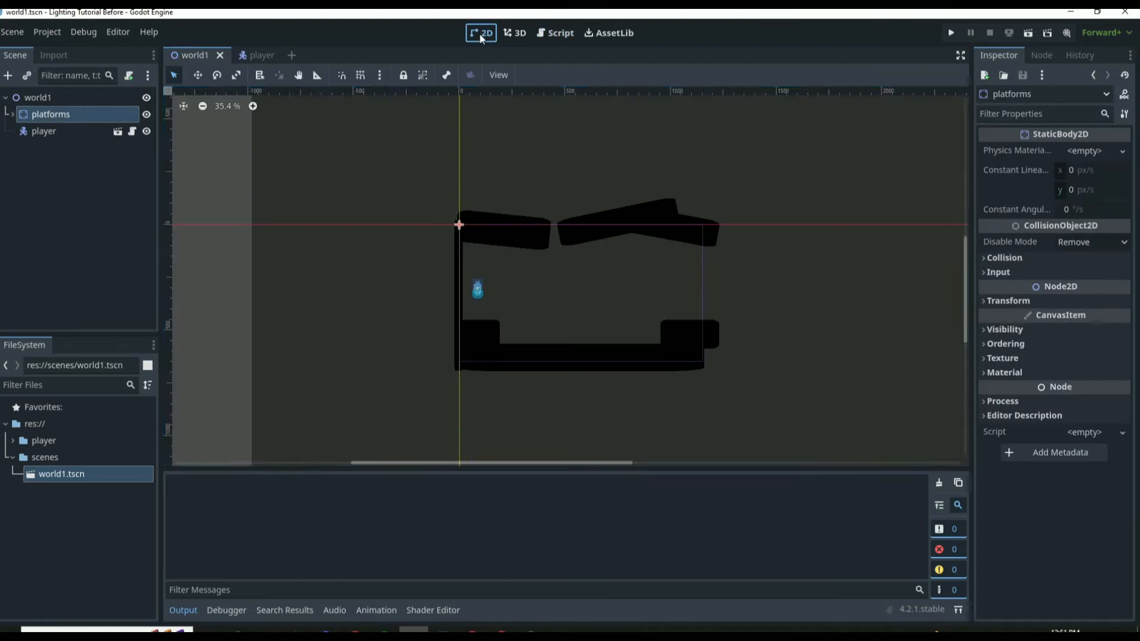
pyautogui.click(481, 32)
pyautogui.click(11, 114)
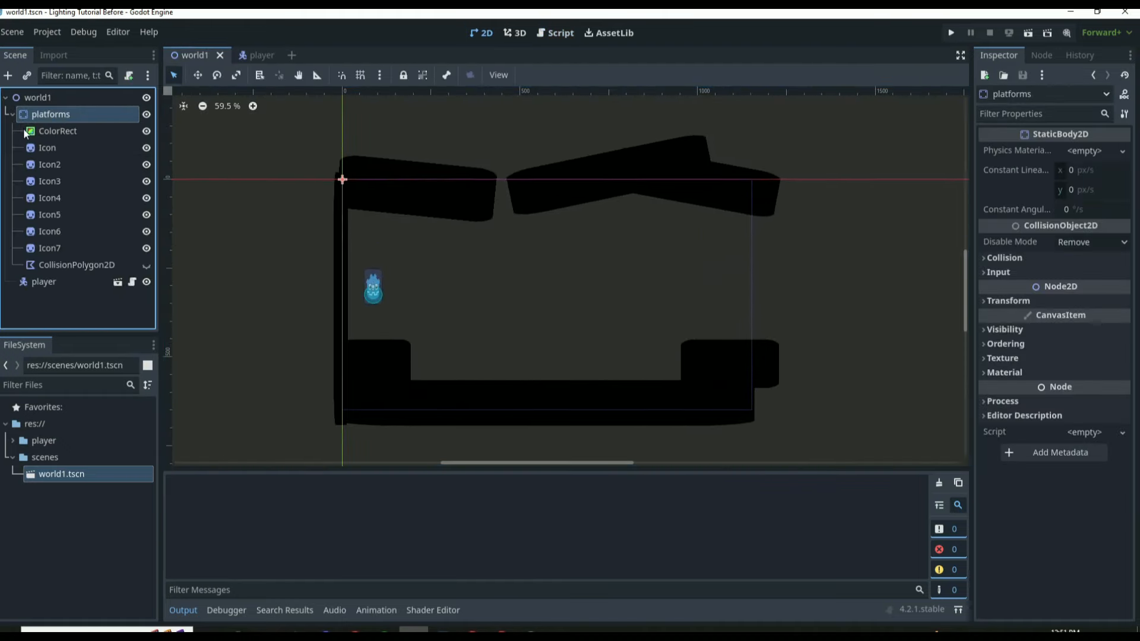
pyautogui.click(53, 149)
pyautogui.click(51, 164)
pyautogui.click(51, 181)
pyautogui.click(50, 214)
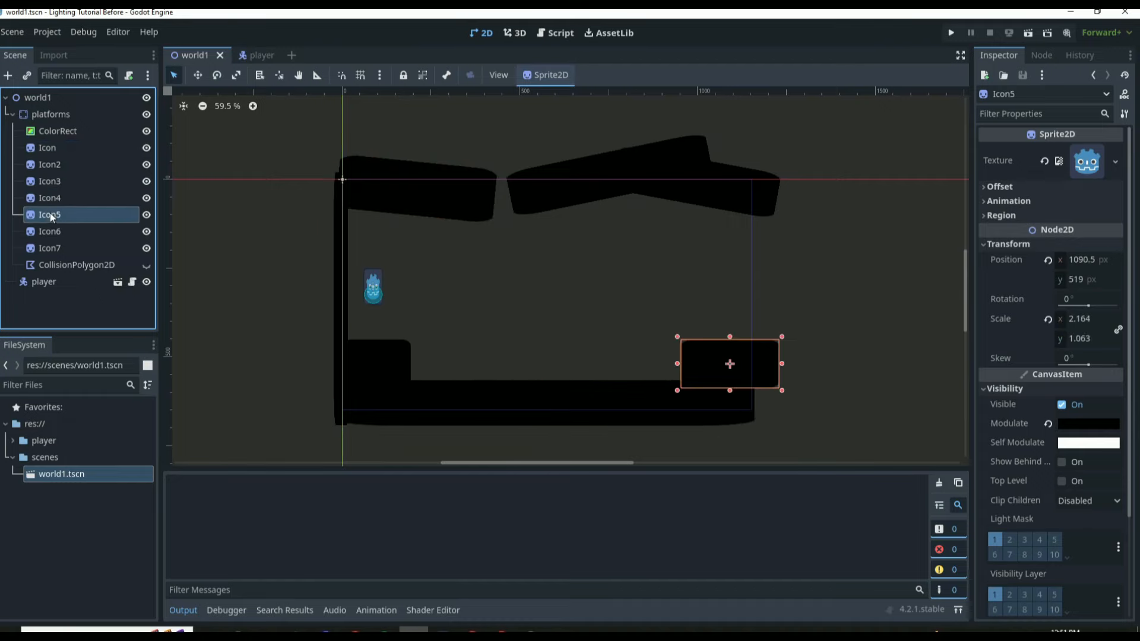
pyautogui.click(51, 246)
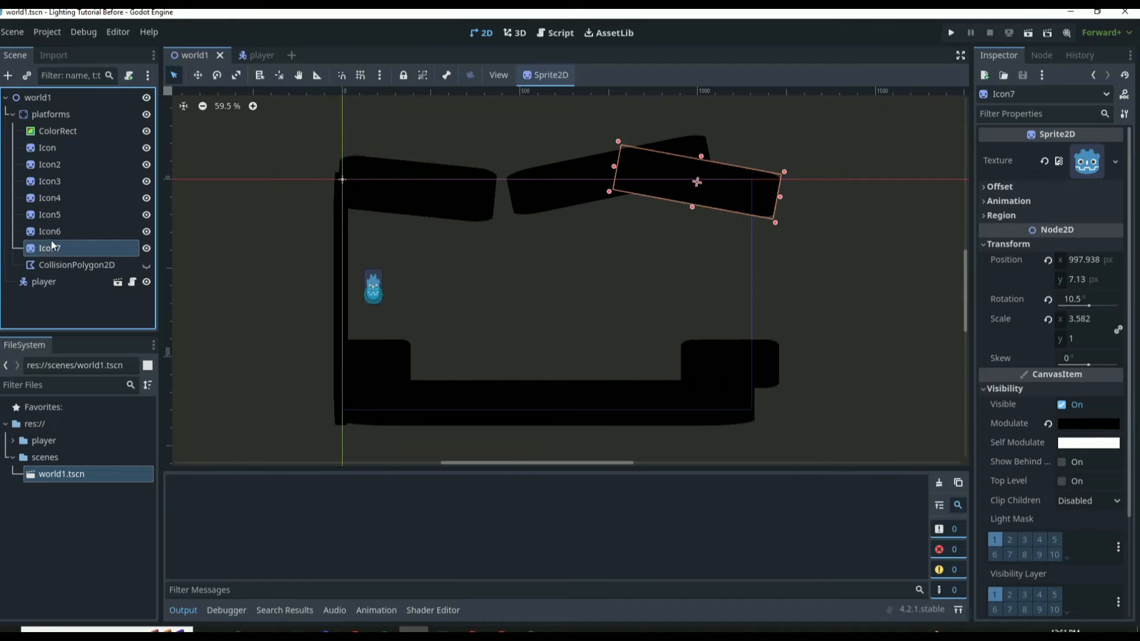
# - Reset the modulate colour of the Icon7 sprite to white and darken it back to black
pyautogui.click(1047, 423)
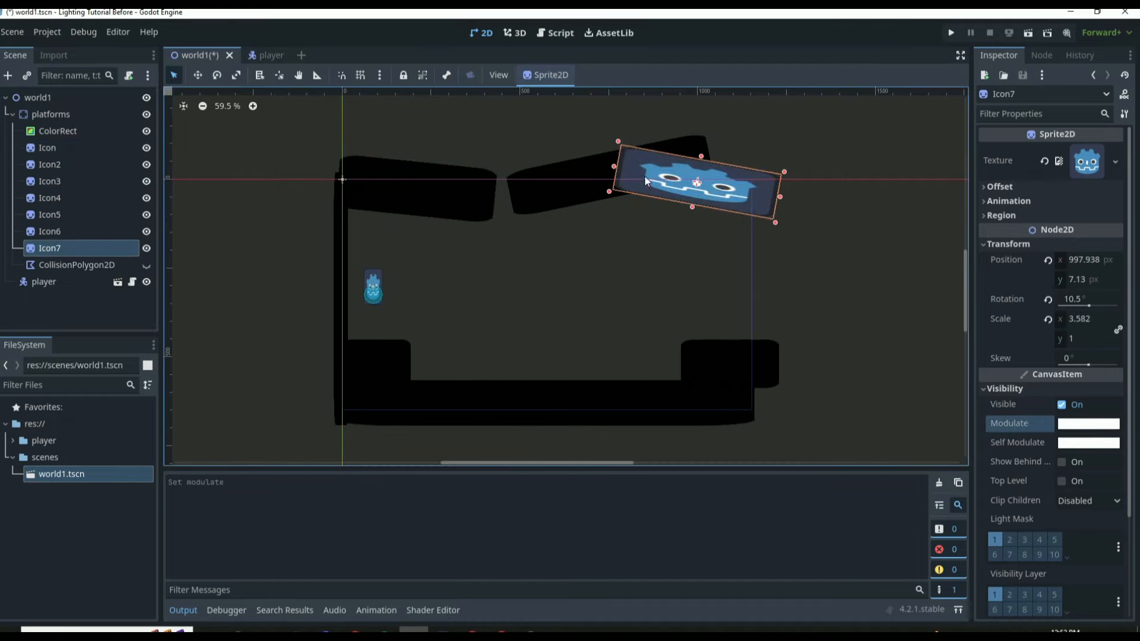
pyautogui.click(1066, 424)
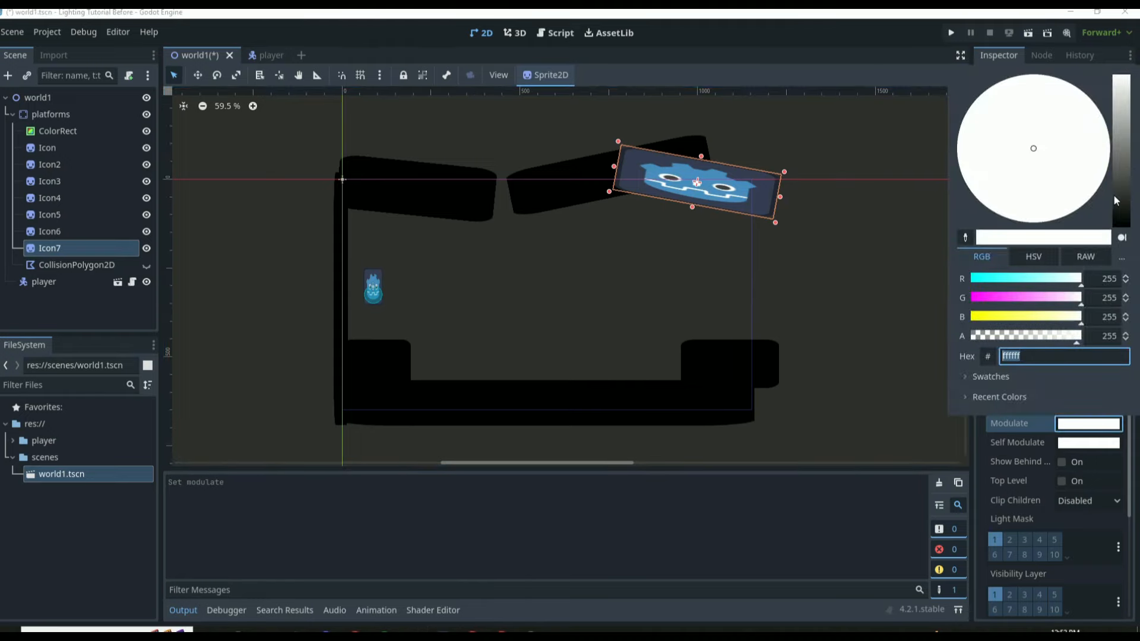
pyautogui.moveTo(1117, 200); pyautogui.dragTo(1118, 236)
pyautogui.click(857, 346)
# - Look at the ColorRect background node in the scene and collapse the platforms branch
pyautogui.click(535, 308)
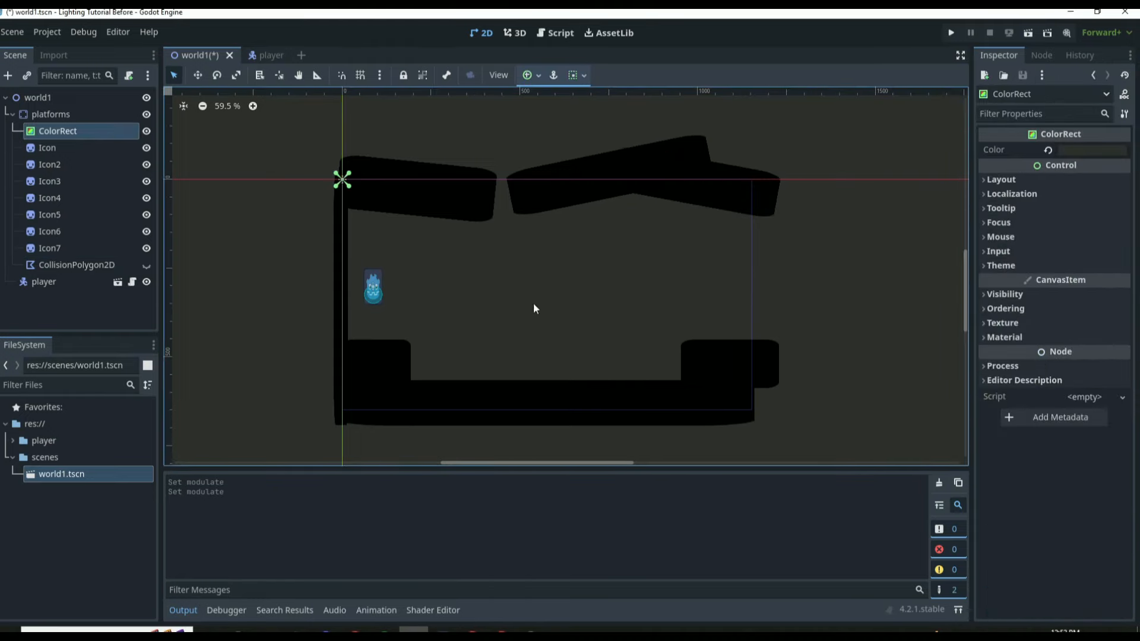
pyautogui.click(488, 273)
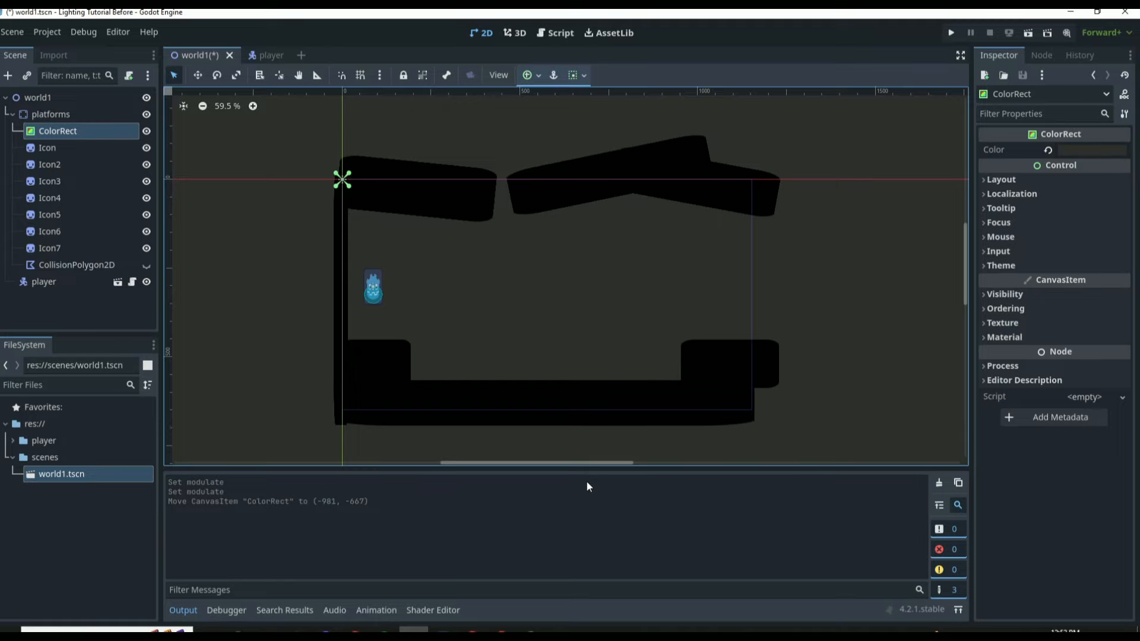
pyautogui.click(13, 114)
pyautogui.click(49, 181)
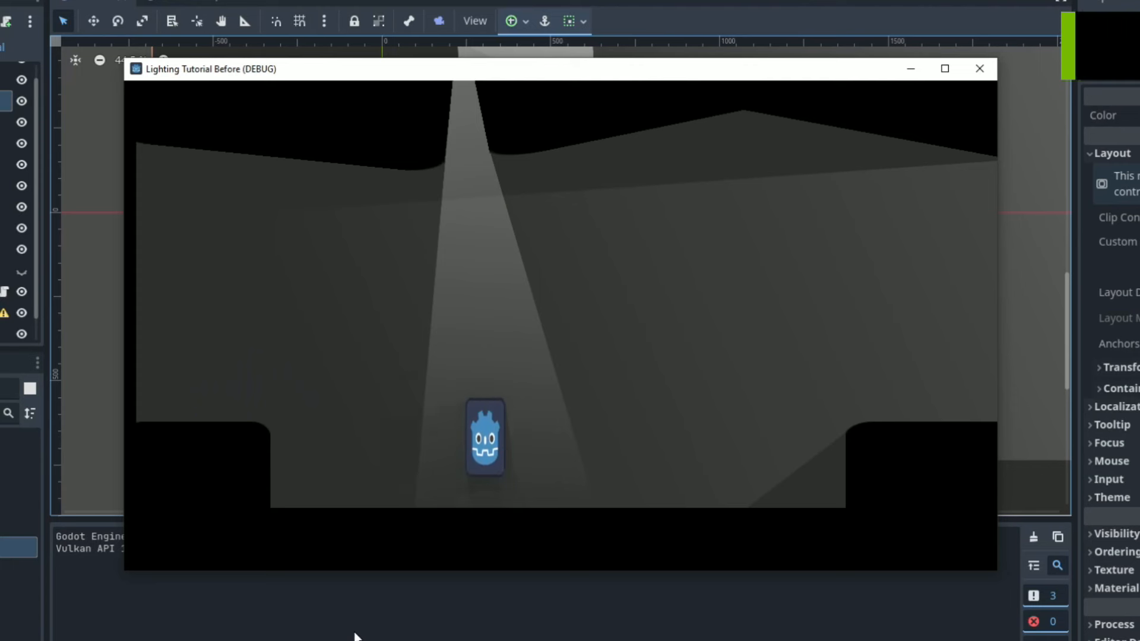
# - Make the player jump and move right in the running game to view the moving shadow
pyautogui.press('space')
pyautogui.press('Right')
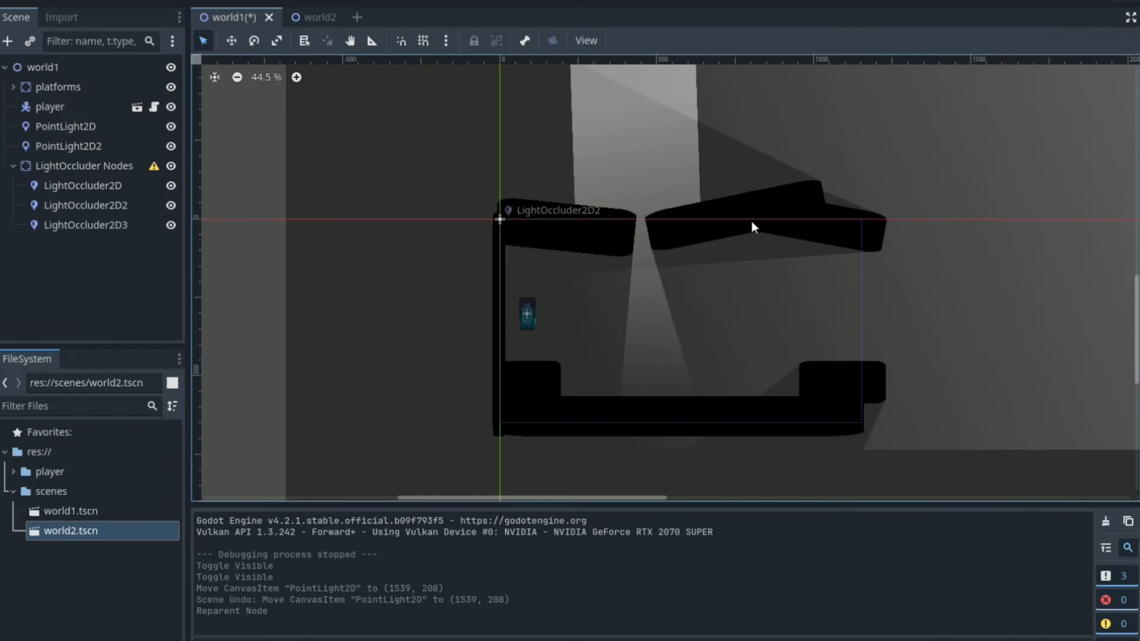
# - Move the light occluder over the sloped ceiling platform away from it and undo the move
pyautogui.click(765, 209)
pyautogui.moveTo(767, 206); pyautogui.dragTo(827, 294)
pyautogui.hotkey('ctrl', 'z')
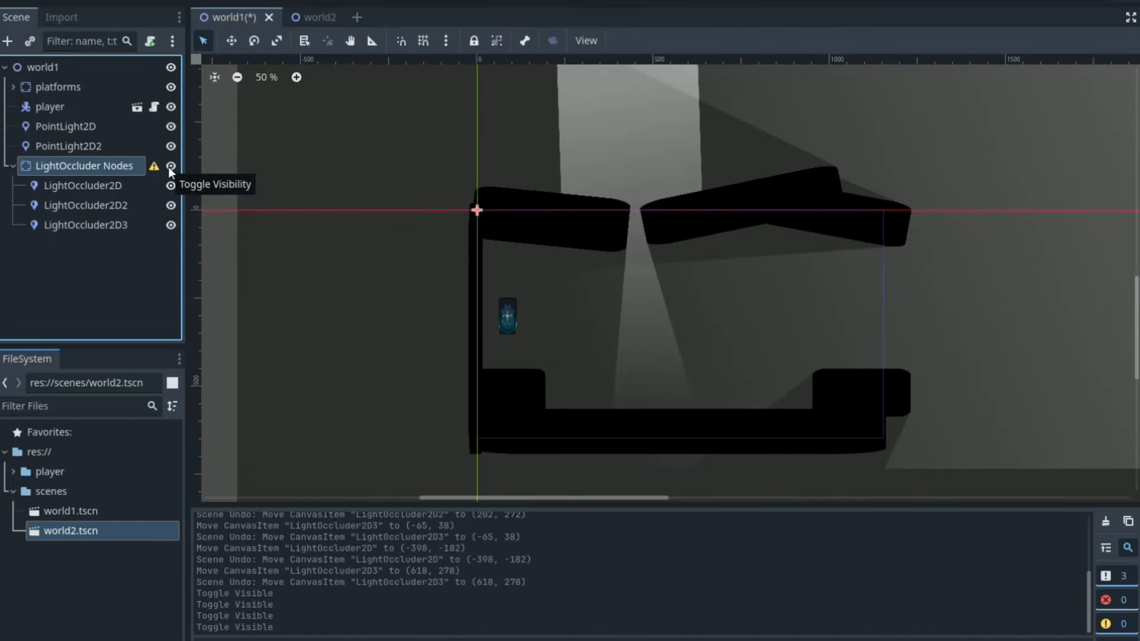
# - Toggle the visibility of the LightOccluder Nodes group off and on to compare the shadows
pyautogui.click(171, 166)
pyautogui.click(169, 168)
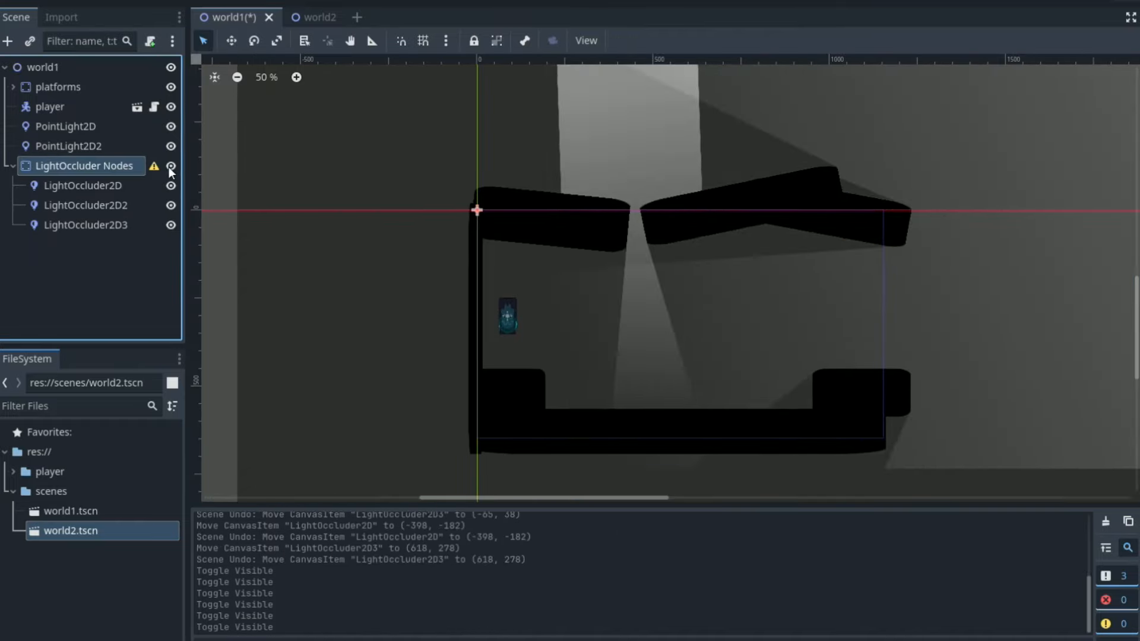
pyautogui.click(169, 168)
pyautogui.click(169, 168)
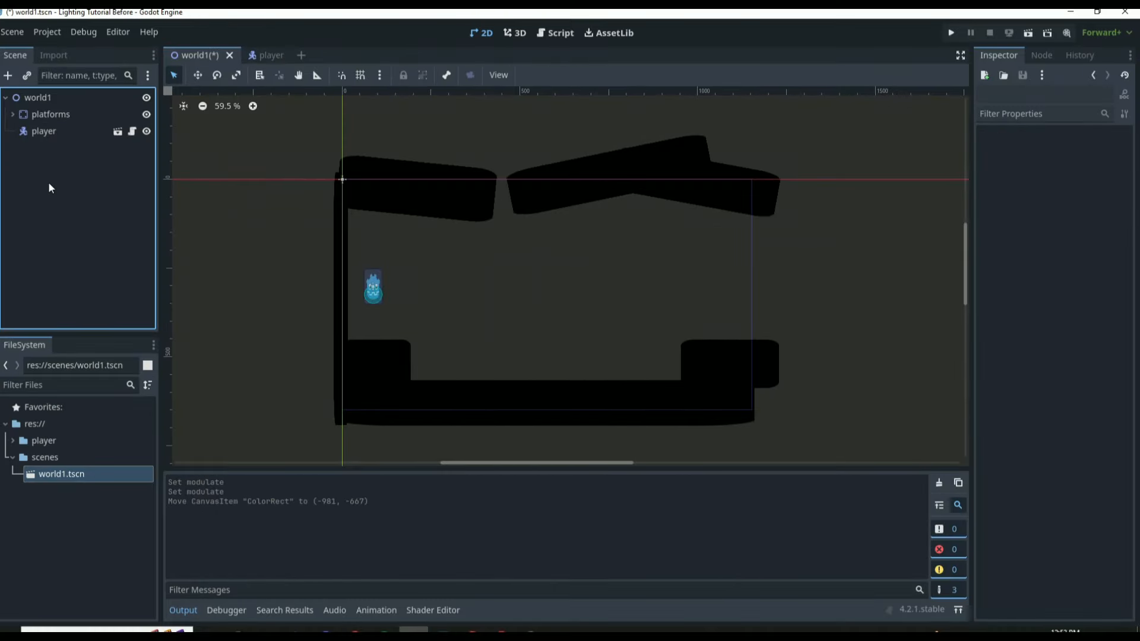
pyautogui.click(41, 114)
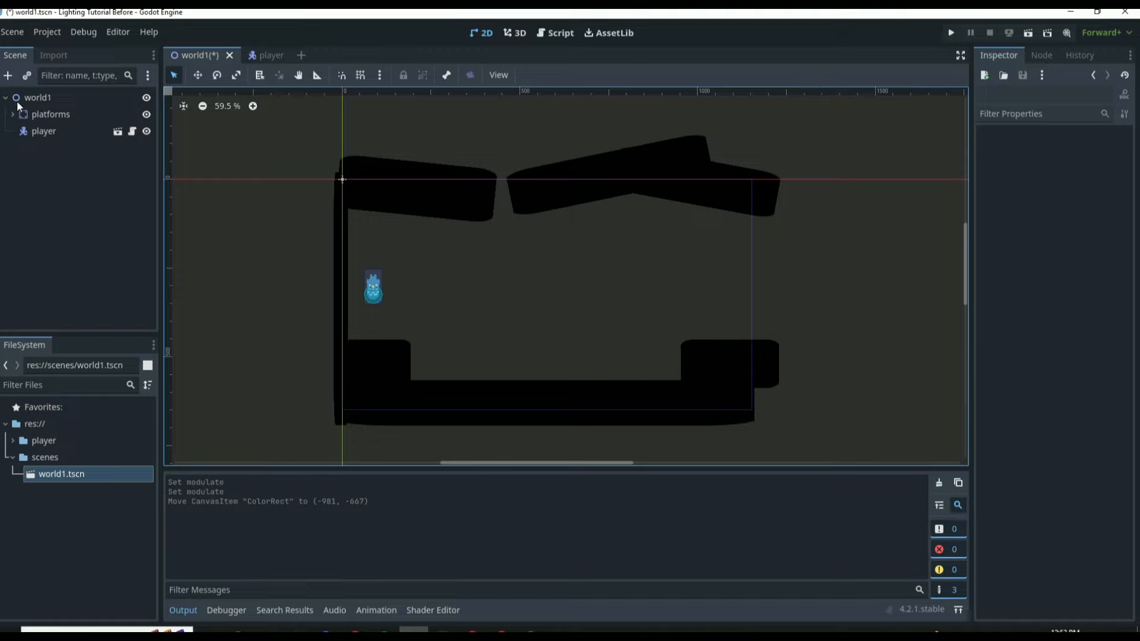
pyautogui.click(7, 75)
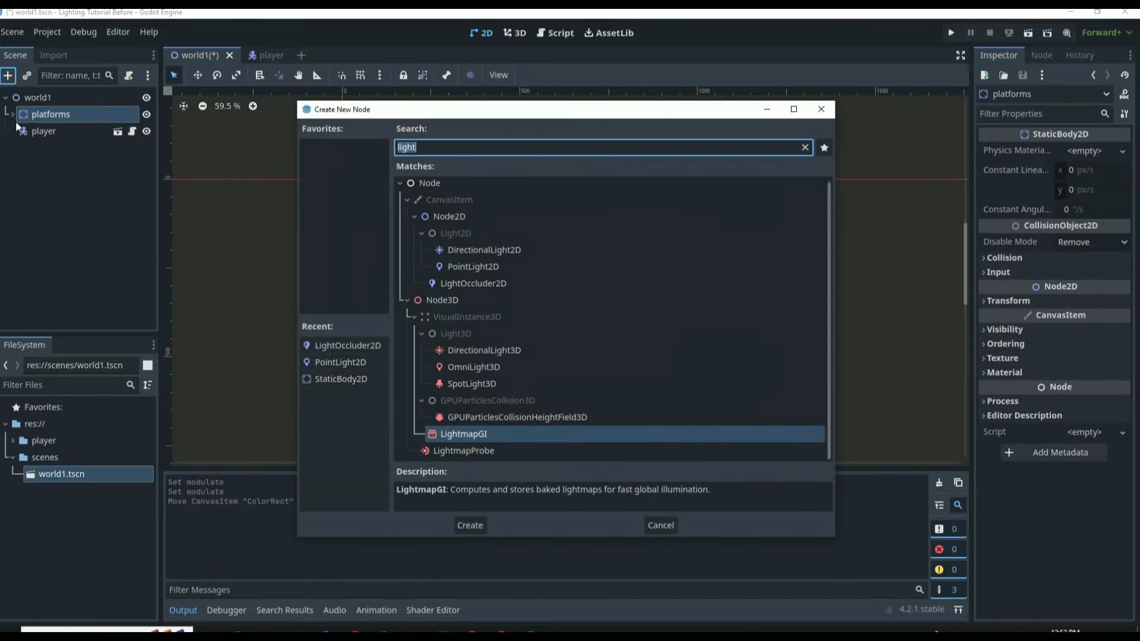
pyautogui.click(821, 112)
# - Add a StaticBody2D node as a child of the world1 root node
pyautogui.click(37, 98)
pyautogui.click(7, 75)
pyautogui.write('static')
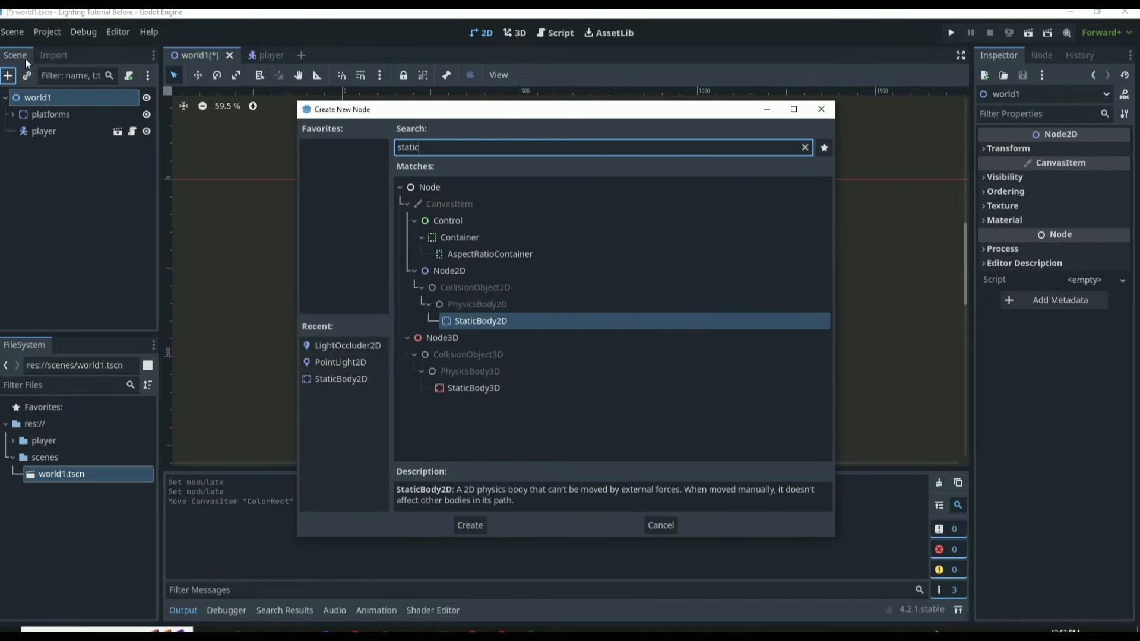
pyautogui.press('Return')
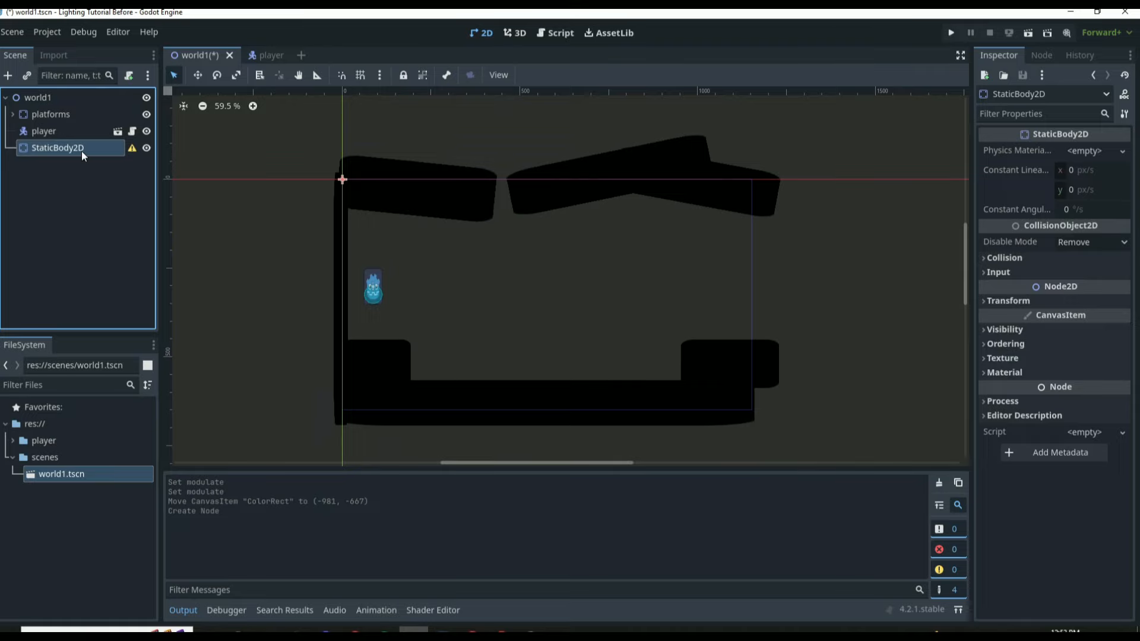
# - Rename the new StaticBody2D node to "LightOccluder Nodes"
pyautogui.doubleClick(81, 152)
pyautogui.write('Ligh')
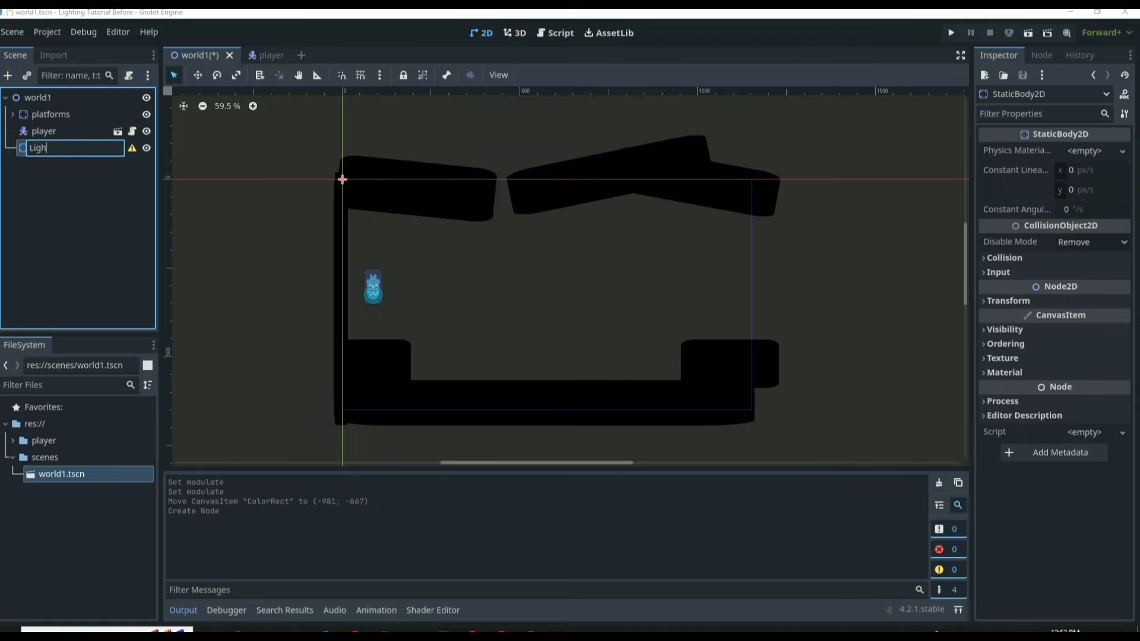
pyautogui.write('tOccluder Nodes')
pyautogui.press('Return')
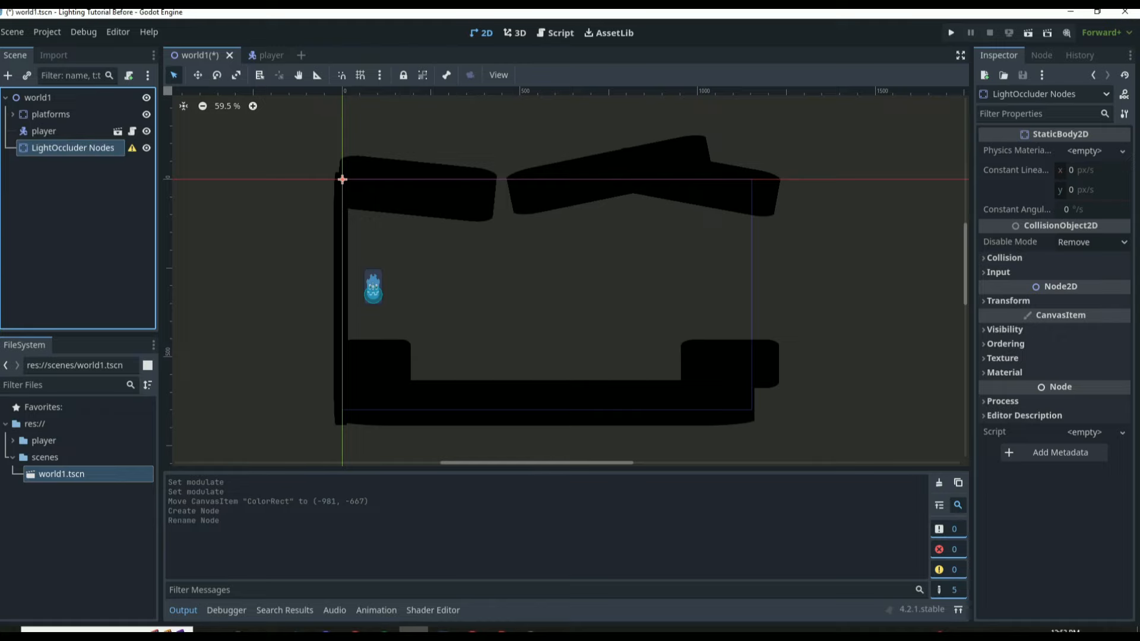
# - Begin adding a child to LightOccluder Nodes and examine the available 2D light nodes and the WorldEnvironment node
pyautogui.click(9, 83)
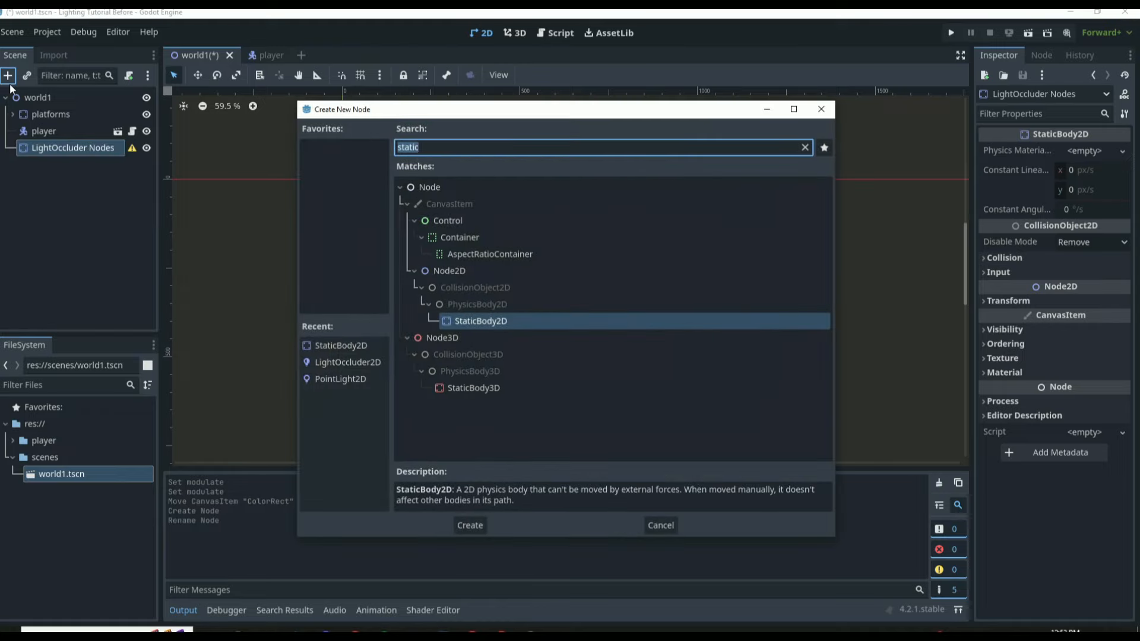
pyautogui.write('light')
pyautogui.press('Up')
pyautogui.press('Up')
pyautogui.press('Up')
pyautogui.press('Up')
pyautogui.press('Up')
pyautogui.press('Up')
pyautogui.press('Up')
pyautogui.press('Up')
pyautogui.press('Up')
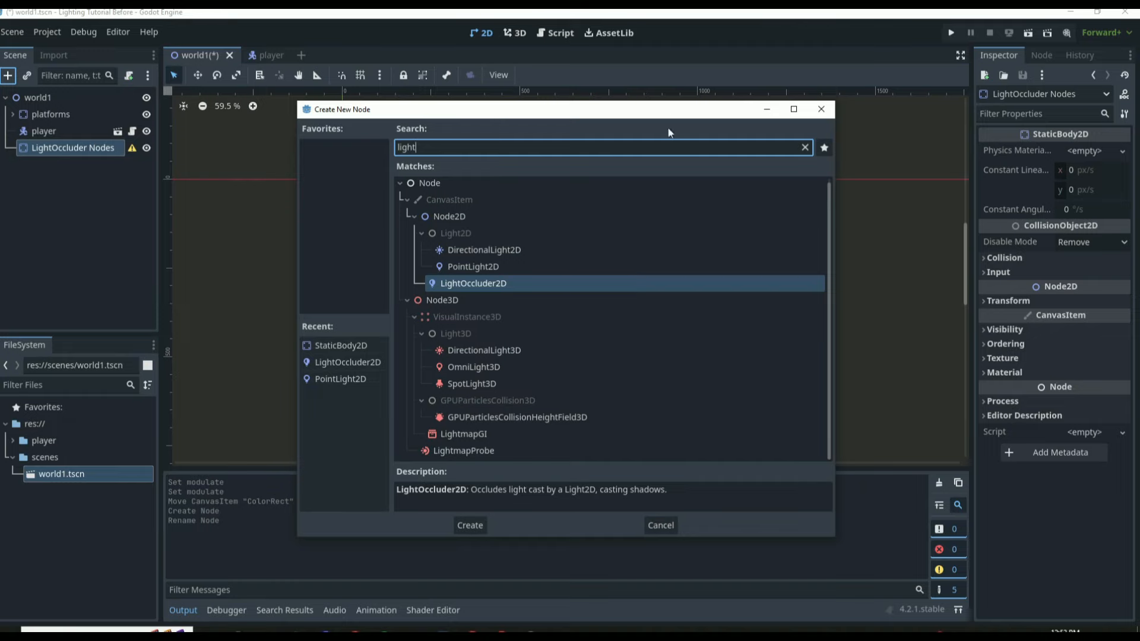
pyautogui.click(486, 266)
pyautogui.click(491, 253)
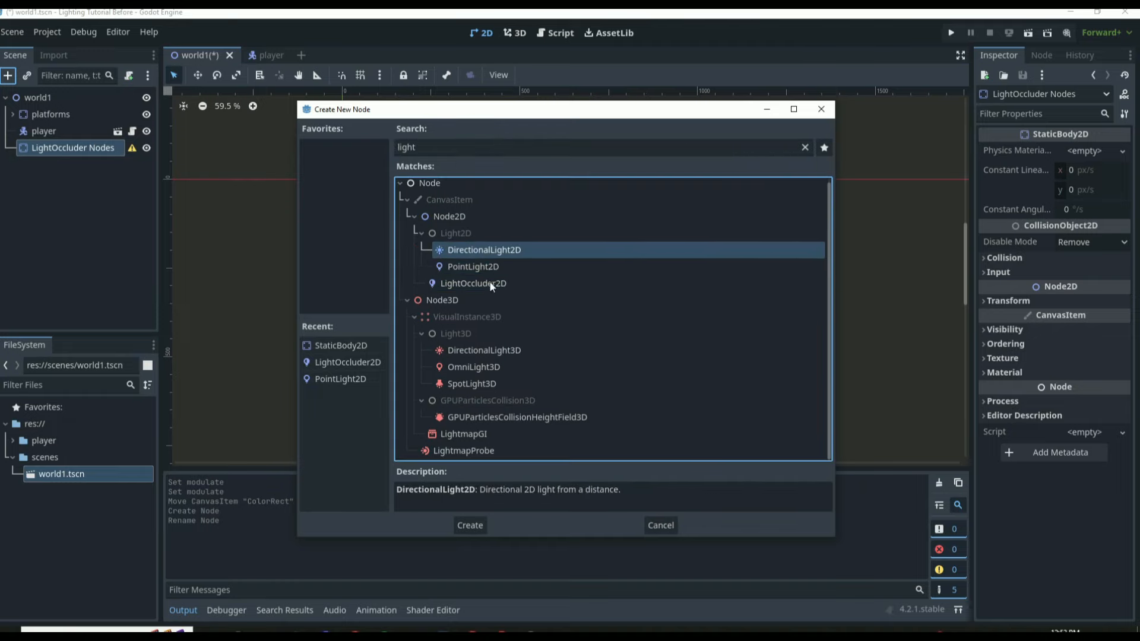
pyautogui.click(490, 282)
pyautogui.moveTo(442, 147); pyautogui.dragTo(219, 180)
pyautogui.write('world')
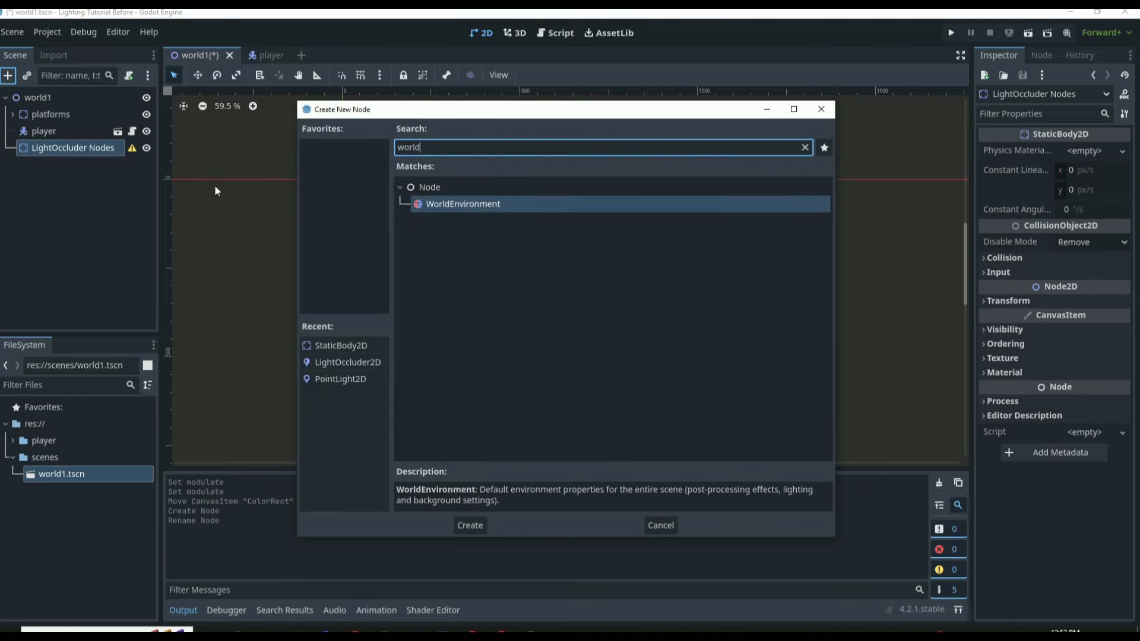
# - Find the LightOccluder2D type, create it as a child of LightOccluder Nodes, and clear the selection
pyautogui.moveTo(433, 144); pyautogui.dragTo(258, 151)
pyautogui.write('ligt')
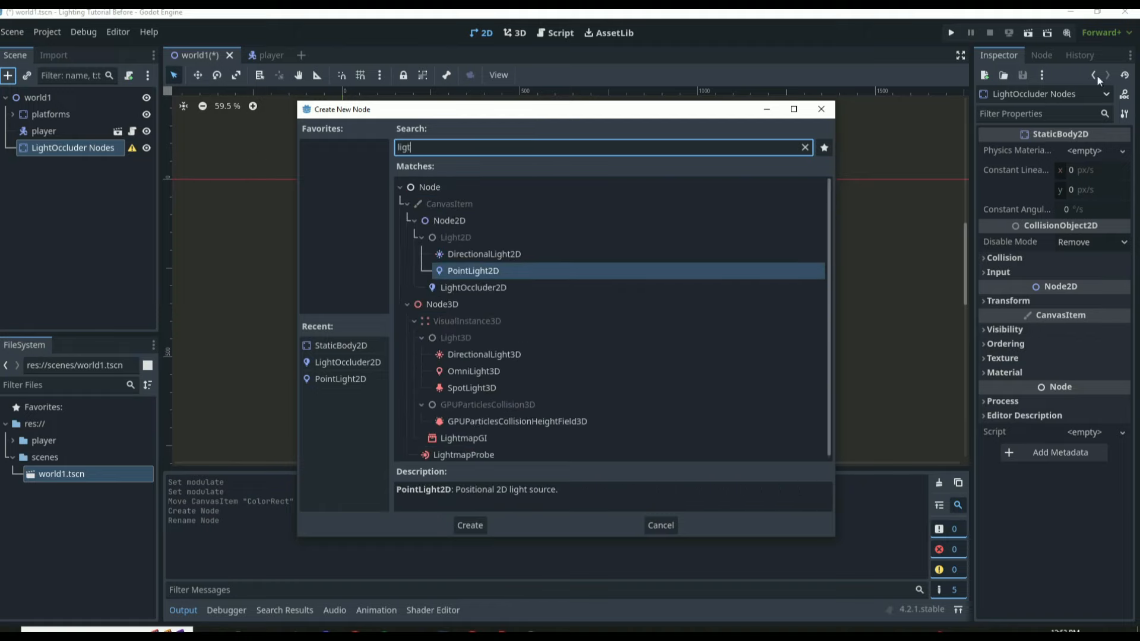
pyautogui.click(508, 292)
pyautogui.click(468, 530)
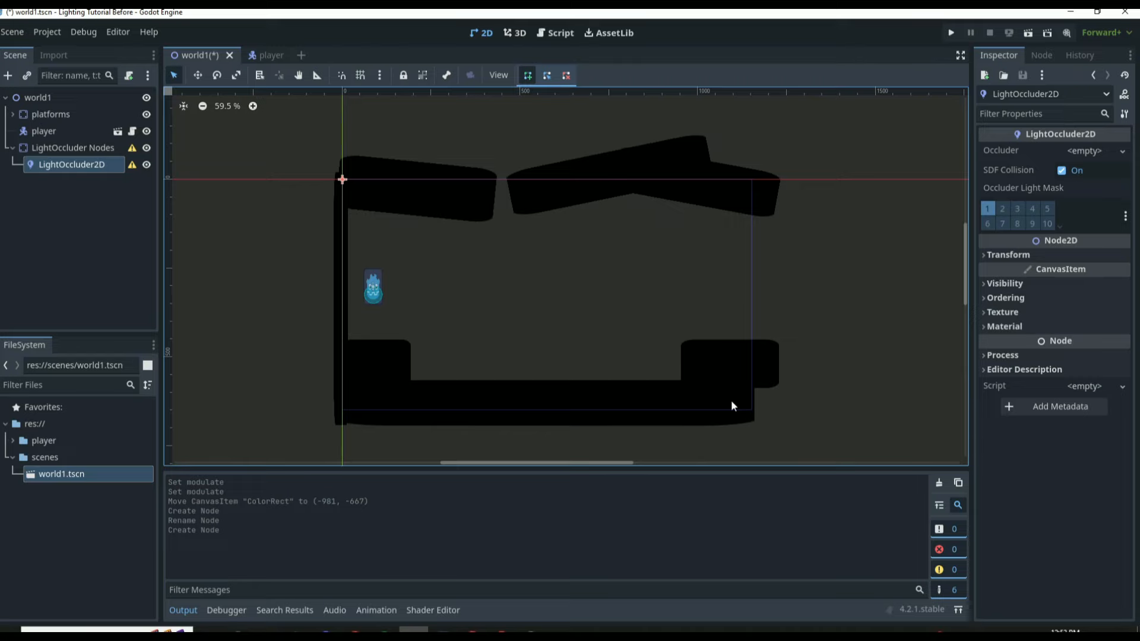
pyautogui.click(132, 222)
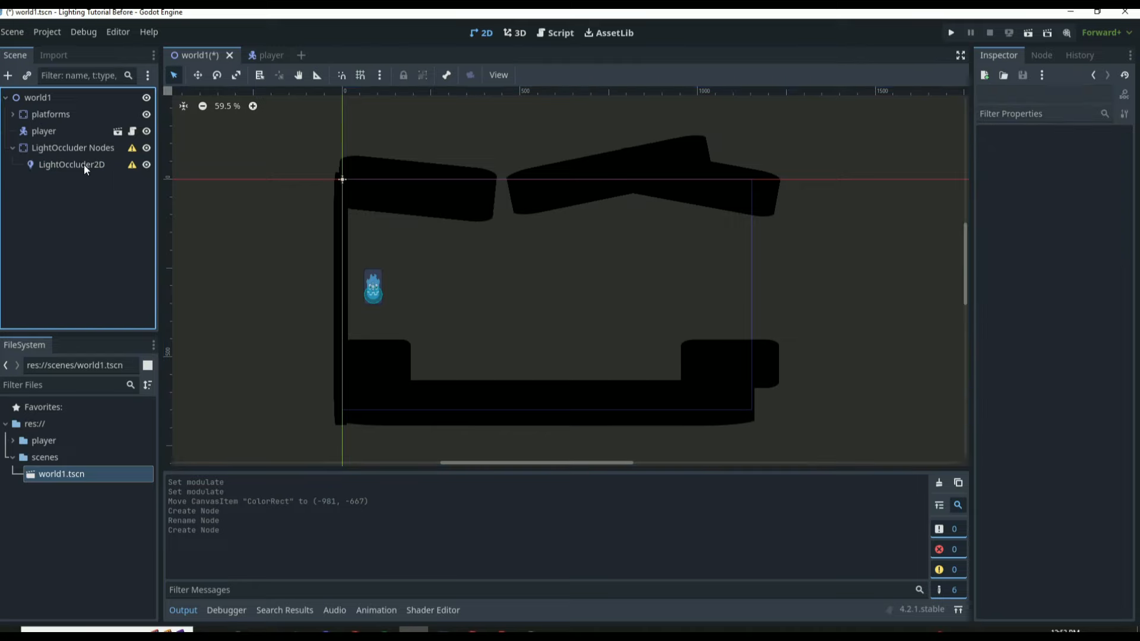
# - Assign a new OccluderPolygon2D to the Occluder property of the LightOccluder2D node
pyautogui.click(84, 165)
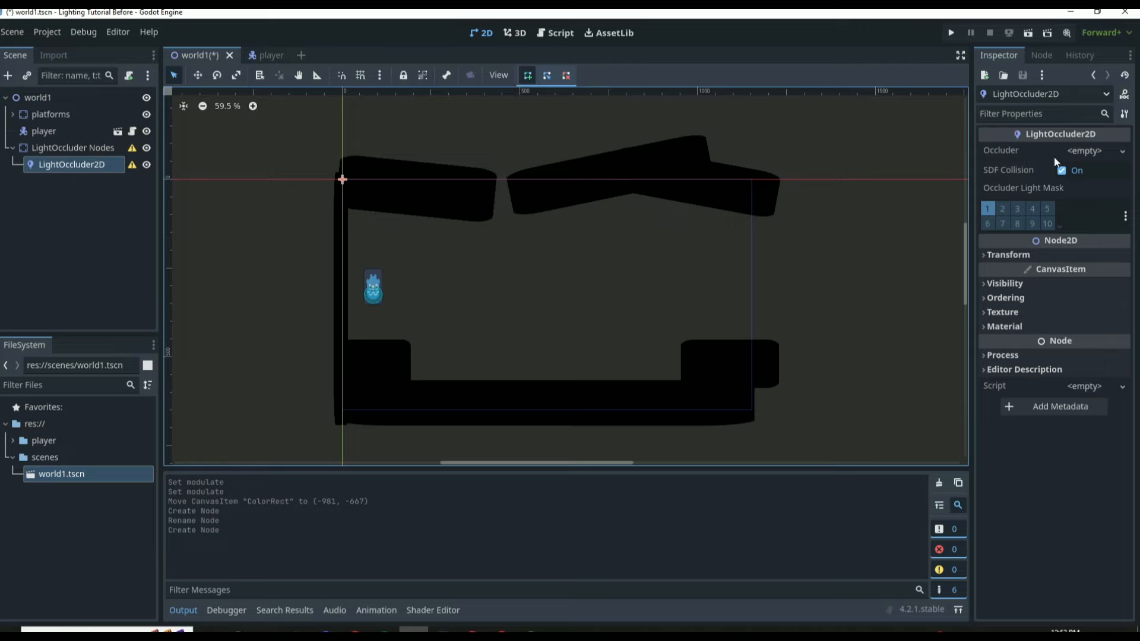
pyautogui.click(1083, 152)
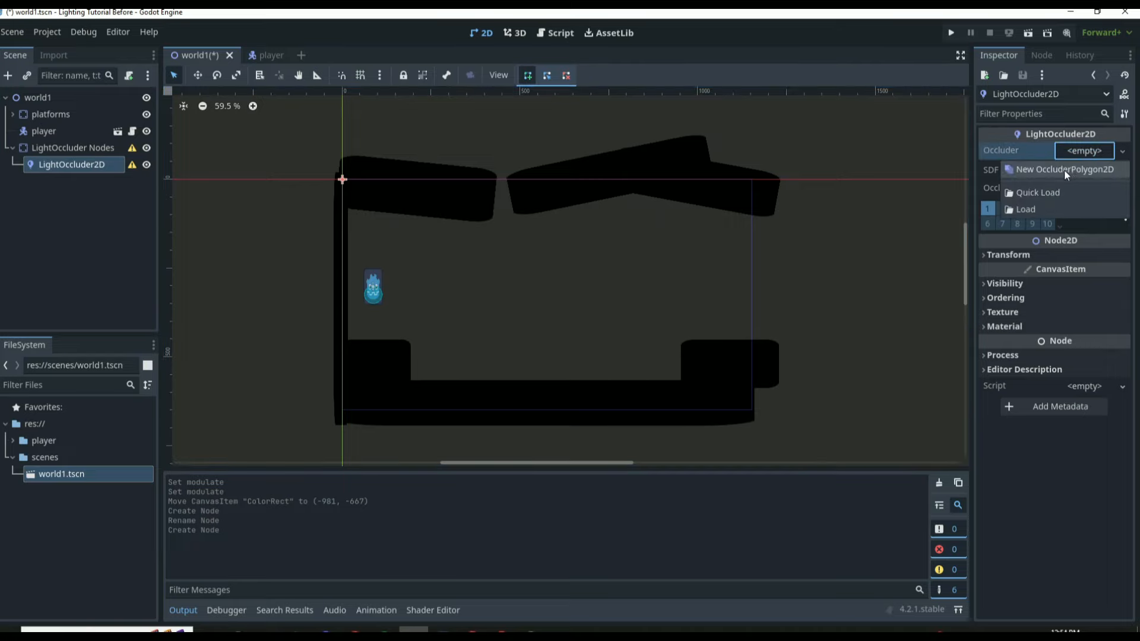
pyautogui.click(1063, 172)
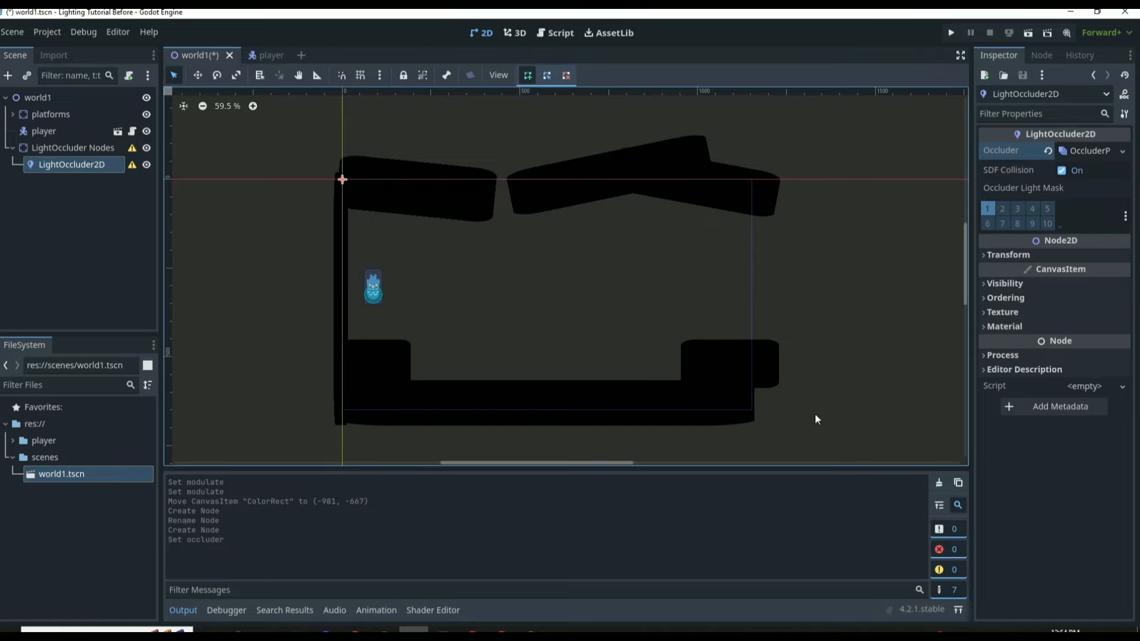
# - Trace a closed occluder polygon around the raised block at the lower platform's right end, following its rounded corners
pyautogui.scroll(20, 814, 413)
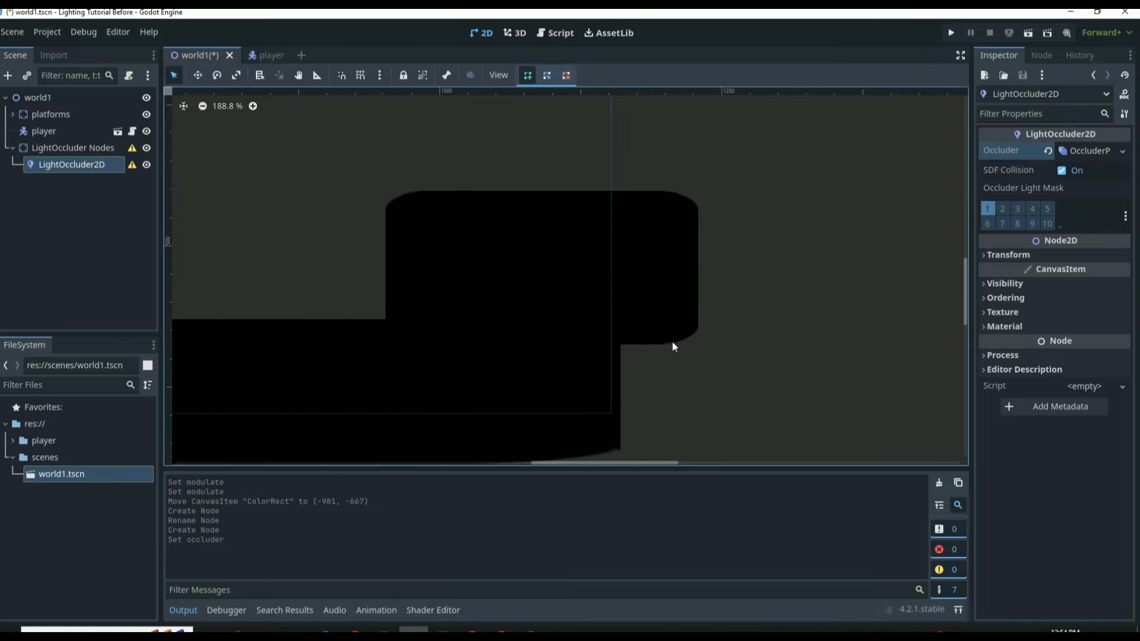
pyautogui.click(671, 340)
pyautogui.click(694, 328)
pyautogui.click(666, 190)
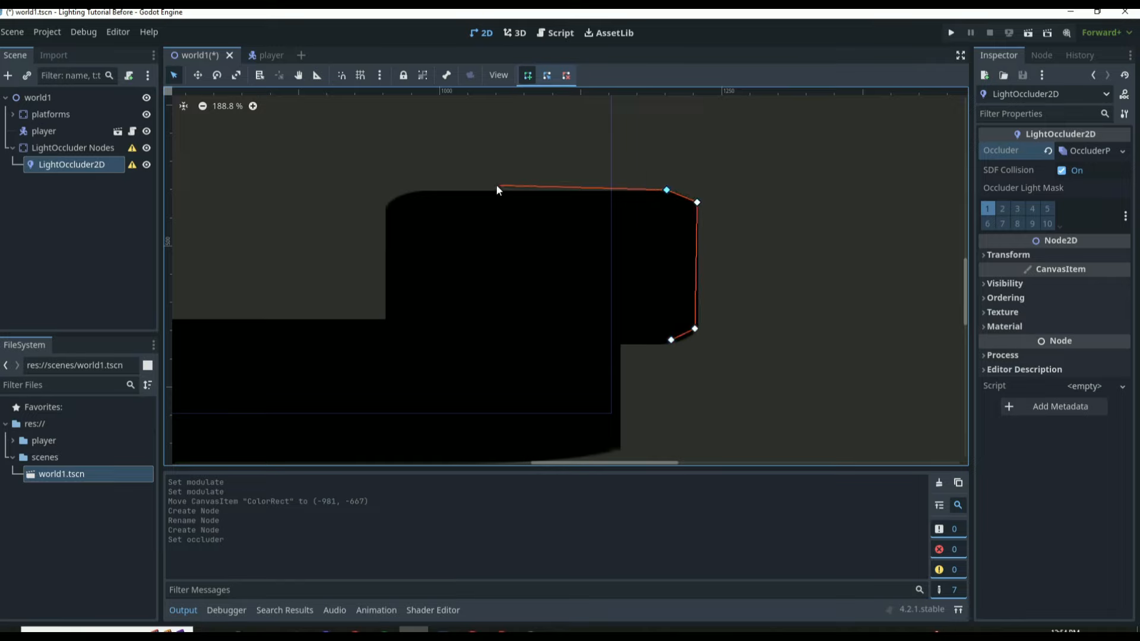
pyautogui.click(386, 205)
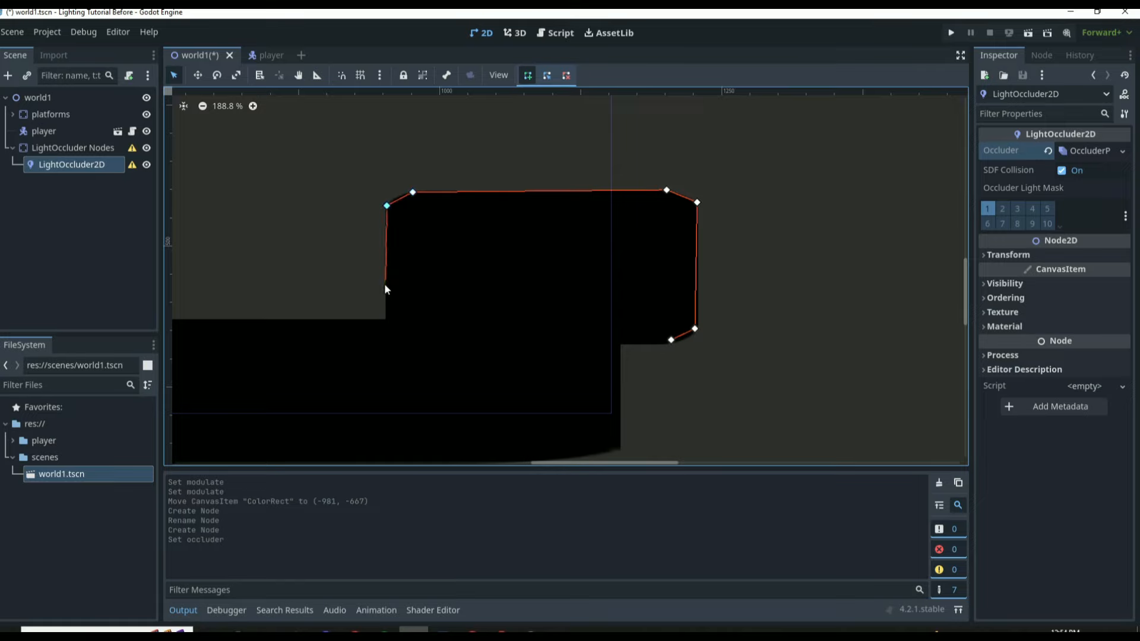
pyautogui.click(388, 323)
pyautogui.click(671, 340)
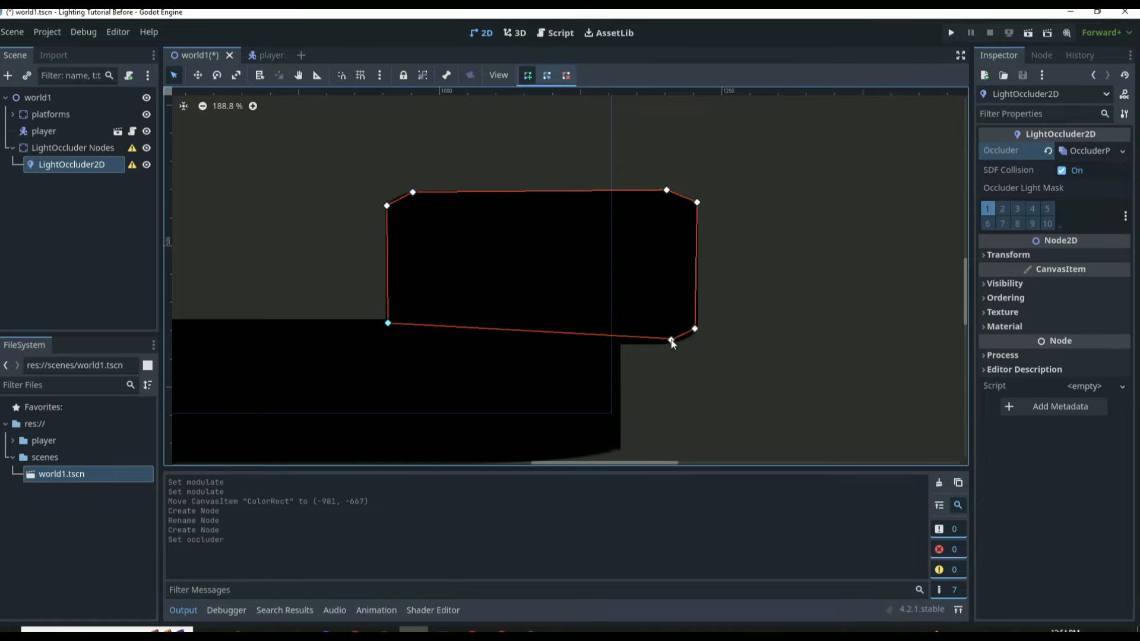
pyautogui.scroll(-4, 617, 288)
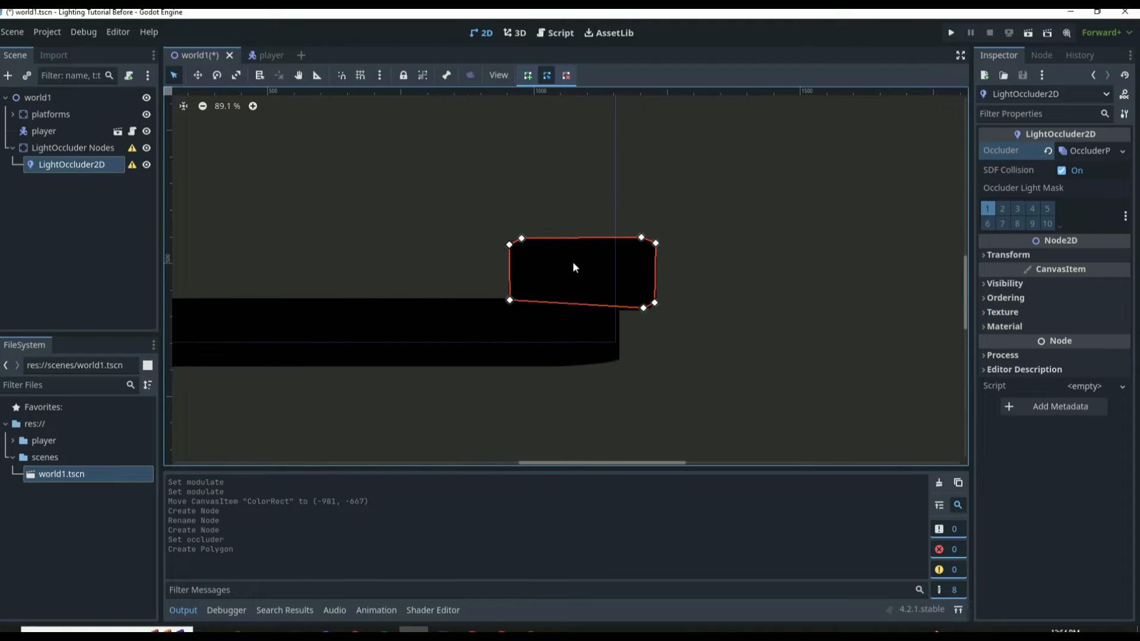
pyautogui.scroll(-16, 517, 242)
pyautogui.scroll(11, 439, 232)
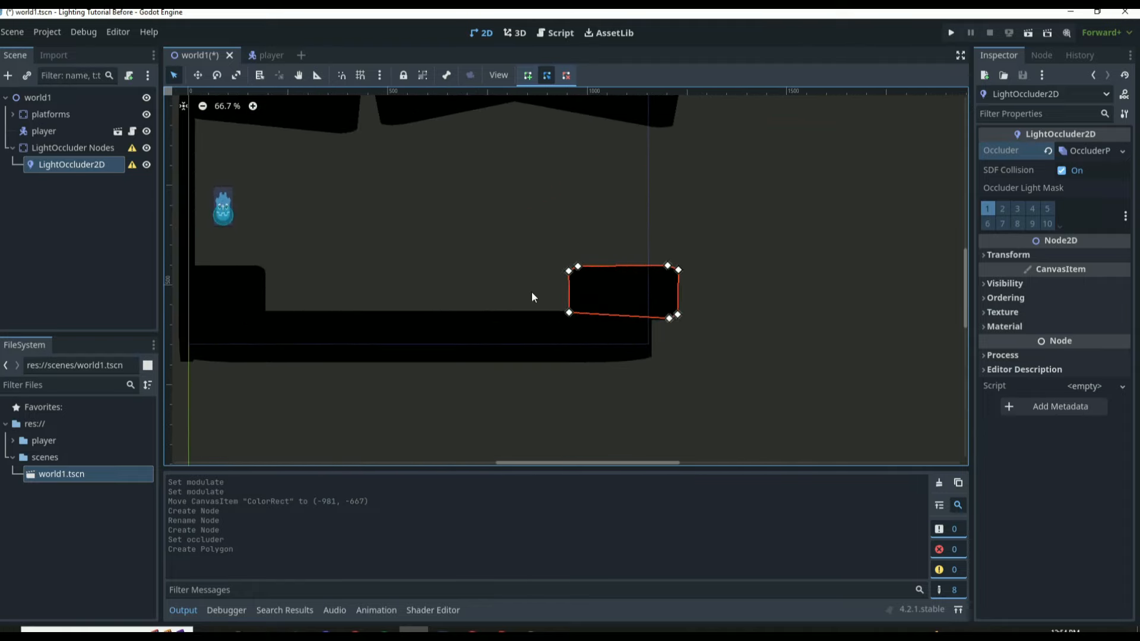
# - Try moving the LightOccluder2D node away from its block, and undo both moves
pyautogui.click(531, 178)
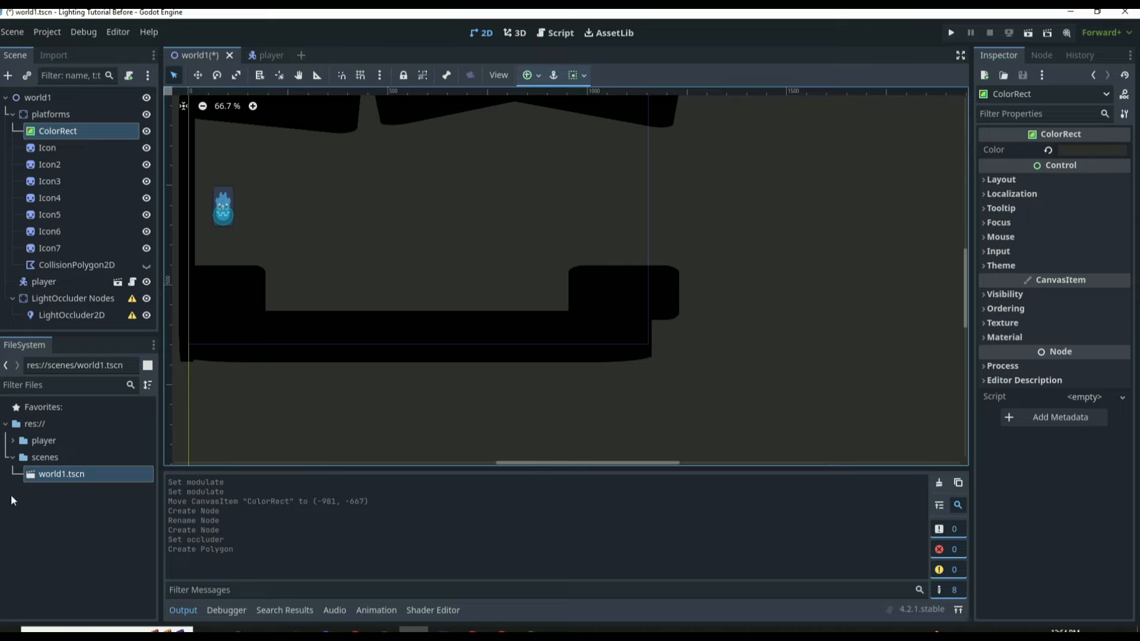
pyautogui.click(87, 313)
pyautogui.moveTo(603, 297); pyautogui.dragTo(468, 249)
pyautogui.click(552, 204)
pyautogui.hotkey('ctrl', 'z')
pyautogui.hotkey('ctrl', 'z')
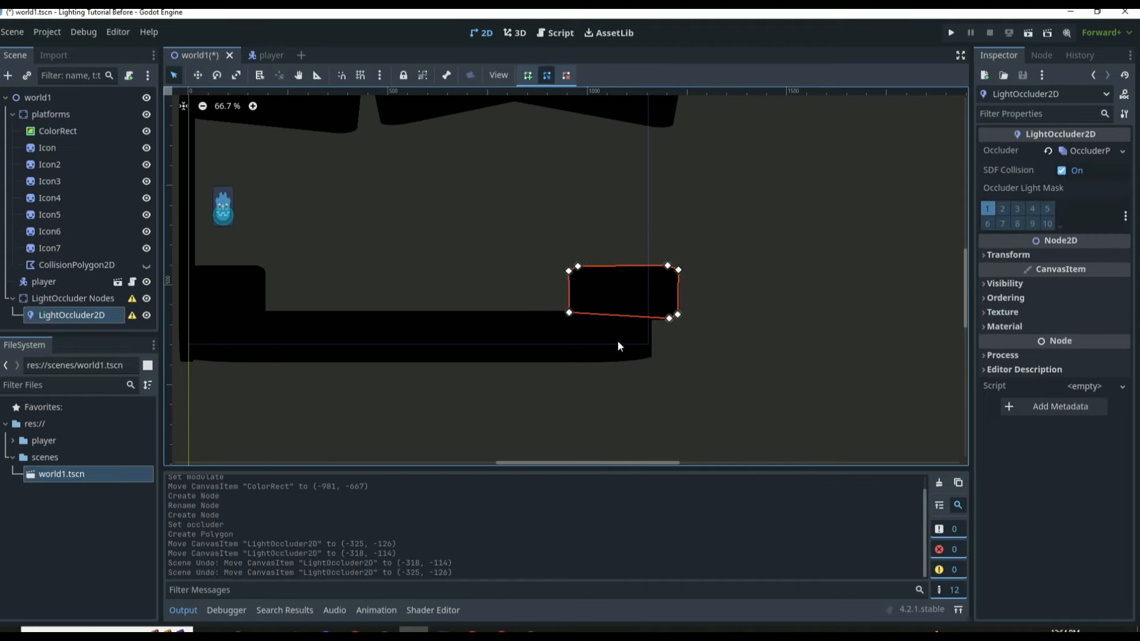
pyautogui.click(704, 250)
pyautogui.click(597, 283)
pyautogui.scroll(-12, 602, 255)
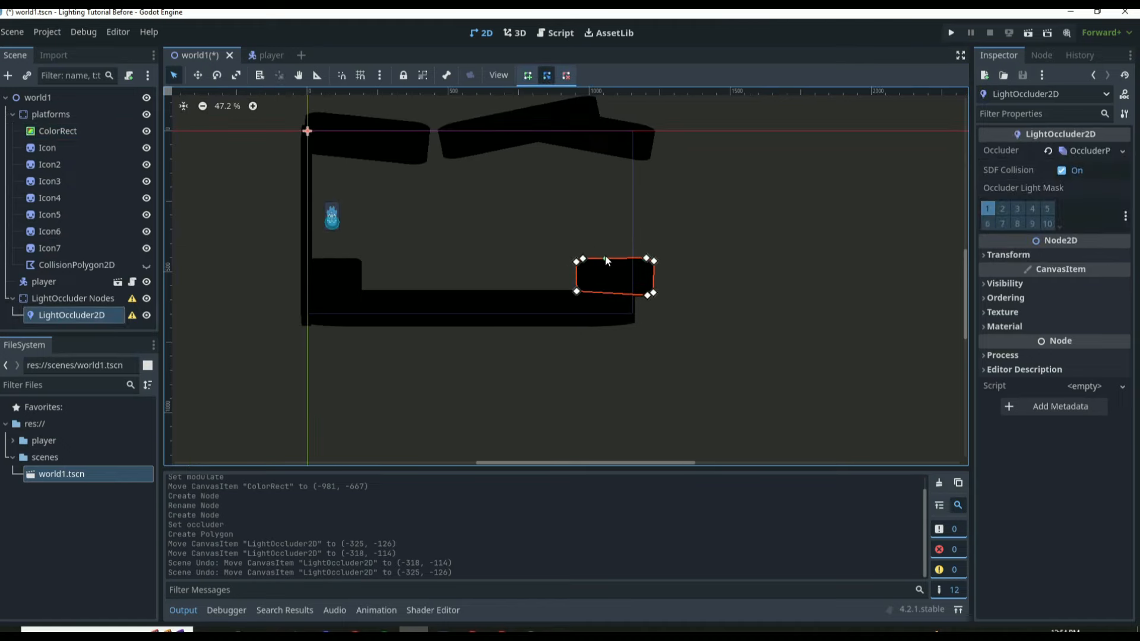
pyautogui.click(592, 235)
pyautogui.scroll(6, 575, 164)
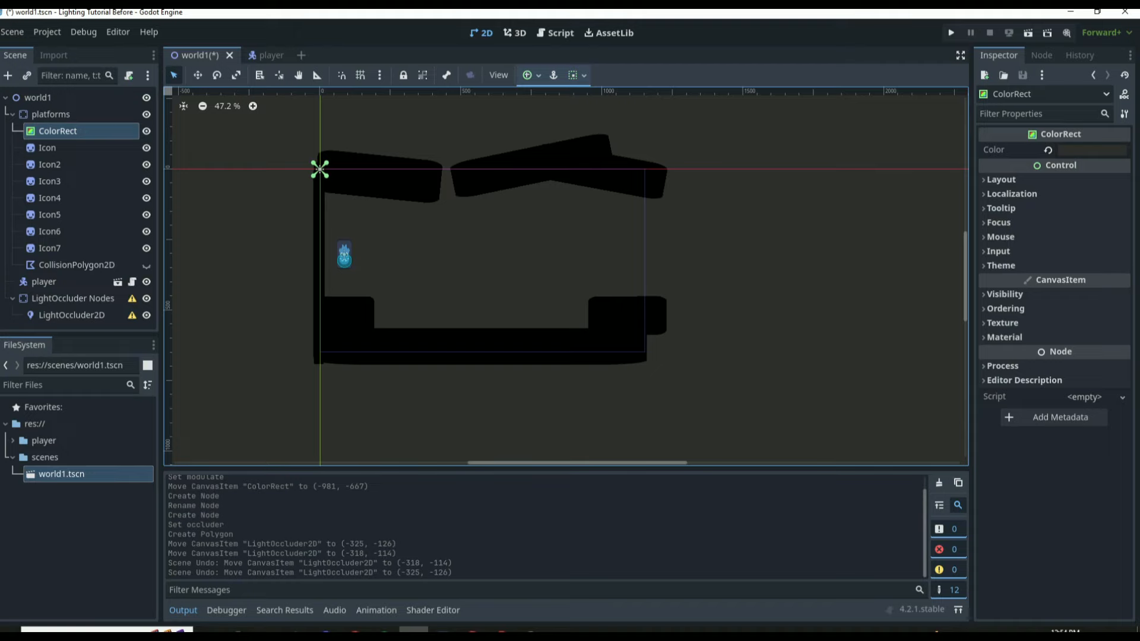
pyautogui.scroll(-2, 291, 386)
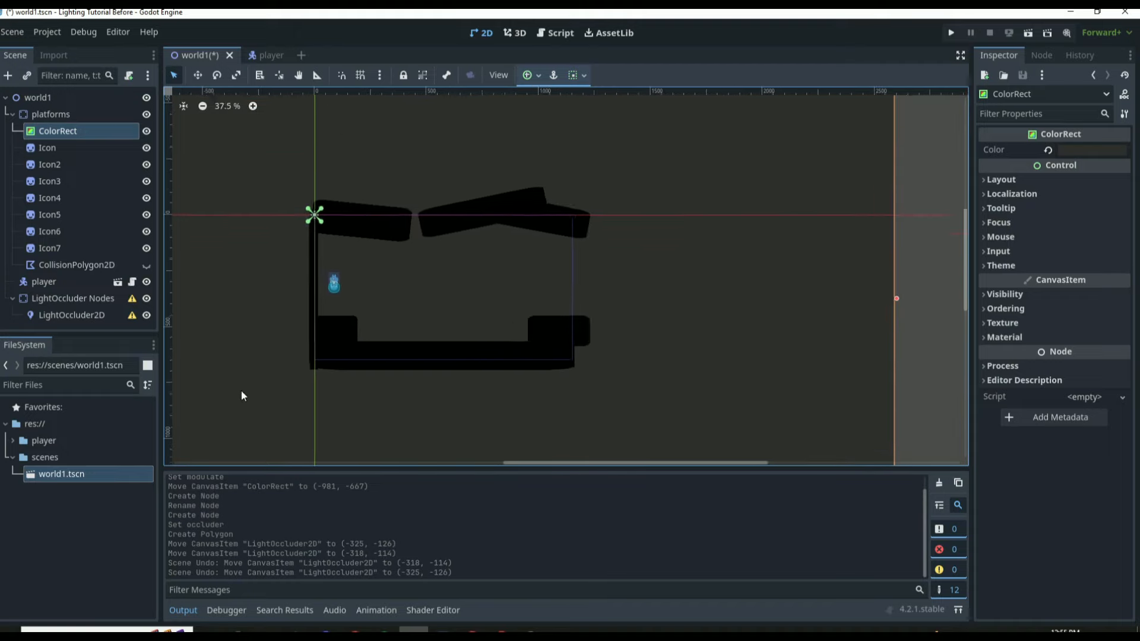
pyautogui.scroll(1, 241, 390)
pyautogui.click(54, 314)
pyautogui.scroll(2, 380, 302)
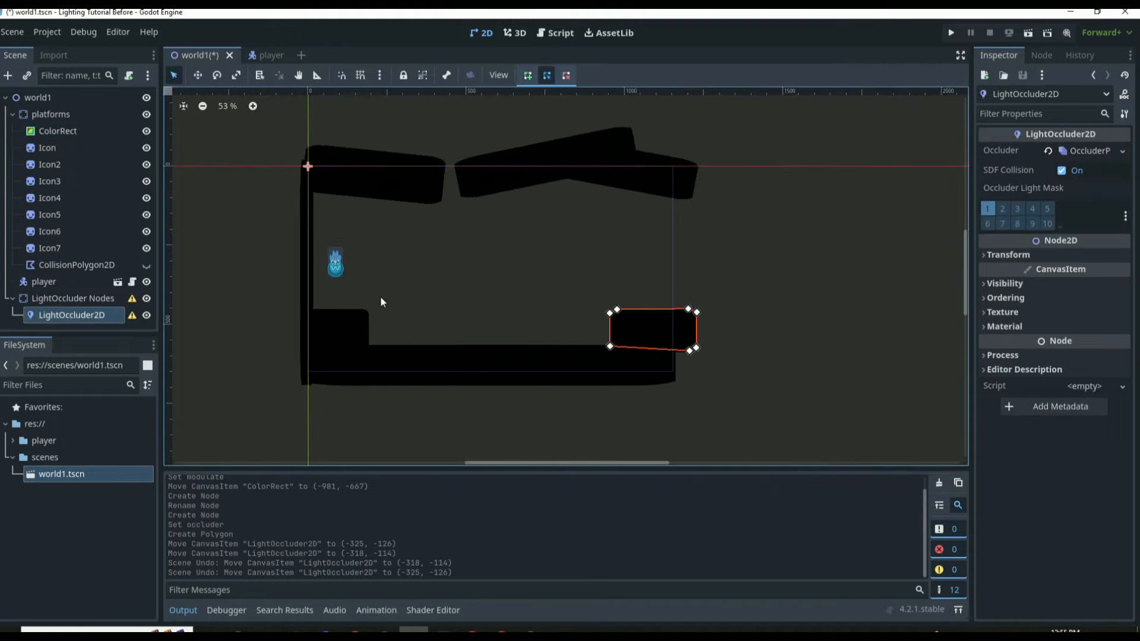
pyautogui.click(588, 166)
pyautogui.click(449, 172)
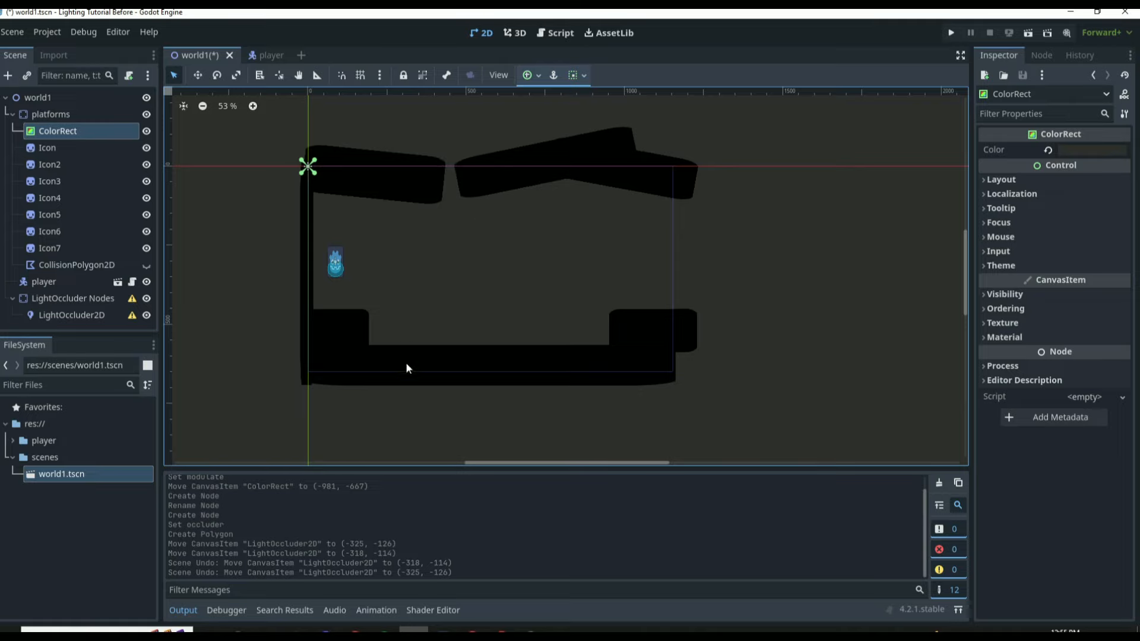
pyautogui.scroll(2, 516, 199)
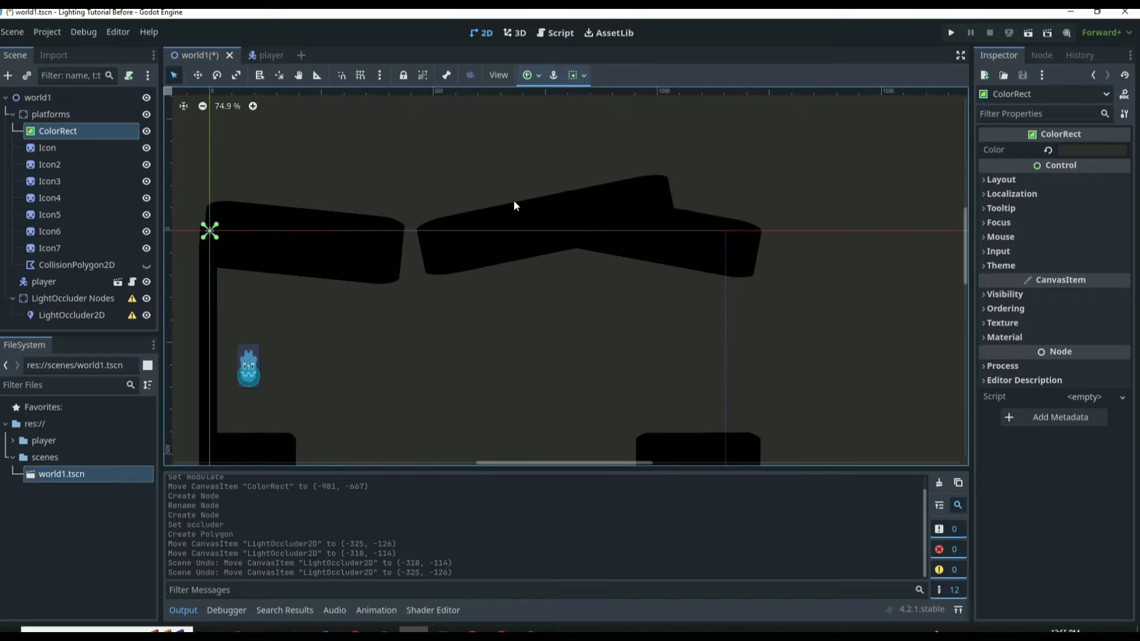
pyautogui.scroll(-5, 757, 416)
pyautogui.scroll(9, 740, 428)
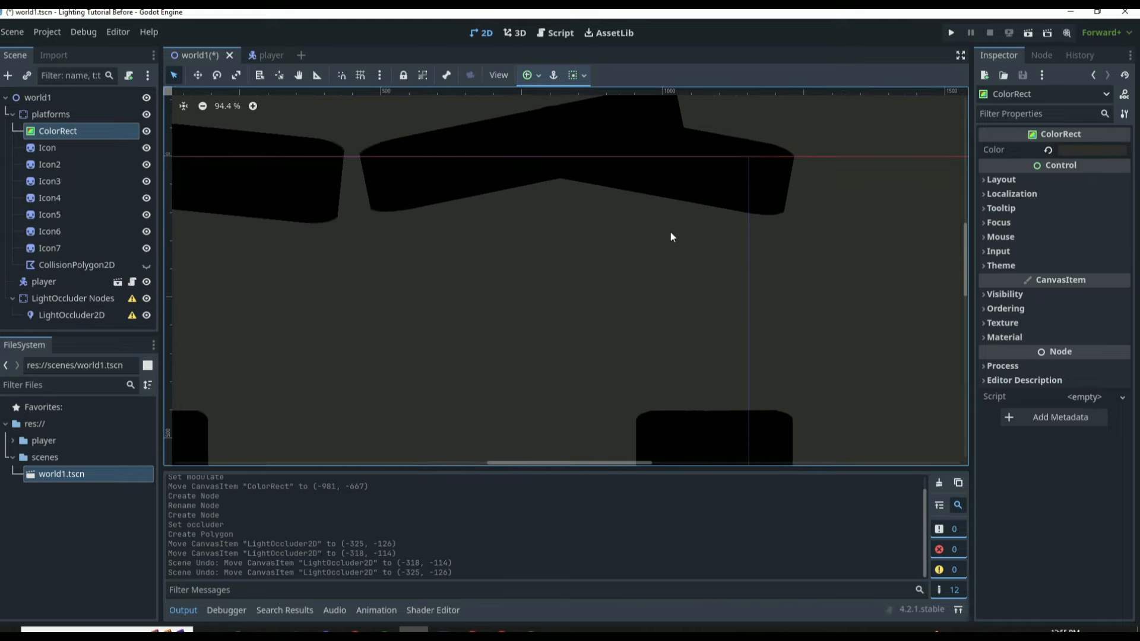
pyautogui.scroll(-11, 647, 237)
pyautogui.scroll(4, 590, 127)
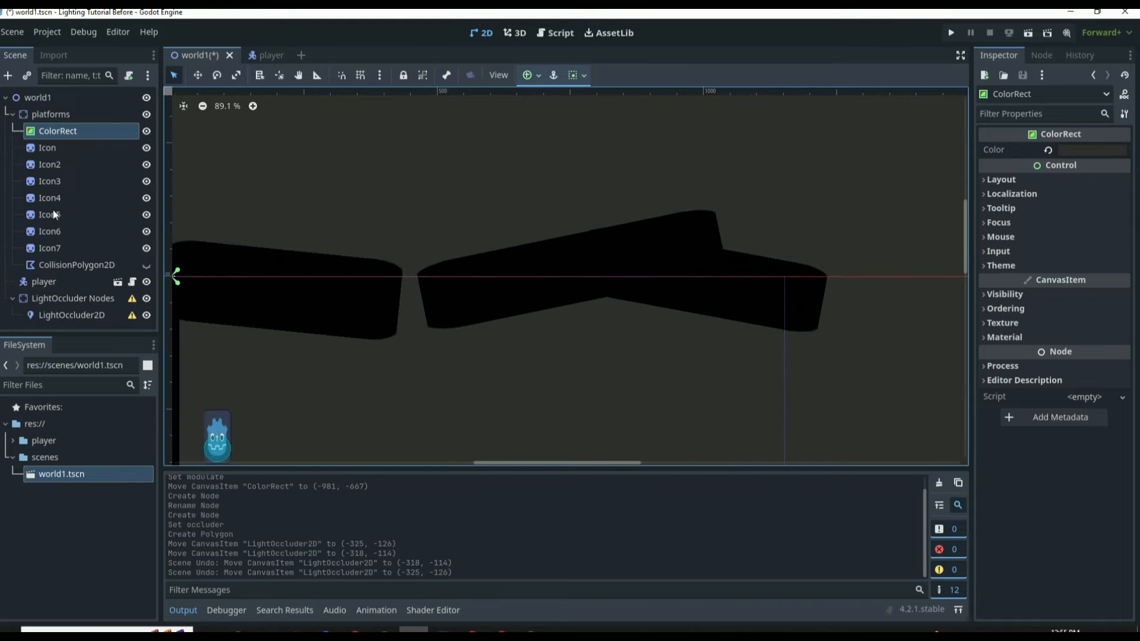
# - Create a second LightOccluder2D as a child of LightOccluder Nodes and assign it a new OccluderPolygon2D
pyautogui.click(30, 296)
pyautogui.click(7, 75)
pyautogui.write('light')
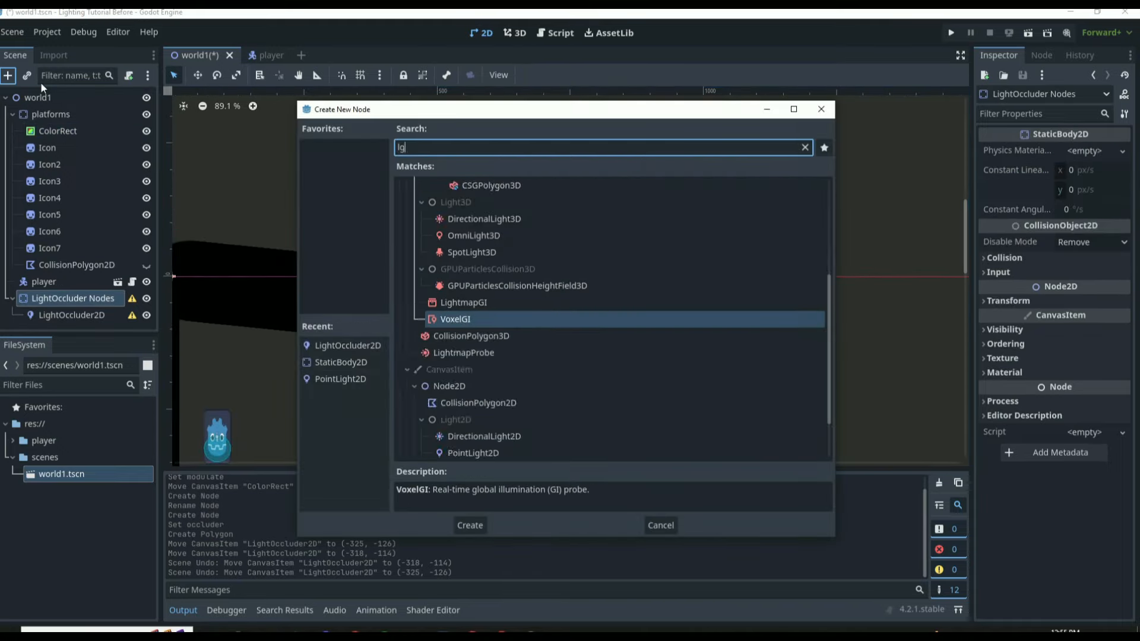
pyautogui.doubleClick(473, 283)
pyautogui.click(1085, 151)
pyautogui.click(1068, 169)
# - Start the second occluder outline at the upper-right platform's lower right corner and trace it up the stepped right end to the peak
pyautogui.scroll(13, 823, 328)
pyautogui.click(807, 327)
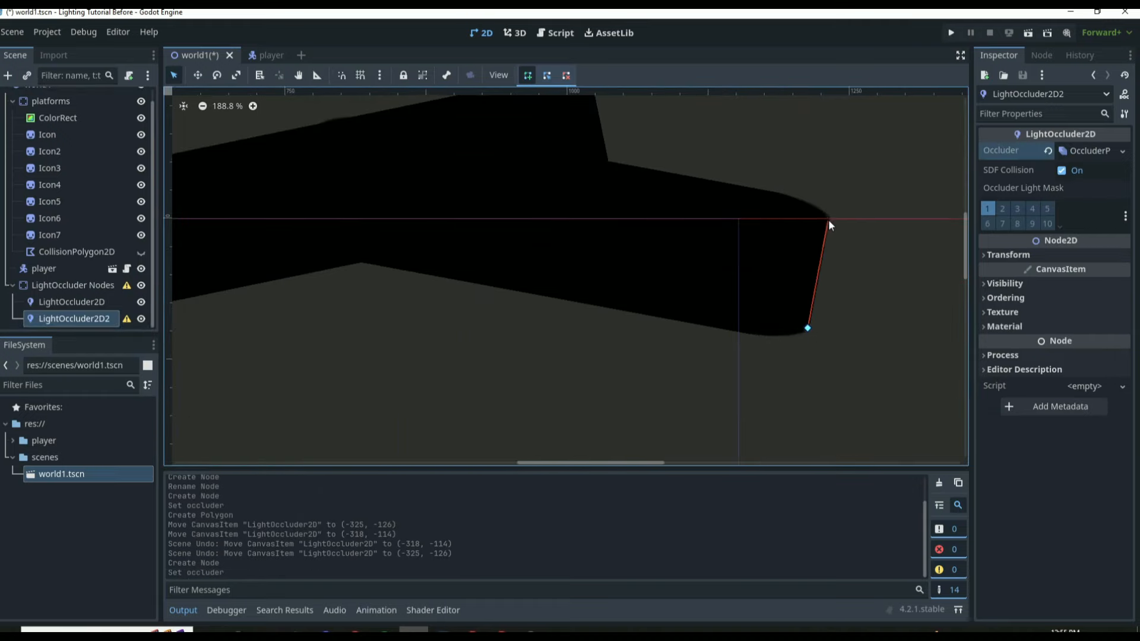
pyautogui.click(827, 217)
pyautogui.click(816, 208)
pyautogui.click(791, 200)
pyautogui.click(606, 160)
pyautogui.click(598, 113)
pyautogui.scroll(1, 598, 116)
pyautogui.click(605, 119)
pyautogui.click(591, 117)
pyautogui.click(553, 116)
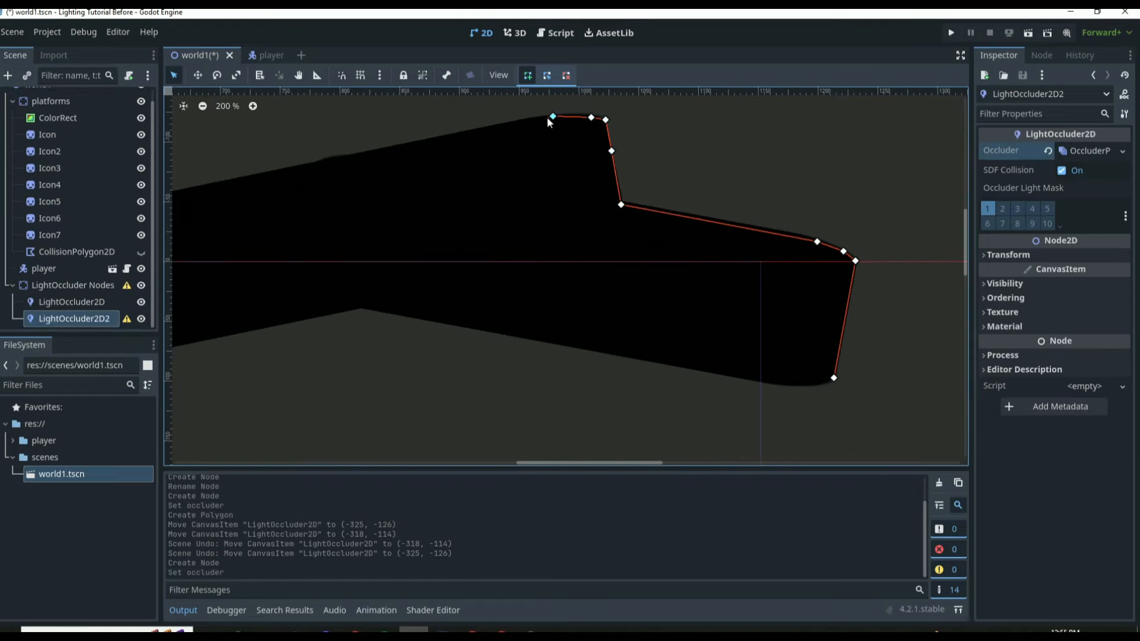
# - Continue the outline along the platform's upper edge, around its left end and back along the angled underside, closing the polygon
pyautogui.click(260, 173)
pyautogui.scroll(-17, 356, 193)
pyautogui.scroll(16, 184, 224)
pyautogui.click(266, 185)
pyautogui.click(247, 191)
pyautogui.click(227, 200)
pyautogui.click(217, 210)
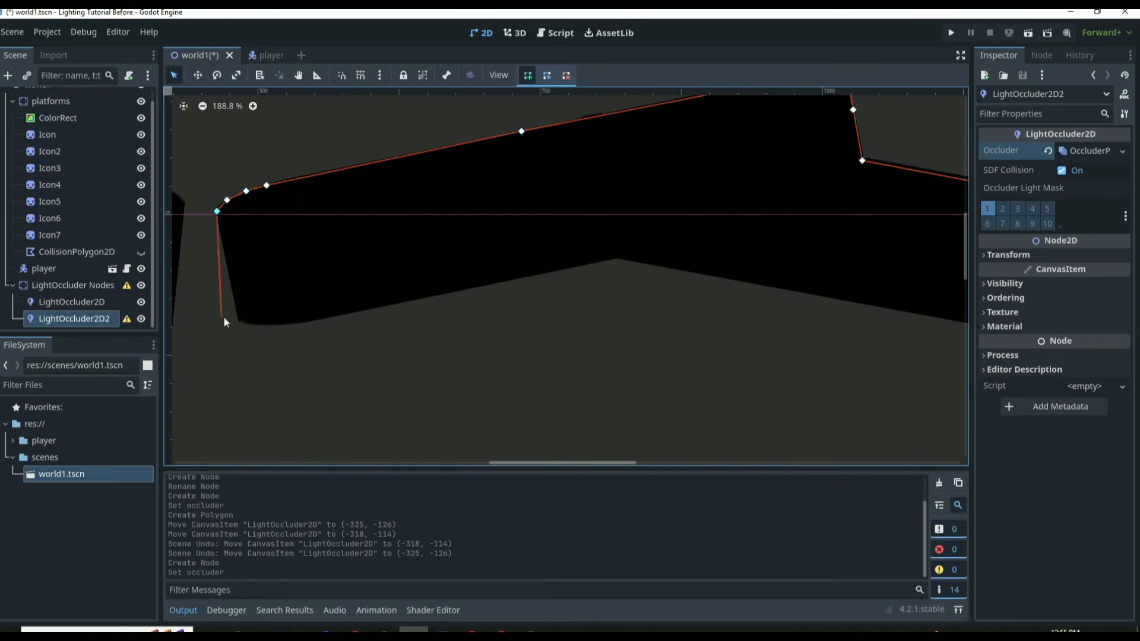
pyautogui.click(239, 320)
pyautogui.click(255, 322)
pyautogui.click(612, 256)
pyautogui.click(902, 314)
pyautogui.scroll(-14, 902, 310)
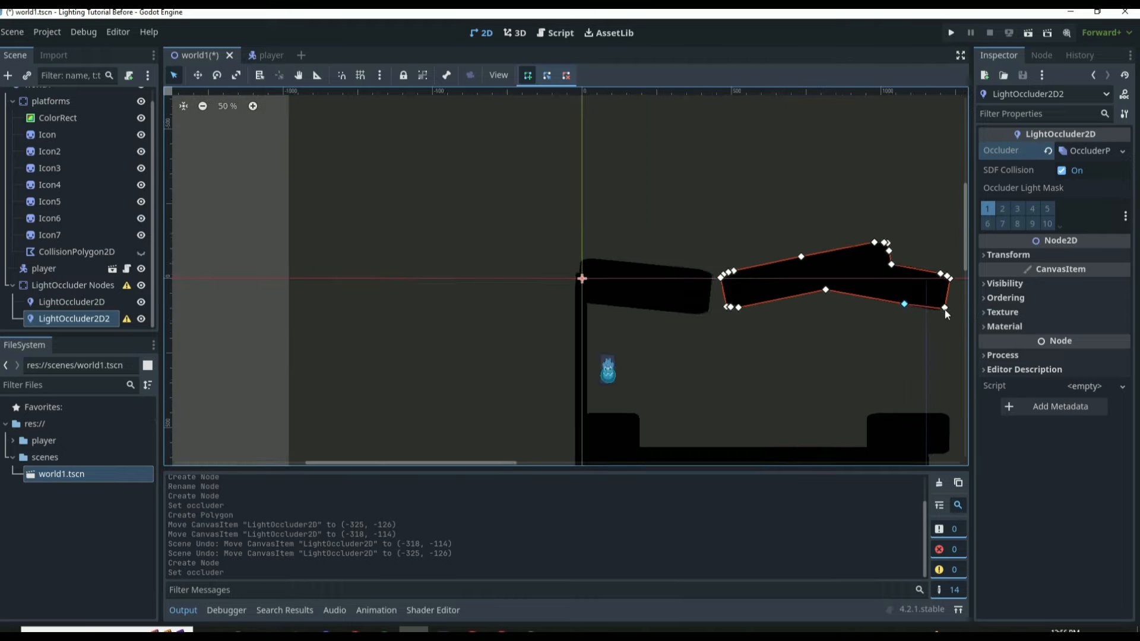
pyautogui.click(930, 309)
pyautogui.click(943, 307)
# - Create a third LightOccluder2D as a child of LightOccluder Nodes and assign it a new OccluderPolygon2D
pyautogui.click(72, 285)
pyautogui.click(8, 76)
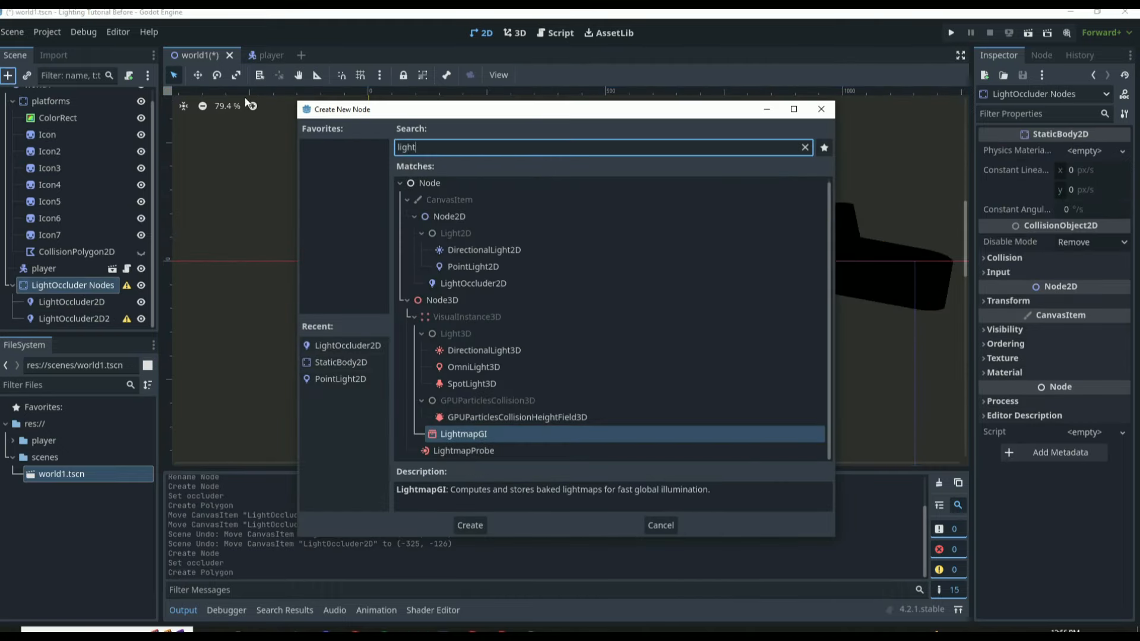
pyautogui.click(473, 283)
pyautogui.click(468, 525)
# - Trace a closed occluder polygon around the upper-left platform, following its rounded corners
pyautogui.scroll(10, 549, 249)
pyautogui.click(615, 329)
pyautogui.click(630, 181)
pyautogui.click(619, 173)
pyautogui.click(586, 161)
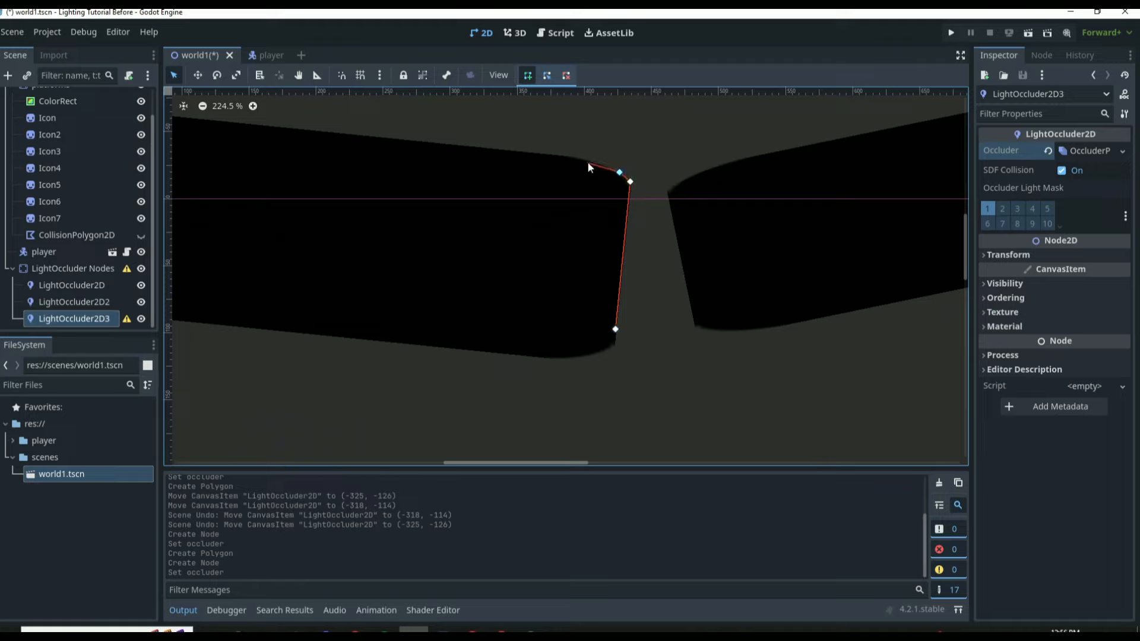
pyautogui.click(261, 129)
pyautogui.scroll(-6, 261, 129)
pyautogui.scroll(5, 302, 175)
pyautogui.click(302, 175)
pyautogui.click(277, 179)
pyautogui.click(262, 186)
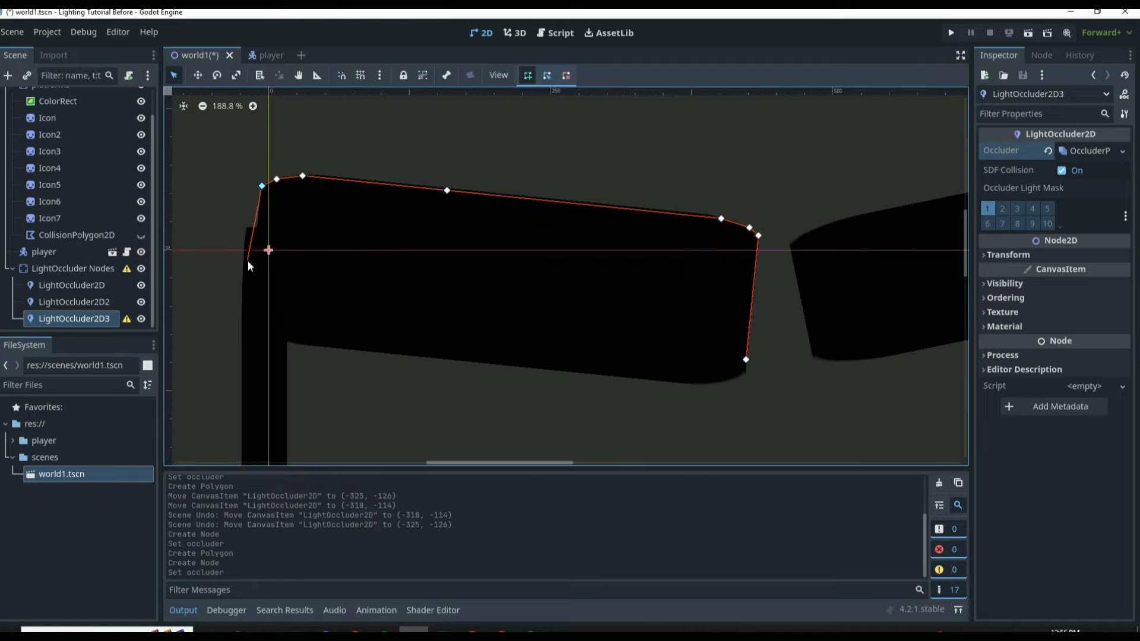
pyautogui.click(254, 320)
pyautogui.click(276, 337)
pyautogui.click(745, 359)
pyautogui.scroll(-15, 796, 306)
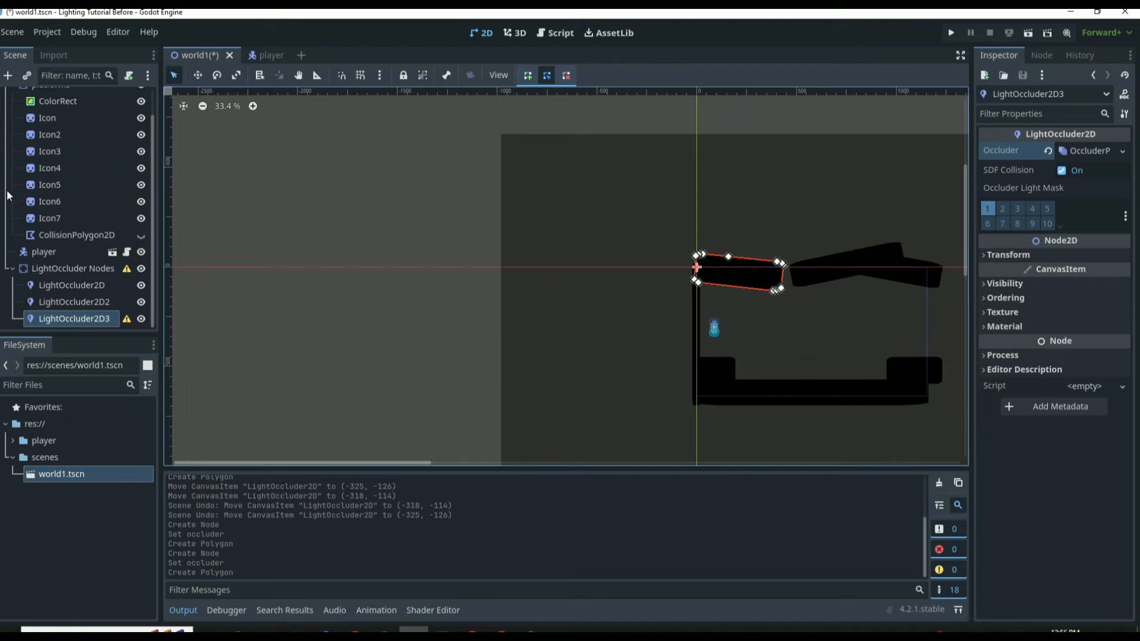
# - Select each of the three LightOccluder2D nodes in turn and examine which platform its outline covers
pyautogui.click(70, 302)
pyautogui.click(76, 285)
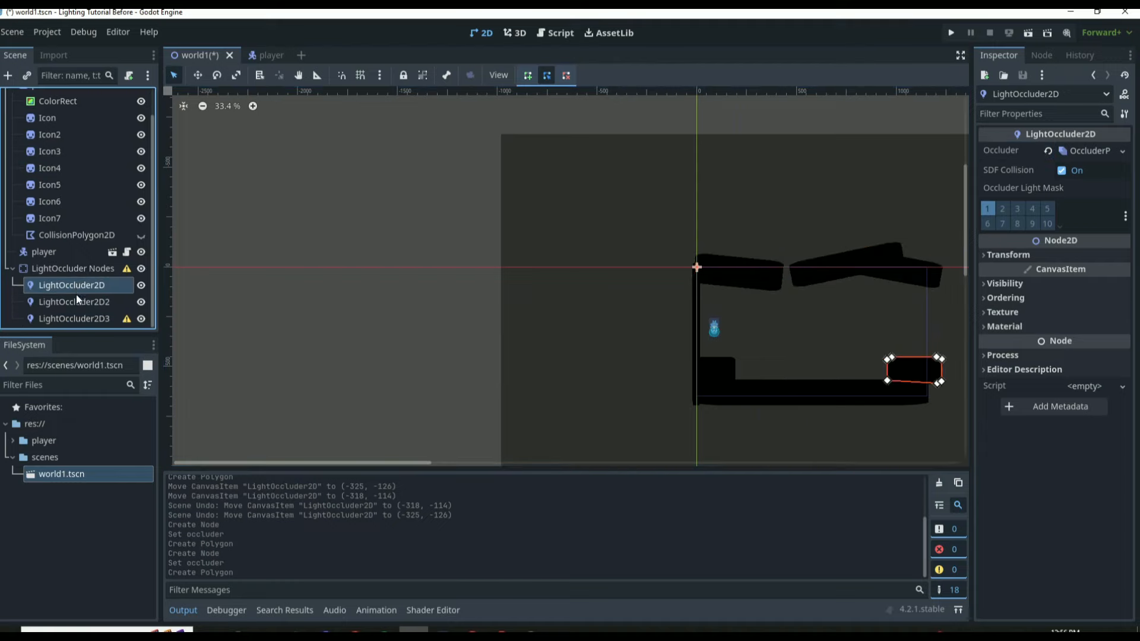
pyautogui.click(78, 302)
pyautogui.click(77, 318)
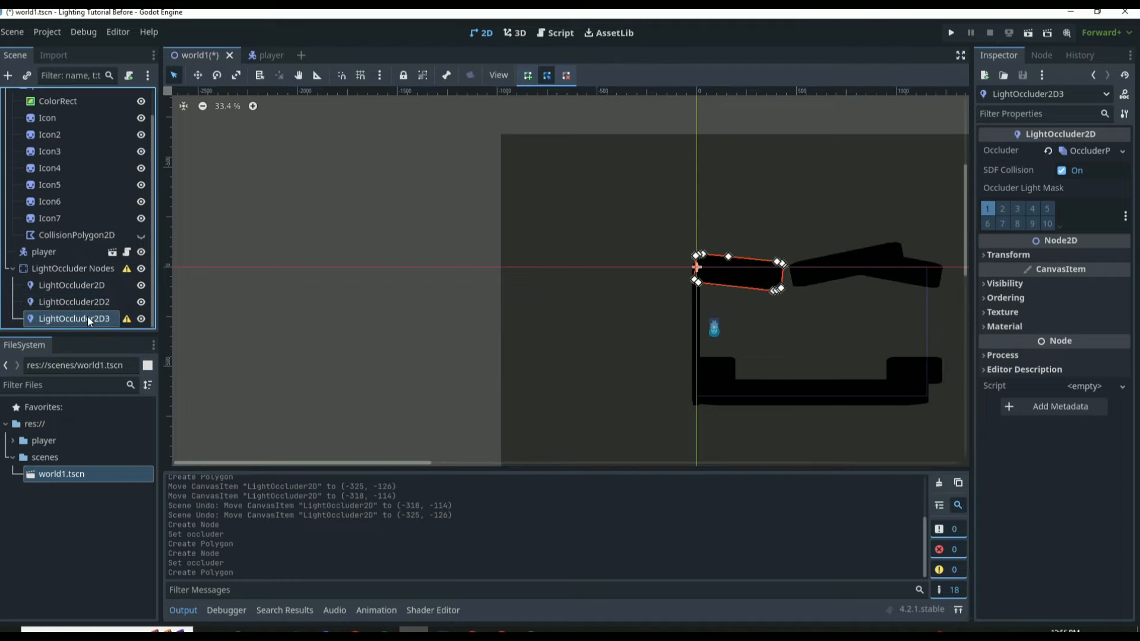
pyautogui.scroll(-13, 638, 323)
pyautogui.scroll(13, 875, 390)
pyautogui.scroll(5, 511, 252)
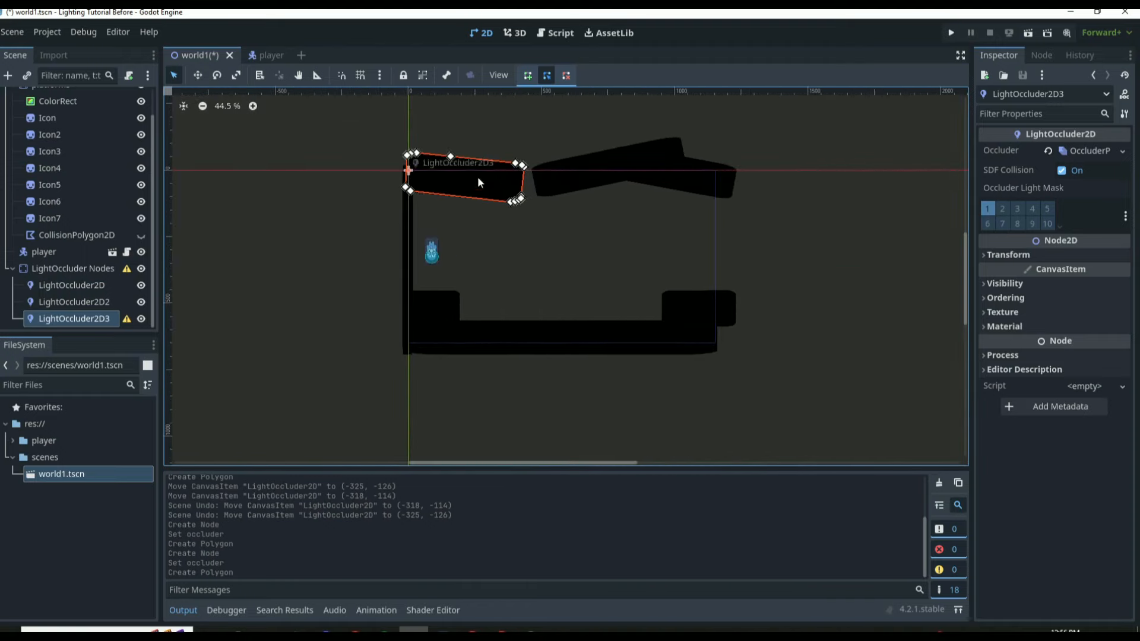
pyautogui.scroll(3, 481, 123)
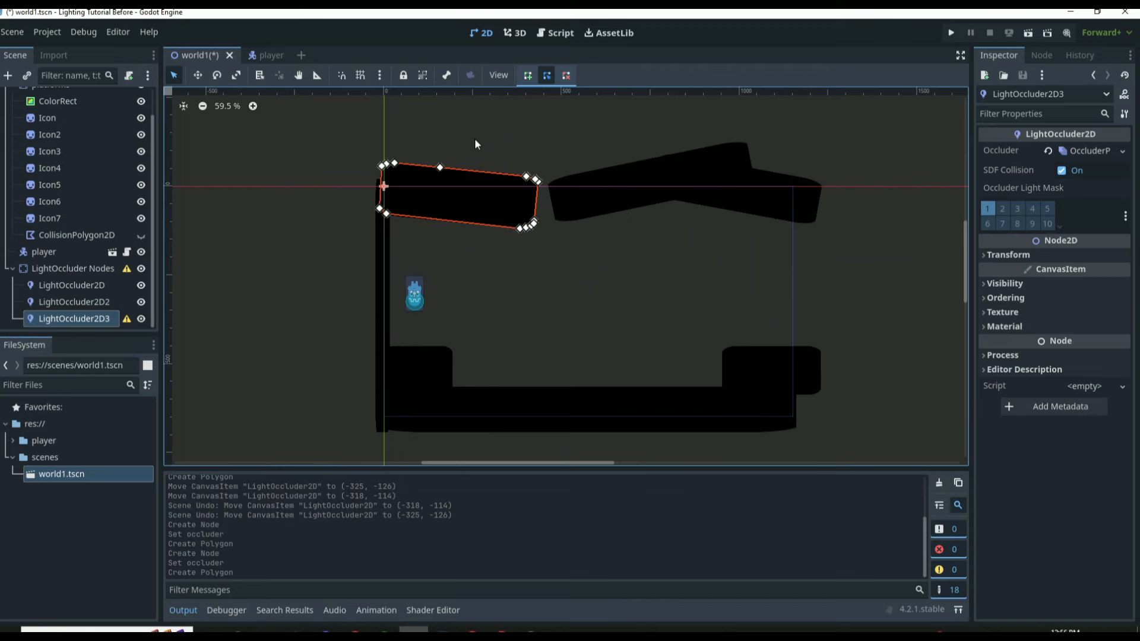
# - In the player scene, add a LightOccluder2D as a child of player and assign it a new OccluderPolygon2D
pyautogui.click(264, 55)
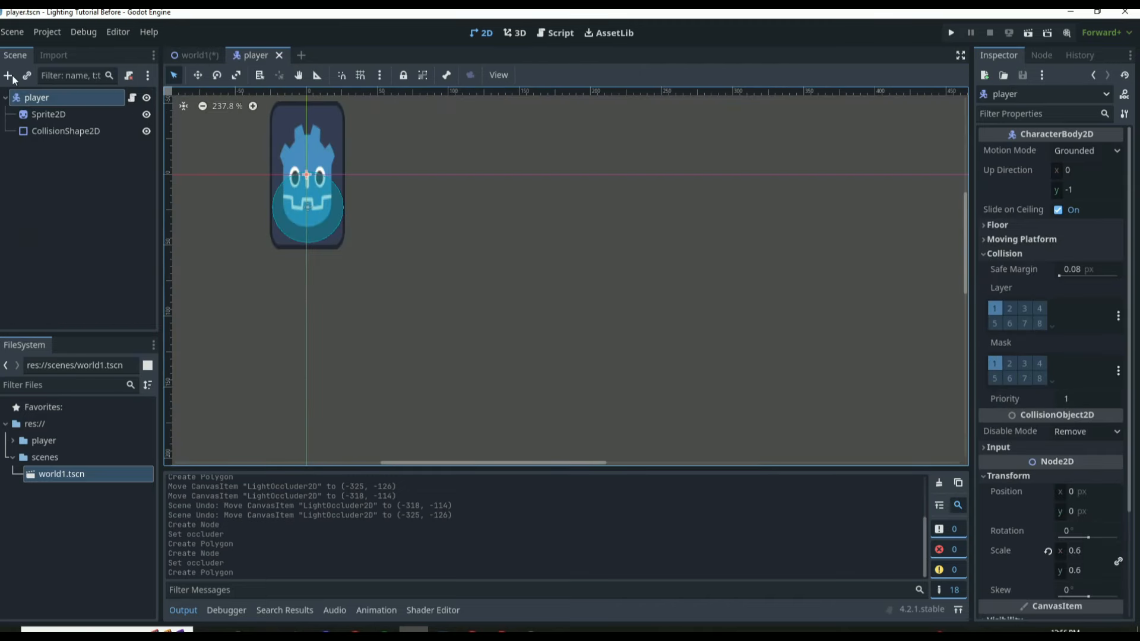
pyautogui.click(7, 75)
pyautogui.write('t')
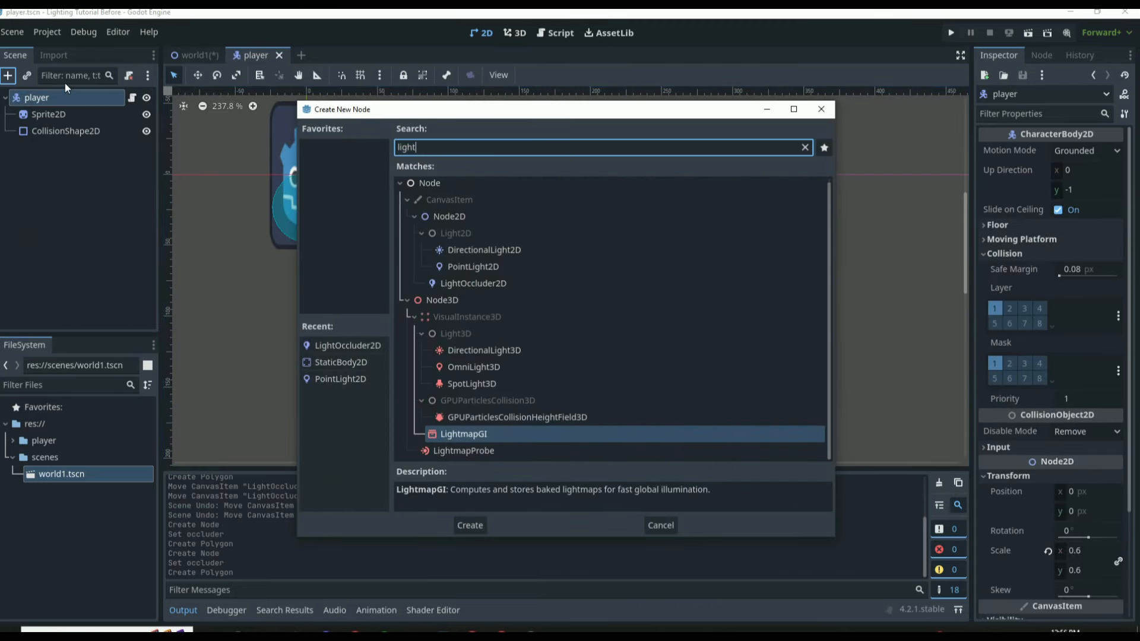
pyautogui.press('Up')
pyautogui.press('Up')
pyautogui.press('Up')
pyautogui.press('Up')
pyautogui.press('Up')
pyautogui.press('Up')
pyautogui.press('Up')
pyautogui.press('Up')
pyautogui.press('Up')
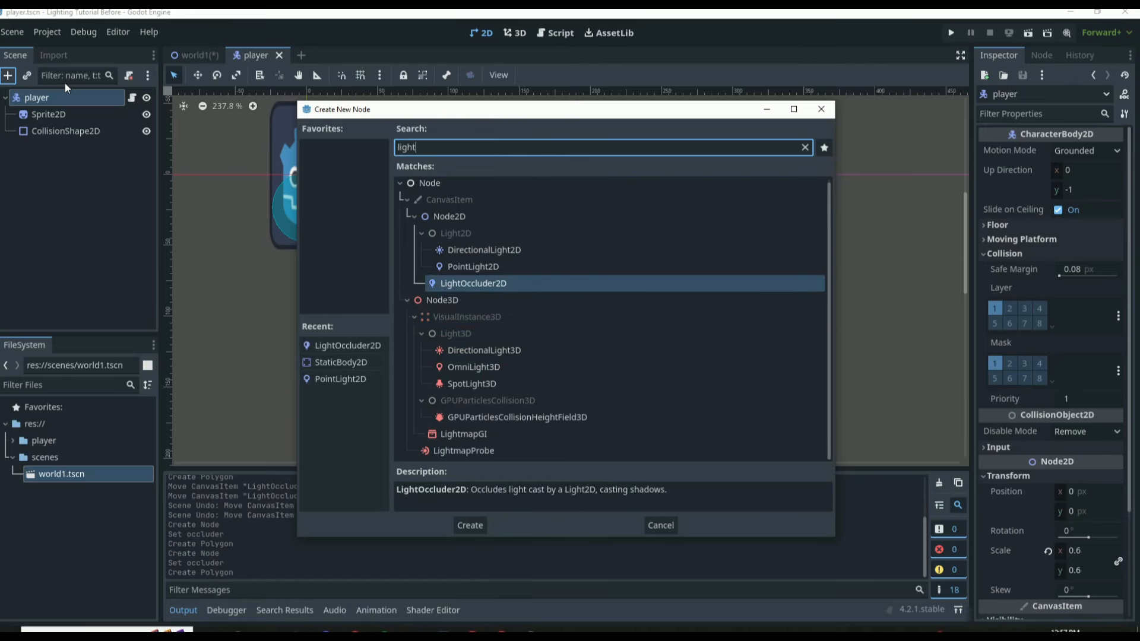
pyautogui.press('Return')
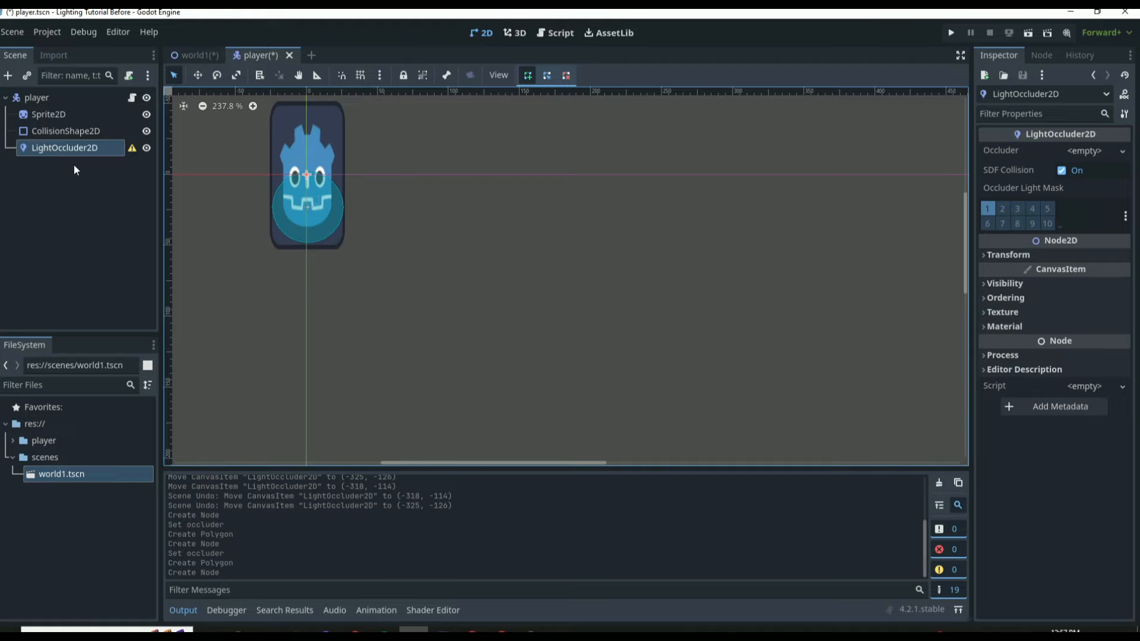
pyautogui.click(1098, 151)
pyautogui.click(1077, 168)
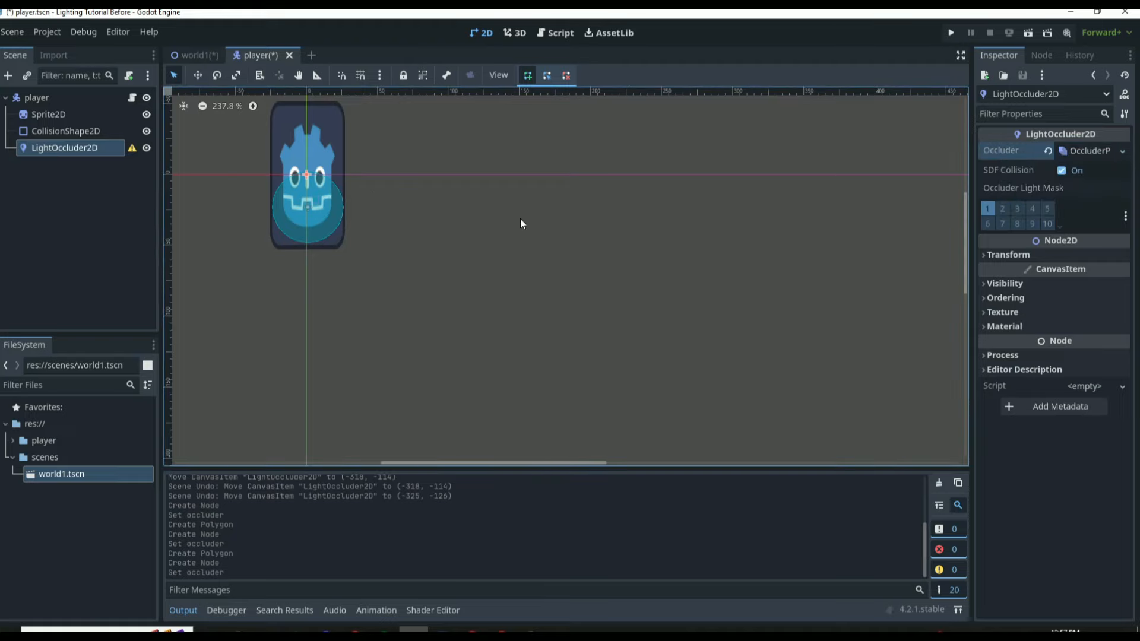
# - Start the player's occluder outline along the sprite's bottom edge, around the lower-right corner and up its right side
pyautogui.scroll(4, 275, 225)
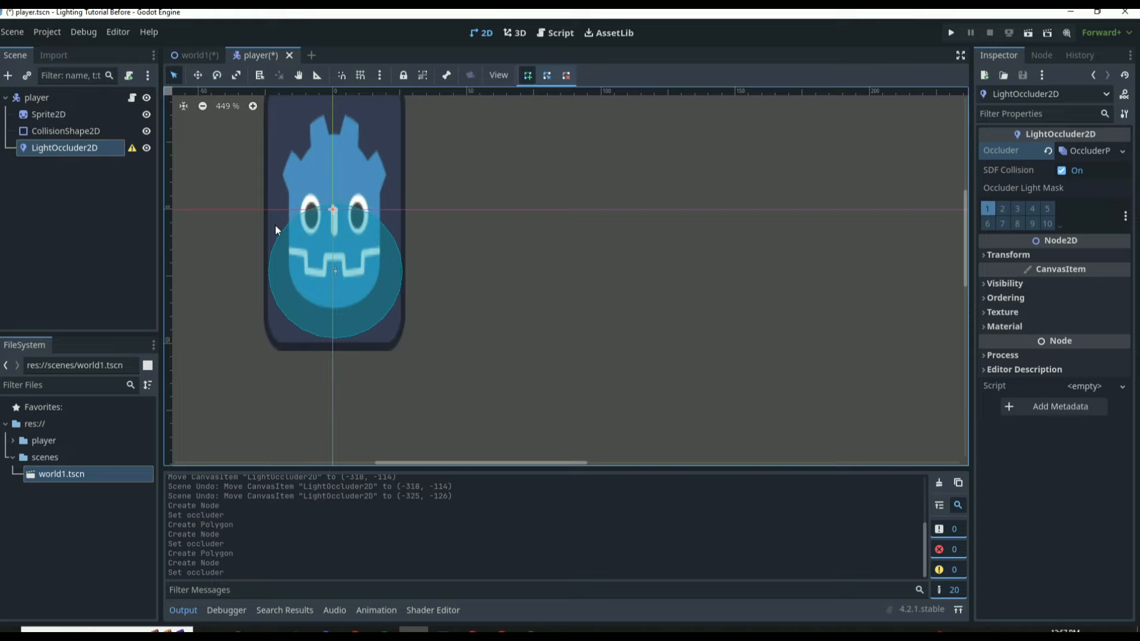
pyautogui.click(276, 349)
pyautogui.click(396, 337)
pyautogui.click(402, 316)
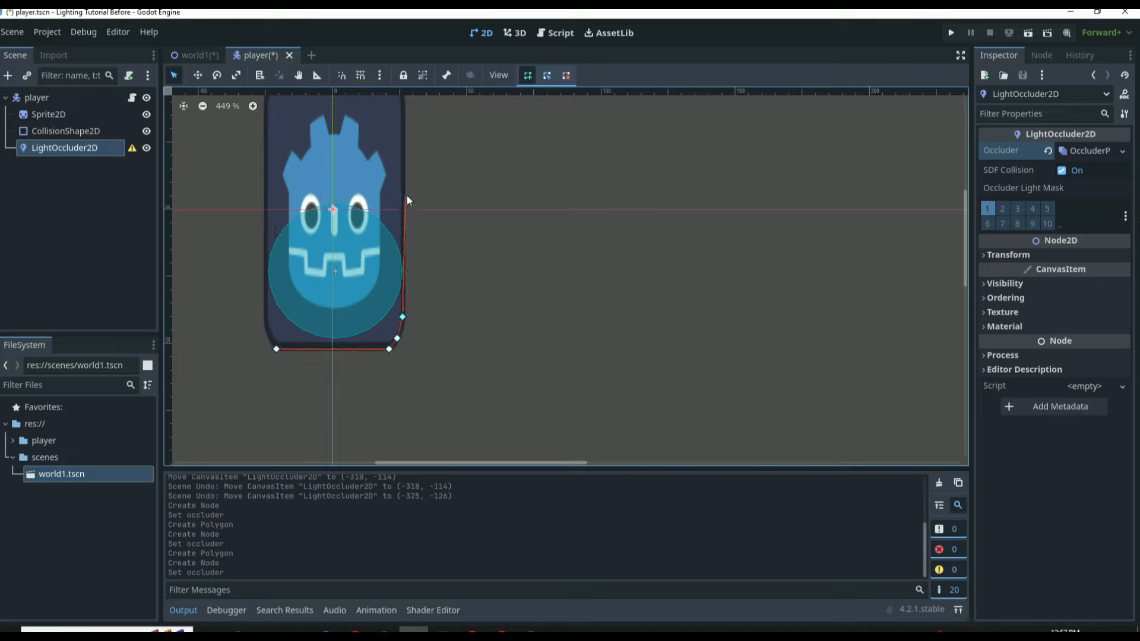
pyautogui.click(404, 134)
pyautogui.scroll(-3, 404, 140)
pyautogui.scroll(2, 402, 145)
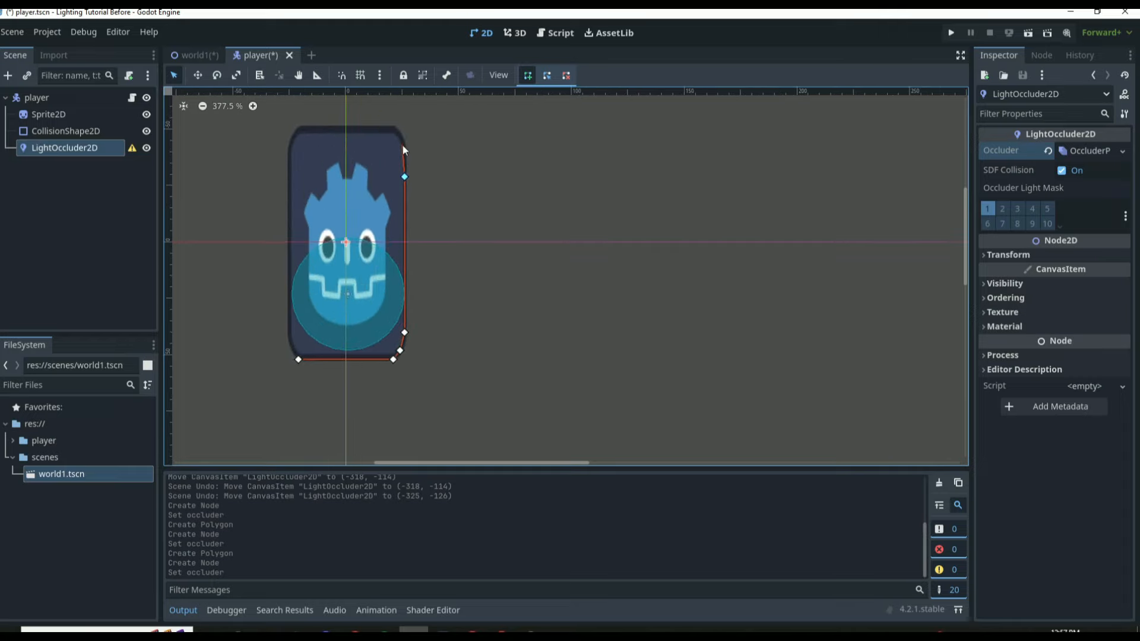
# - Continue the outline across the sprite's top edge and down its left side, closing the polygon, and deselect the occluder
pyautogui.click(298, 127)
pyautogui.click(292, 138)
pyautogui.click(286, 213)
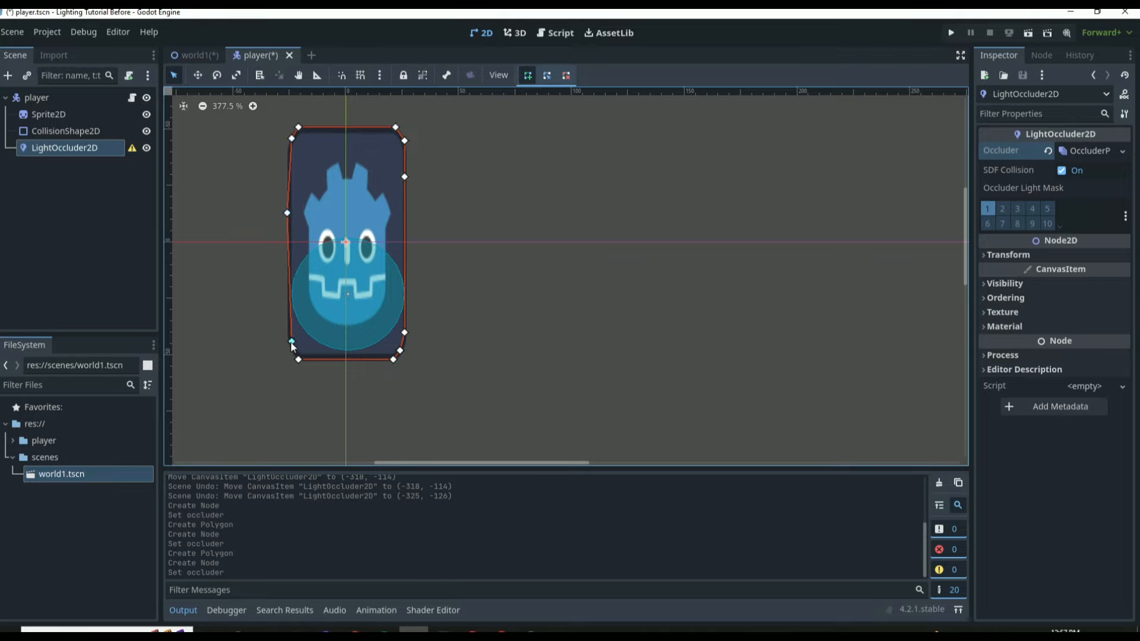
pyautogui.click(291, 343)
pyautogui.click(298, 357)
pyautogui.scroll(-5, 570, 347)
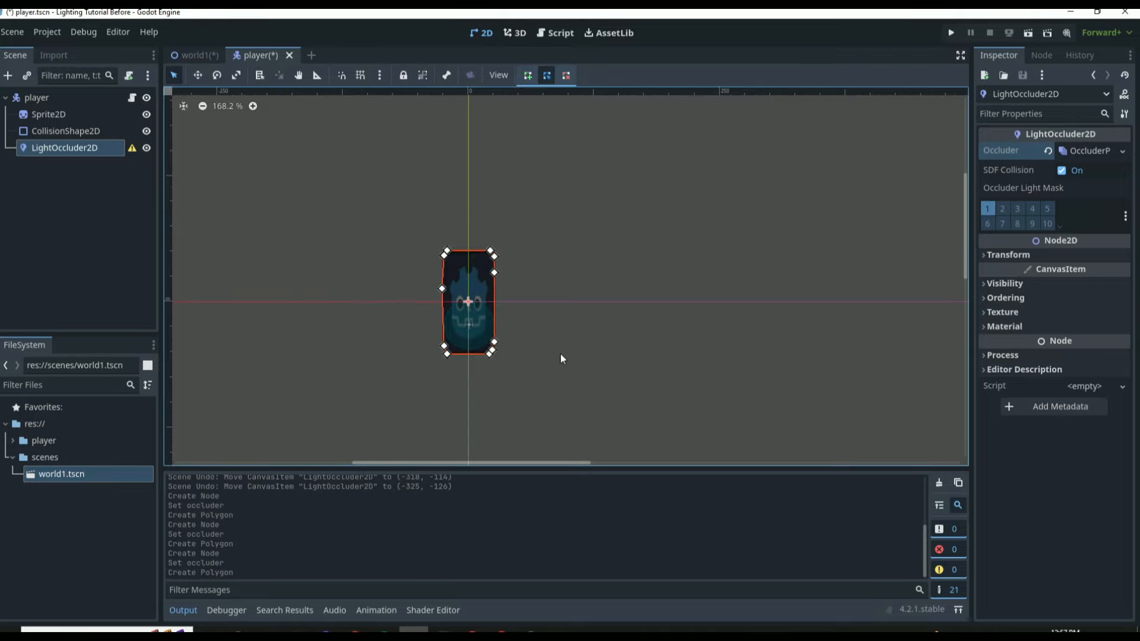
pyautogui.scroll(-2, 390, 296)
pyautogui.click(369, 282)
pyautogui.scroll(6, 419, 294)
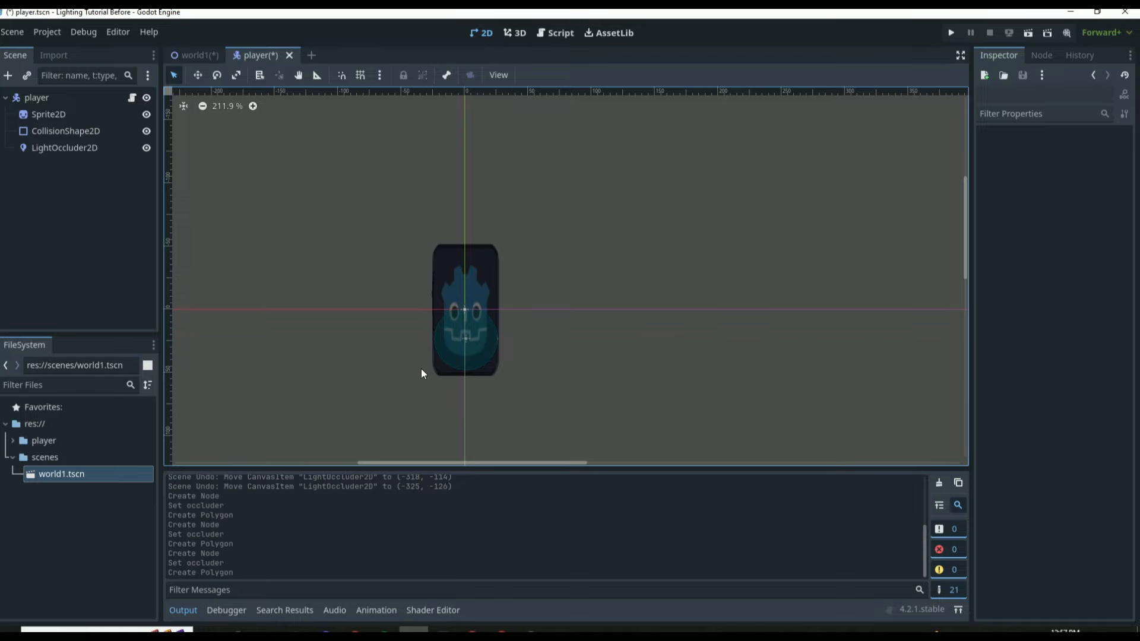
# - Return to the world1 scene and save it
pyautogui.click(196, 56)
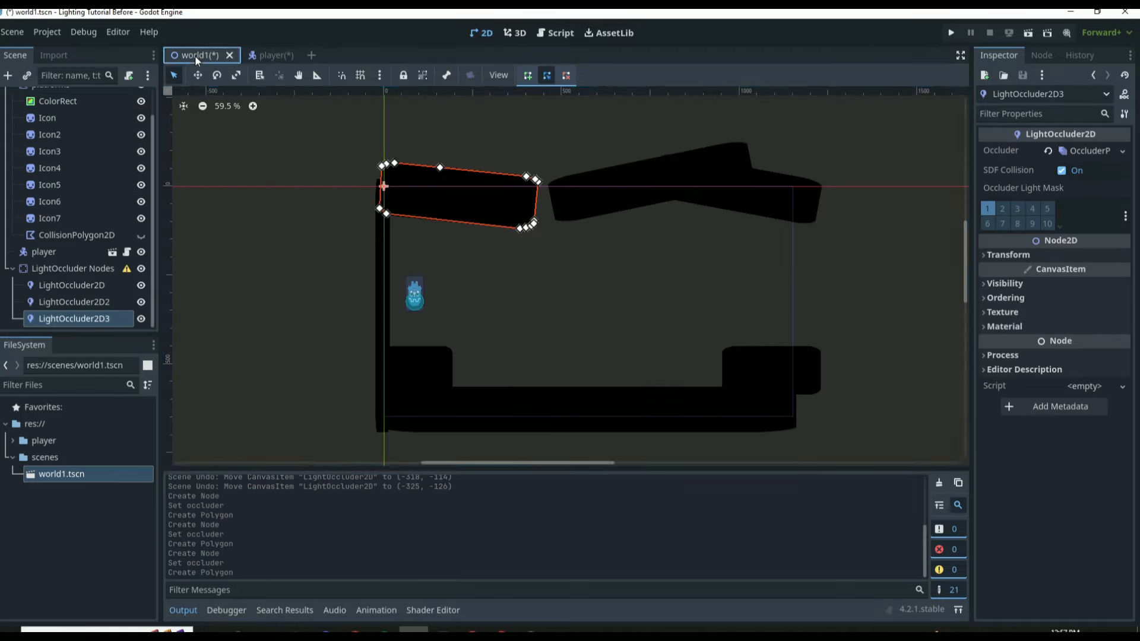
pyautogui.click(270, 262)
pyautogui.hotkey('ctrl', 's')
pyautogui.scroll(-7, 478, 363)
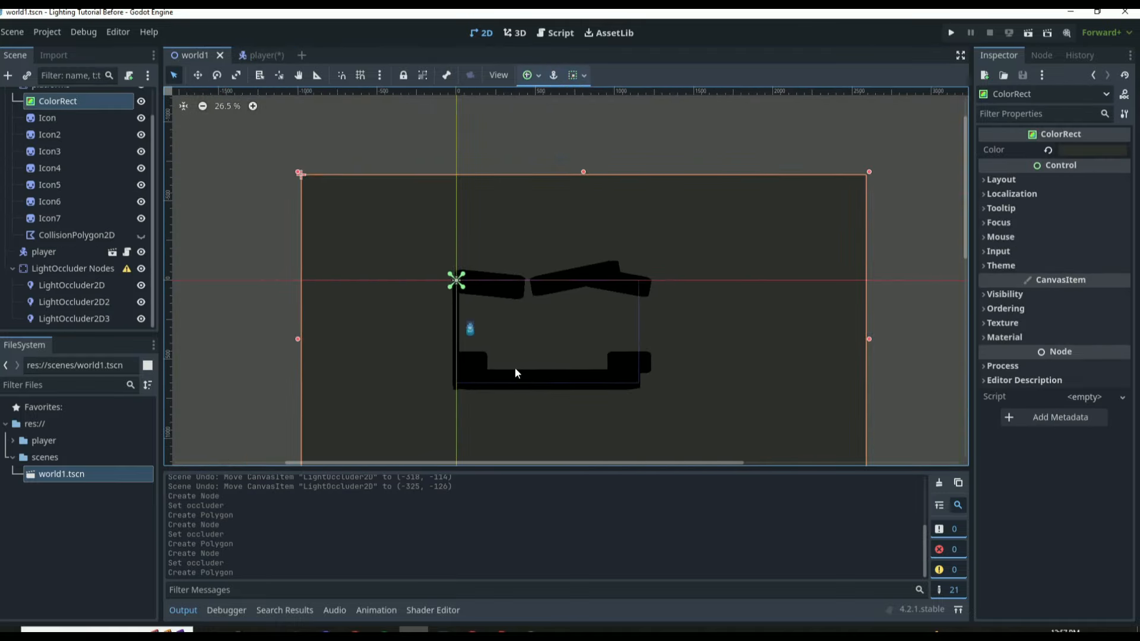
pyautogui.scroll(2, 494, 354)
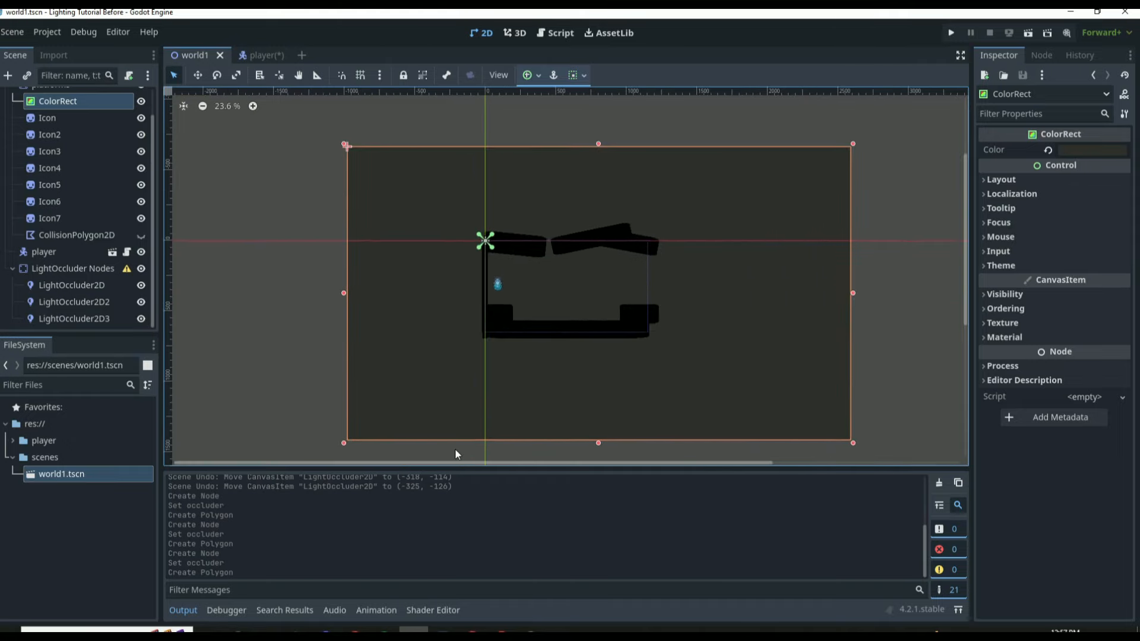
pyautogui.click(454, 450)
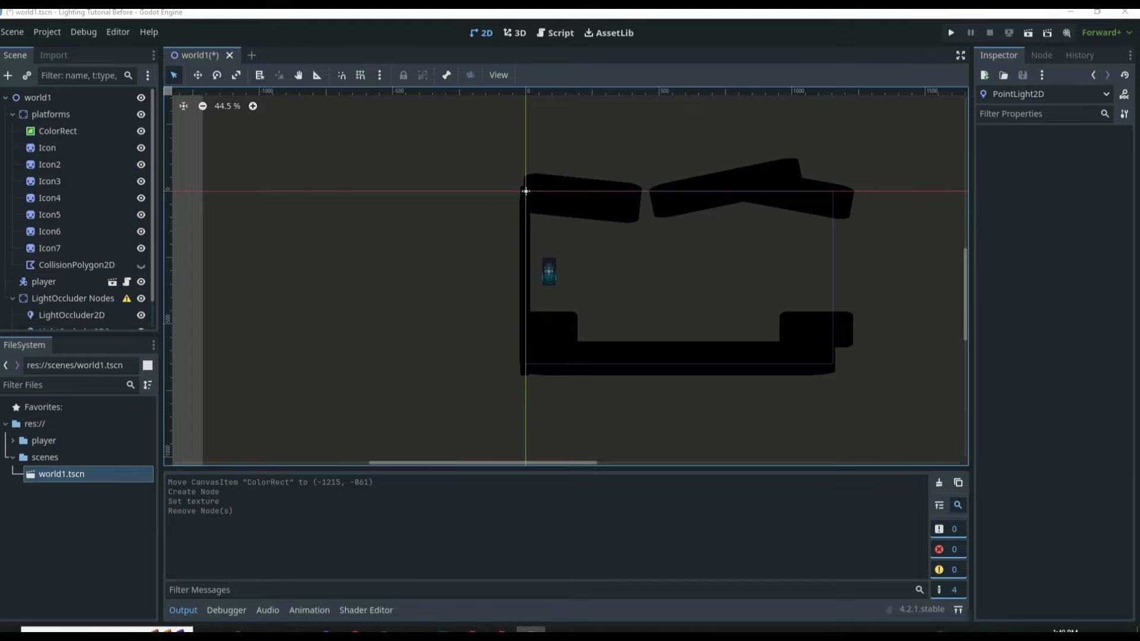
# - Add a PointLight2D as a child of world1 and assign a new GradientTexture2D as its texture
pyautogui.click(12, 298)
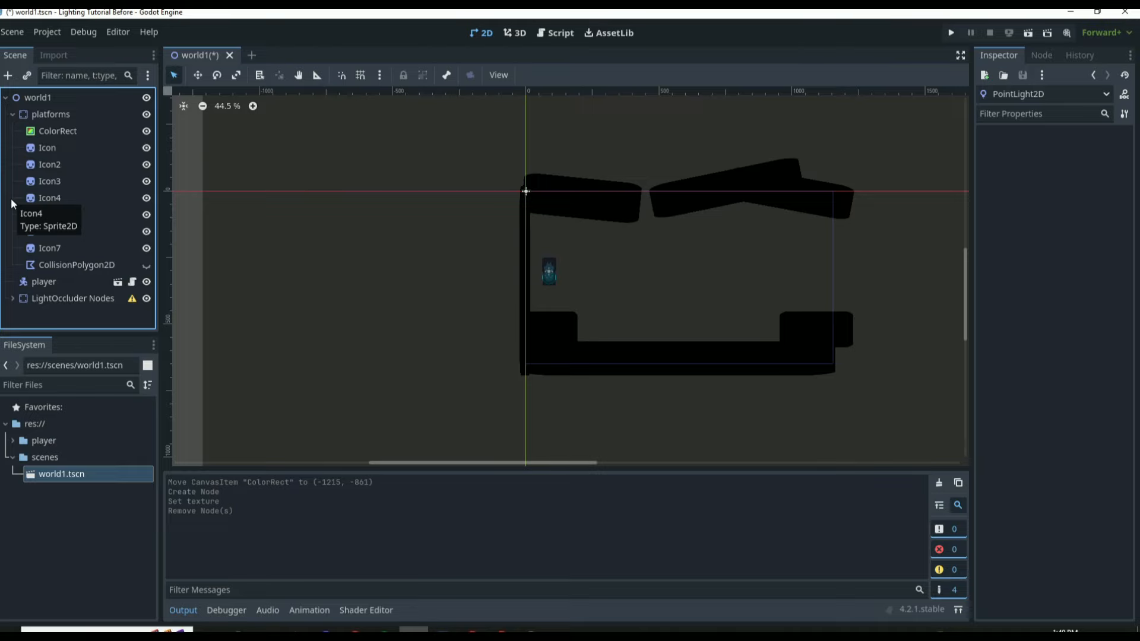
pyautogui.click(11, 116)
pyautogui.click(24, 97)
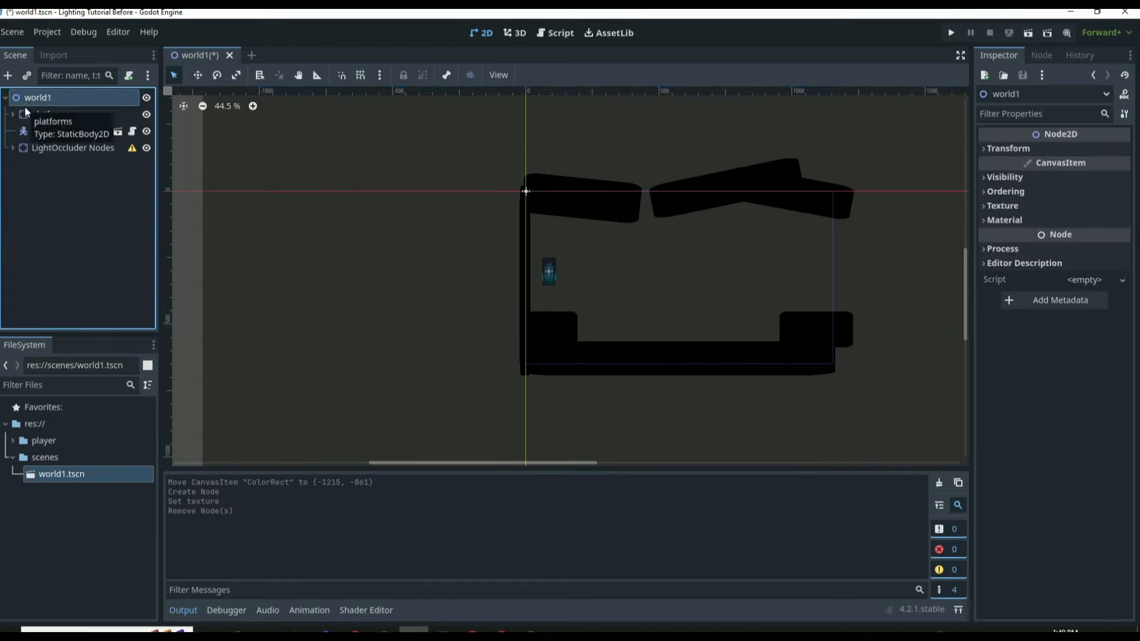
pyautogui.click(14, 72)
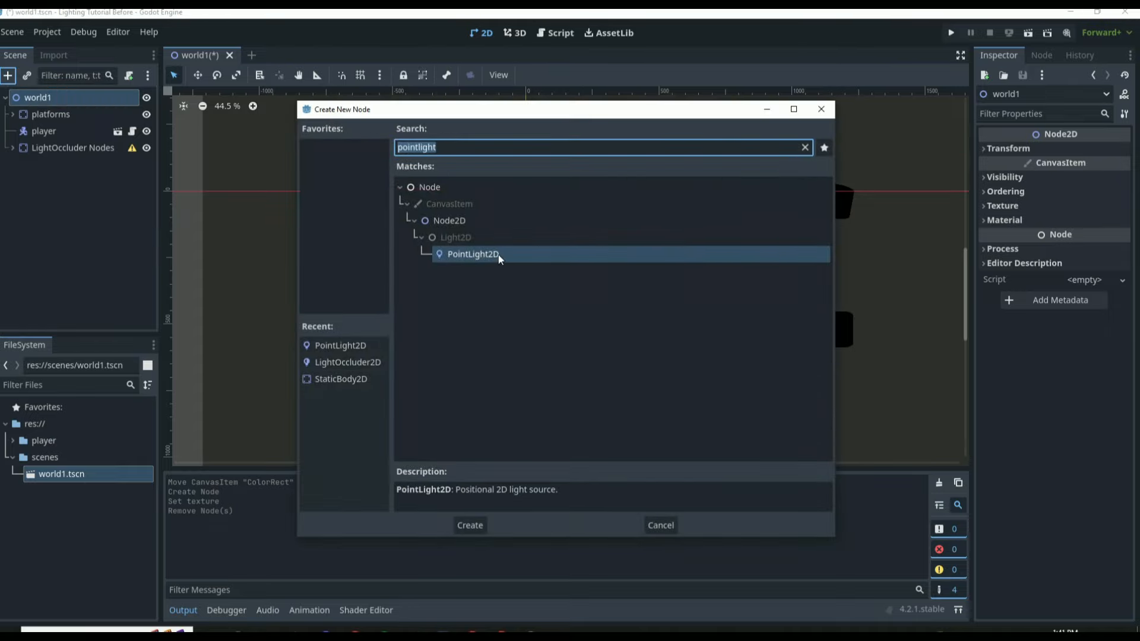
pyautogui.press('BackSpace')
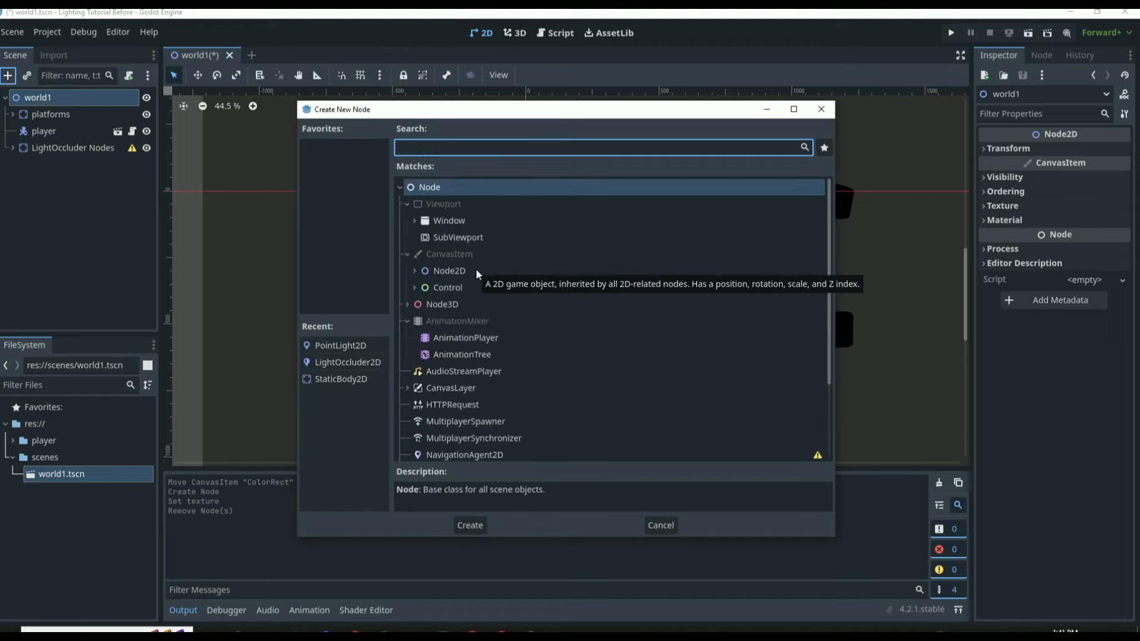
pyautogui.write('pointlight')
pyautogui.press('Return')
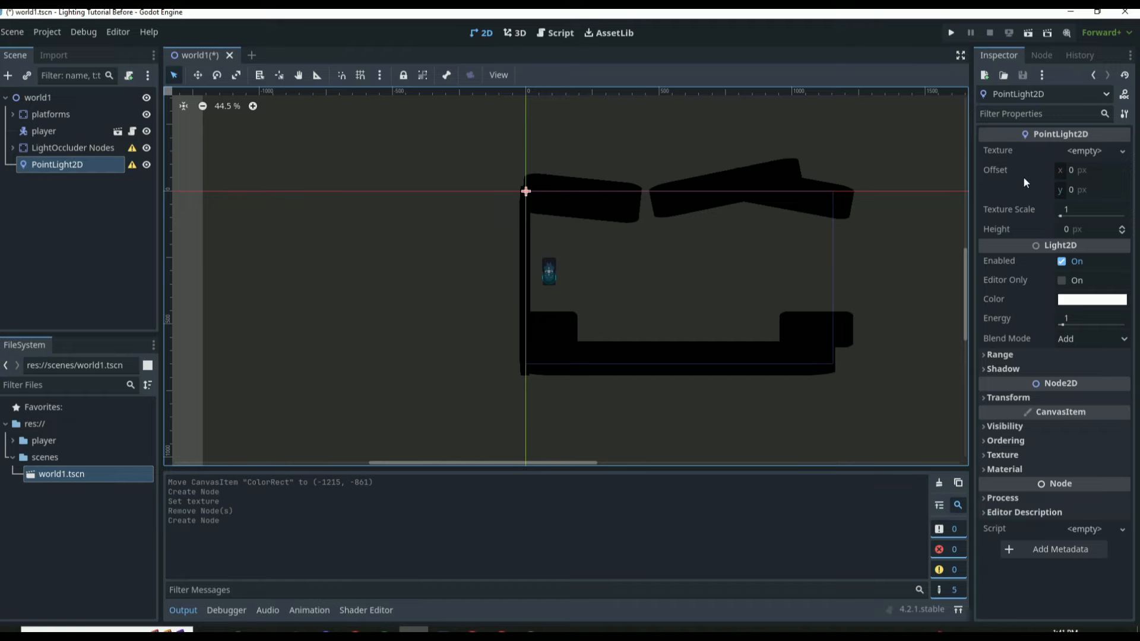
pyautogui.click(1063, 151)
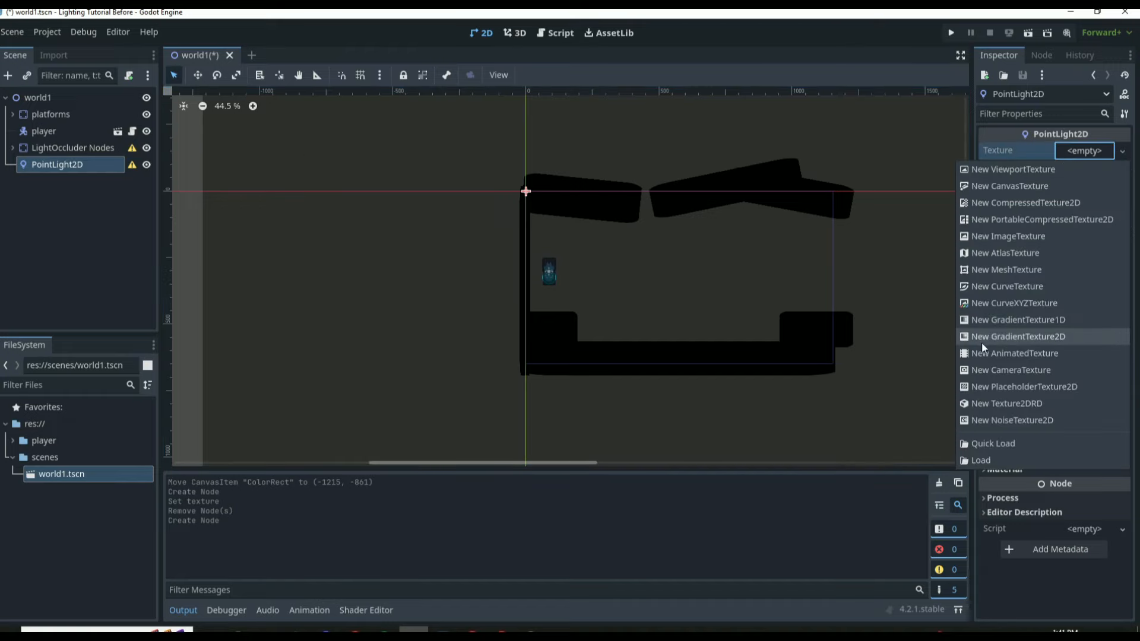
pyautogui.click(997, 336)
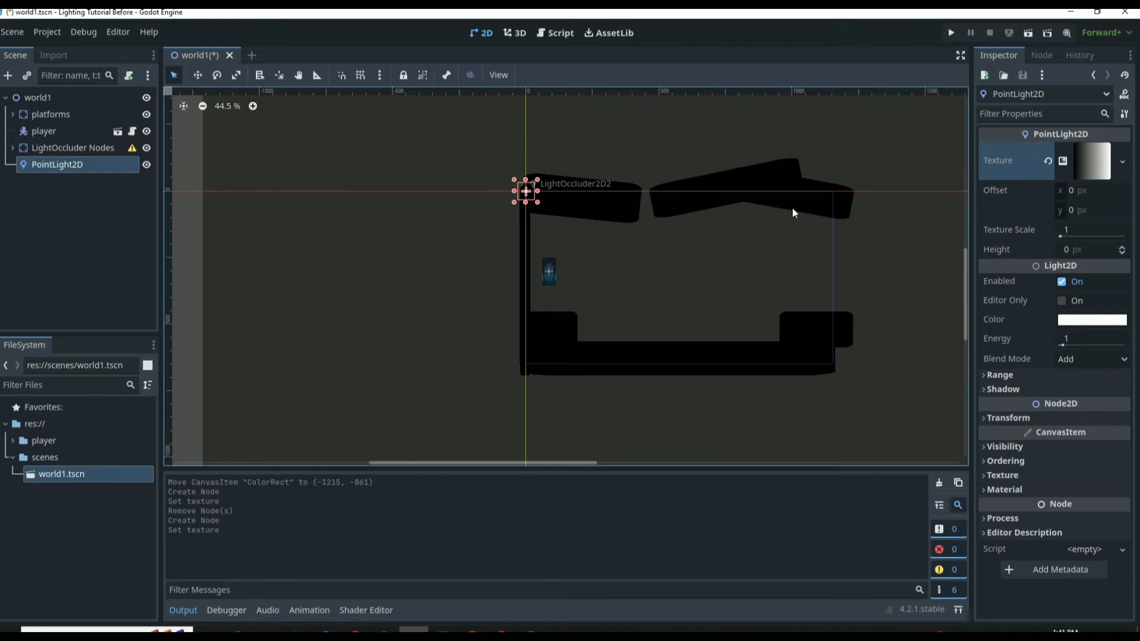
# - Move the PointLight2D into the open area between the platforms at about (424, 198), keeping the light selected
pyautogui.scroll(2, 904, 148)
pyautogui.moveTo(431, 207); pyautogui.dragTo(574, 270)
pyautogui.scroll(5, 585, 276)
pyautogui.scroll(1, 596, 273)
pyautogui.click(605, 270)
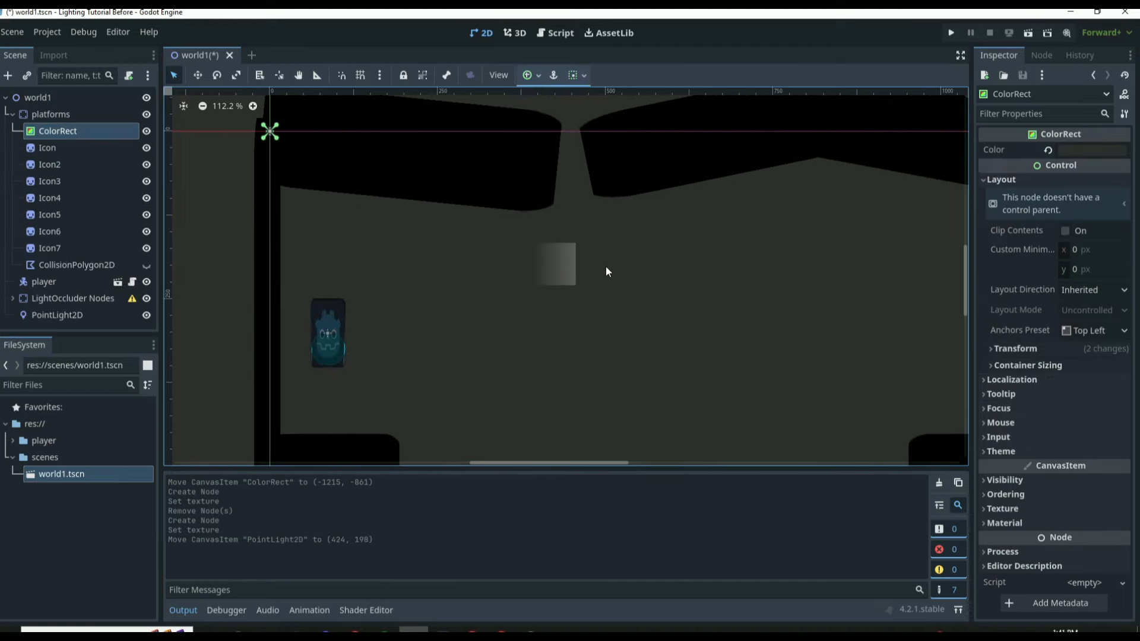
pyautogui.scroll(7, 559, 282)
pyautogui.click(564, 274)
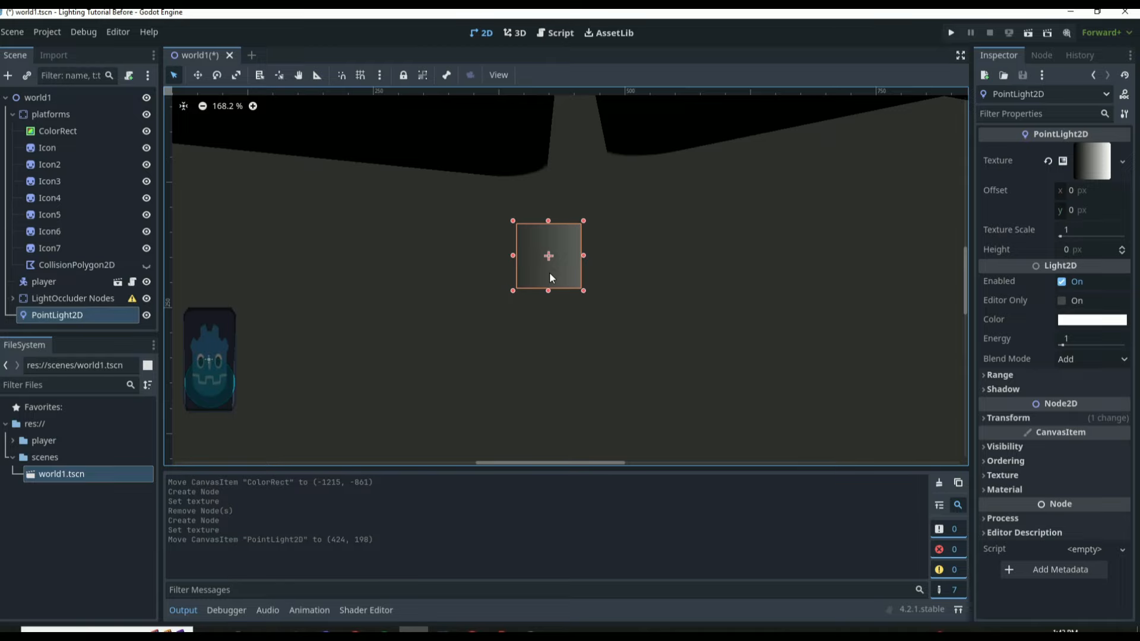
pyautogui.scroll(-3, 709, 261)
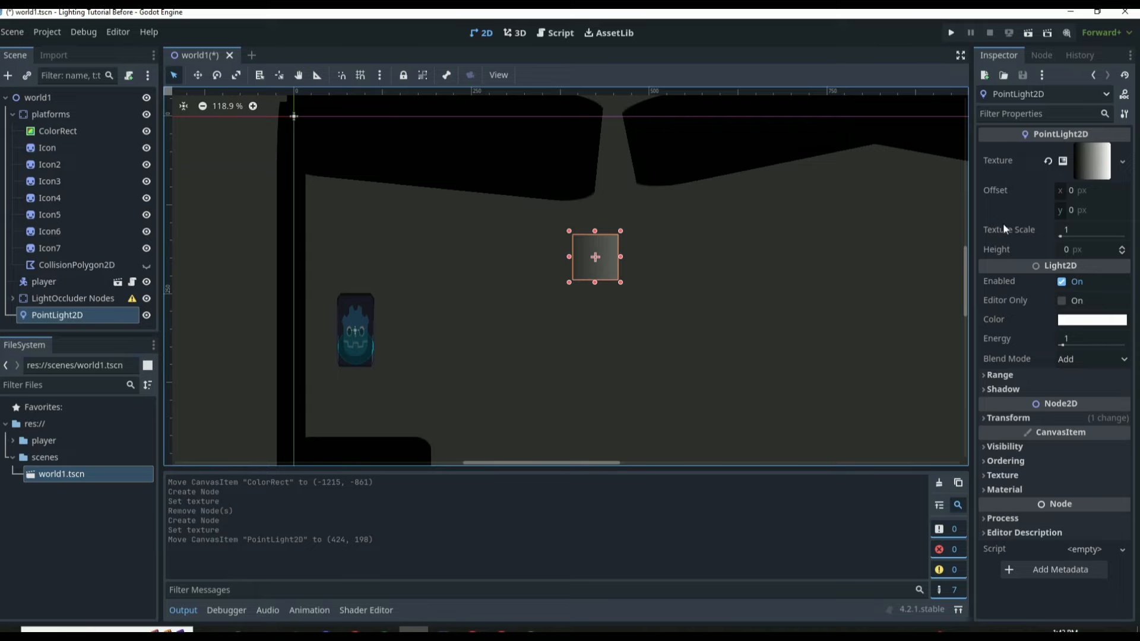
# - Try a texture scale of 1.45 on the PointLight2D and reset it to the default
pyautogui.moveTo(1060, 237)
pyautogui.mouseDown()
pyautogui.moveTo(1072, 241)
pyautogui.moveTo(1060, 240)
pyautogui.mouseUp()
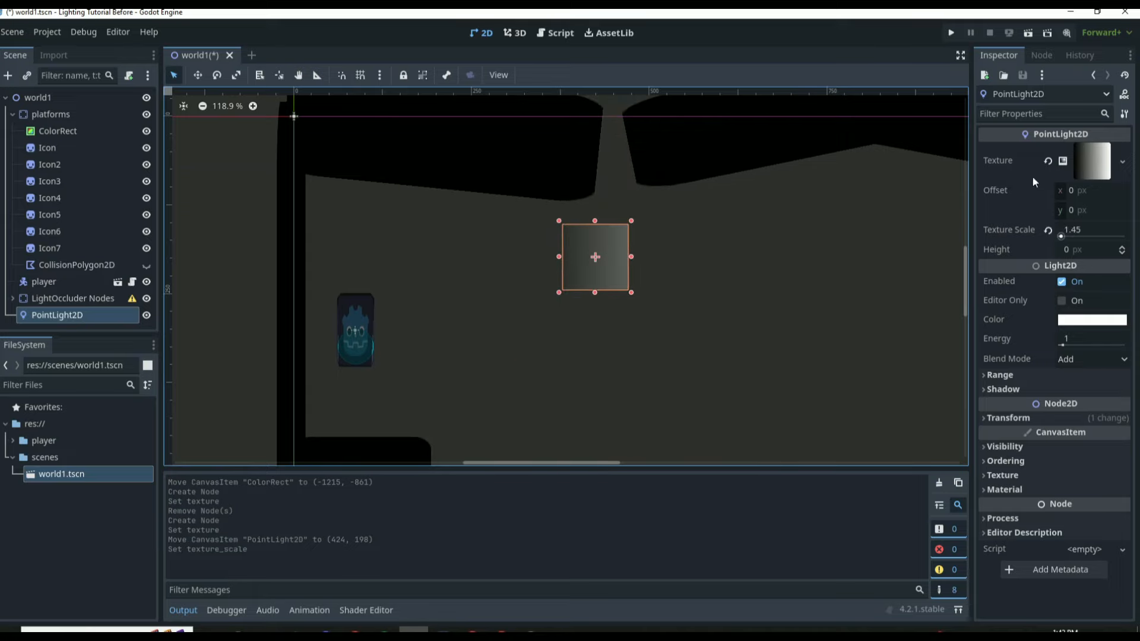
pyautogui.moveTo(1013, 183)
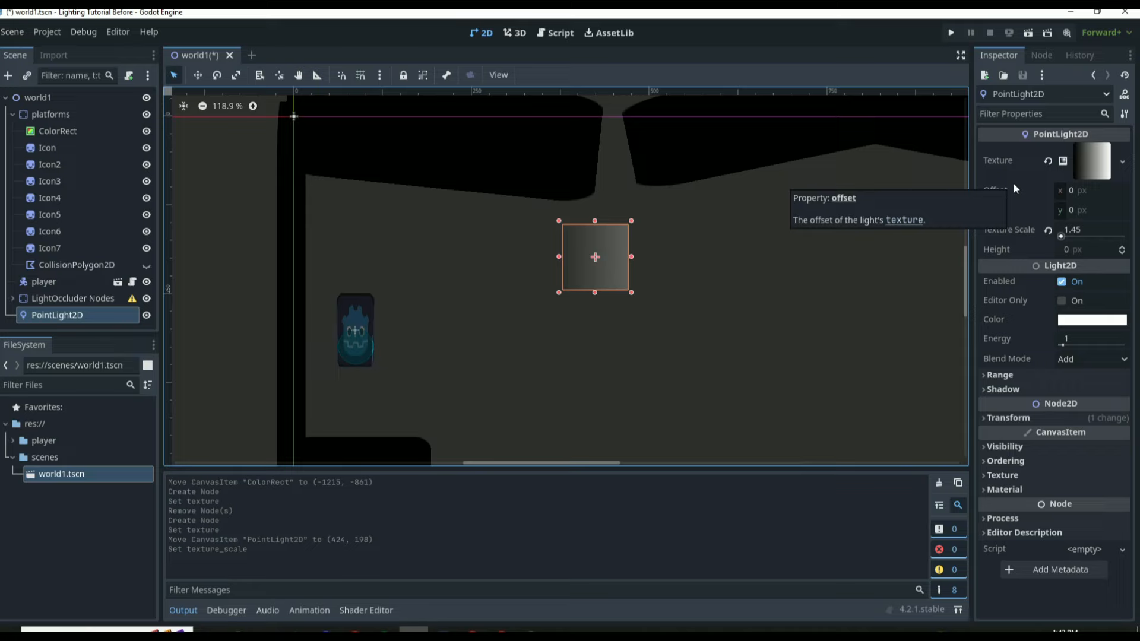
pyautogui.click(1048, 229)
# - Set the light's gradient texture to a width of 1500 px and a height of 1299 px
pyautogui.click(1098, 158)
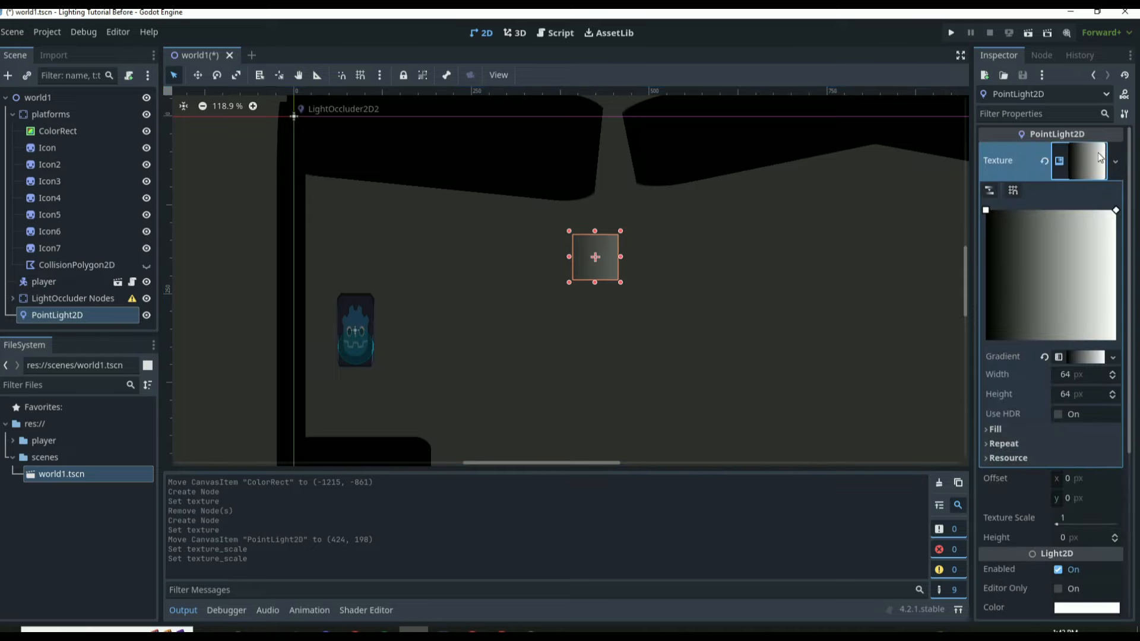
pyautogui.click(1071, 382)
pyautogui.scroll(-6, 857, 278)
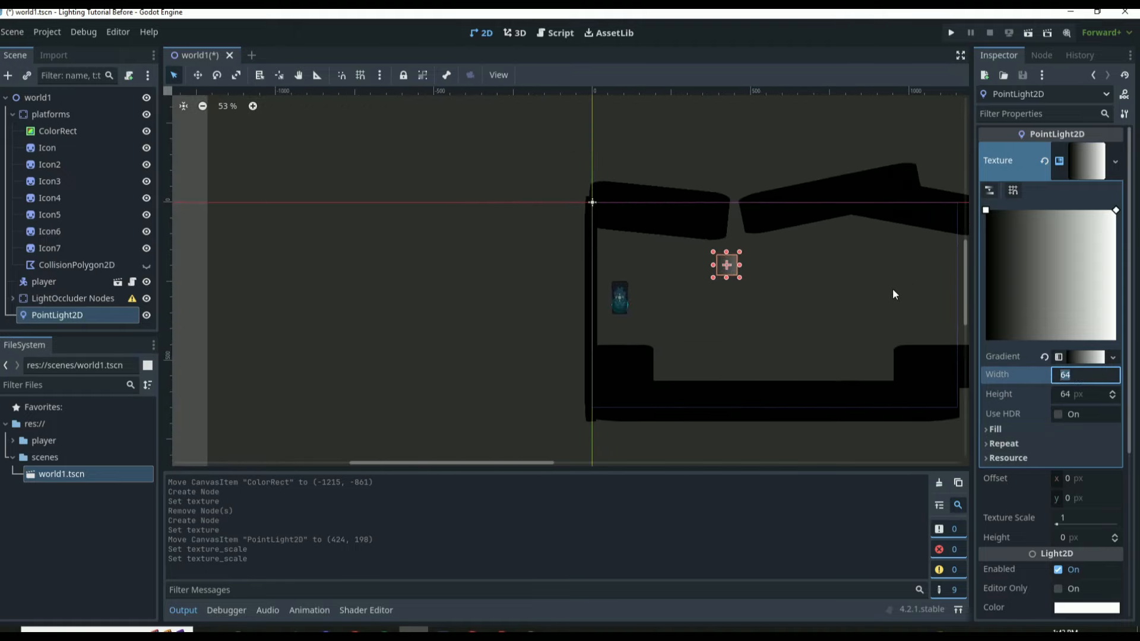
pyautogui.write('1500')
pyautogui.press('Return')
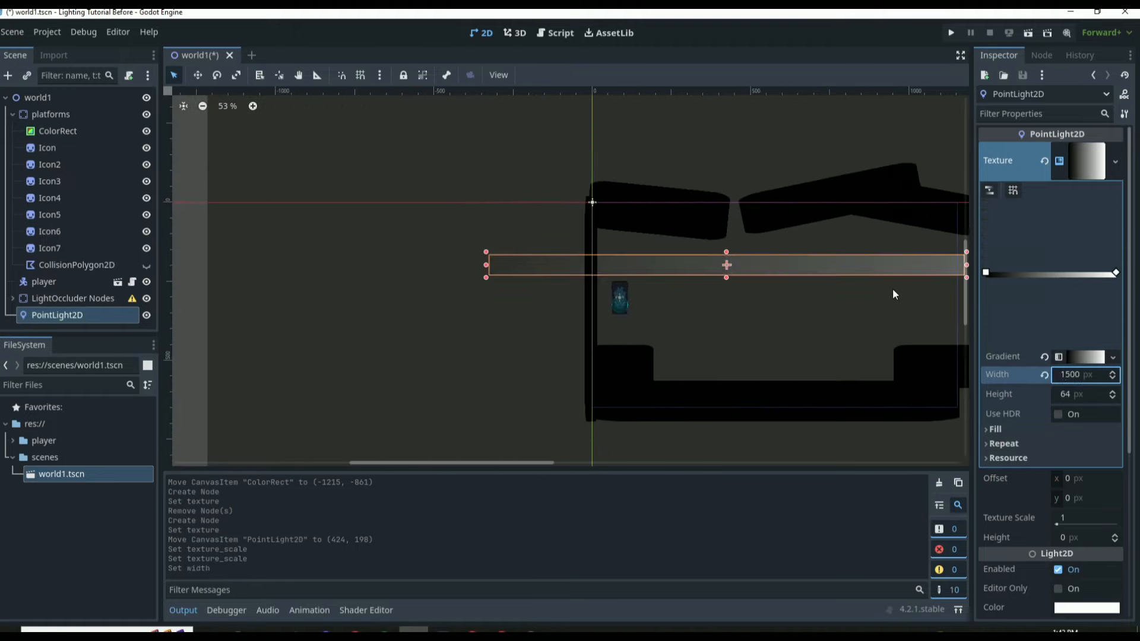
pyautogui.click(1074, 393)
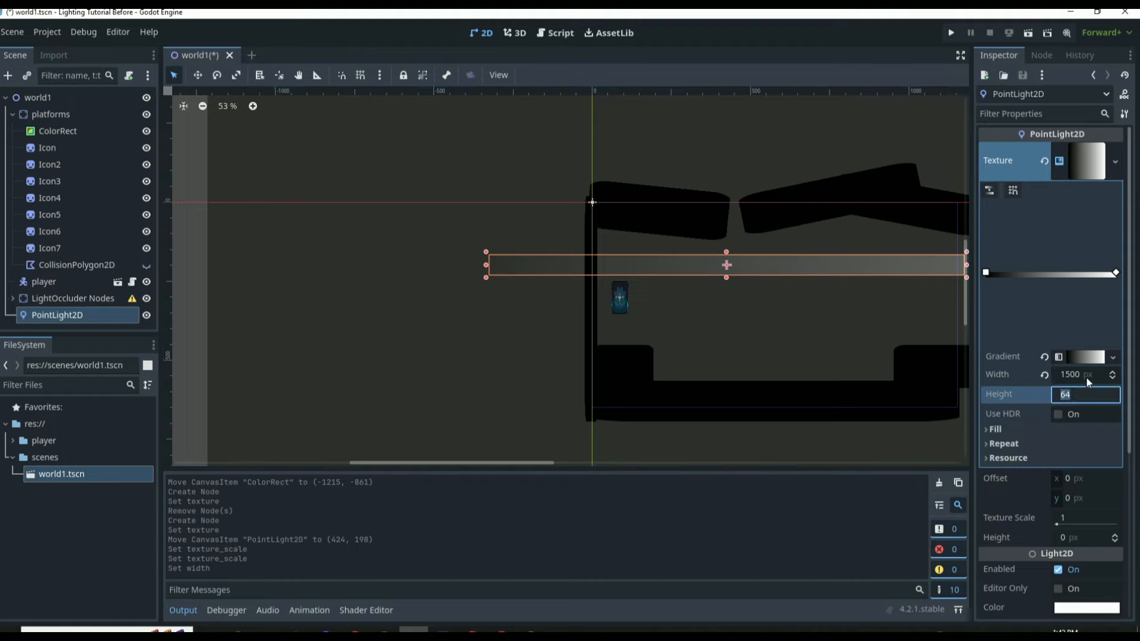
pyautogui.write('1299')
pyautogui.press('Return')
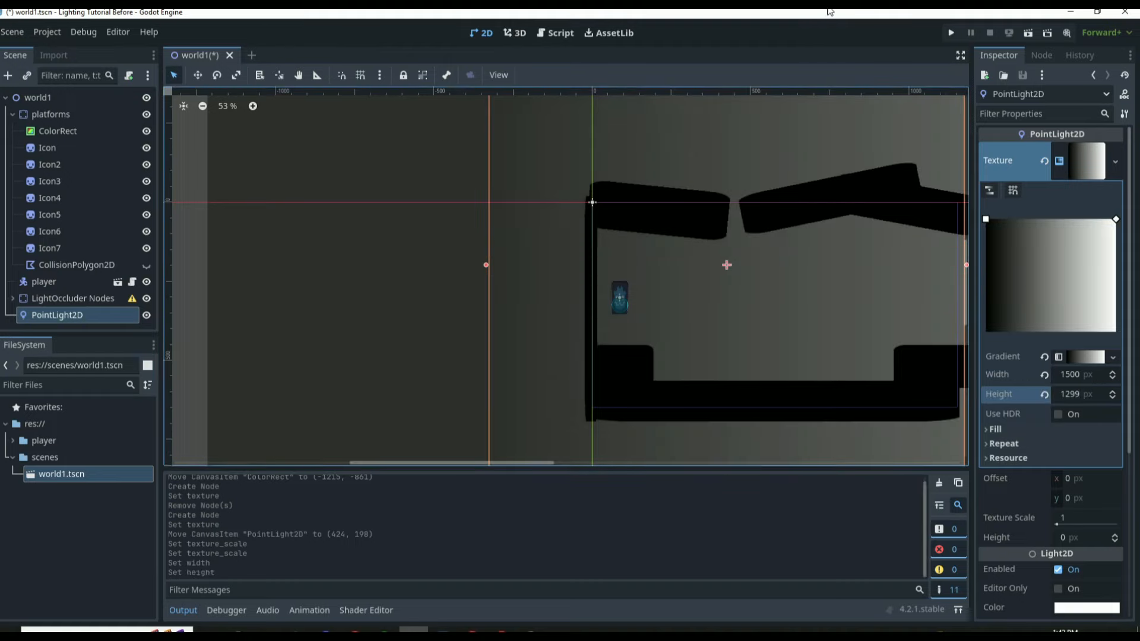
# - Move the enlarged PointLight2D rightward across the platforms to about (994, 262)
pyautogui.scroll(-7, 850, 272)
pyautogui.scroll(6, 935, 290)
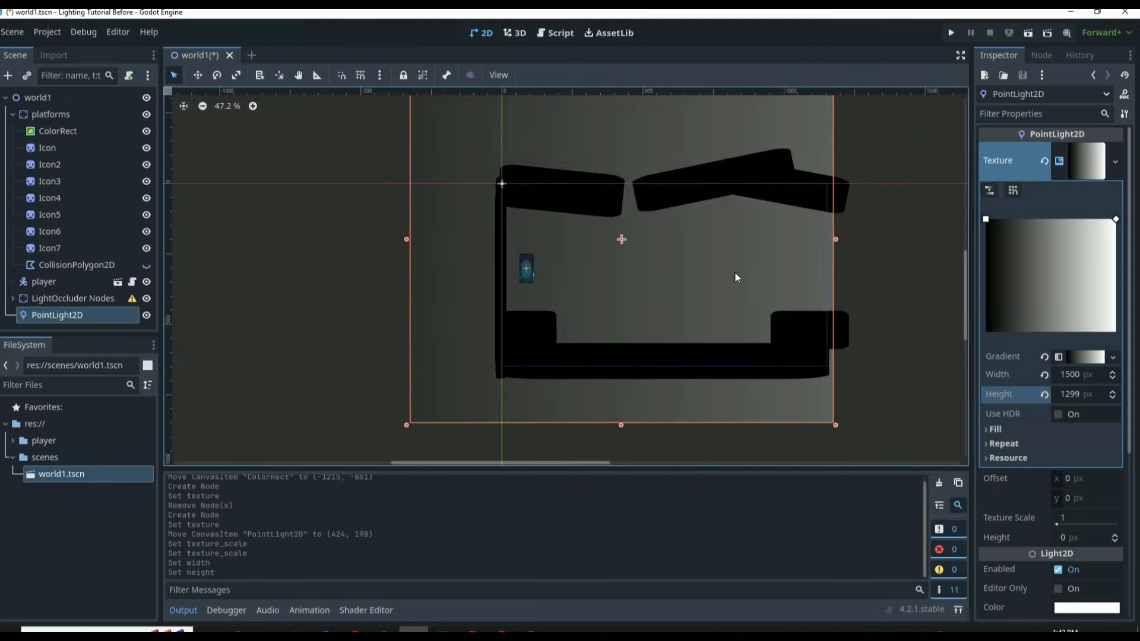
pyautogui.moveTo(735, 274); pyautogui.dragTo(817, 298)
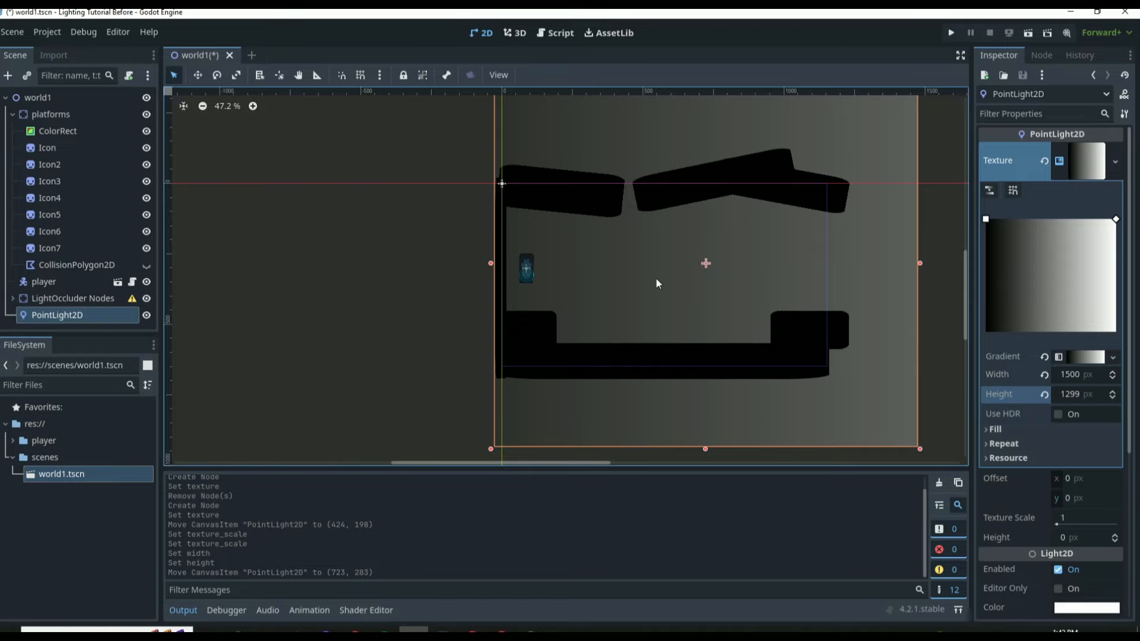
pyautogui.moveTo(707, 263); pyautogui.dragTo(783, 257)
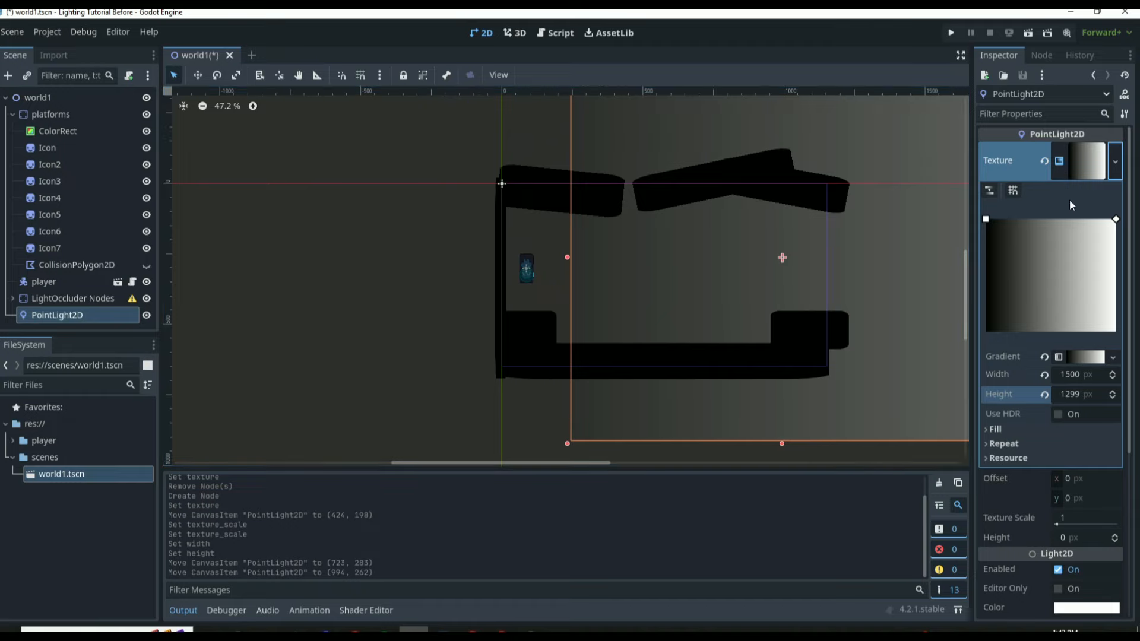
# - Enable shadows on the PointLight2D
pyautogui.scroll(-3, 1085, 190)
pyautogui.scroll(3, 1076, 159)
pyautogui.scroll(-3, 1092, 189)
pyautogui.scroll(-2, 1092, 189)
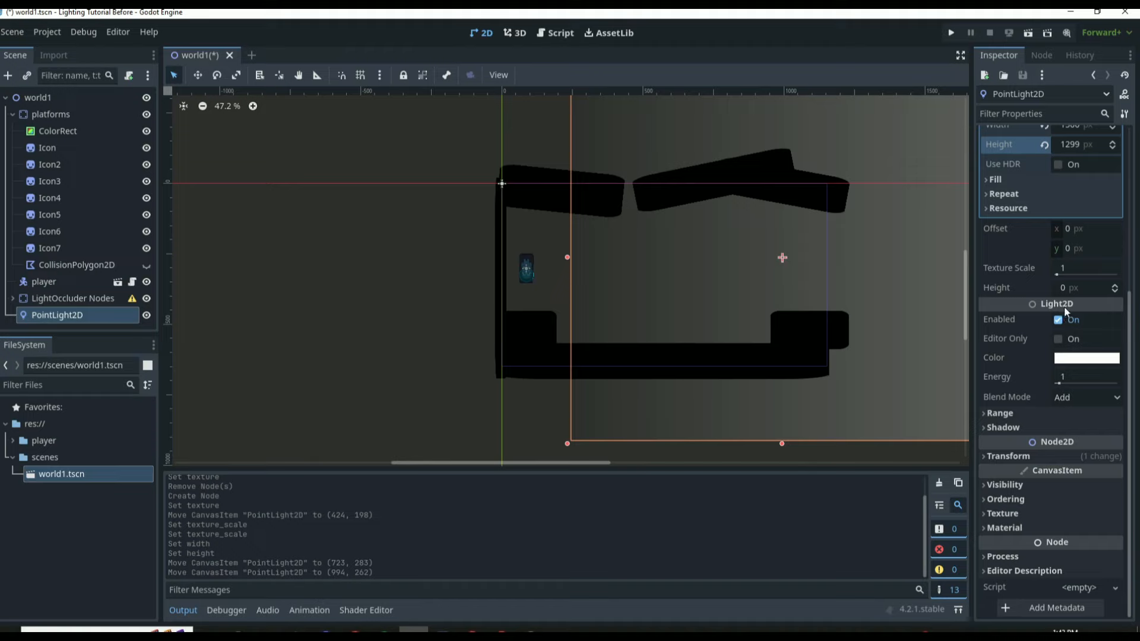
pyautogui.click(1018, 425)
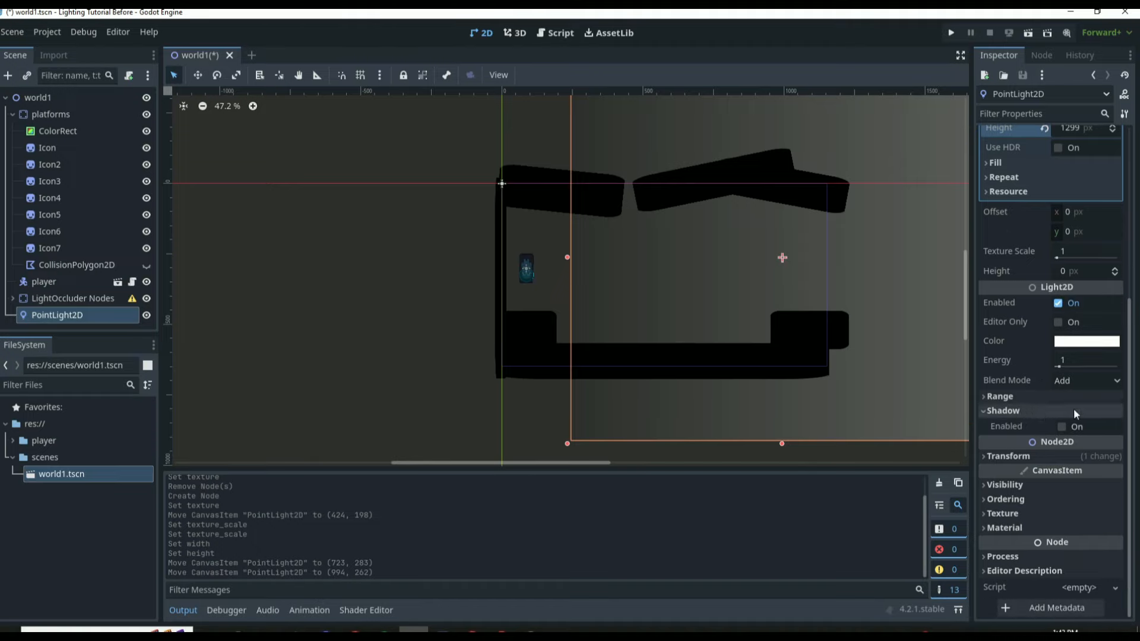
pyautogui.click(1061, 427)
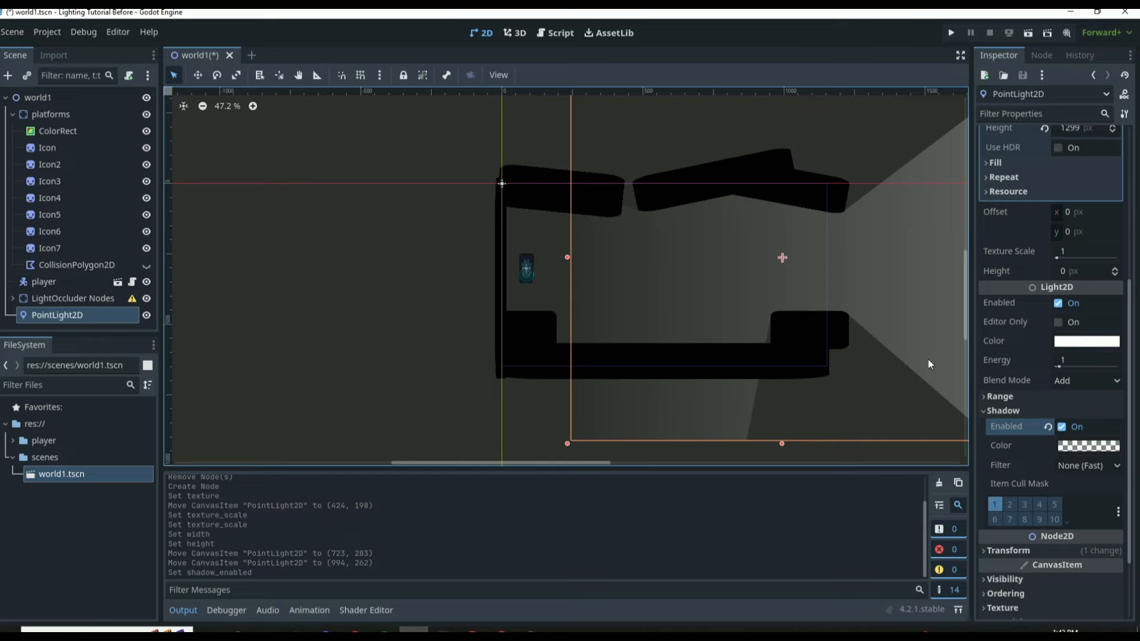
# - Move the PointLight2D across the platforms to the player's side and back beyond the far opening, ending at about (1316, 107)
pyautogui.moveTo(782, 257); pyautogui.dragTo(551, 253)
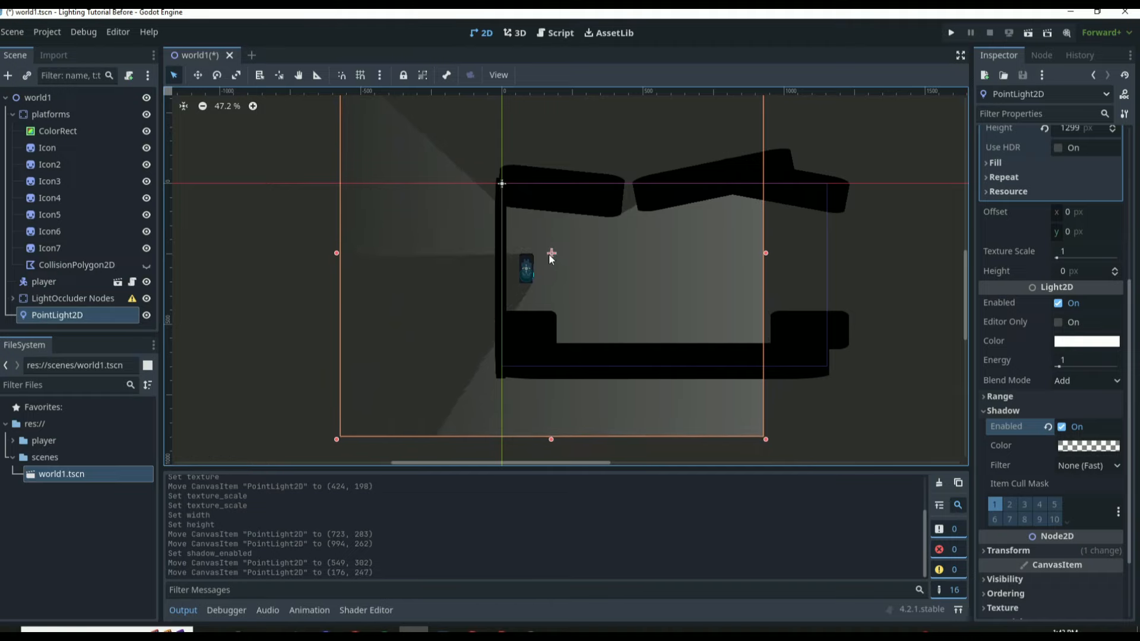
pyautogui.moveTo(551, 253); pyautogui.dragTo(863, 215)
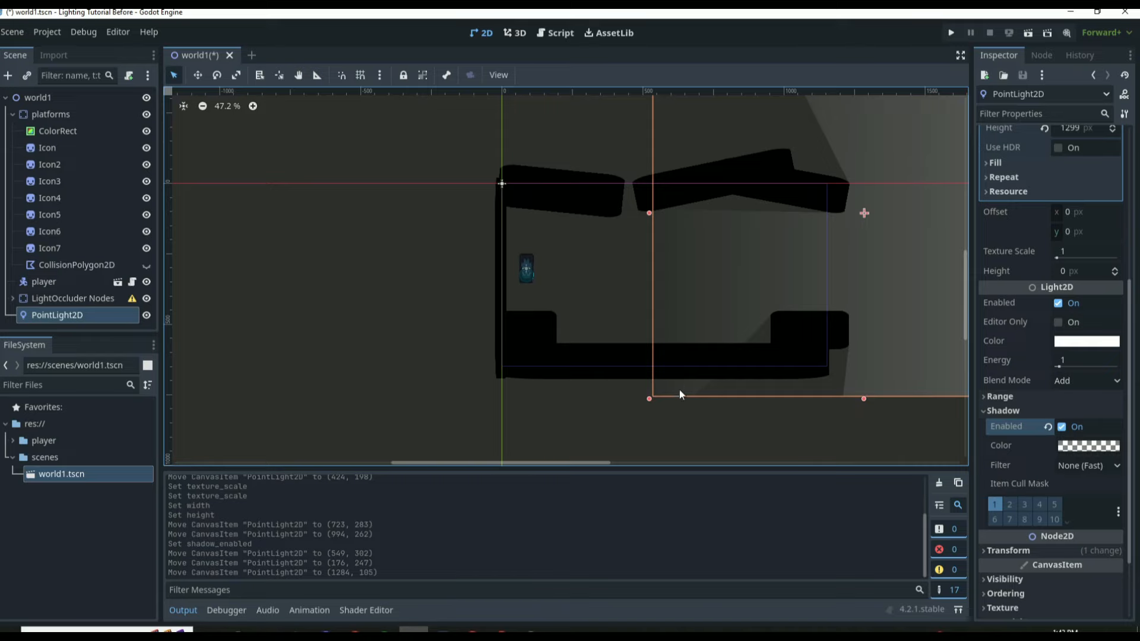
pyautogui.moveTo(865, 215); pyautogui.dragTo(871, 213)
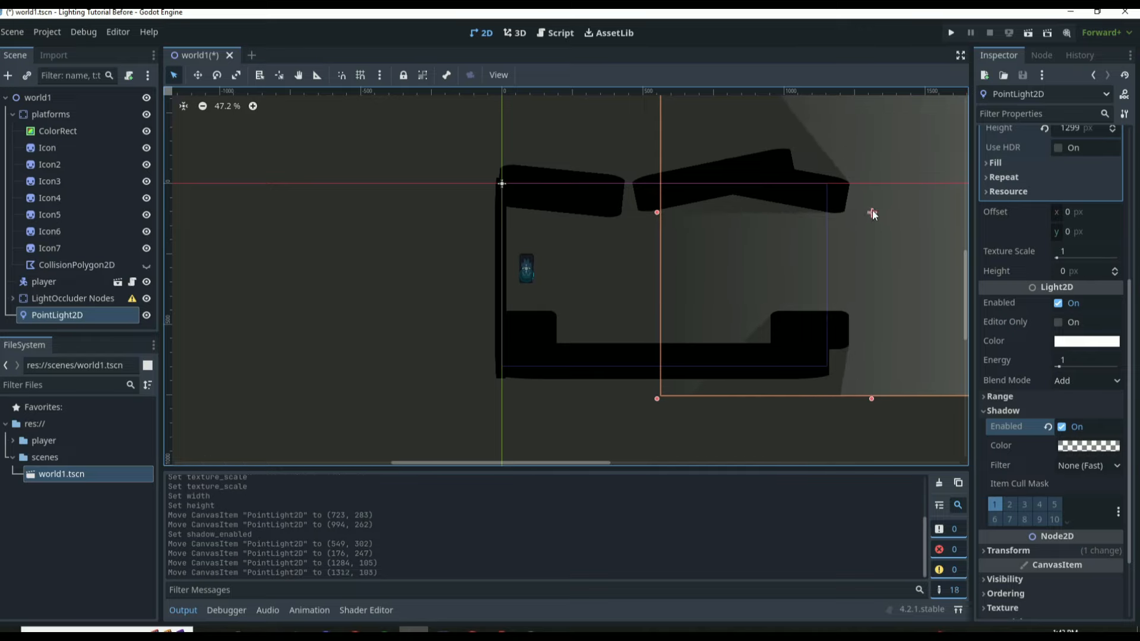
pyautogui.moveTo(873, 212); pyautogui.dragTo(873, 213)
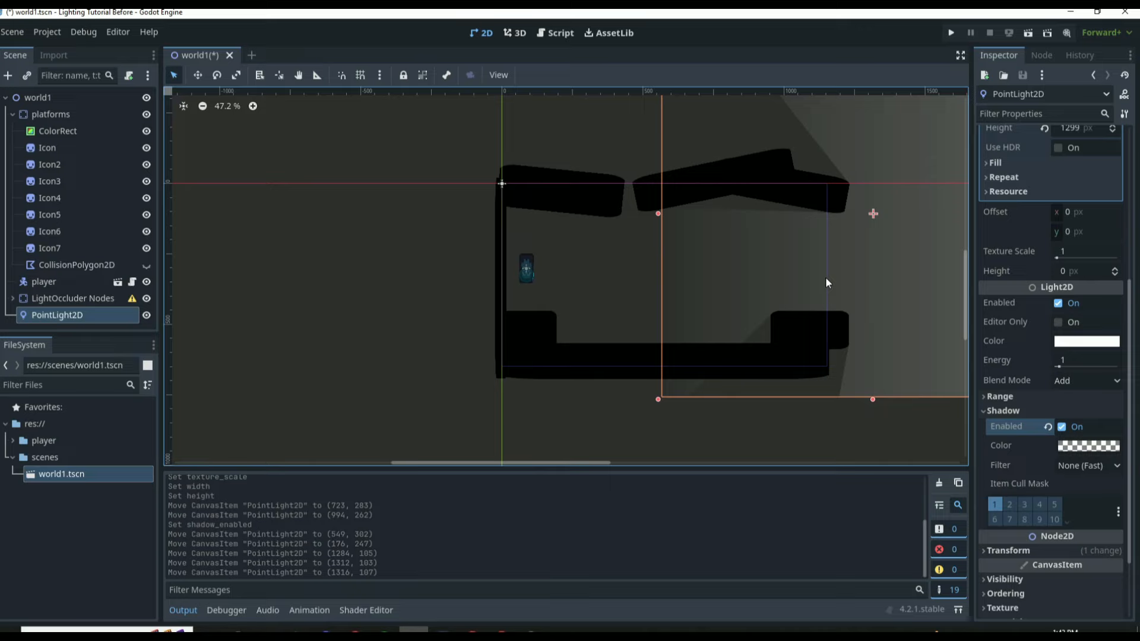
# - Toggle the light's Enabled option off and on, and compare test runs of the game with Editor Only on and off
pyautogui.click(1057, 303)
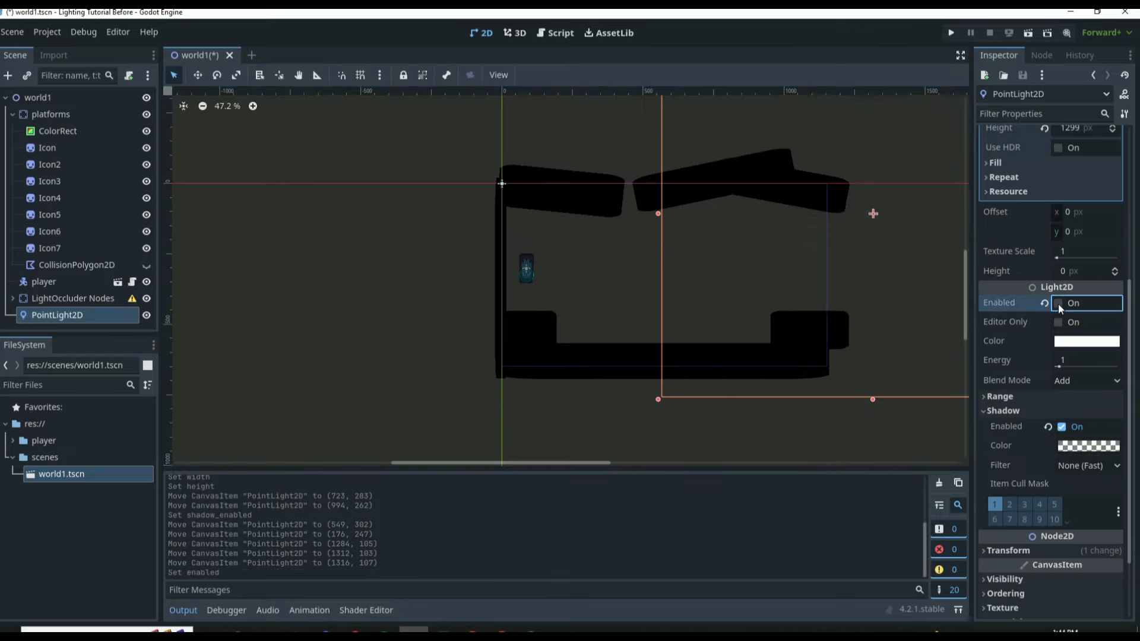
pyautogui.click(1058, 304)
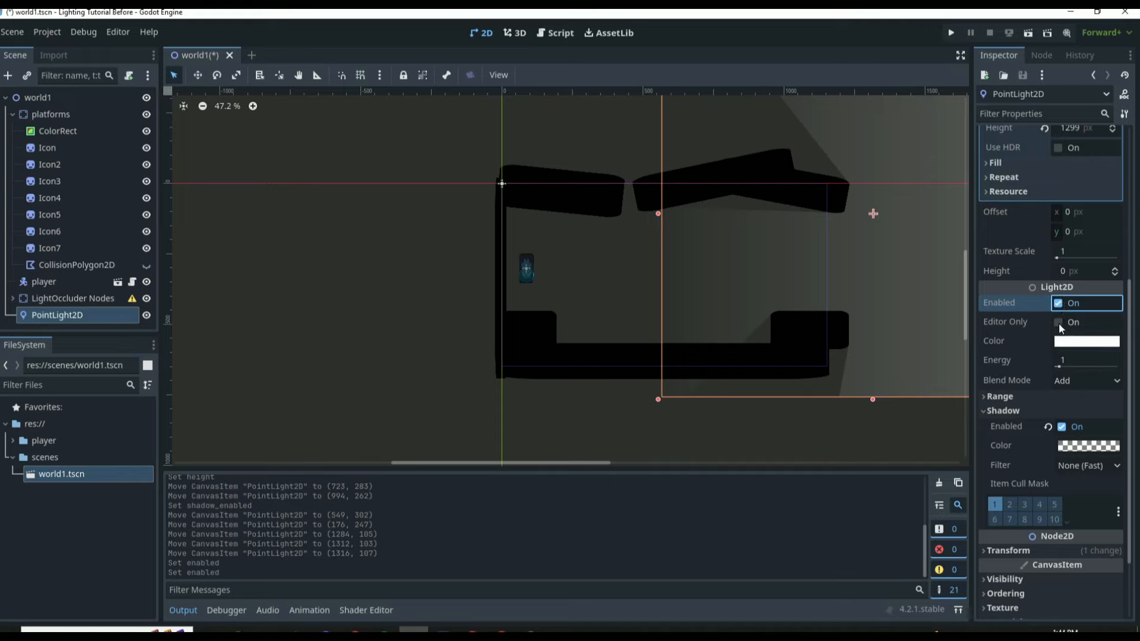
pyautogui.click(1057, 323)
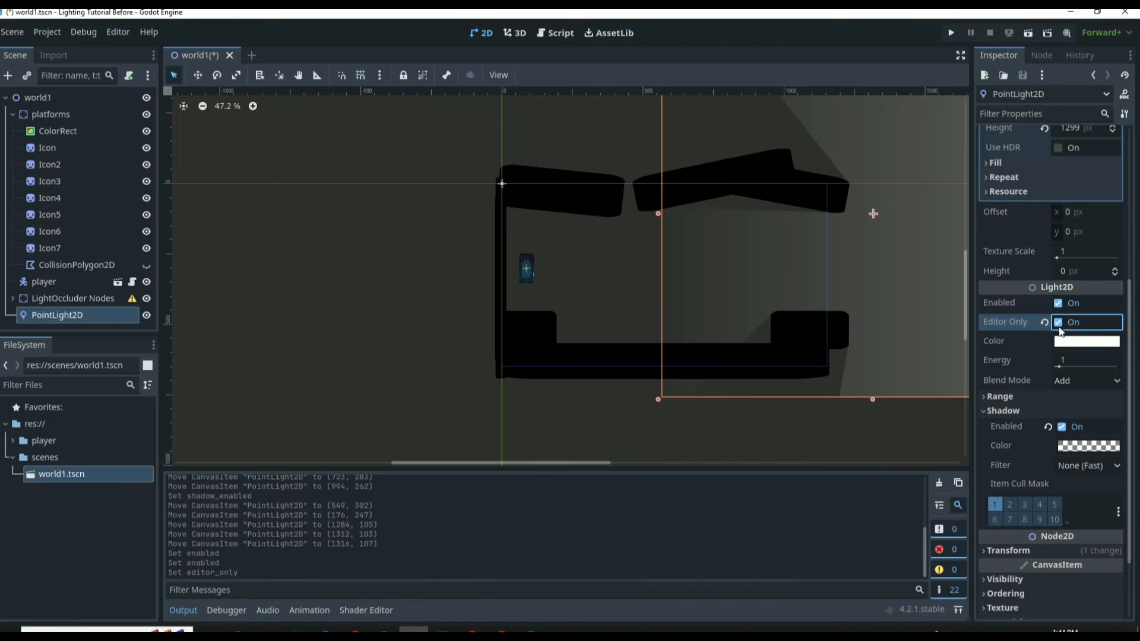
pyautogui.press('F5')
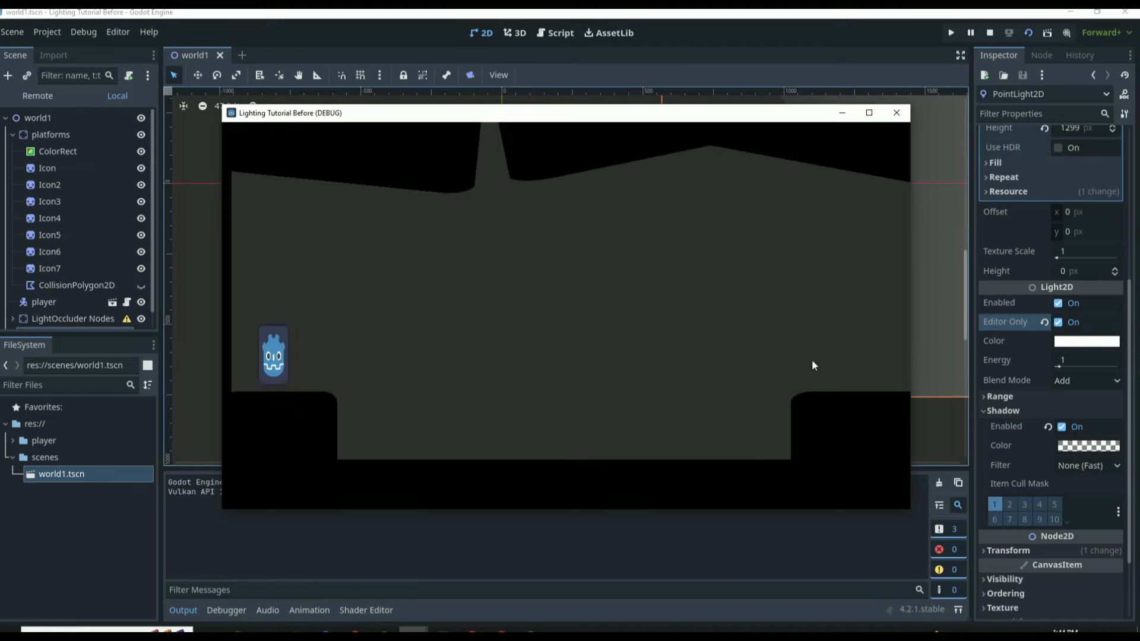
pyautogui.click(896, 113)
pyautogui.click(1058, 322)
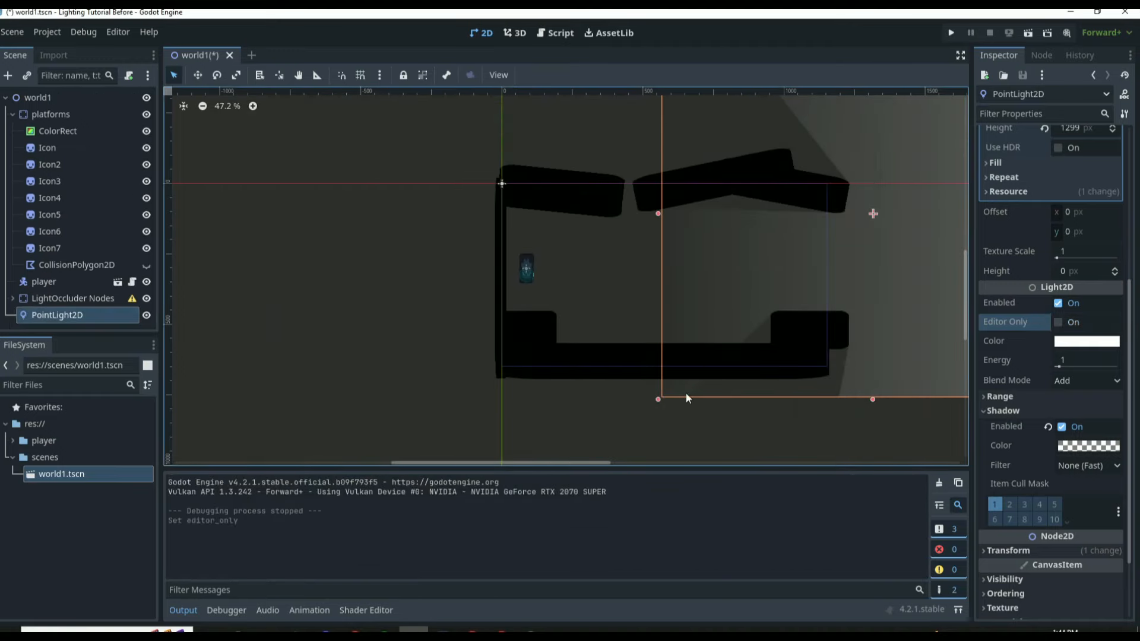
pyautogui.press('F5')
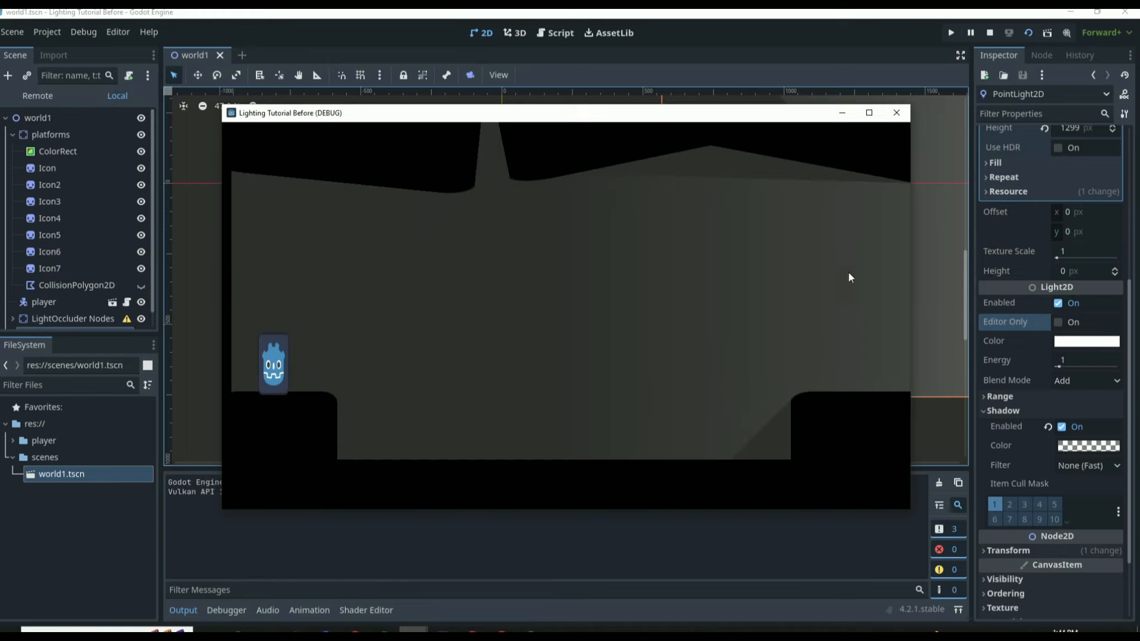
pyautogui.click(897, 112)
# - Try a bright magenta-pink light color in a test run of the game and reset the color to white
pyautogui.scroll(-3, 1068, 318)
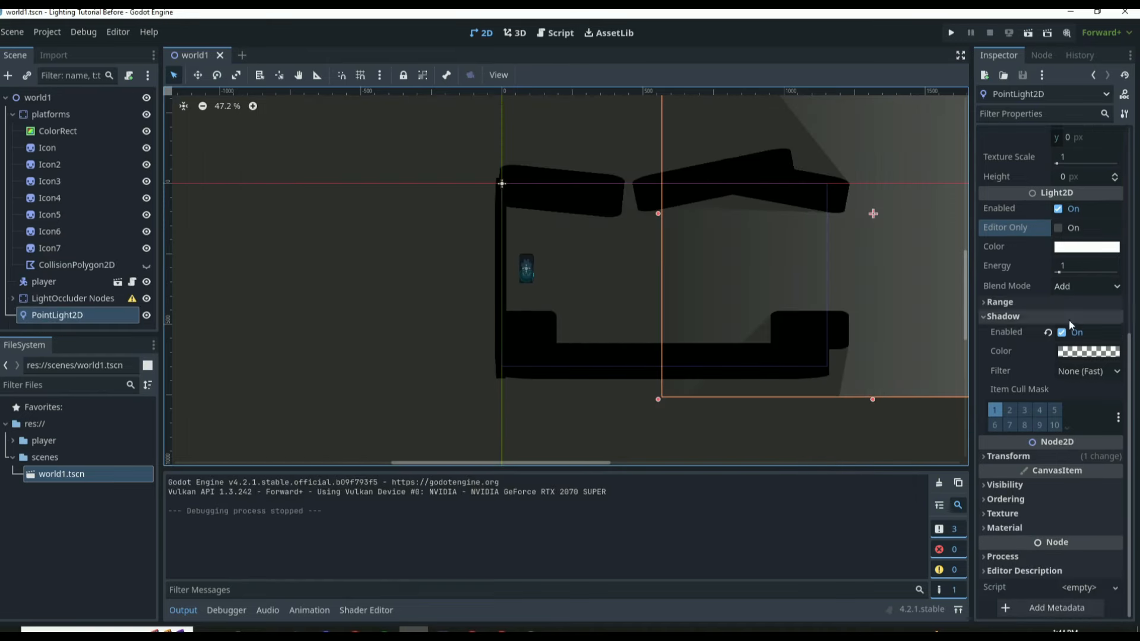
pyautogui.click(1067, 251)
pyautogui.moveTo(1038, 410); pyautogui.dragTo(1108, 343)
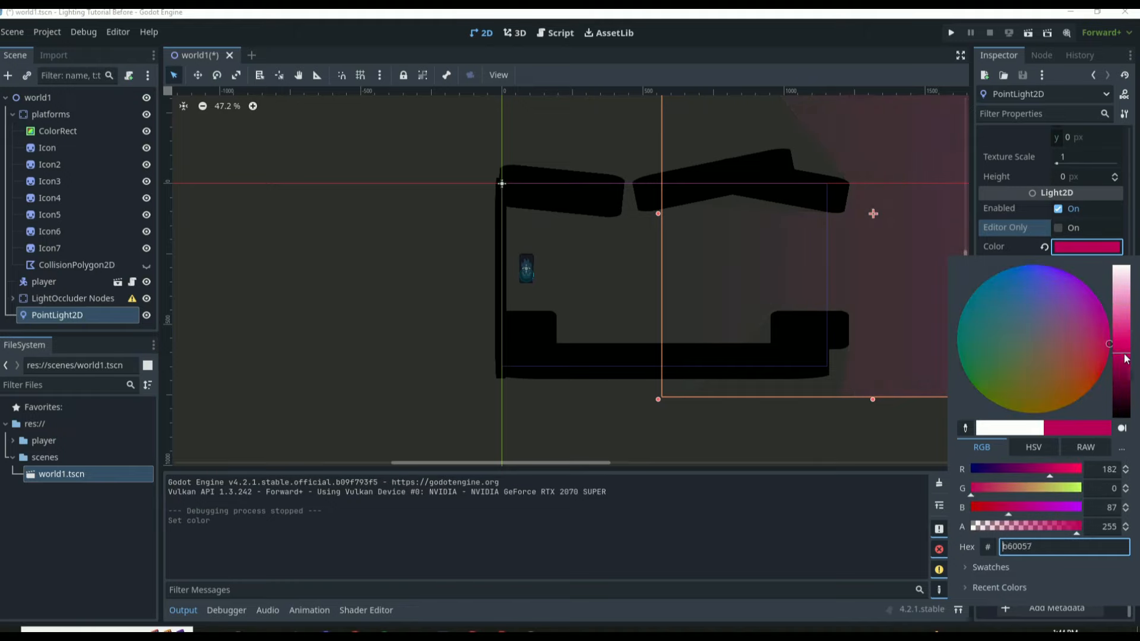
pyautogui.click(1122, 345)
pyautogui.click(670, 143)
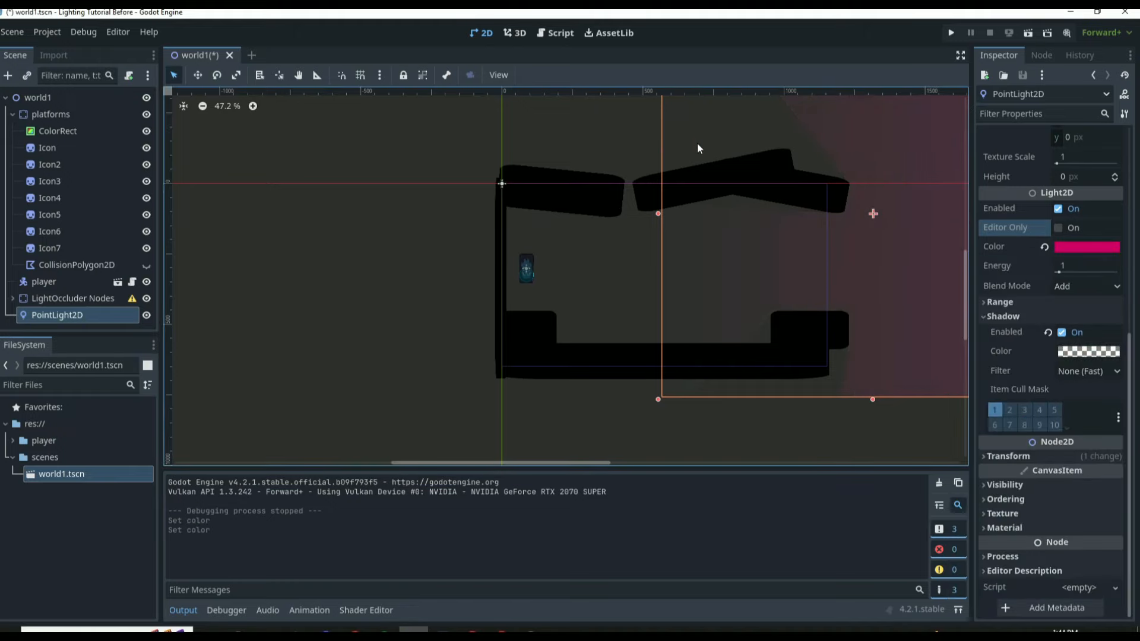
pyautogui.press('F5')
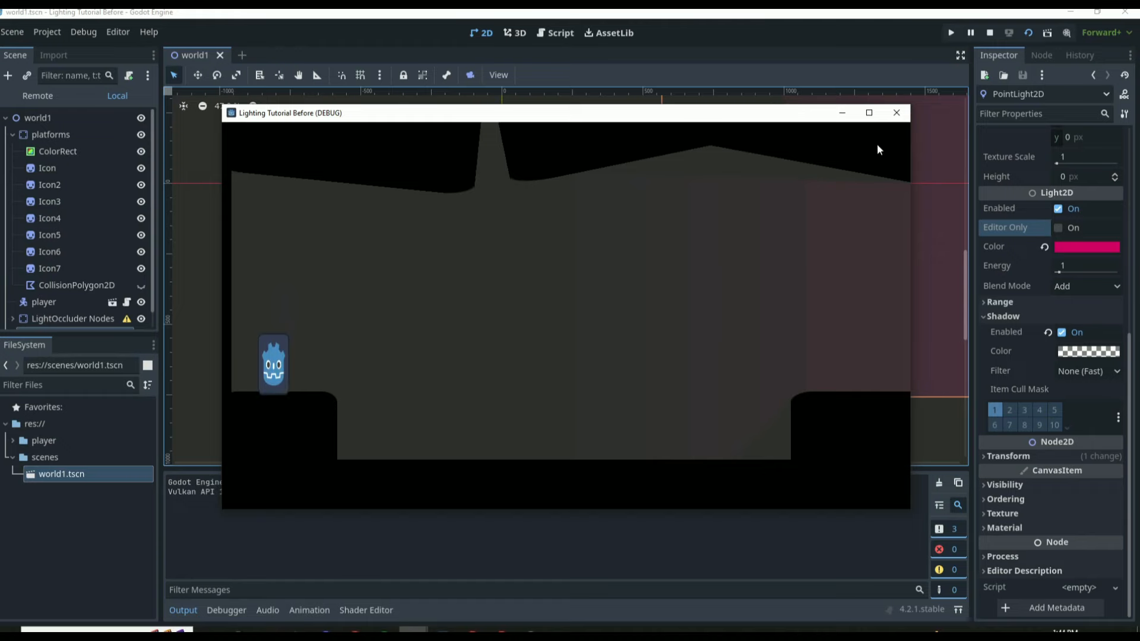
pyautogui.click(895, 114)
pyautogui.click(1044, 247)
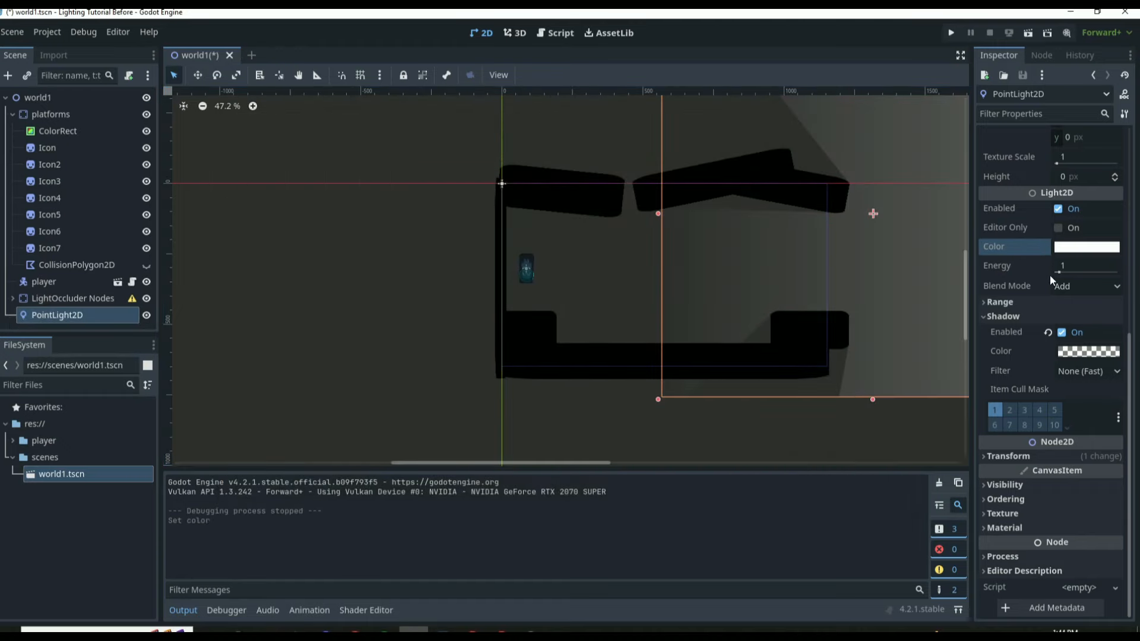
# - Try a light energy of 5 and reset it to the default
pyautogui.click(1072, 267)
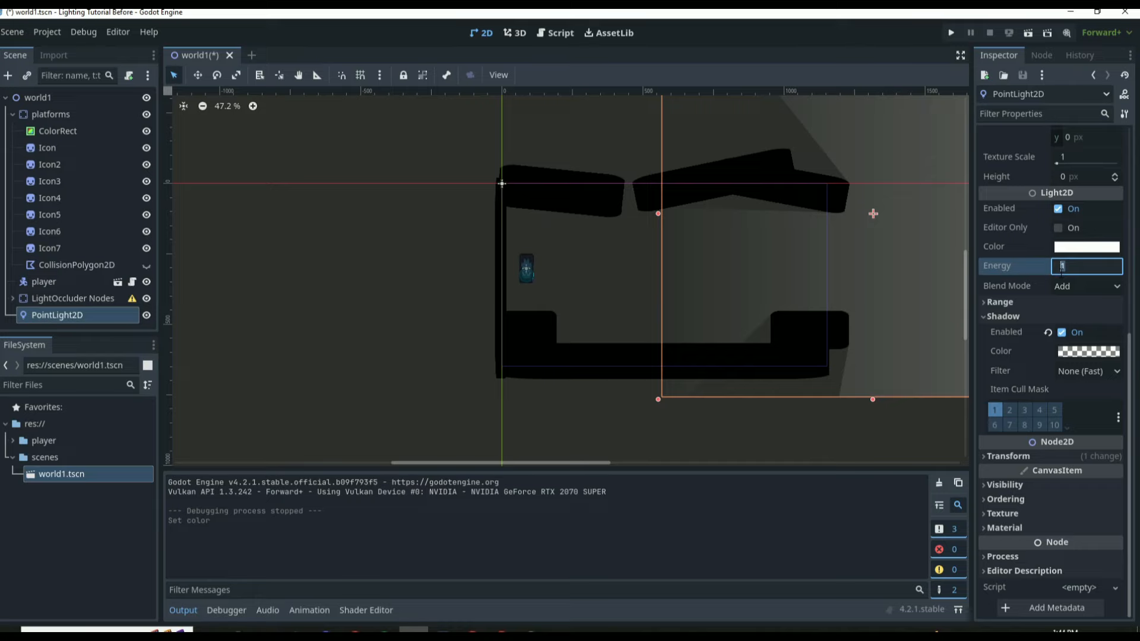
pyautogui.write('5')
pyautogui.press('Return')
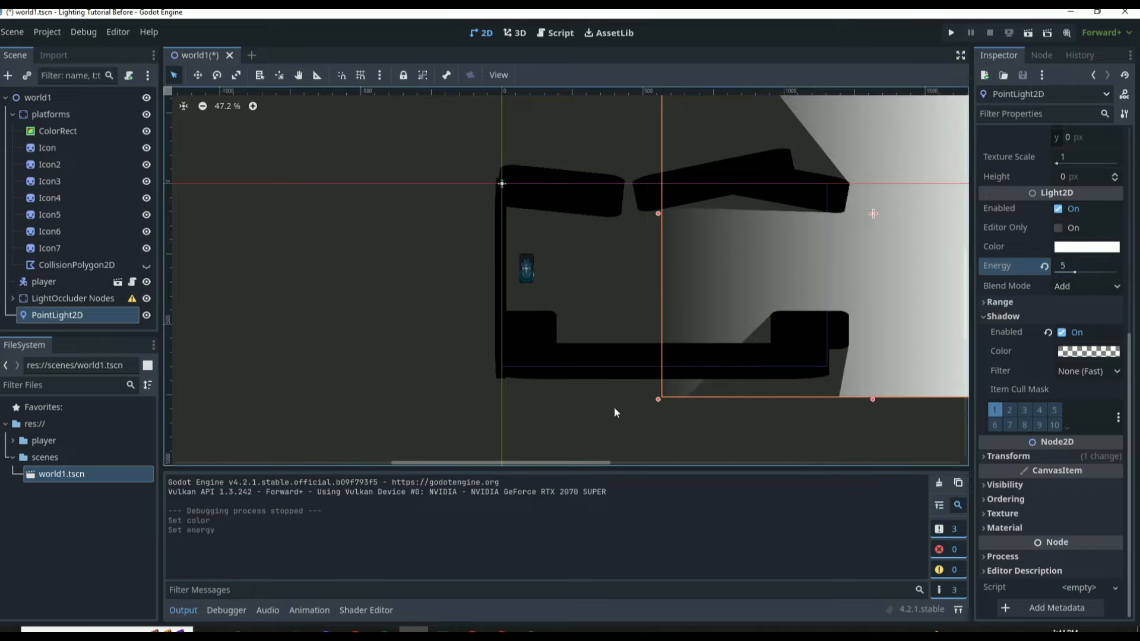
pyautogui.click(1086, 246)
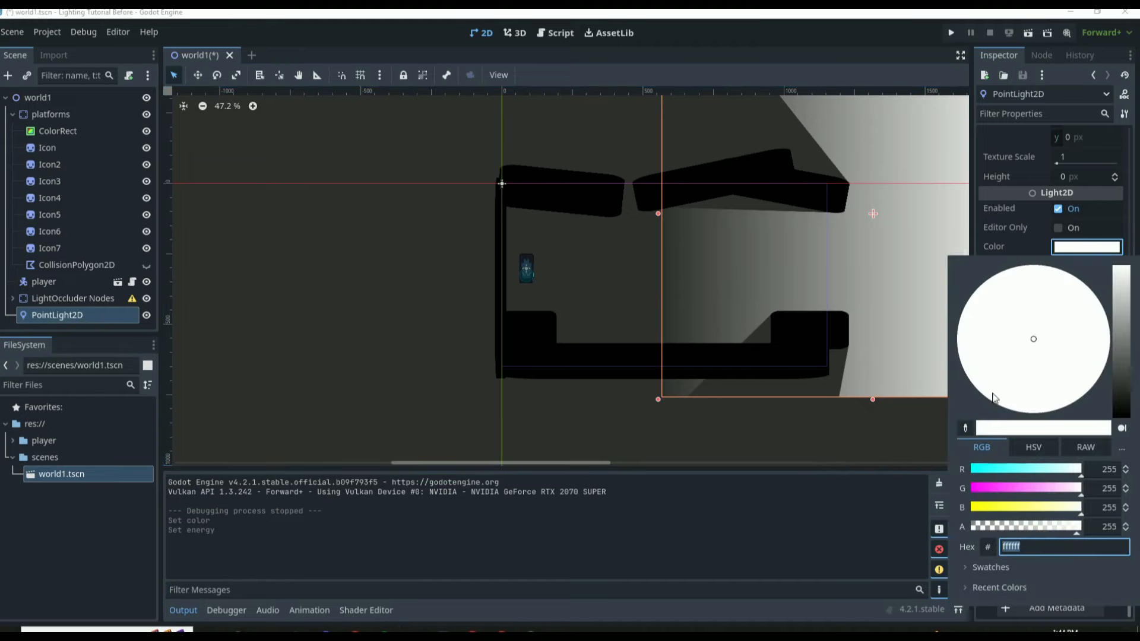
pyautogui.click(1012, 247)
pyautogui.click(1044, 267)
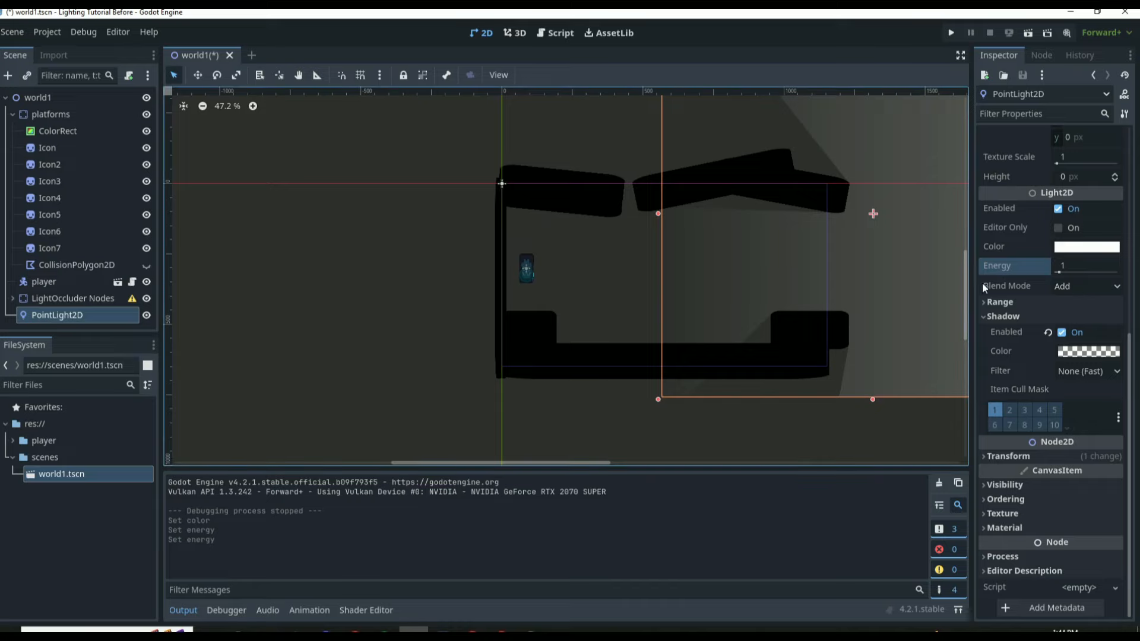
# - Try the Subtract and Mix blend modes on the light and return it to Add
pyautogui.click(1077, 286)
pyautogui.click(1081, 321)
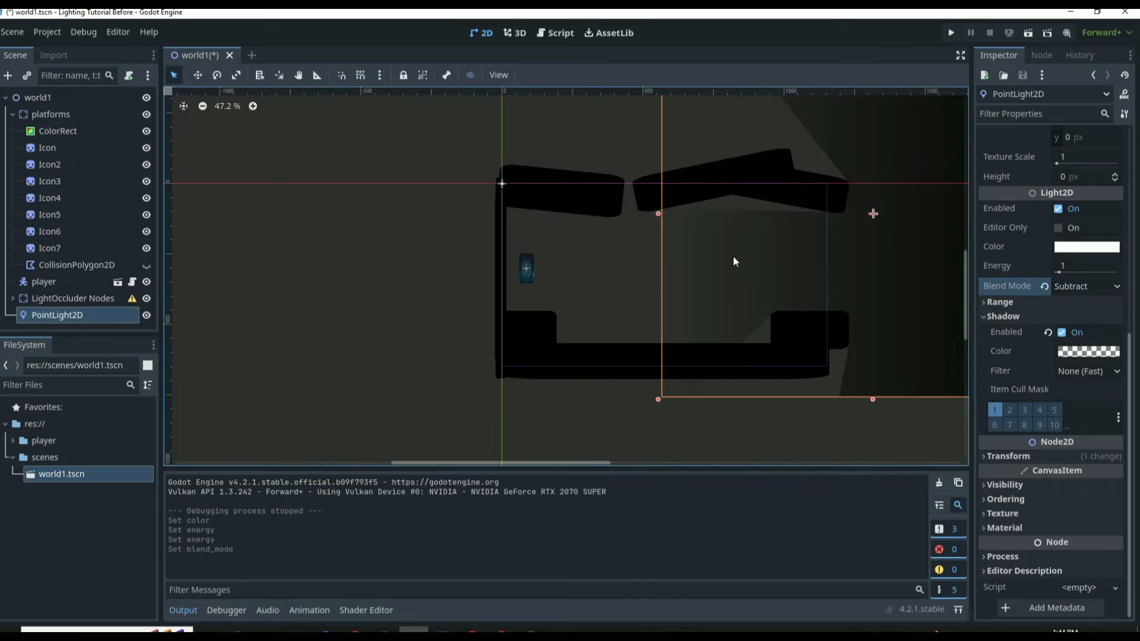
pyautogui.click(1076, 287)
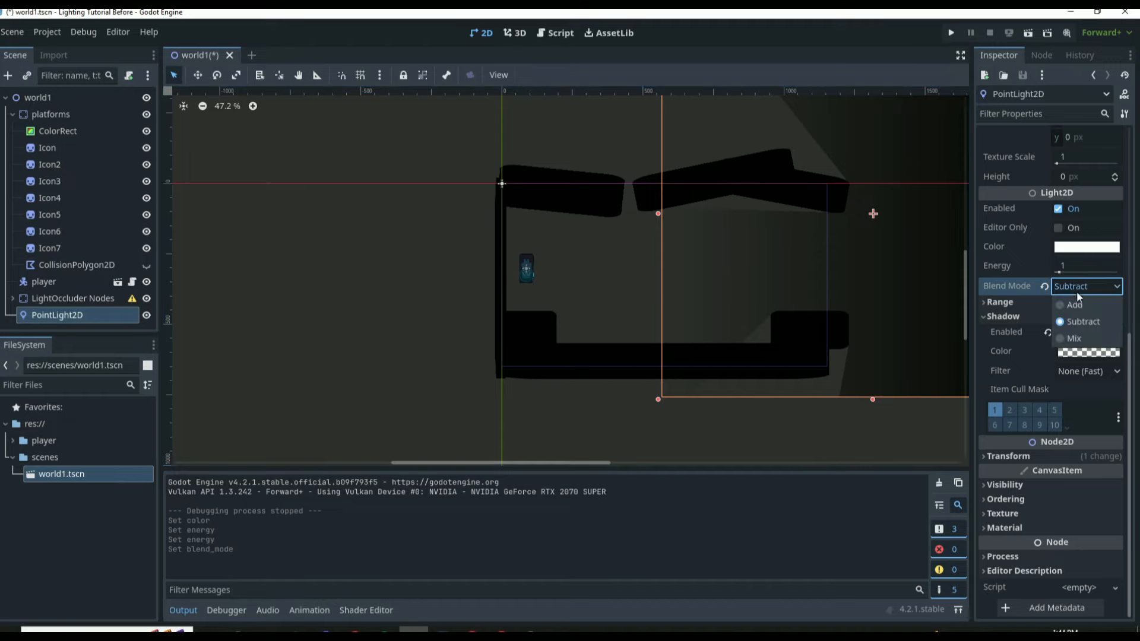
pyautogui.click(1076, 333)
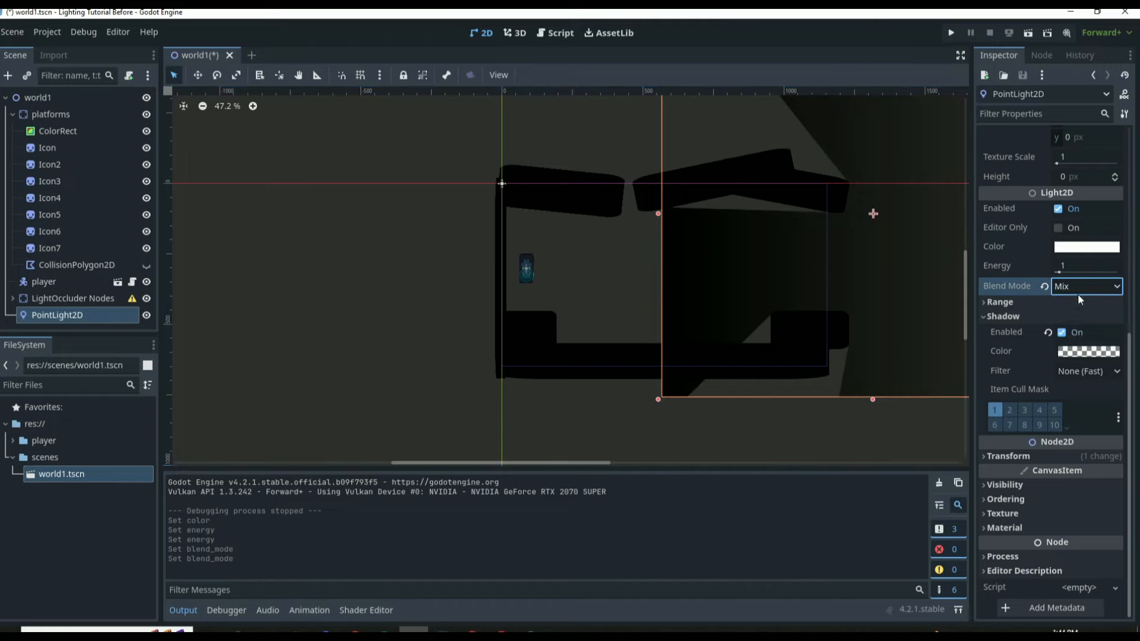
pyautogui.click(1078, 287)
pyautogui.click(1076, 307)
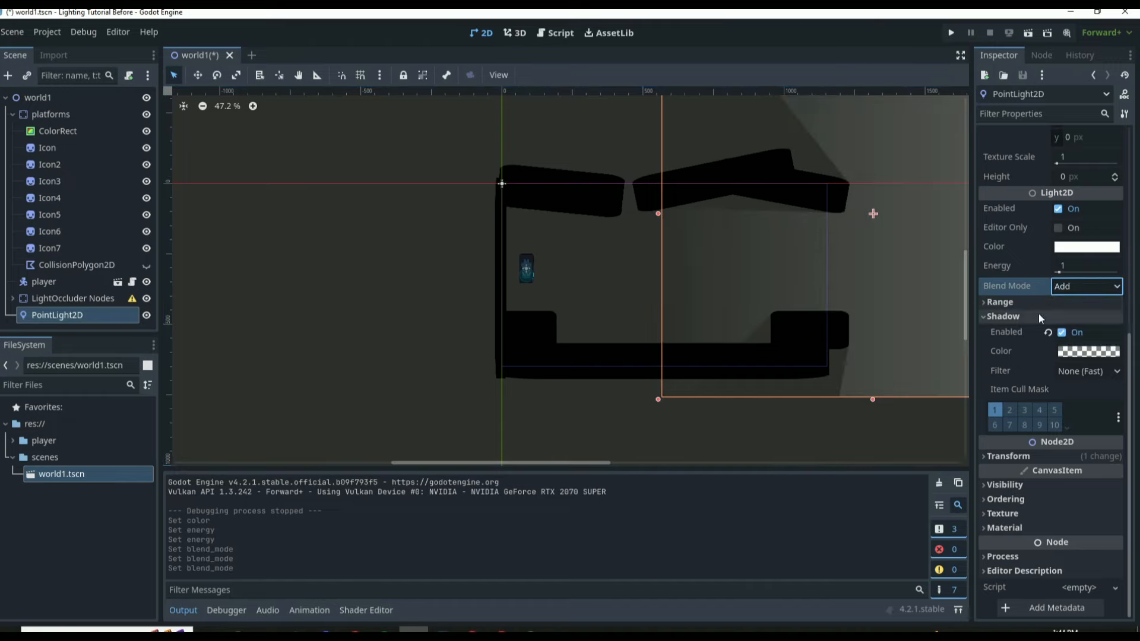
# - Examine the light's shadow color, shadow filter options and Transform properties
pyautogui.click(1062, 332)
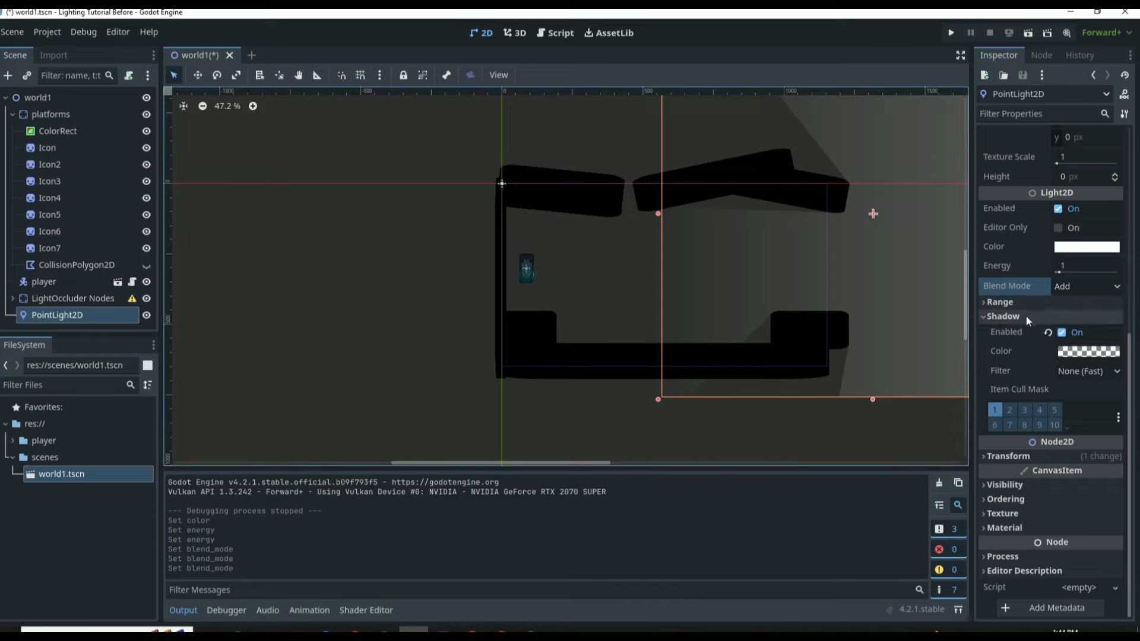
pyautogui.click(1073, 360)
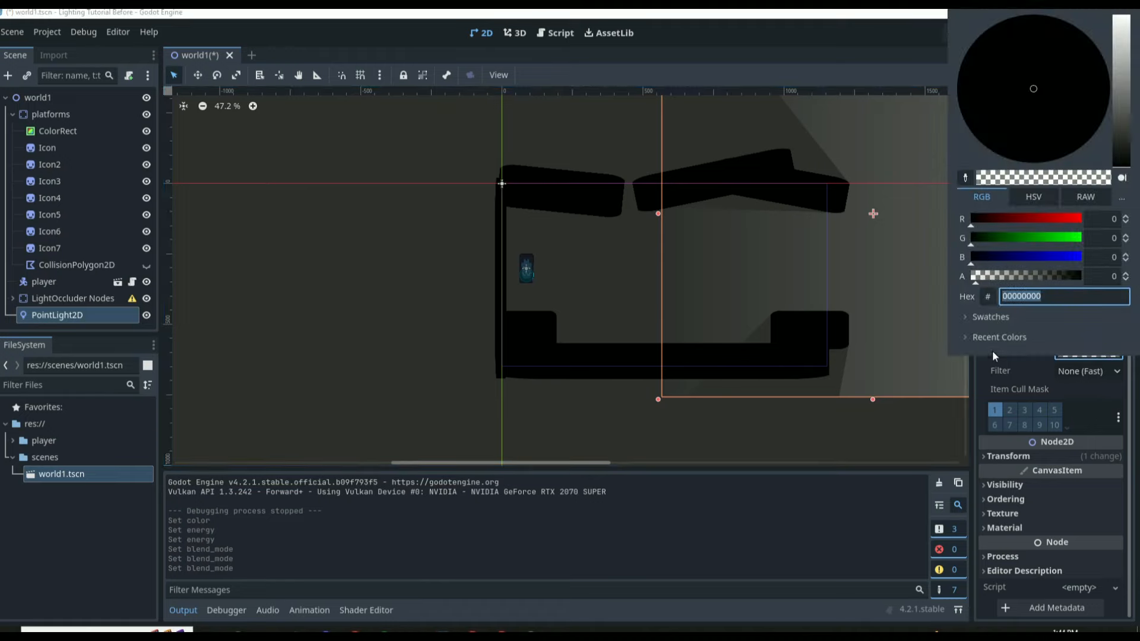
pyautogui.click(1060, 373)
pyautogui.click(1084, 372)
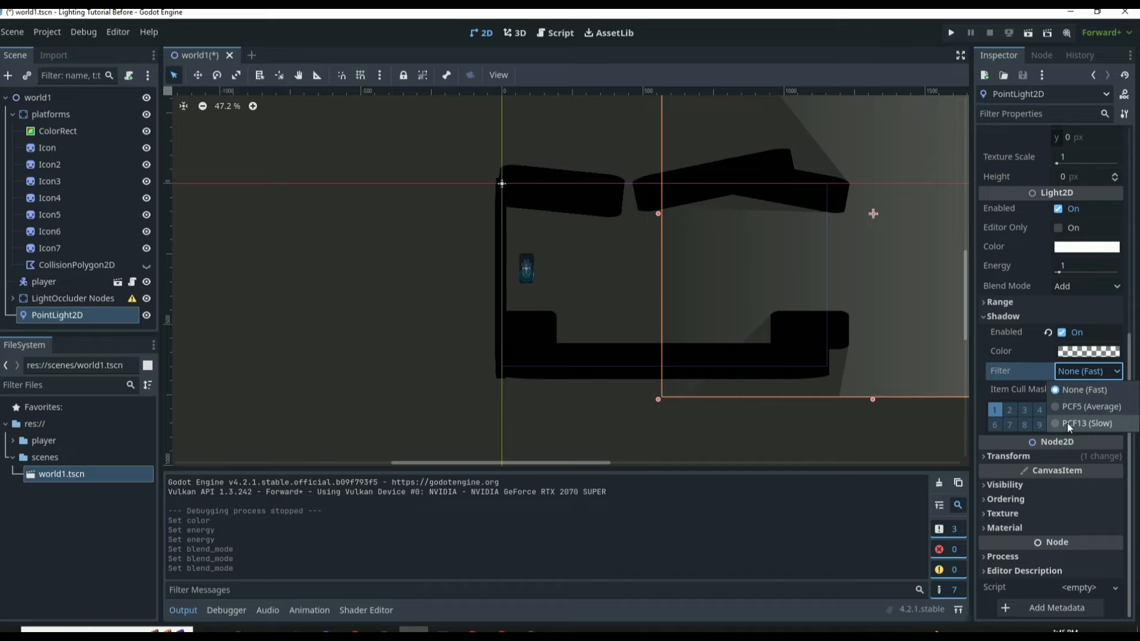
pyautogui.click(1016, 368)
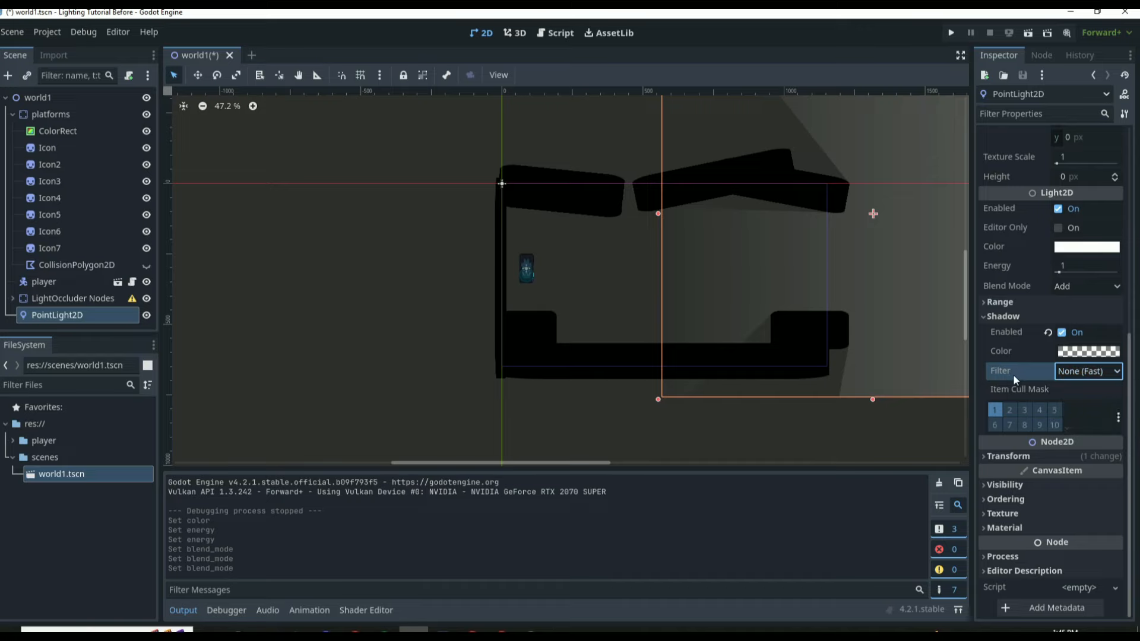
pyautogui.click(1007, 455)
pyautogui.scroll(-2, 1023, 453)
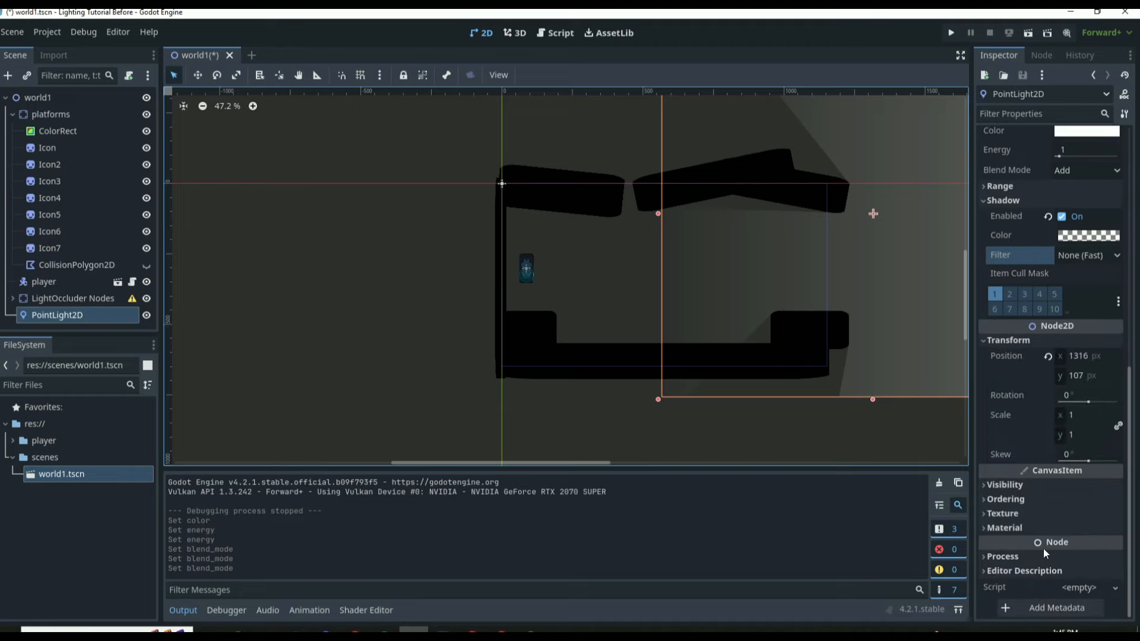
pyautogui.scroll(6, 1041, 493)
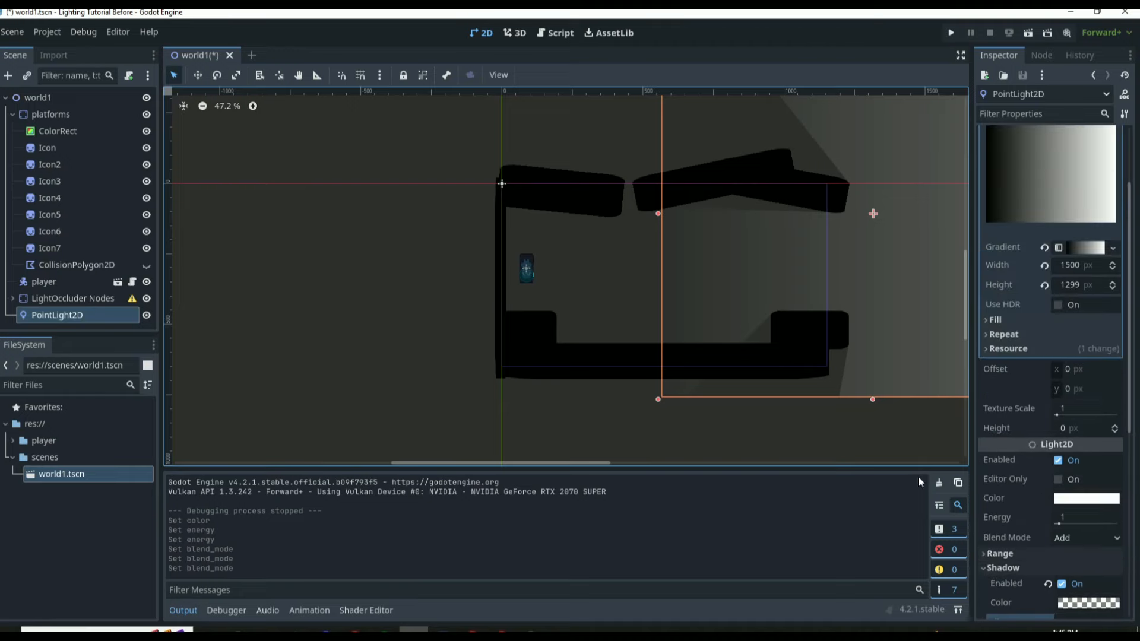
# - Set the fill type of the light's gradient texture to Radial, keeping the Fill properties expanded
pyautogui.click(1013, 319)
pyautogui.click(1110, 336)
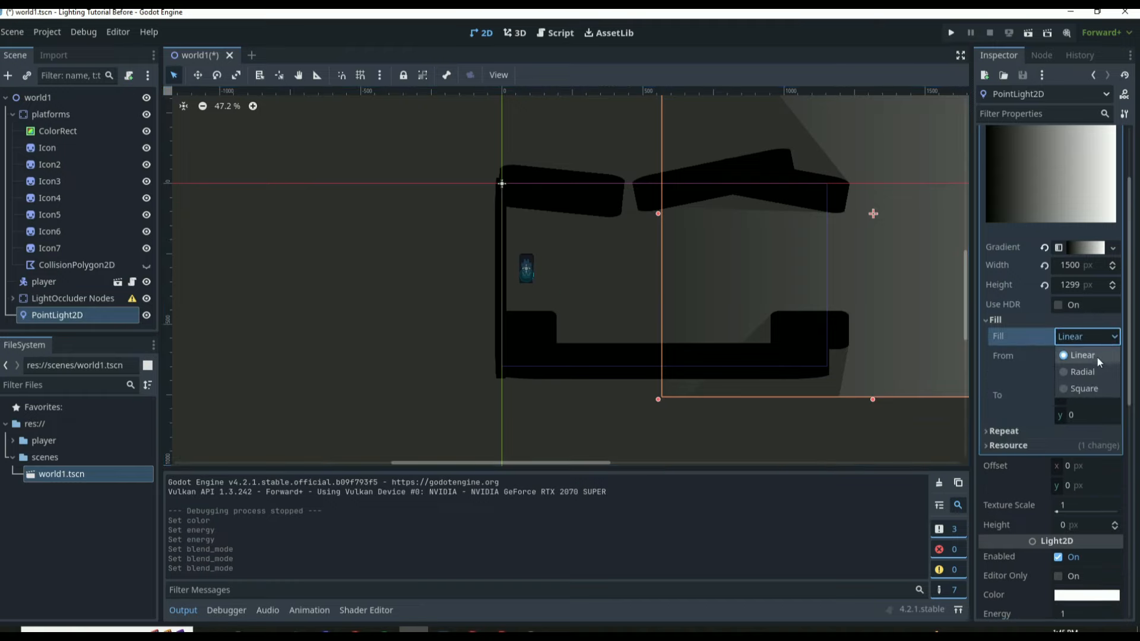
pyautogui.click(1095, 368)
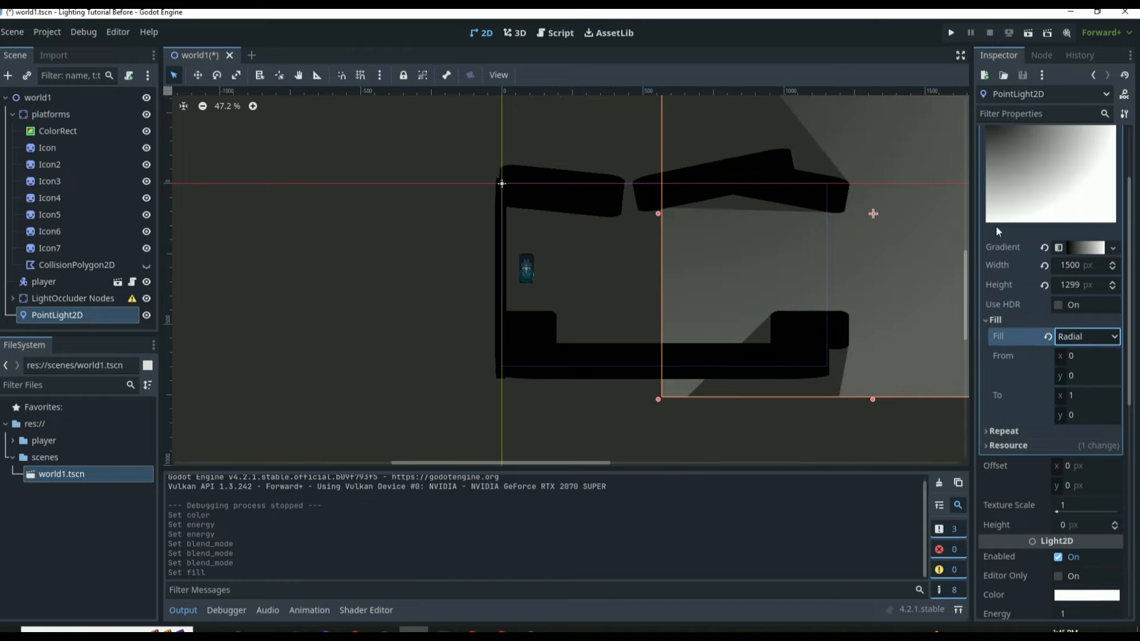
pyautogui.click(1004, 318)
pyautogui.click(1004, 318)
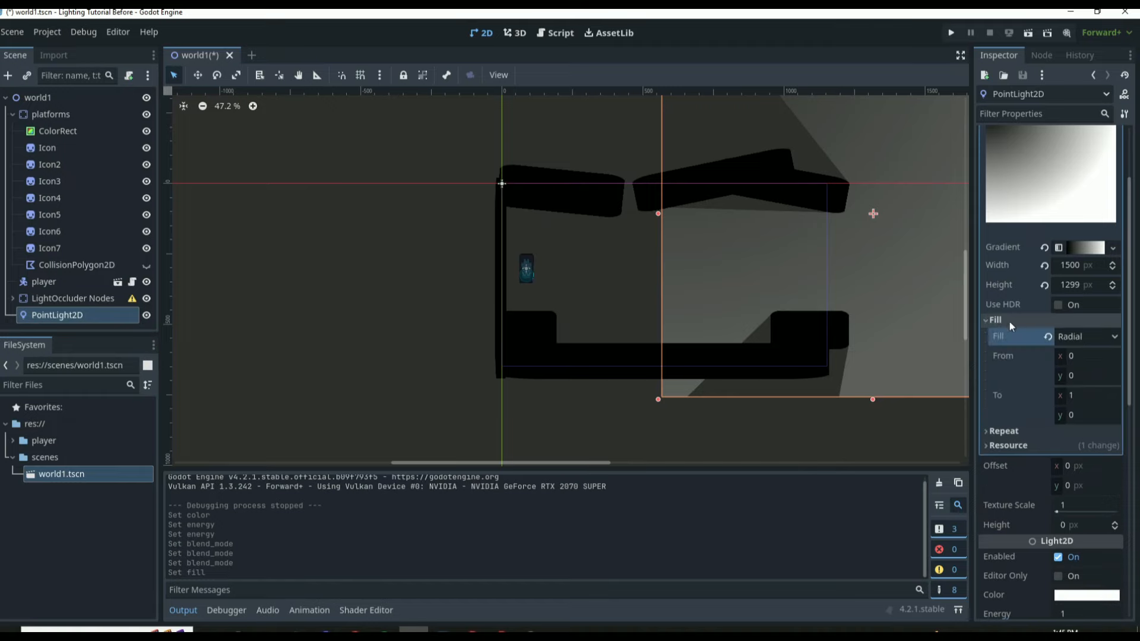
# - Set the fill type of the light's gradient texture to Linear and review the light's remaining properties
pyautogui.click(1066, 343)
pyautogui.click(1063, 354)
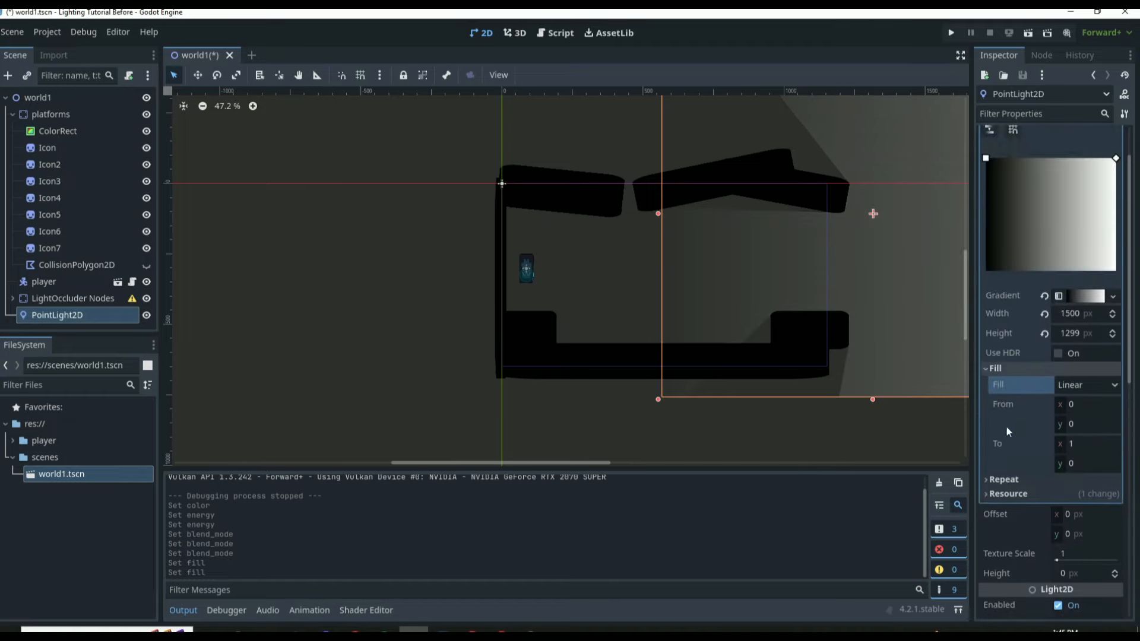
pyautogui.scroll(-5, 1005, 426)
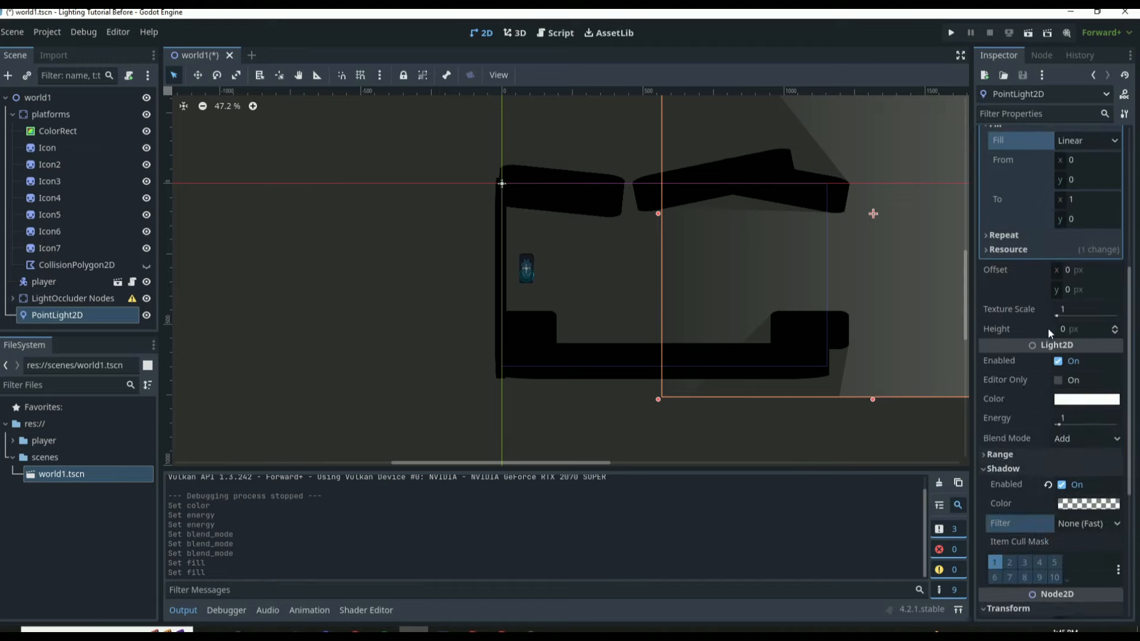
pyautogui.scroll(-5, 1028, 403)
pyautogui.scroll(5, 1025, 435)
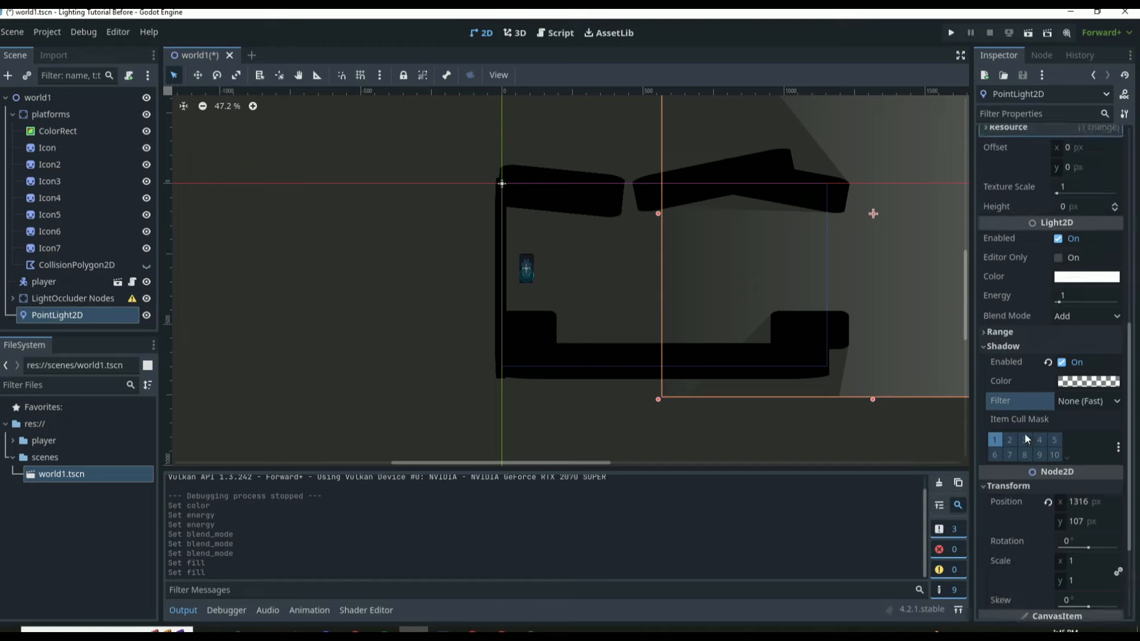
pyautogui.scroll(5, 1019, 428)
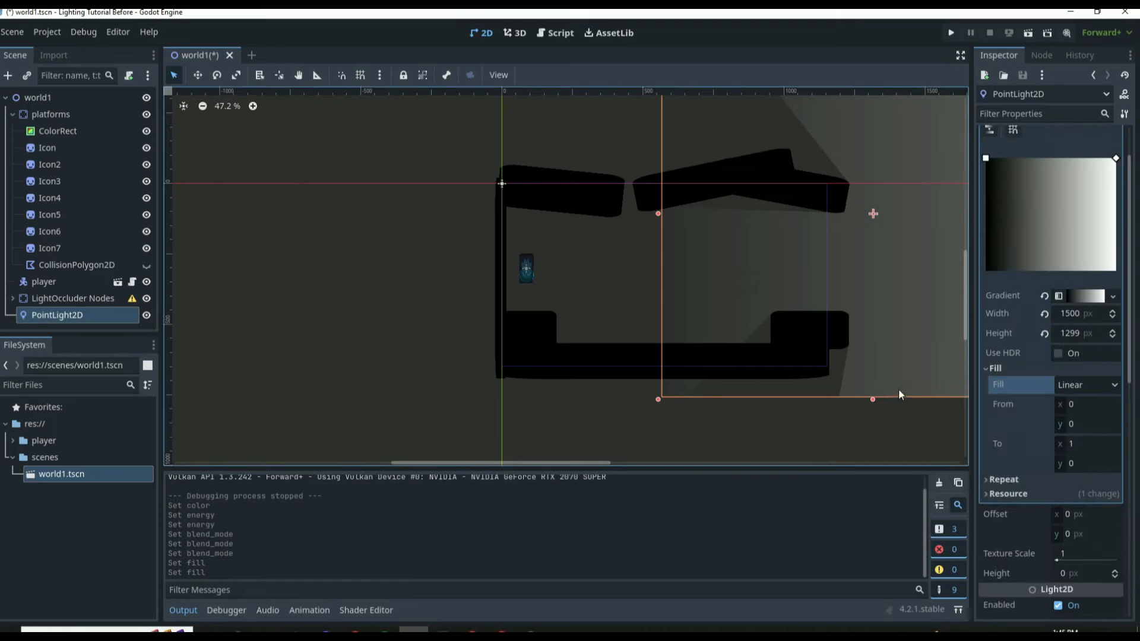
pyautogui.scroll(1, 1046, 259)
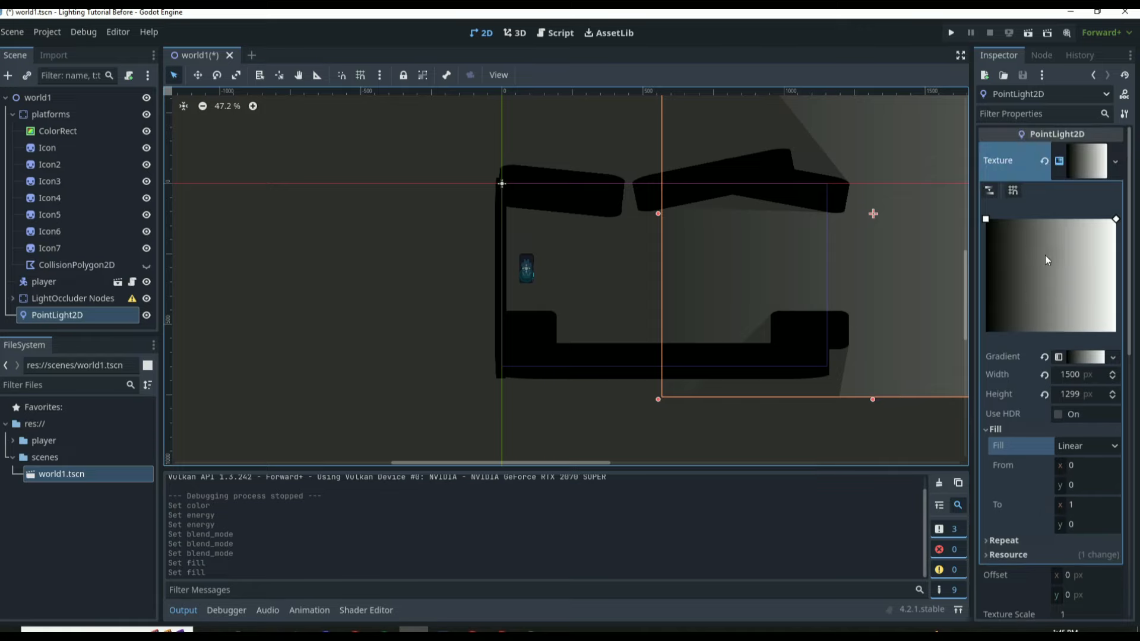
# - Try the gradient's end fill point at about (0.69, 0.20), (0.61, 0.51) and (0.63, 0.61)
pyautogui.moveTo(1114, 220); pyautogui.dragTo(1076, 244)
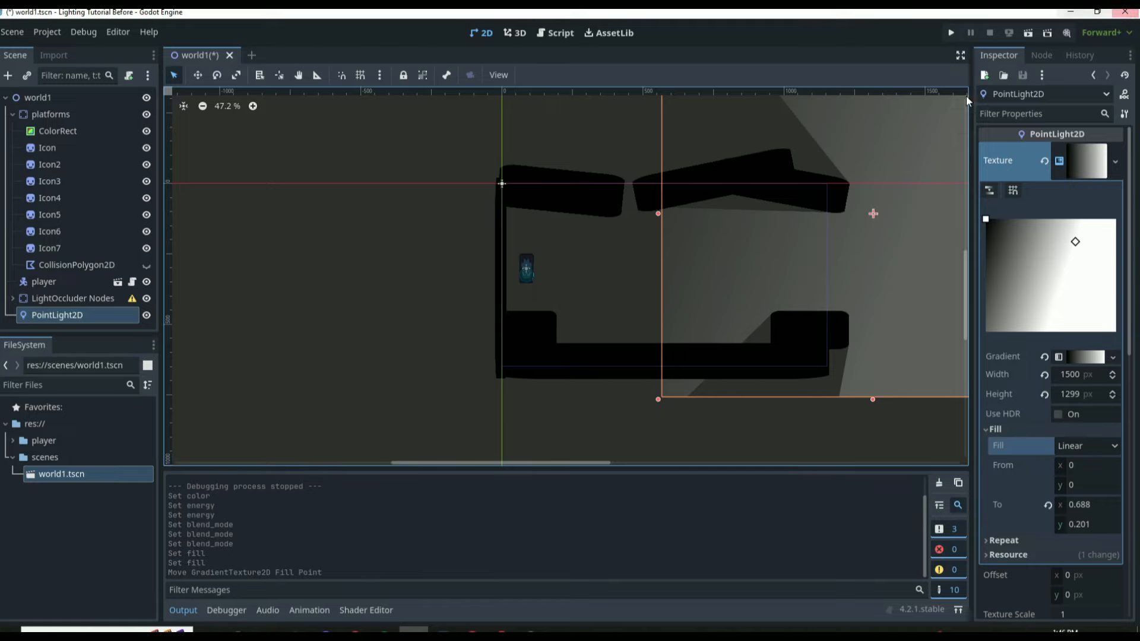
pyautogui.scroll(-4, 835, 276)
pyautogui.scroll(2, 899, 284)
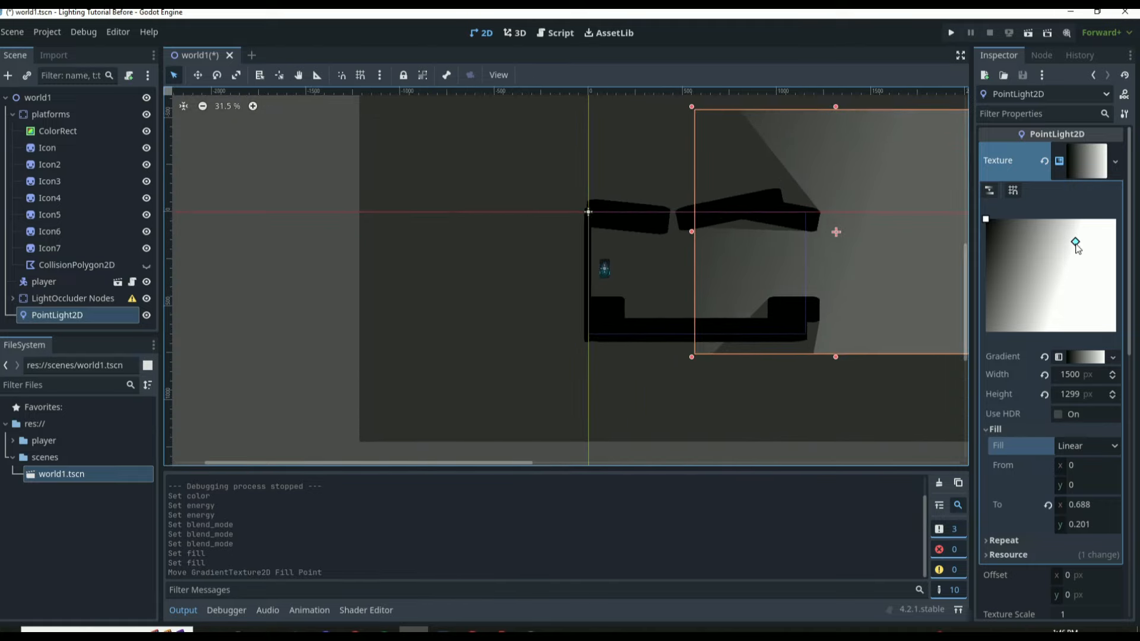
pyautogui.moveTo(1075, 242); pyautogui.dragTo(1064, 277)
pyautogui.scroll(-4, 899, 294)
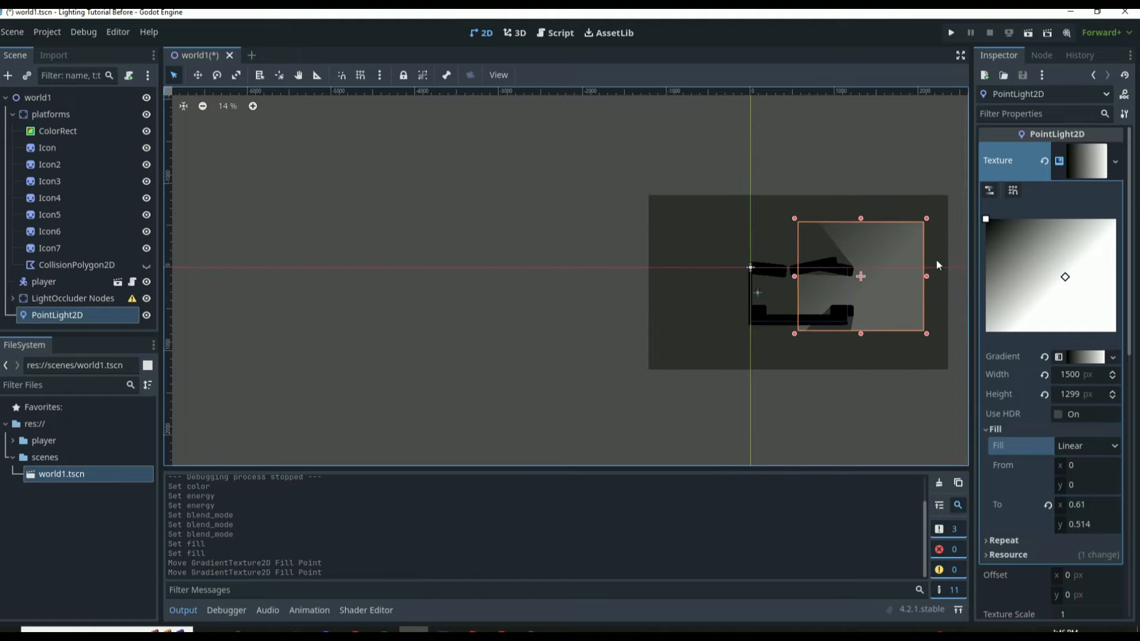
pyautogui.scroll(3, 939, 267)
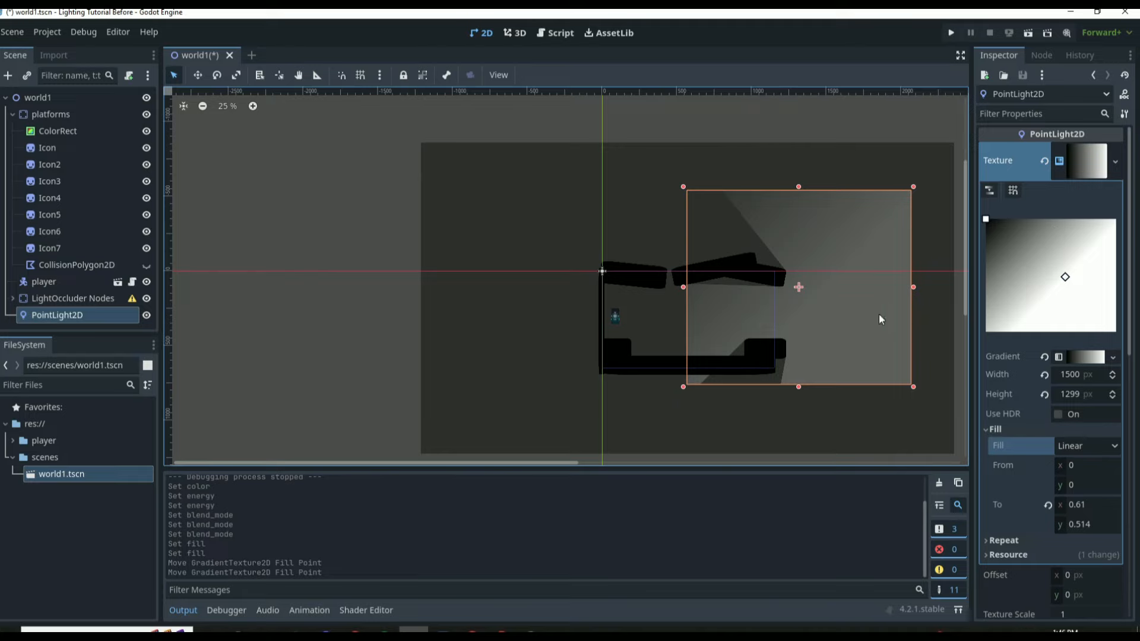
pyautogui.scroll(1, 874, 246)
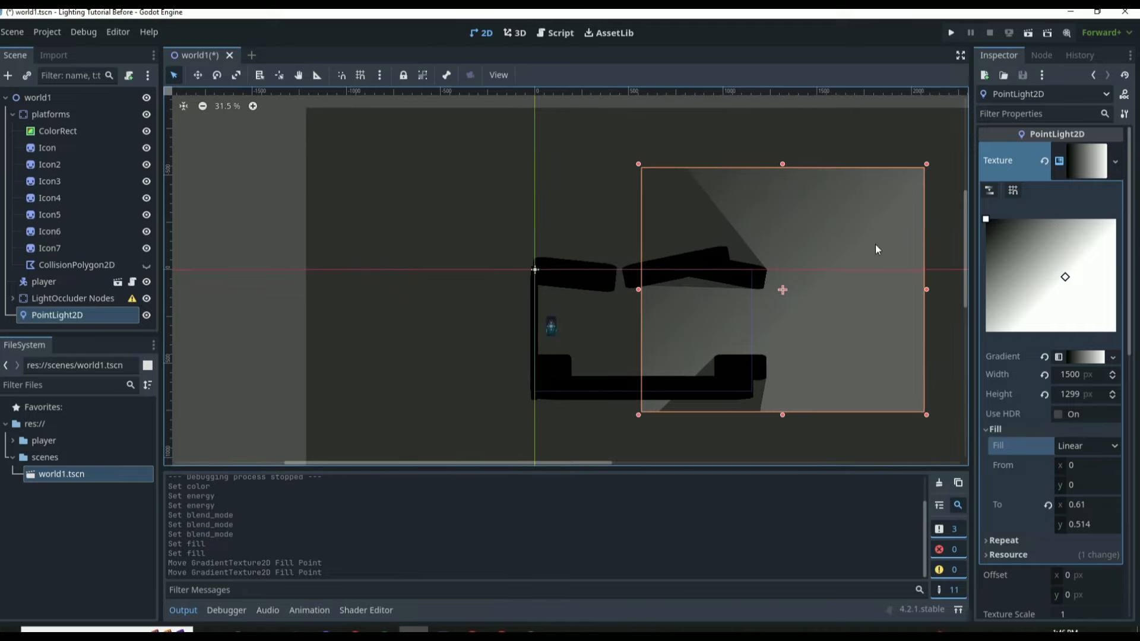
pyautogui.moveTo(1065, 279)
pyautogui.mouseDown()
pyautogui.moveTo(1078, 318)
pyautogui.moveTo(1067, 287)
pyautogui.mouseUp()
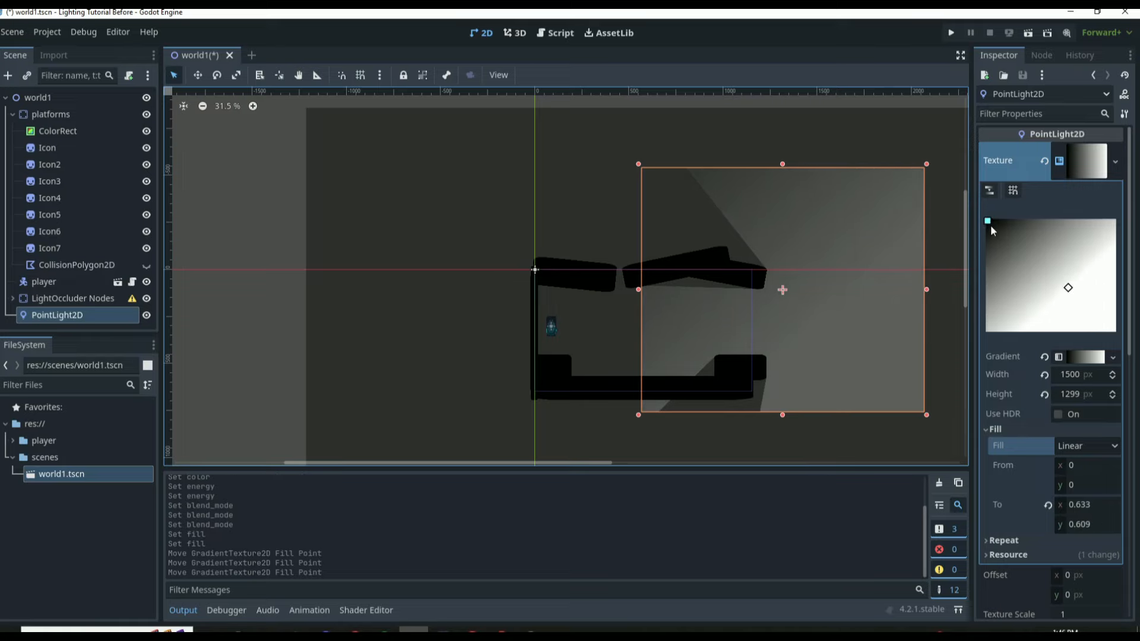
# - Reposition the gradient's fill points, placing the end at about (0.87, 0.46) and the start at about (0.21, 0.91)
pyautogui.moveTo(990, 225); pyautogui.dragTo(1050, 288)
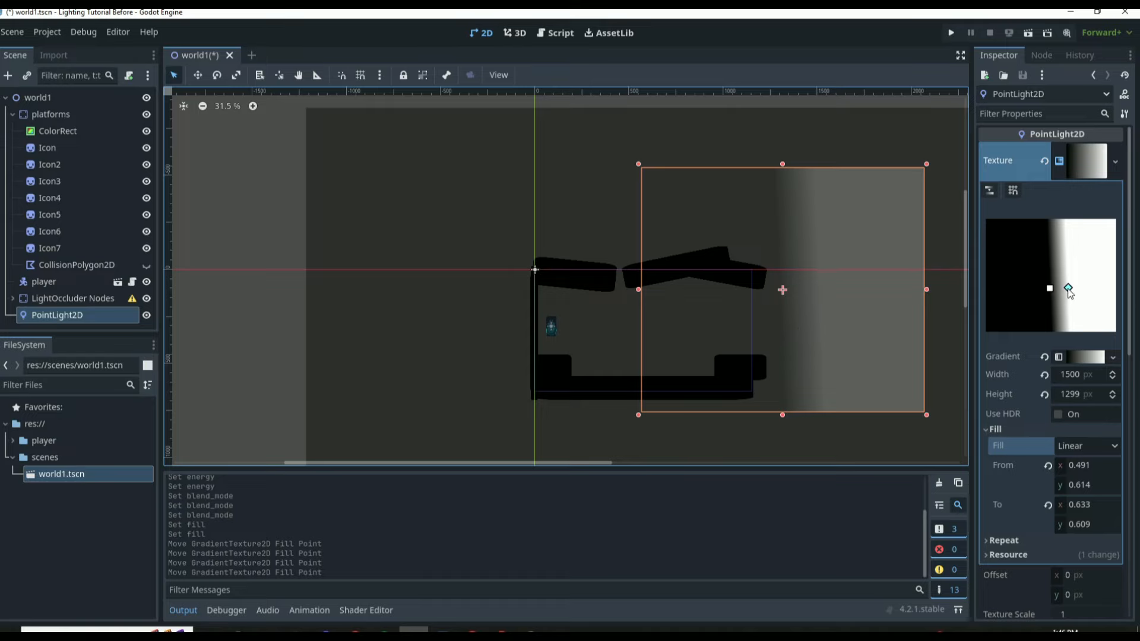
pyautogui.click(1112, 357)
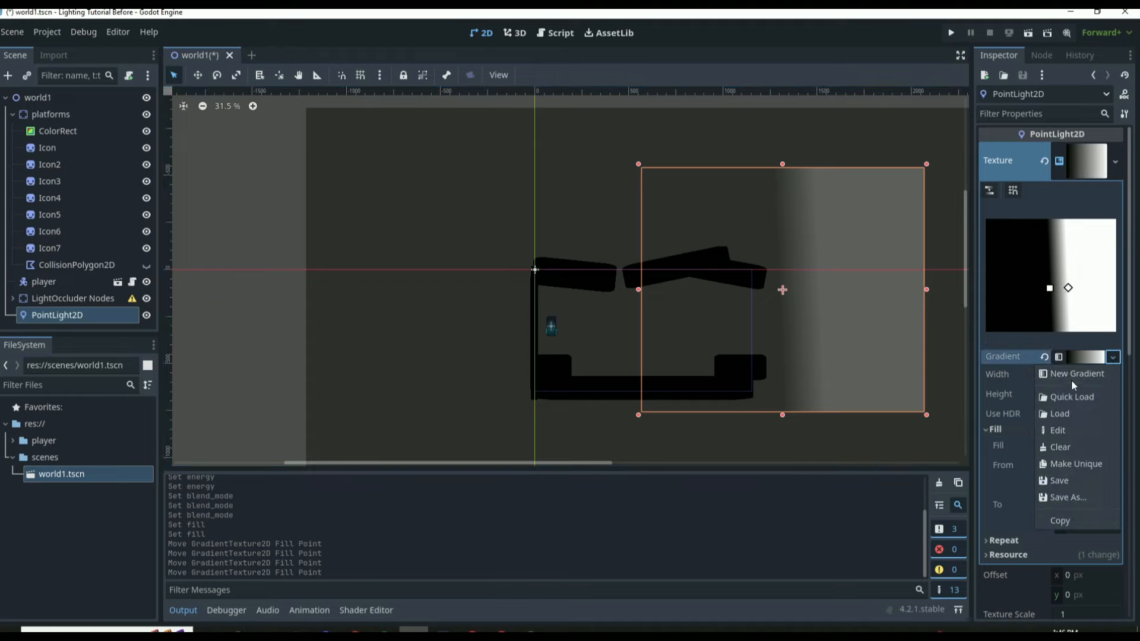
pyautogui.click(1039, 343)
pyautogui.moveTo(1069, 289); pyautogui.dragTo(1102, 268)
pyautogui.moveTo(1042, 294)
pyautogui.mouseDown()
pyautogui.moveTo(960, 315)
pyautogui.moveTo(973, 328)
pyautogui.moveTo(1012, 322)
pyautogui.mouseUp()
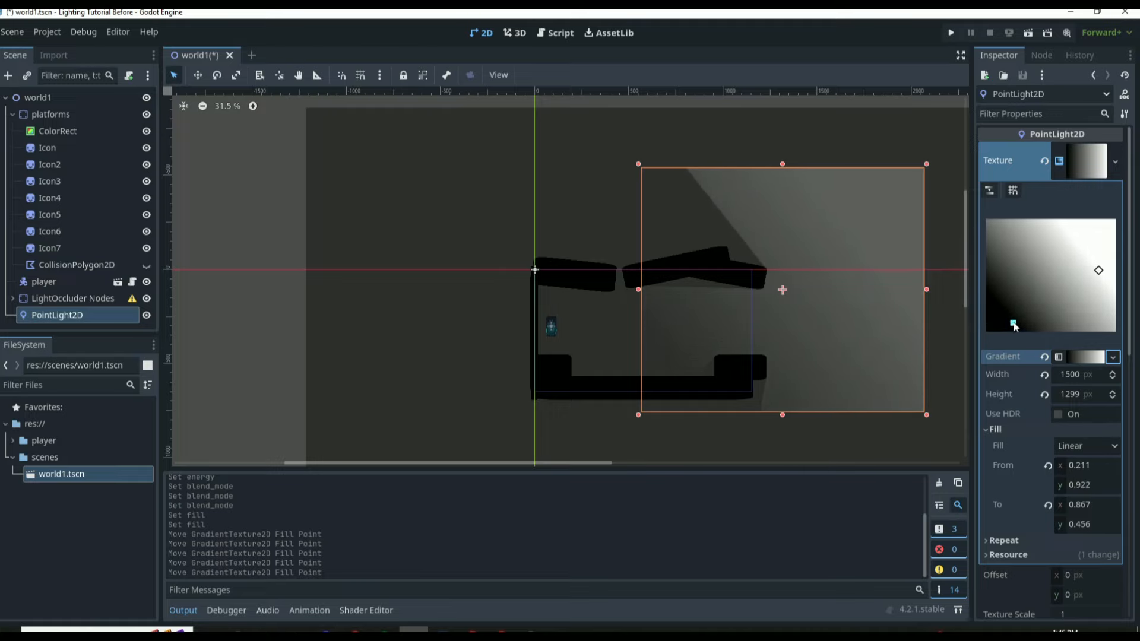
# - Move the PointLight2D in the scene to about (1371, 142)
pyautogui.scroll(4, 692, 297)
pyautogui.moveTo(855, 279)
pyautogui.mouseDown()
pyautogui.moveTo(847, 285)
pyautogui.moveTo(852, 269)
pyautogui.mouseUp()
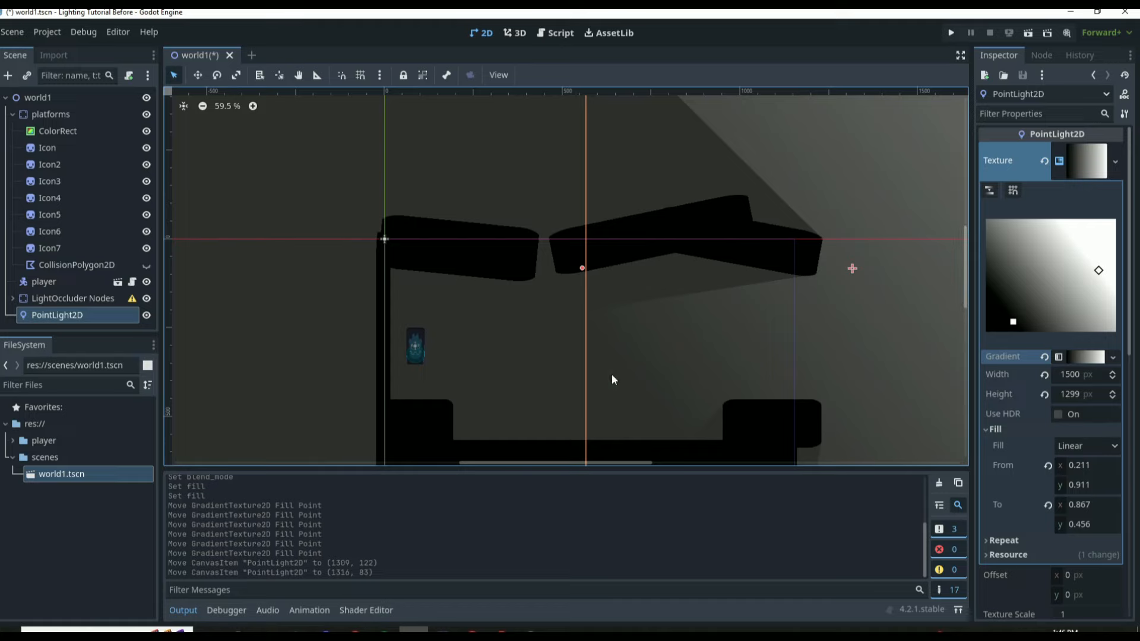
pyautogui.moveTo(714, 334); pyautogui.dragTo(733, 350)
pyautogui.scroll(-3, 742, 344)
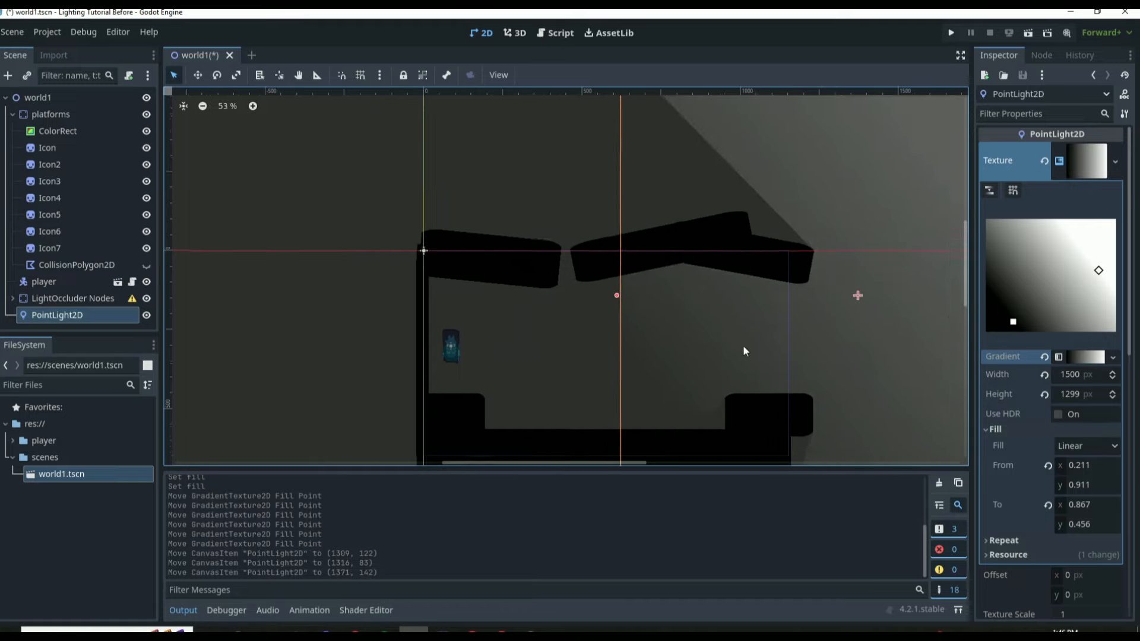
# - Set the gradient texture's width to 2500 px and shift the light slightly up and to the right in the scene
pyautogui.scroll(3, 944, 346)
pyautogui.click(1074, 374)
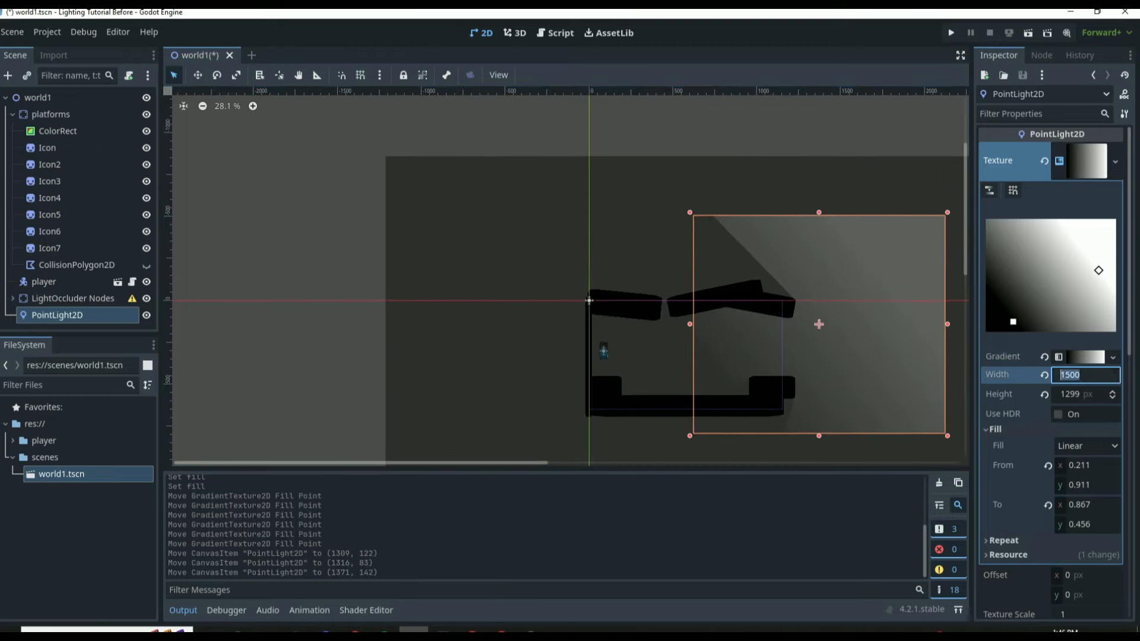
pyautogui.write('2500')
pyautogui.press('Return')
pyautogui.scroll(5, 842, 510)
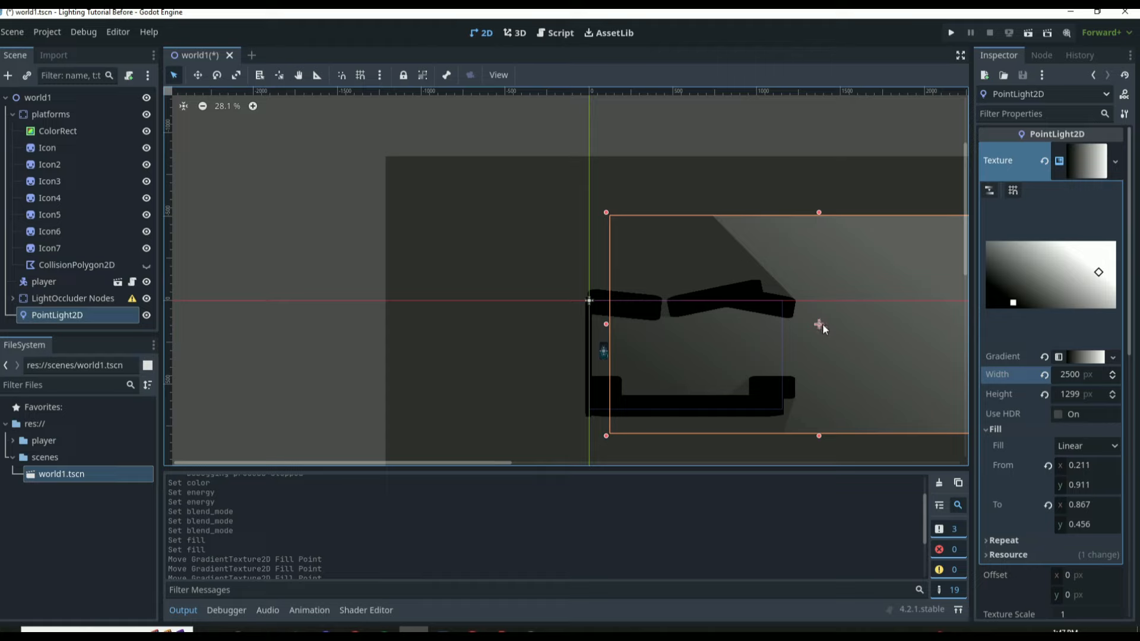
pyautogui.moveTo(821, 325)
pyautogui.mouseDown()
pyautogui.moveTo(827, 338)
pyautogui.moveTo(820, 311)
pyautogui.moveTo(833, 316)
pyautogui.mouseUp()
pyautogui.scroll(3, 828, 373)
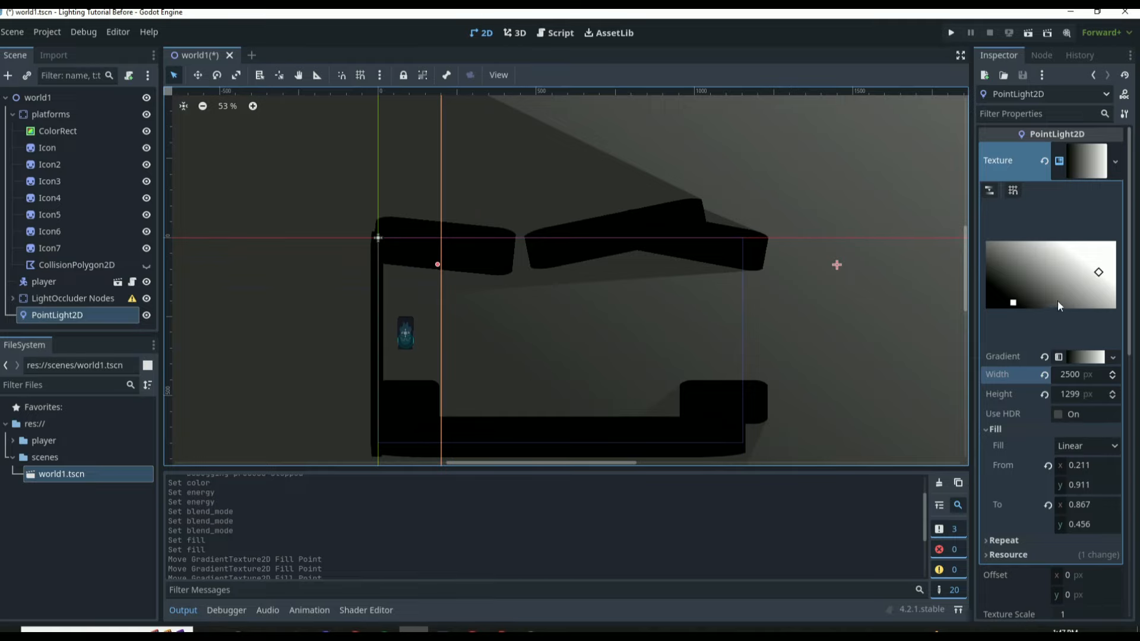
# - Try the gradient's start fill point at about (0.03, 0.86) and inspect the lit level
pyautogui.moveTo(1016, 304); pyautogui.dragTo(990, 301)
pyautogui.scroll(-14, 686, 255)
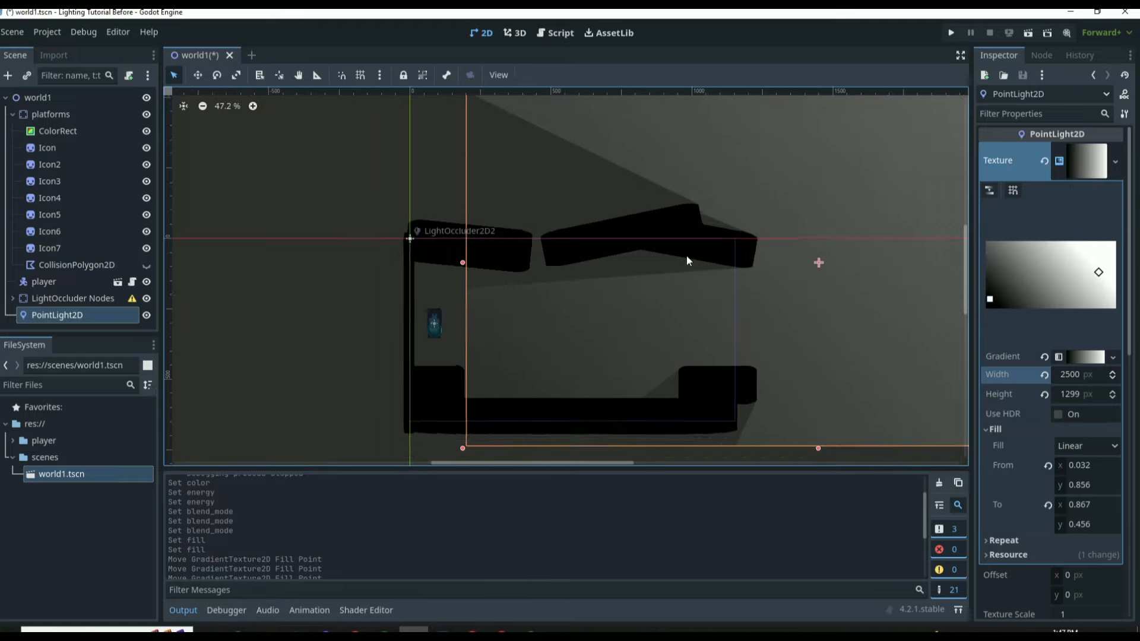
pyautogui.click(694, 386)
pyautogui.click(699, 447)
pyautogui.click(593, 320)
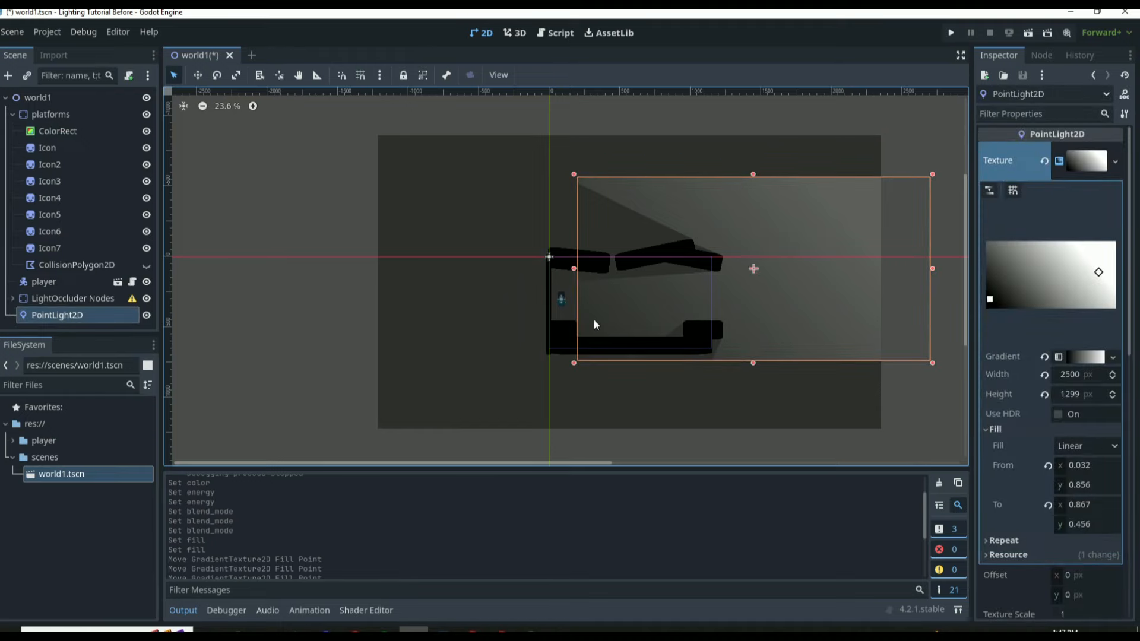
pyautogui.scroll(9, 594, 319)
# - Move the start fill point of the PointLight2D's gradient to the texture's left edge, at about (0, 0.65)
pyautogui.click(418, 333)
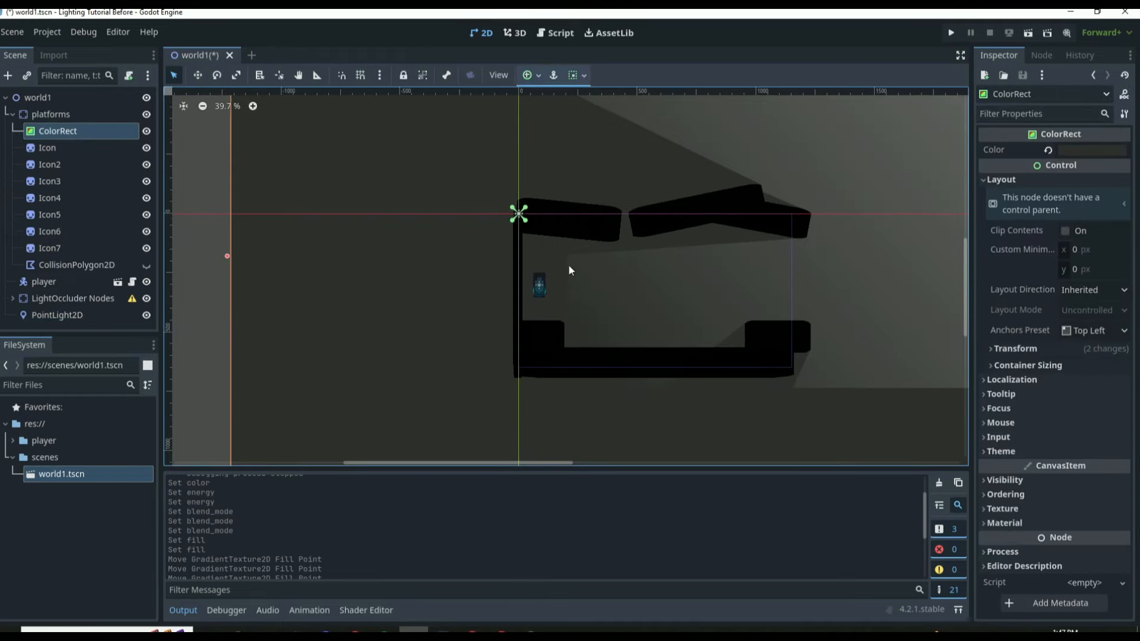
pyautogui.scroll(7, 568, 267)
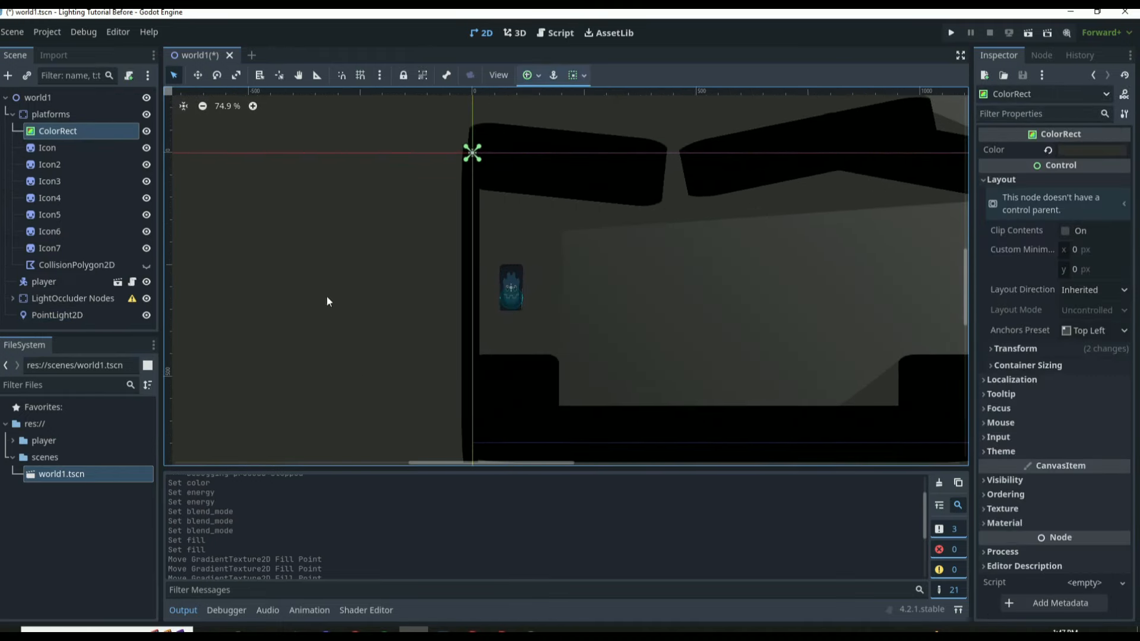
pyautogui.click(85, 312)
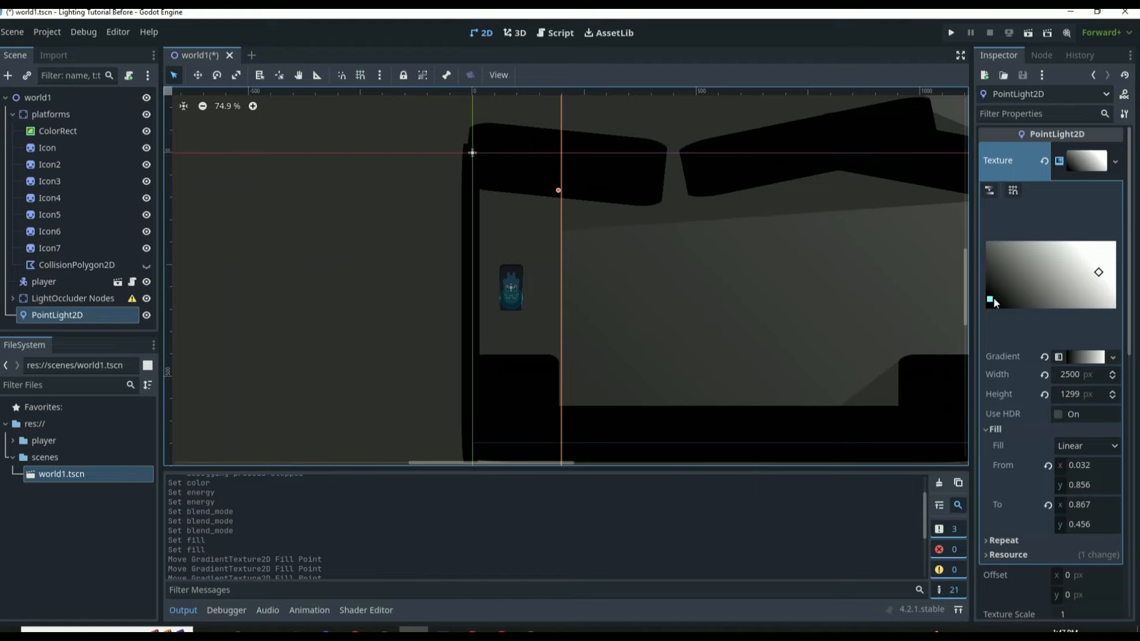
pyautogui.moveTo(990, 299); pyautogui.dragTo(985, 288)
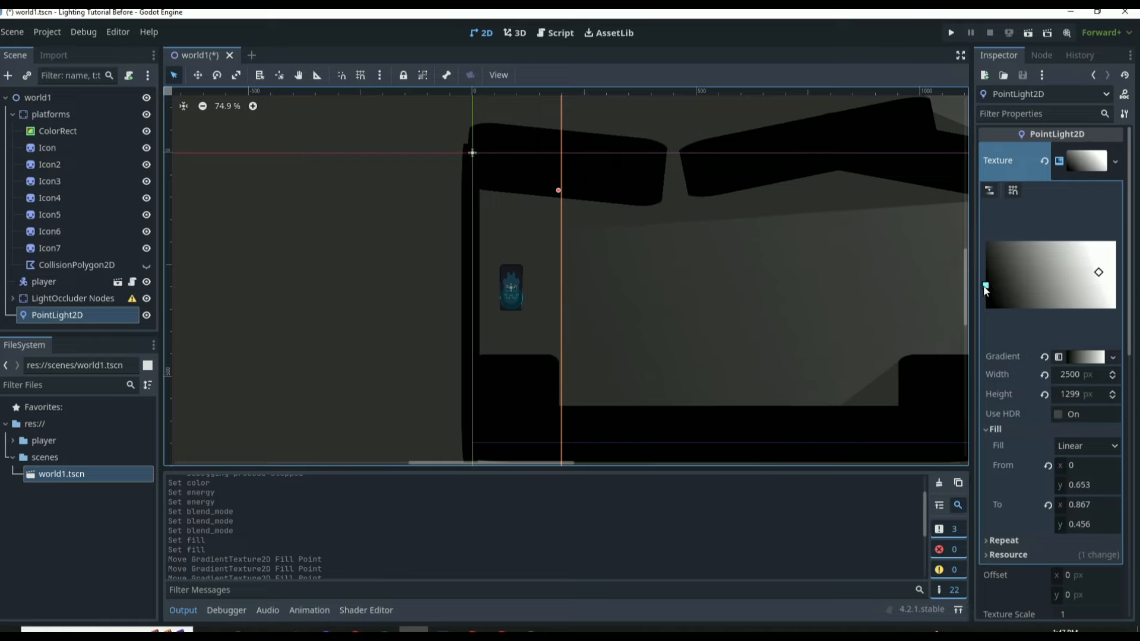
pyautogui.click(409, 262)
pyautogui.scroll(-4, 790, 321)
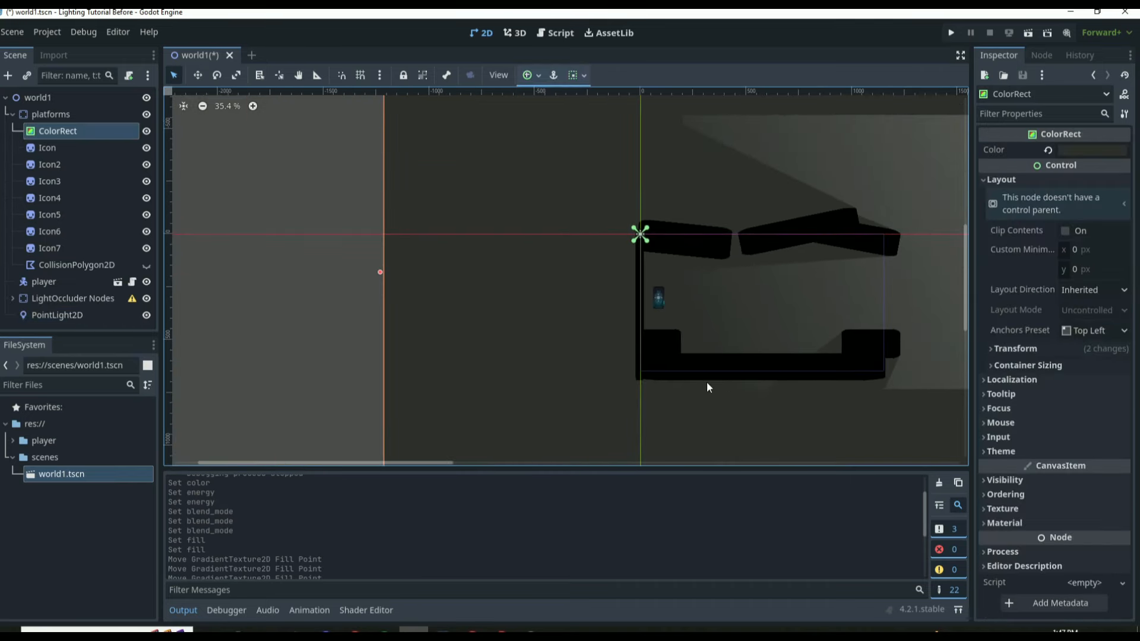
# - Run the project, move the player right and jump to test the shadow it casts, and close the game window
pyautogui.press('F5')
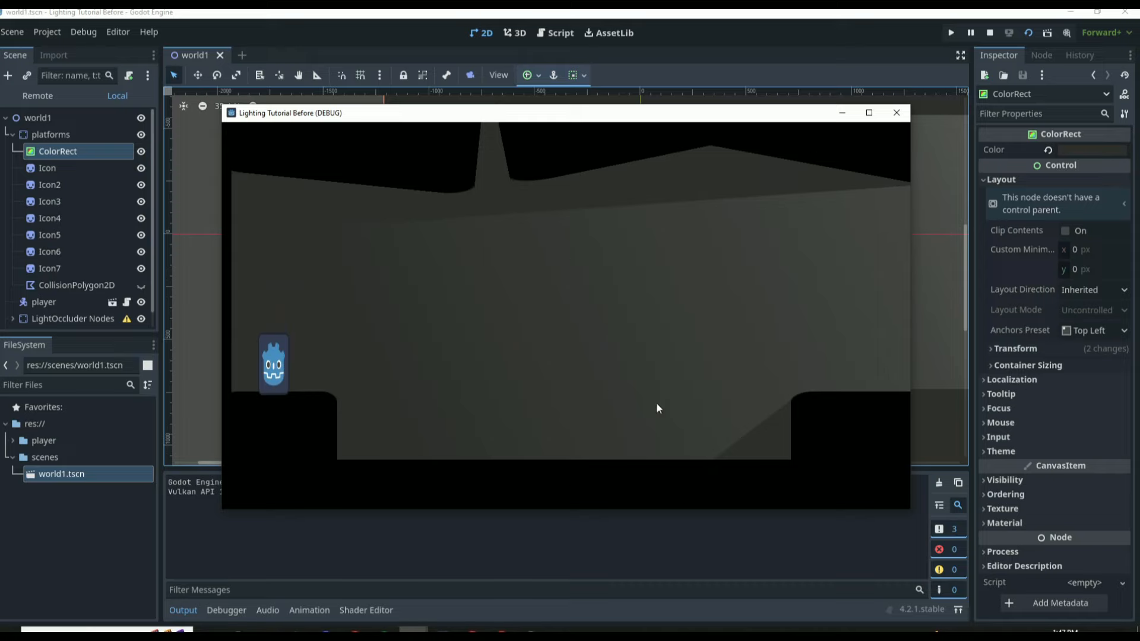
pyautogui.press('Right')
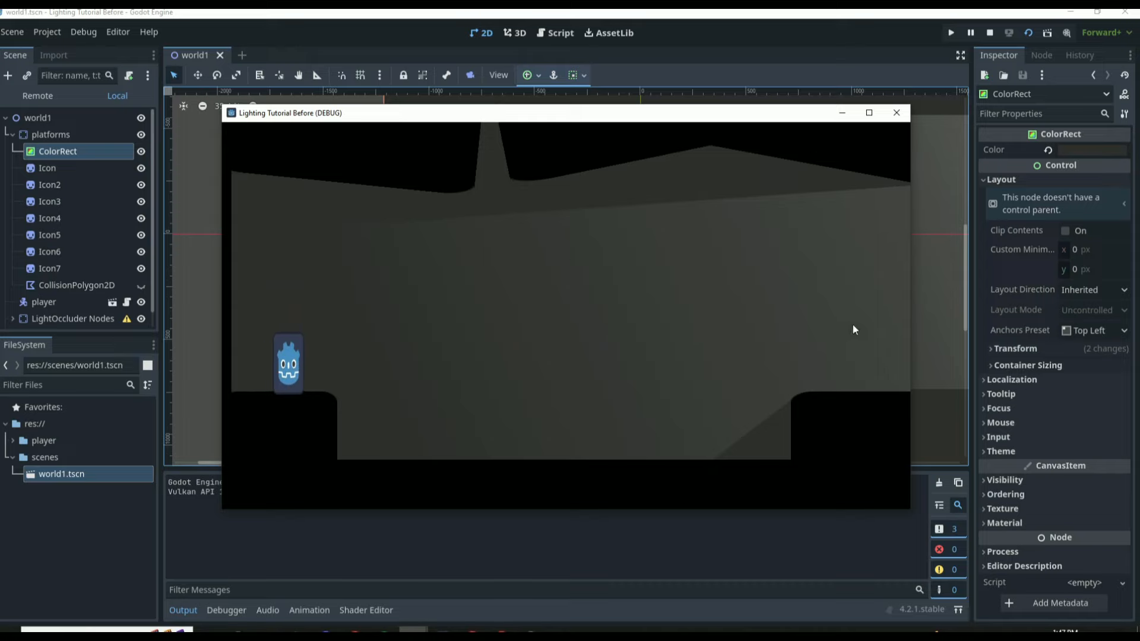
pyautogui.press('Right')
pyautogui.press('space')
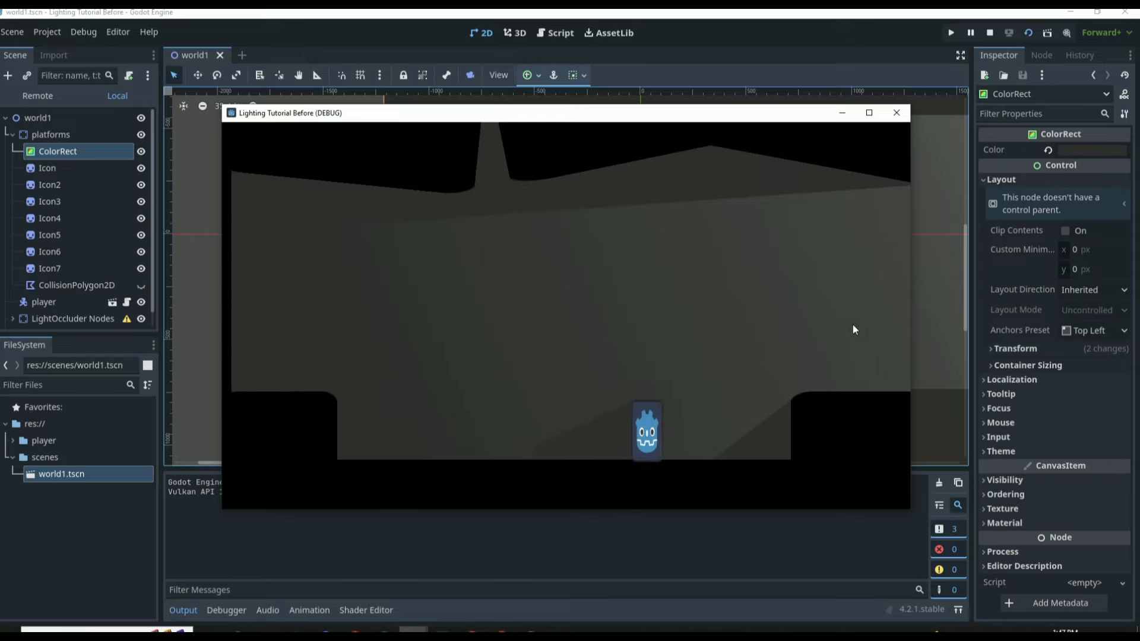
pyautogui.press('Right')
pyautogui.press('space')
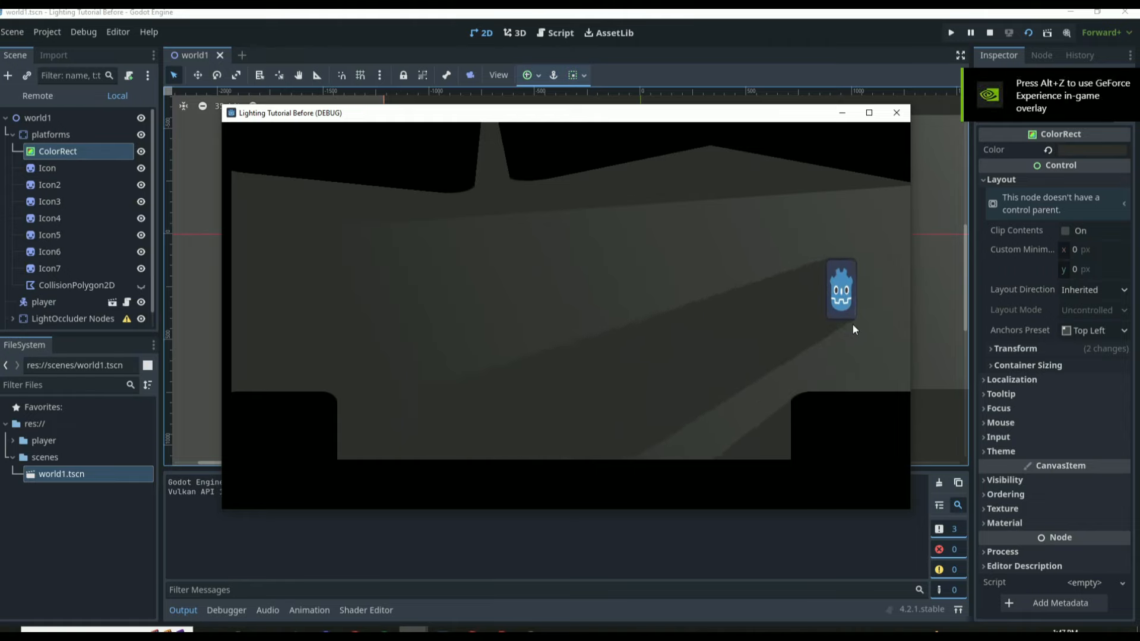
pyautogui.press('space')
pyautogui.press('space')
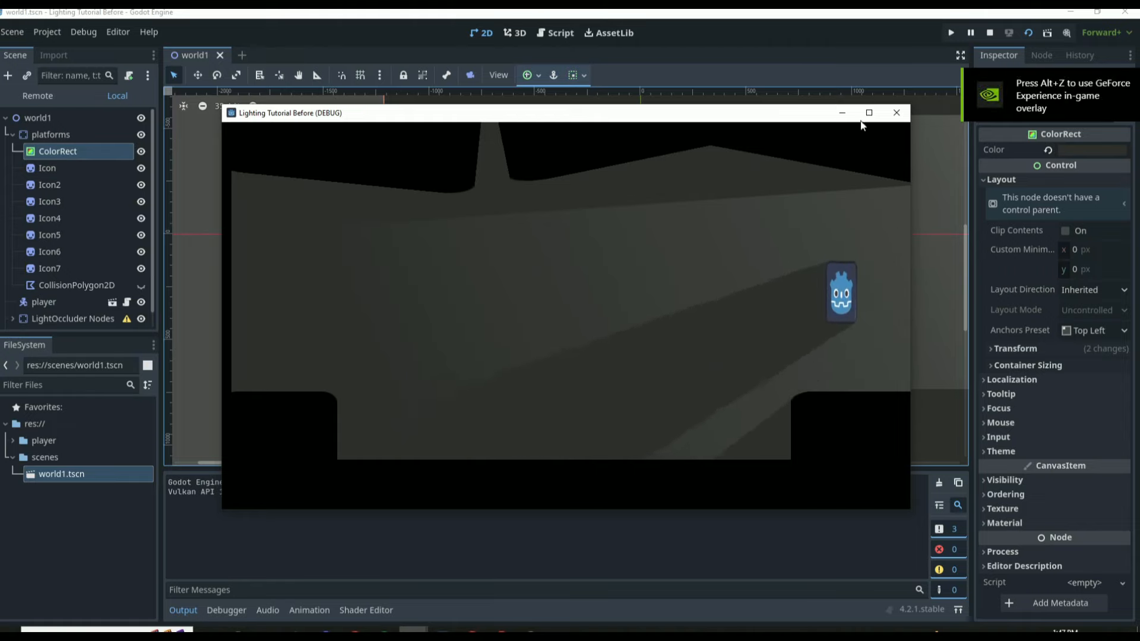
pyautogui.click(896, 113)
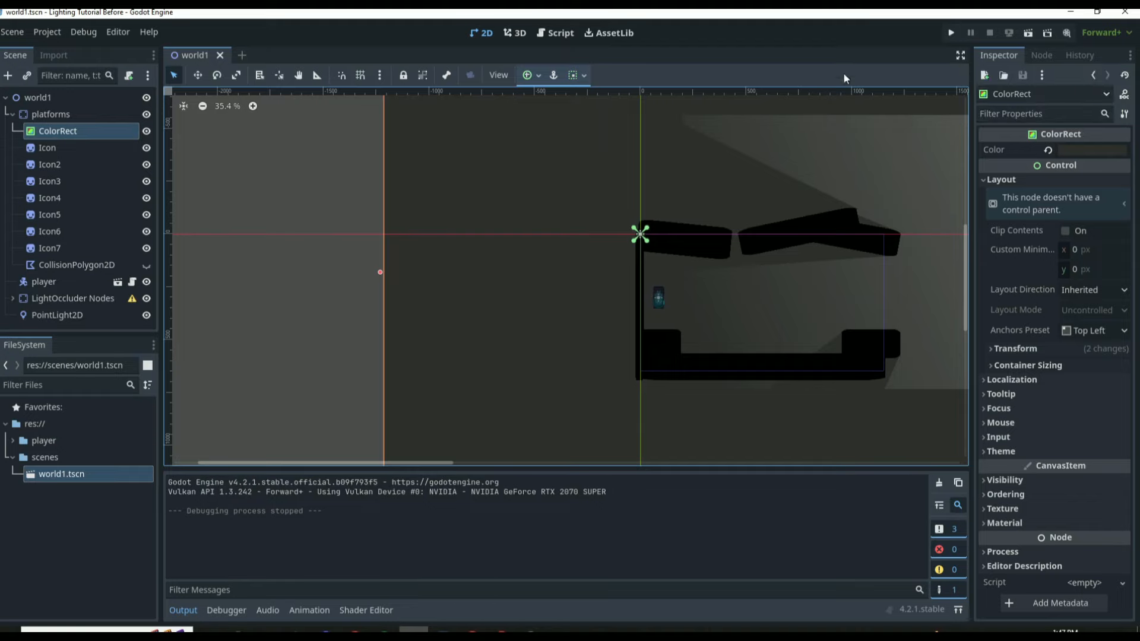
pyautogui.scroll(-4, 736, 261)
pyautogui.scroll(2, 667, 251)
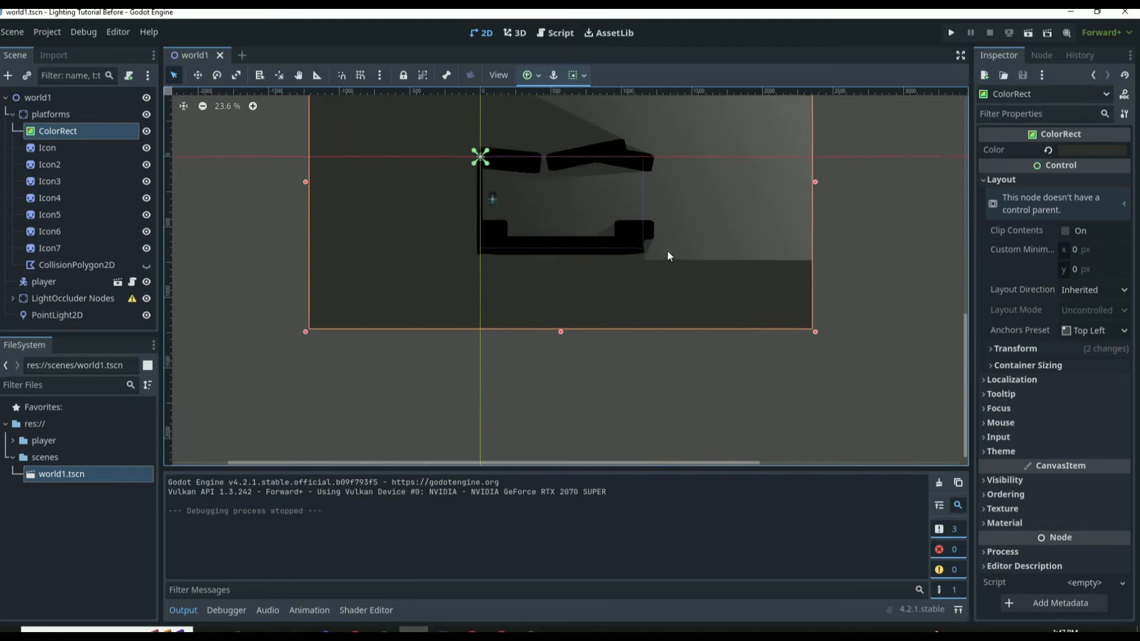
pyautogui.scroll(-1, 572, 279)
pyautogui.scroll(1, 551, 172)
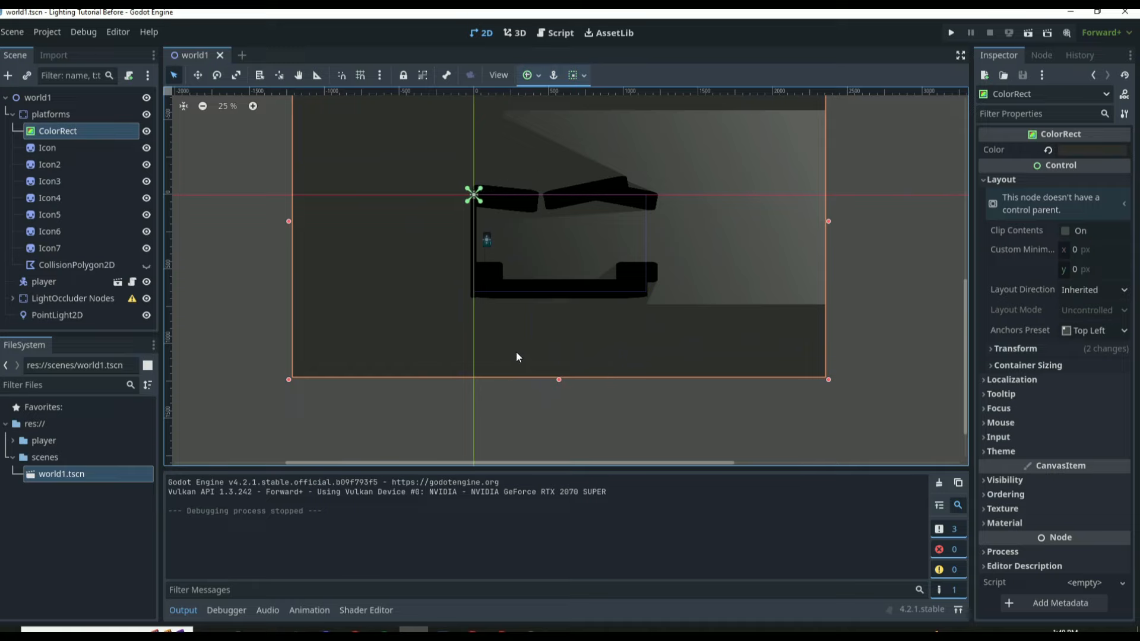
pyautogui.scroll(-2, 519, 341)
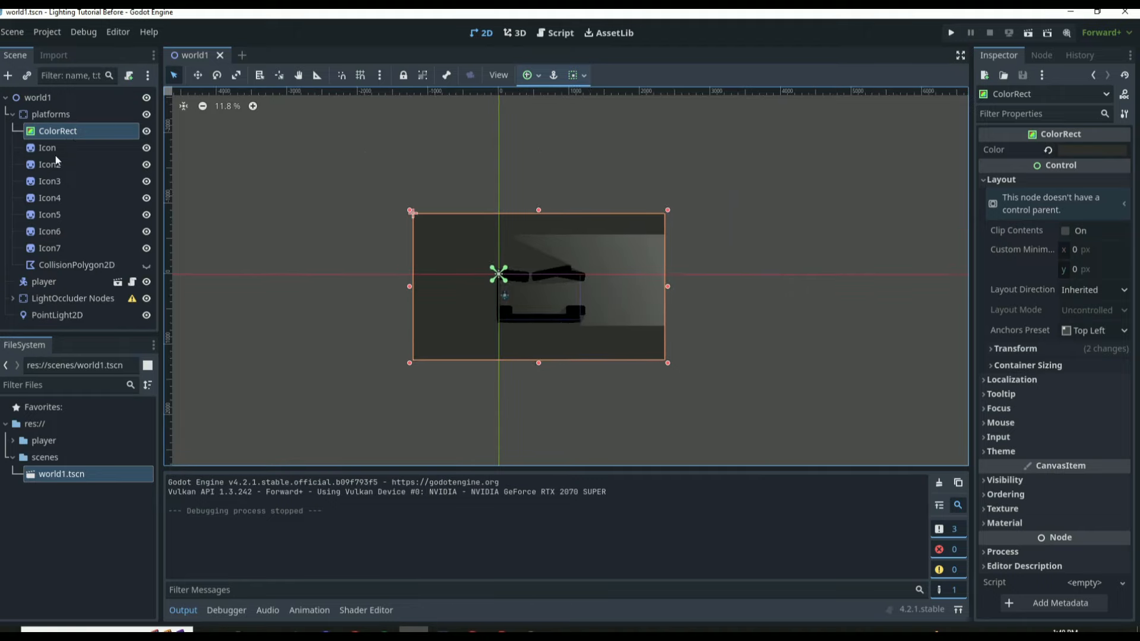
# - Shift the ColorRect background right and up in the scene to about (-681, -1183) and deselect it
pyautogui.moveTo(437, 328); pyautogui.dragTo(475, 306)
pyautogui.click(550, 364)
pyautogui.scroll(5, 502, 296)
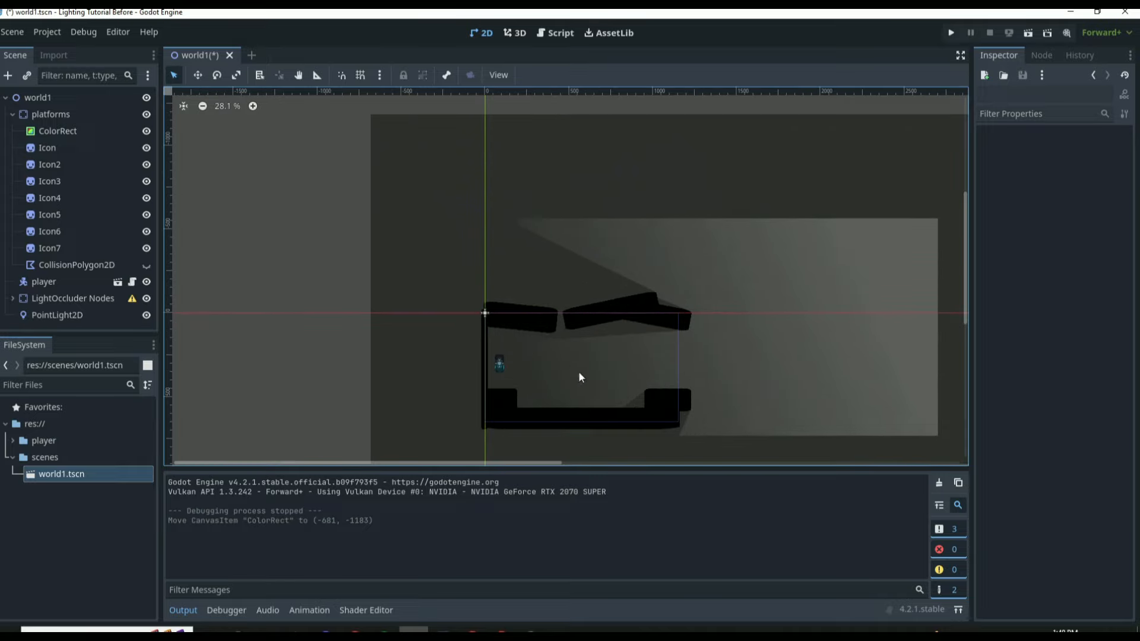
# - Add a second PointLight2D node as a child of world1
pyautogui.click(41, 98)
pyautogui.click(8, 76)
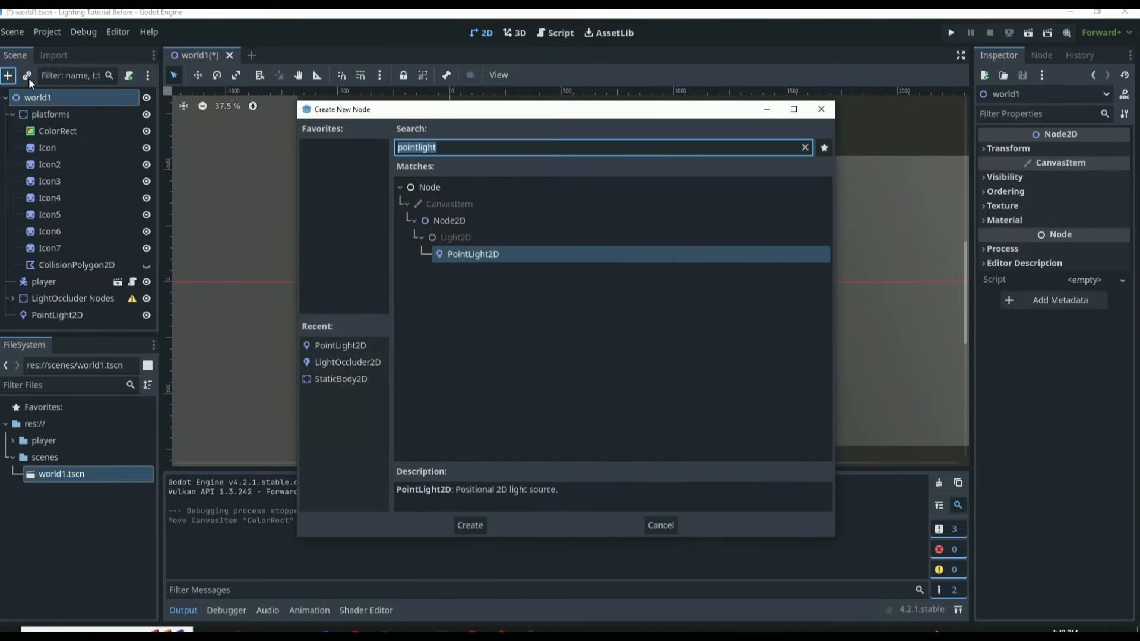
pyautogui.write('pointlight2d')
pyautogui.press('Return')
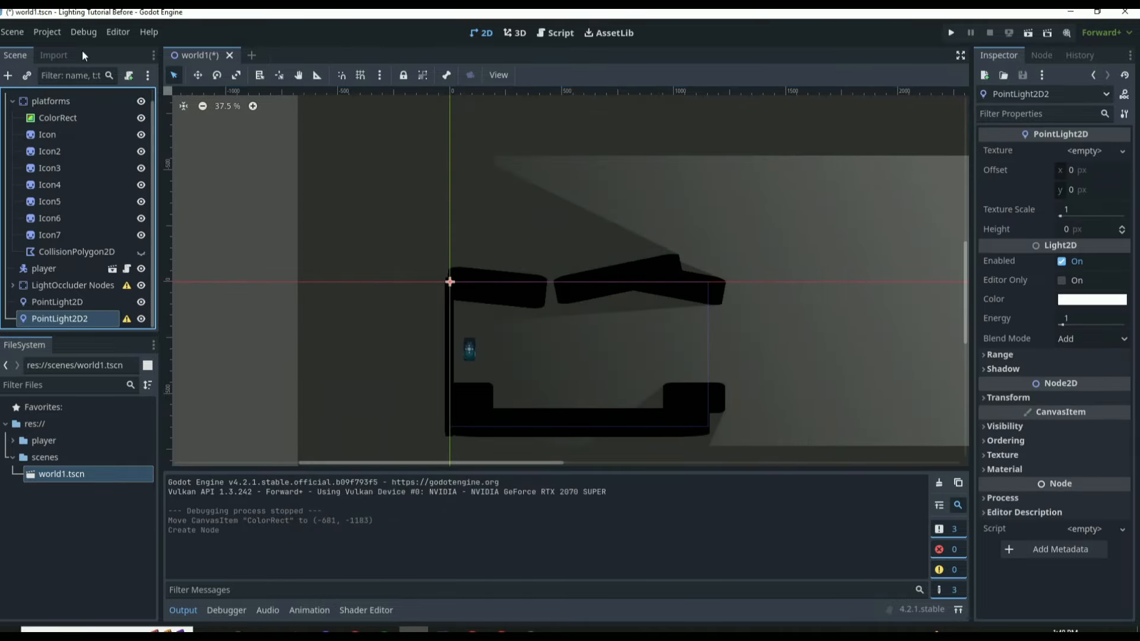
# - Give the new light a GradientTexture2D, expand its settings, and move the light to about (440, -267)
pyautogui.click(1097, 150)
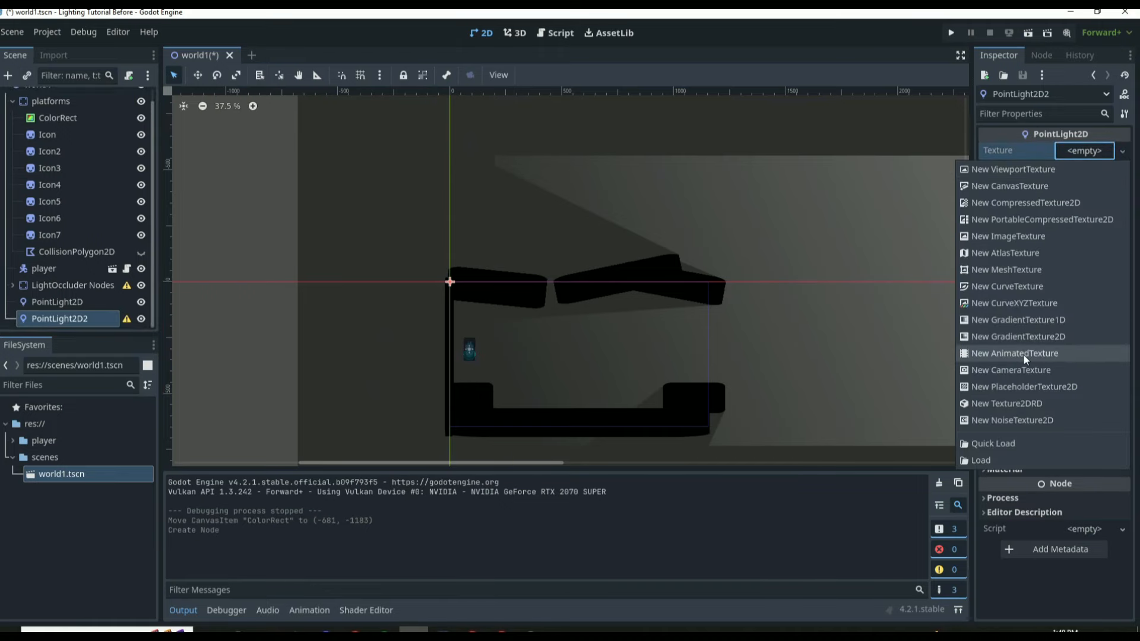
pyautogui.click(1028, 337)
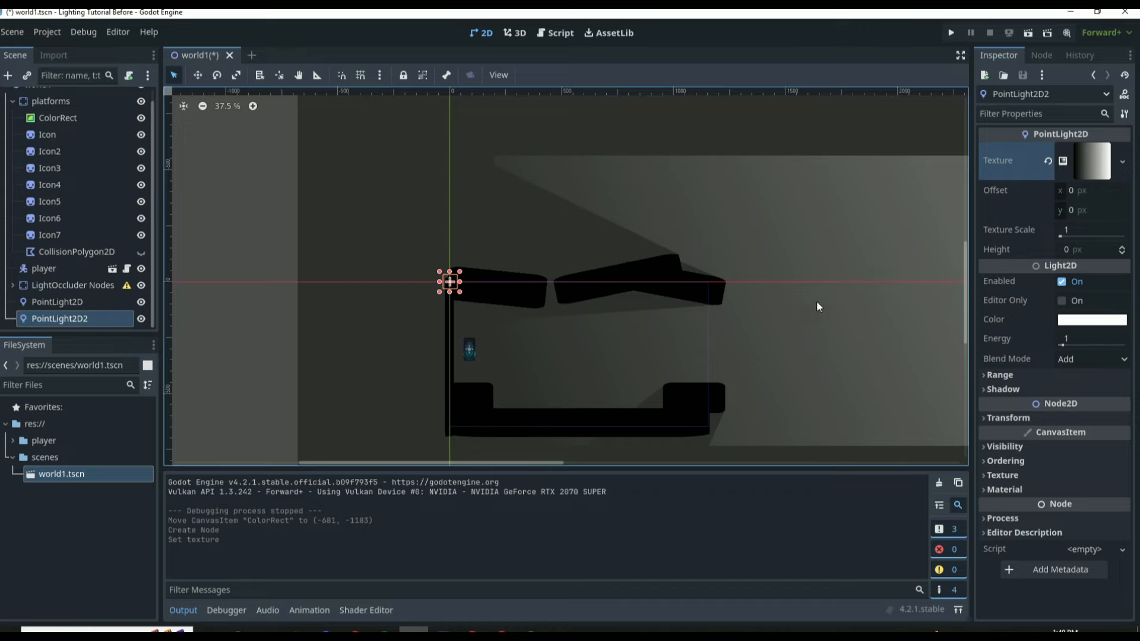
pyautogui.click(1095, 168)
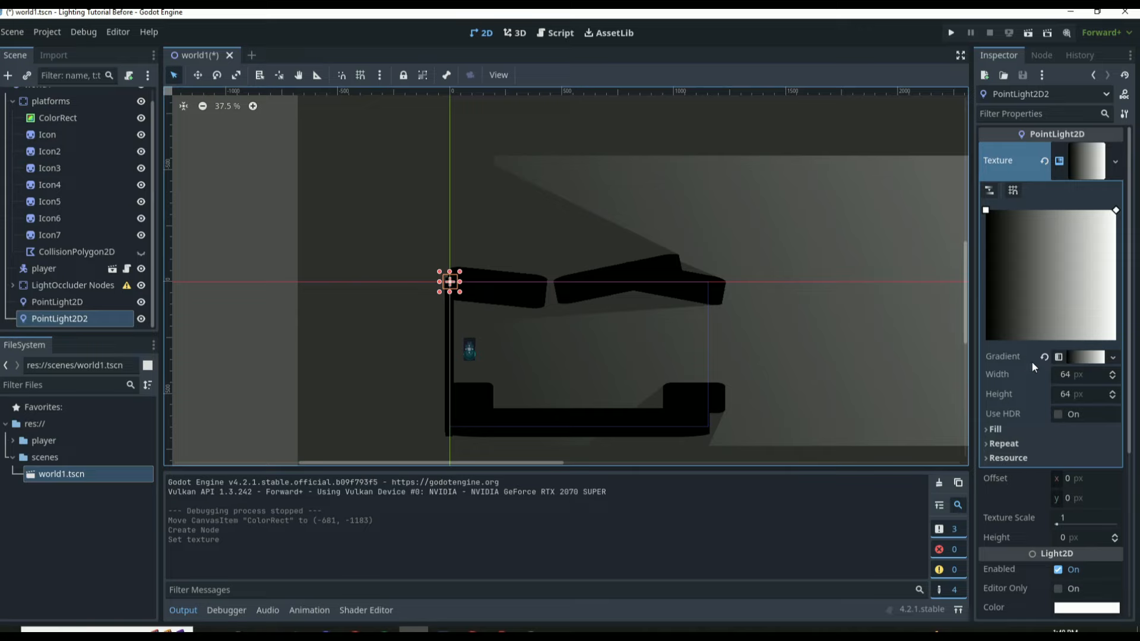
pyautogui.moveTo(450, 282); pyautogui.dragTo(550, 222)
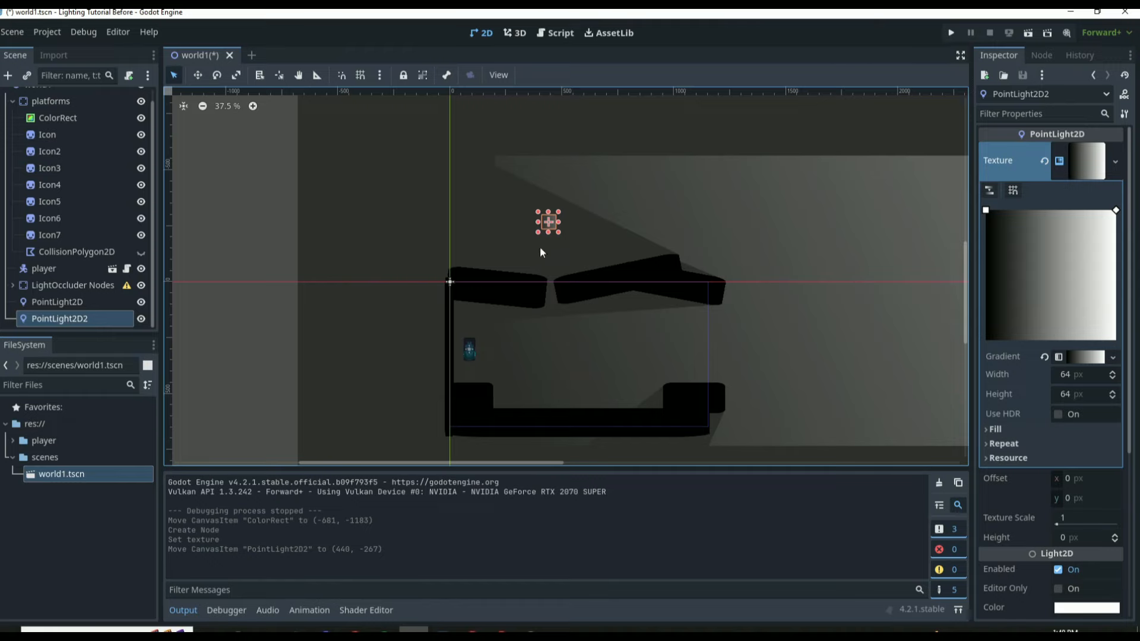
# - Set the new light's gradient texture to 400 px wide and 1600 px high, trying a height of 600 px first
pyautogui.click(989, 373)
pyautogui.write('400')
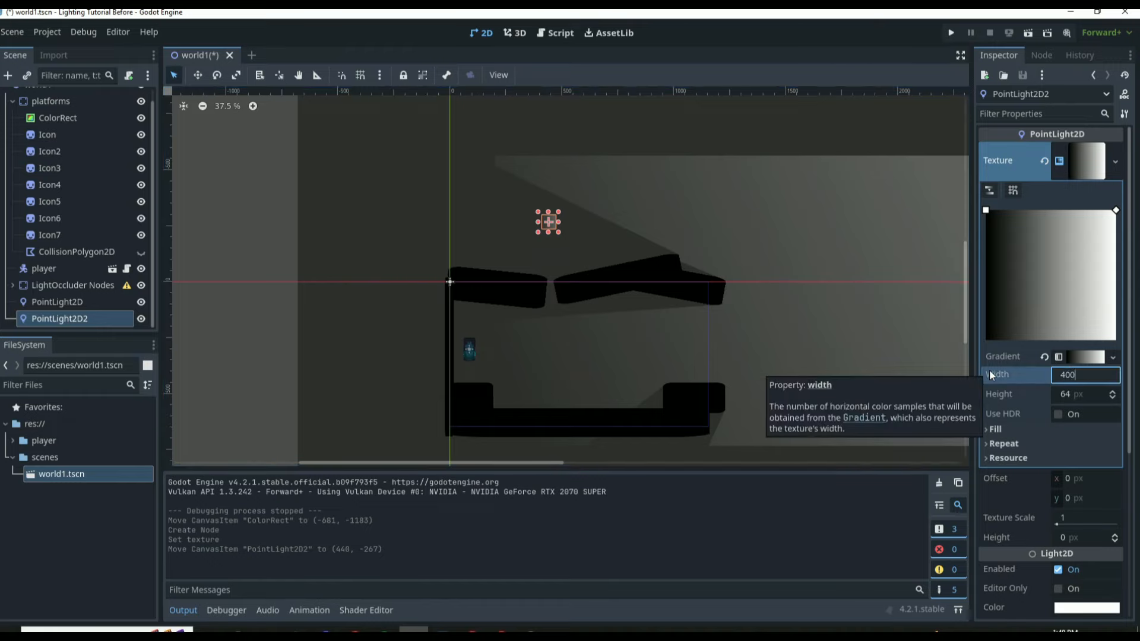
pyautogui.press('Return')
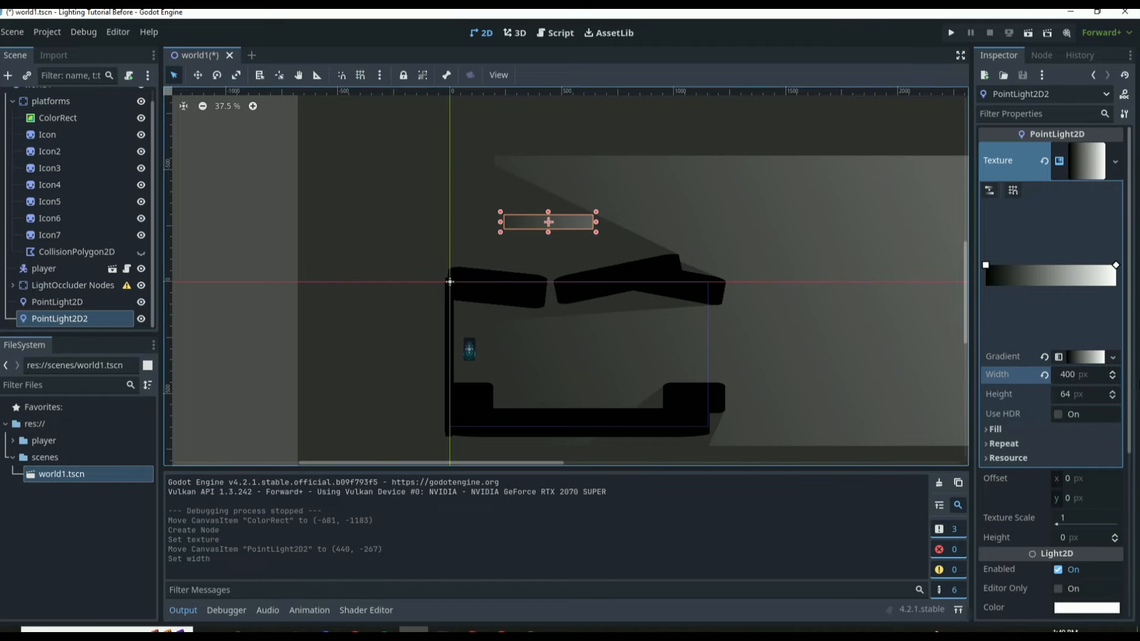
pyautogui.click(1100, 396)
pyautogui.write('12')
pyautogui.press('BackSpace')
pyautogui.press('BackSpace')
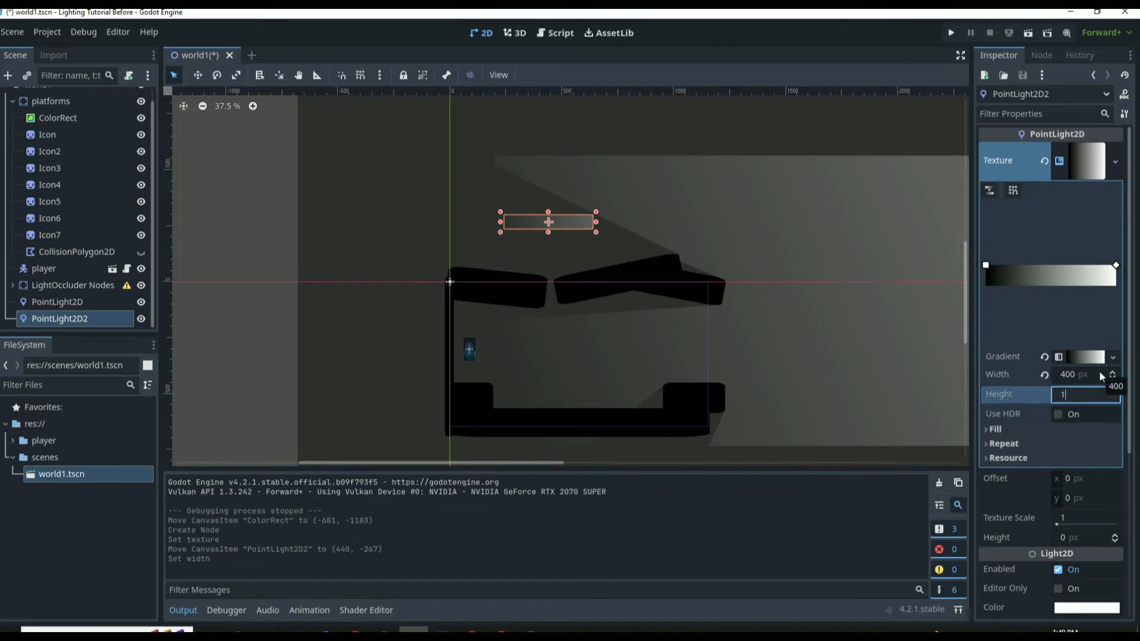
pyautogui.write('600')
pyautogui.press('Return')
pyautogui.click(1062, 395)
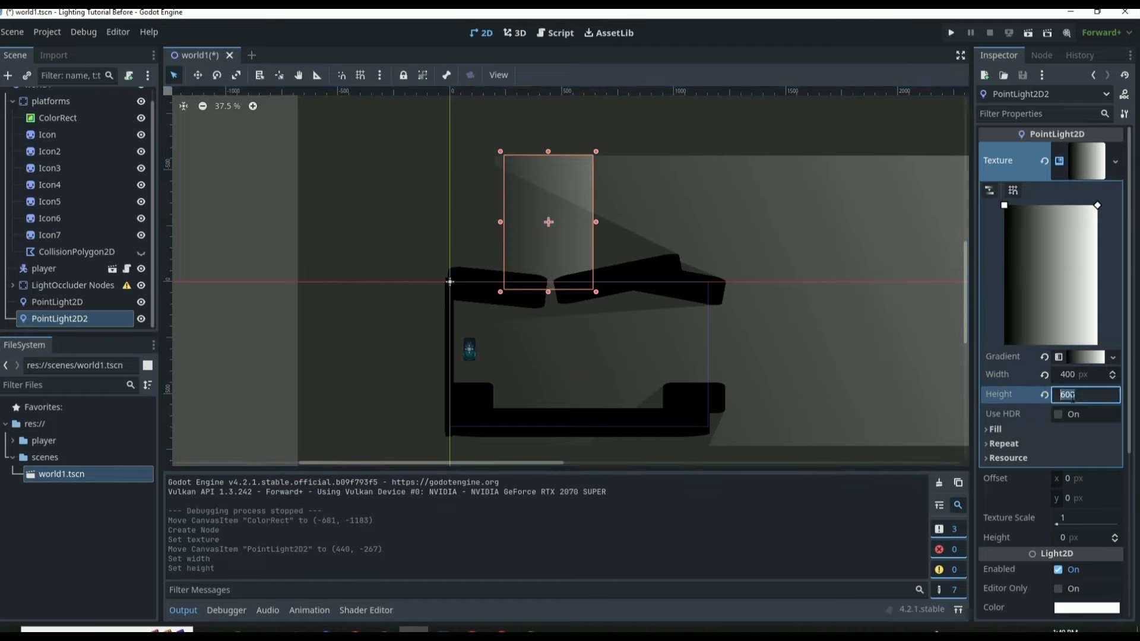
pyautogui.write('1600')
pyautogui.press('Return')
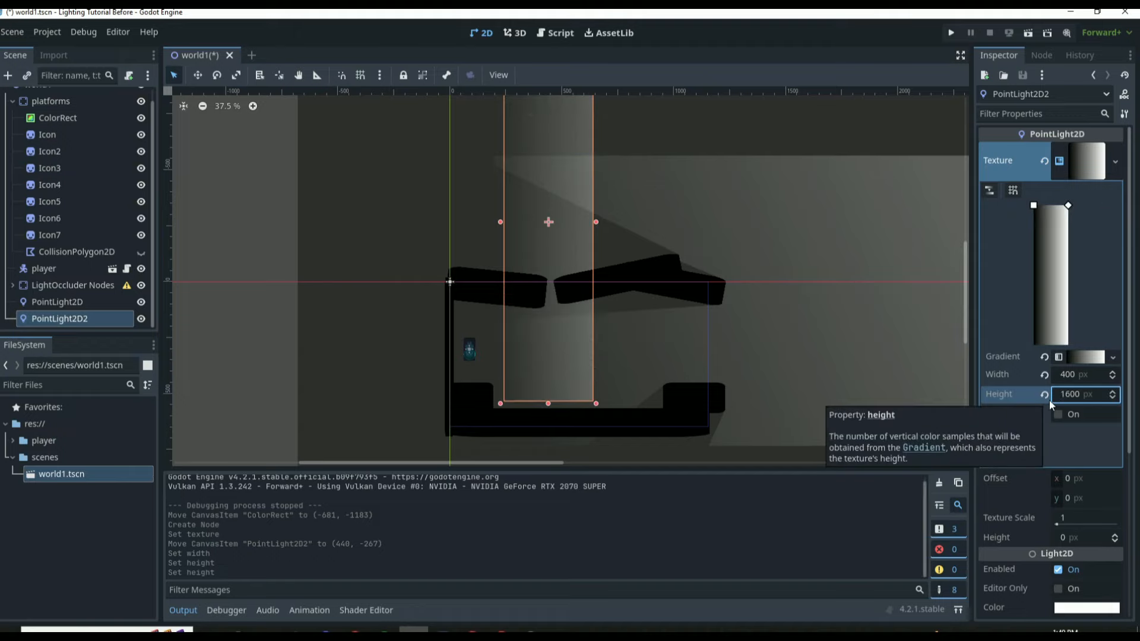
# - Rotate the new light to about -1 degree and place it over the gap between the upper platforms, at about (454, -178)
pyautogui.scroll(-2, 643, 312)
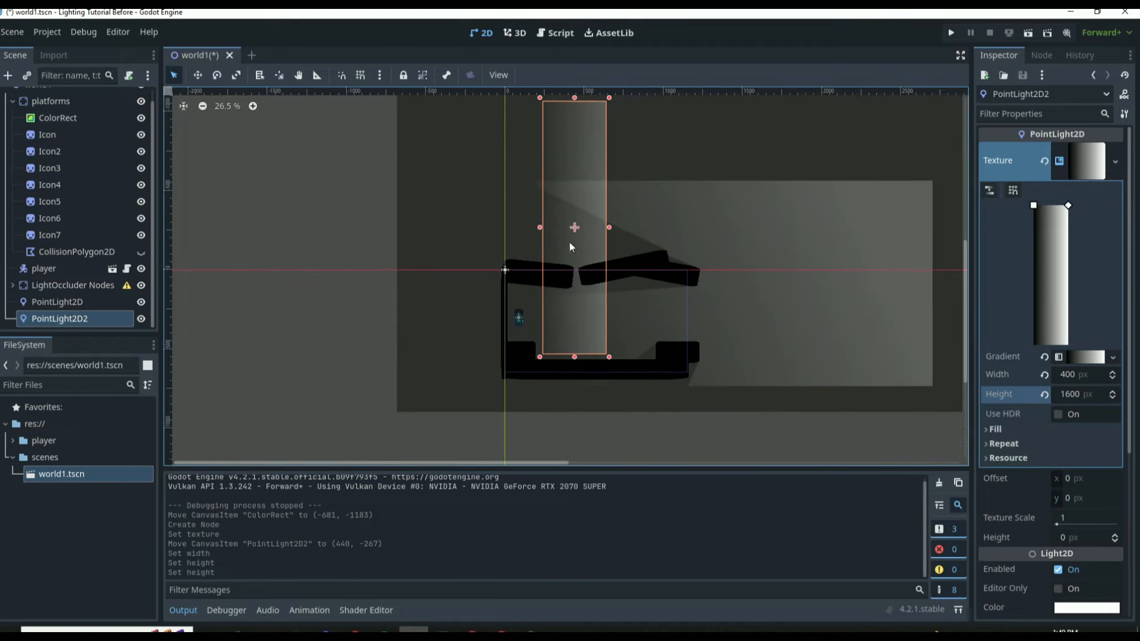
pyautogui.moveTo(573, 226)
pyautogui.mouseDown()
pyautogui.moveTo(578, 254)
pyautogui.moveTo(575, 240)
pyautogui.mouseUp()
pyautogui.scroll(3, 575, 237)
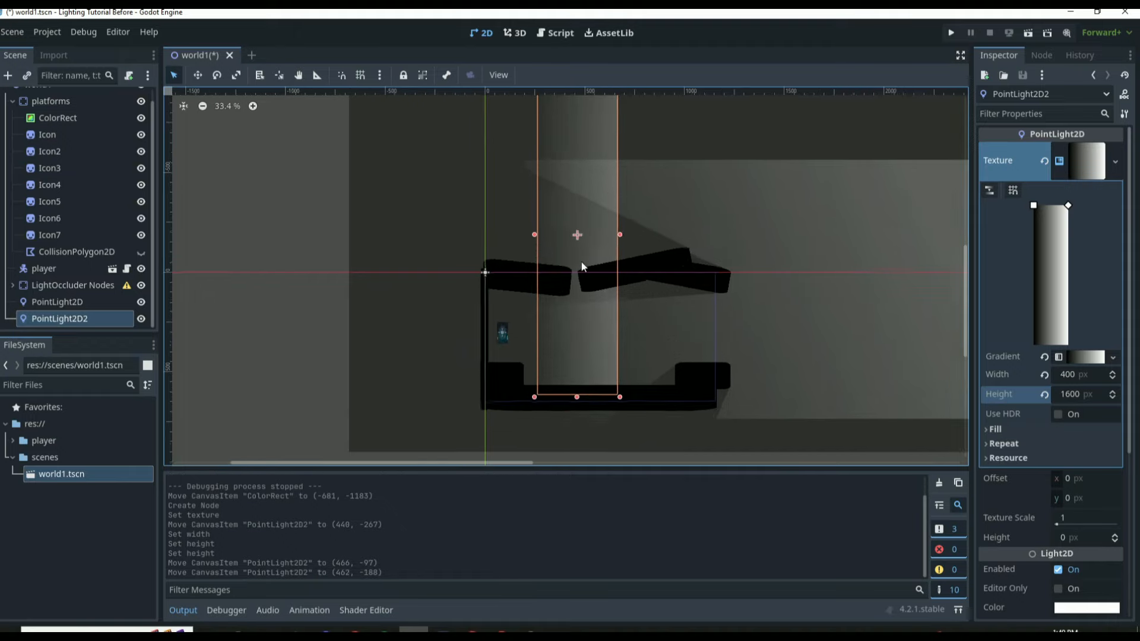
pyautogui.click(217, 75)
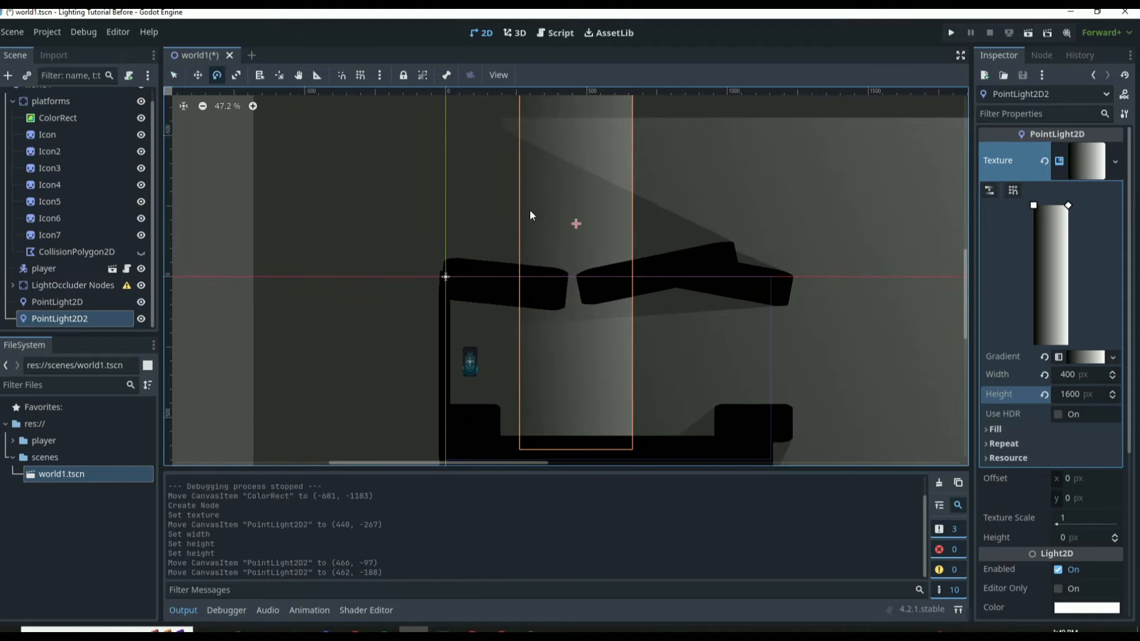
pyautogui.moveTo(540, 198); pyautogui.dragTo(570, 227)
pyautogui.click(173, 75)
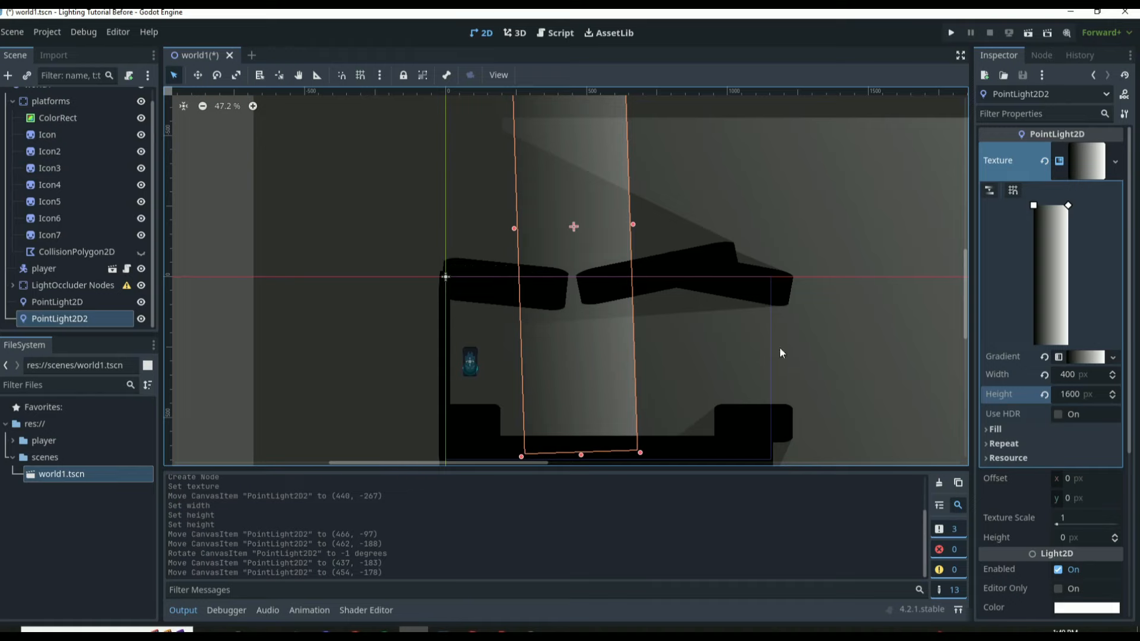
pyautogui.click(417, 177)
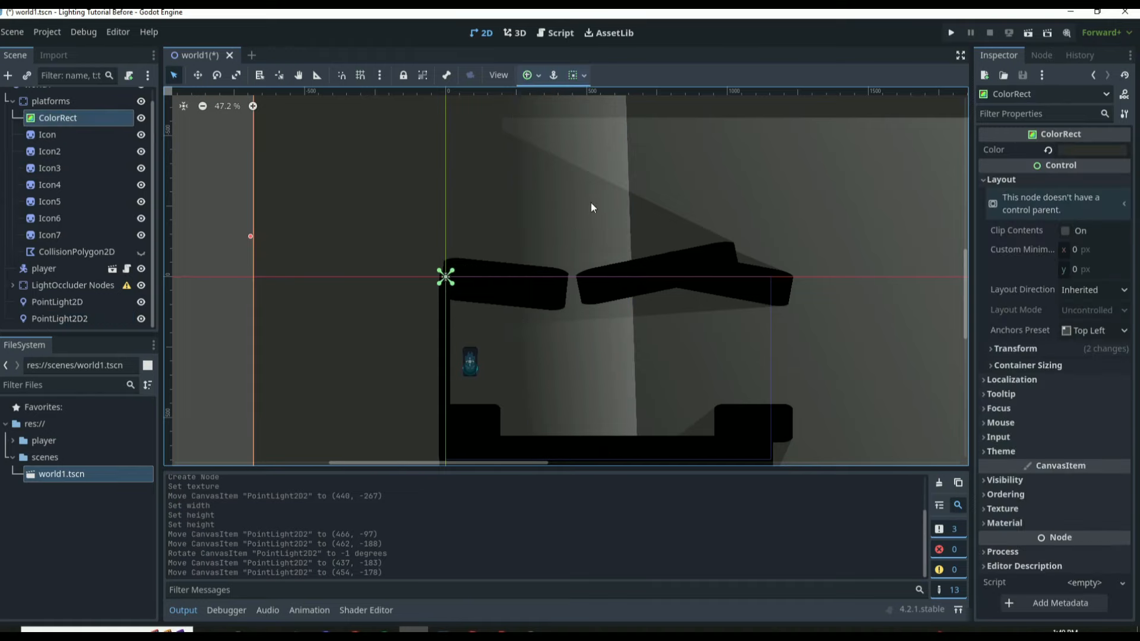
# - Make the new light's gradient vertical, with its start fill point near the texture's bottom and its end point about a third from the top
pyautogui.click(565, 360)
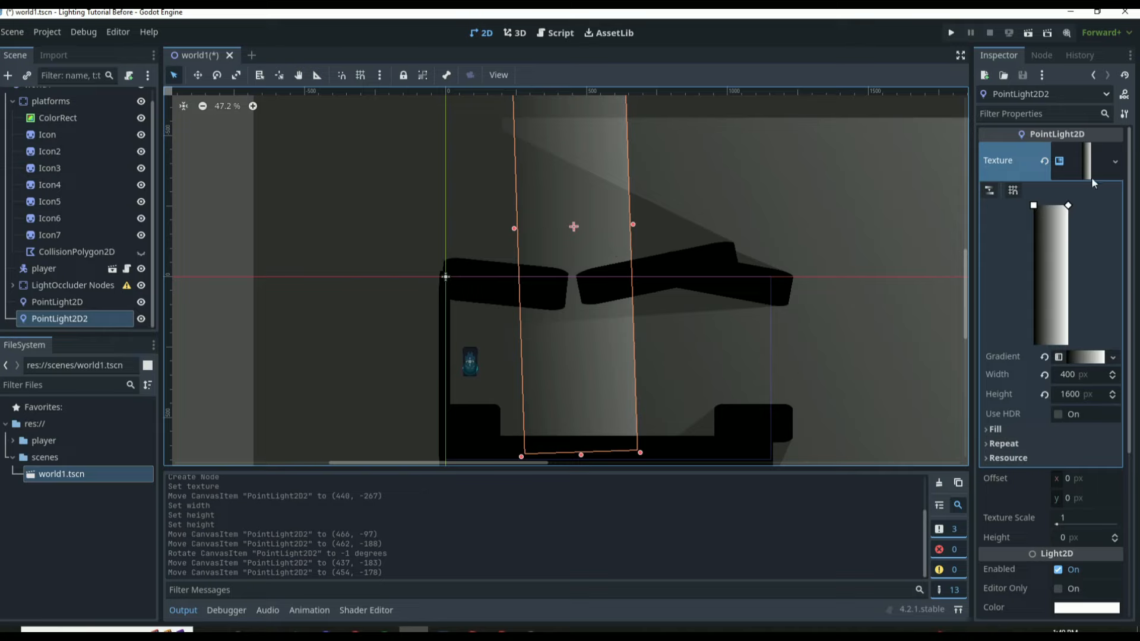
pyautogui.moveTo(1068, 205)
pyautogui.mouseDown()
pyautogui.moveTo(1053, 234)
pyautogui.moveTo(1054, 218)
pyautogui.moveTo(1048, 320)
pyautogui.moveTo(1057, 333)
pyautogui.mouseUp()
pyautogui.moveTo(1056, 220)
pyautogui.mouseDown()
pyautogui.moveTo(1059, 271)
pyautogui.moveTo(1055, 248)
pyautogui.mouseUp()
pyautogui.scroll(-5, 660, 240)
pyautogui.click(394, 298)
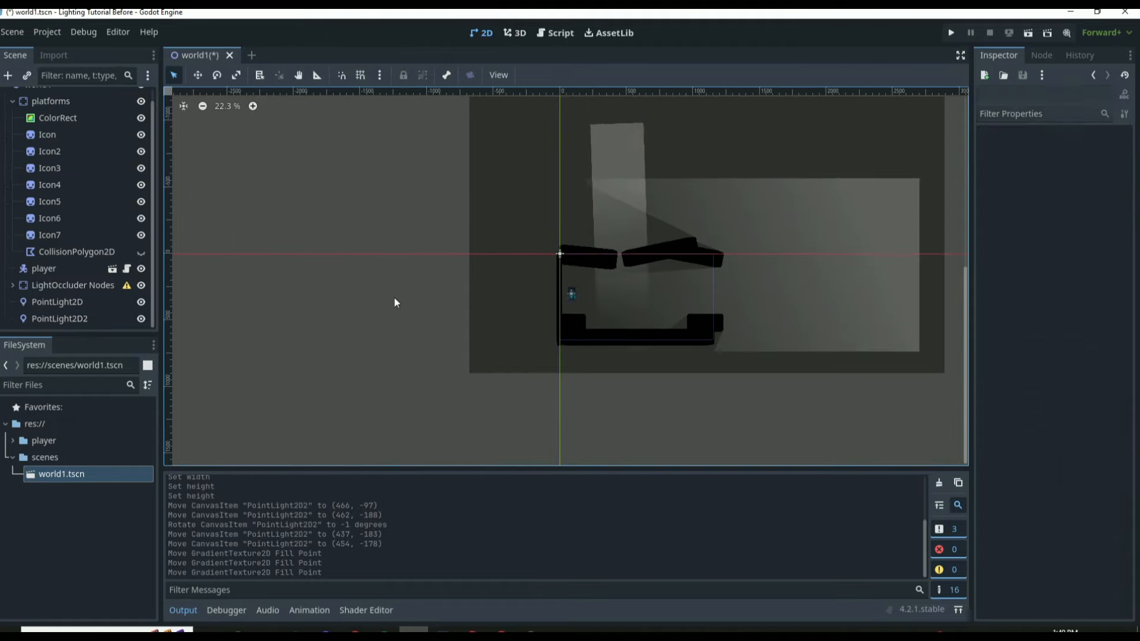
# - Enable shadows on the new PointLight2D above the platform gap and deselect it
pyautogui.click(605, 215)
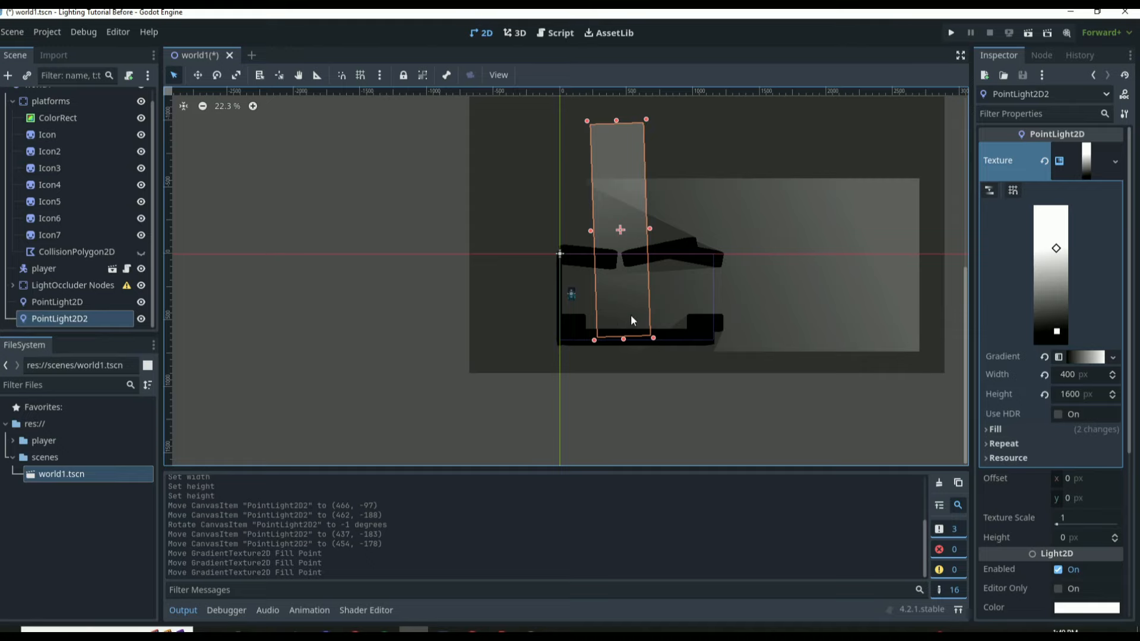
pyautogui.scroll(-4, 1058, 403)
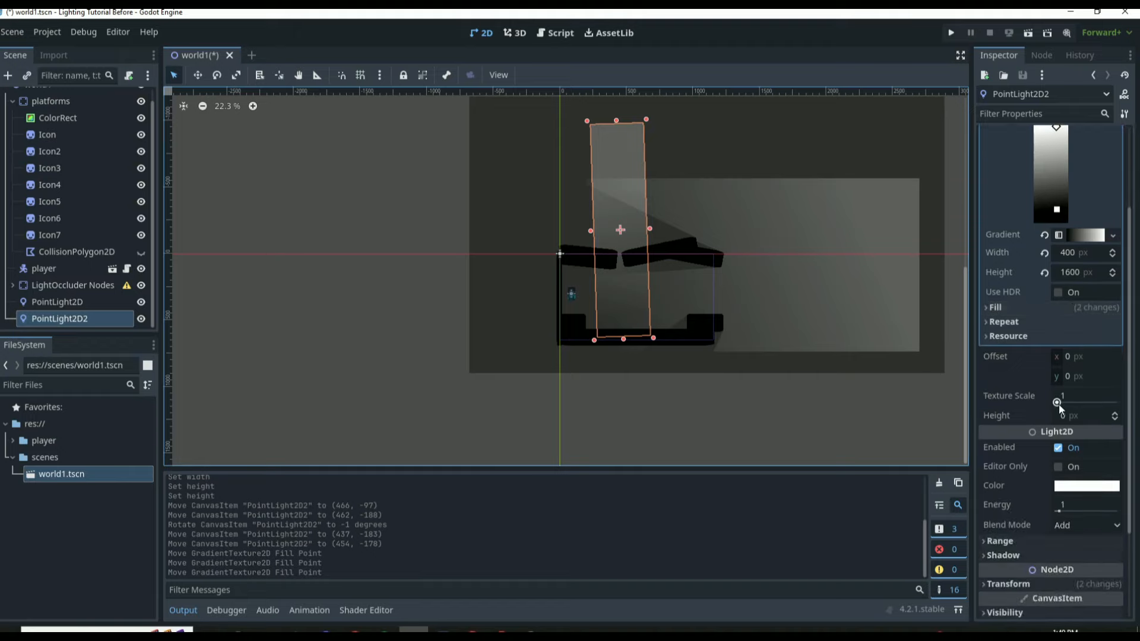
pyautogui.click(1028, 556)
pyautogui.click(1068, 570)
pyautogui.click(781, 462)
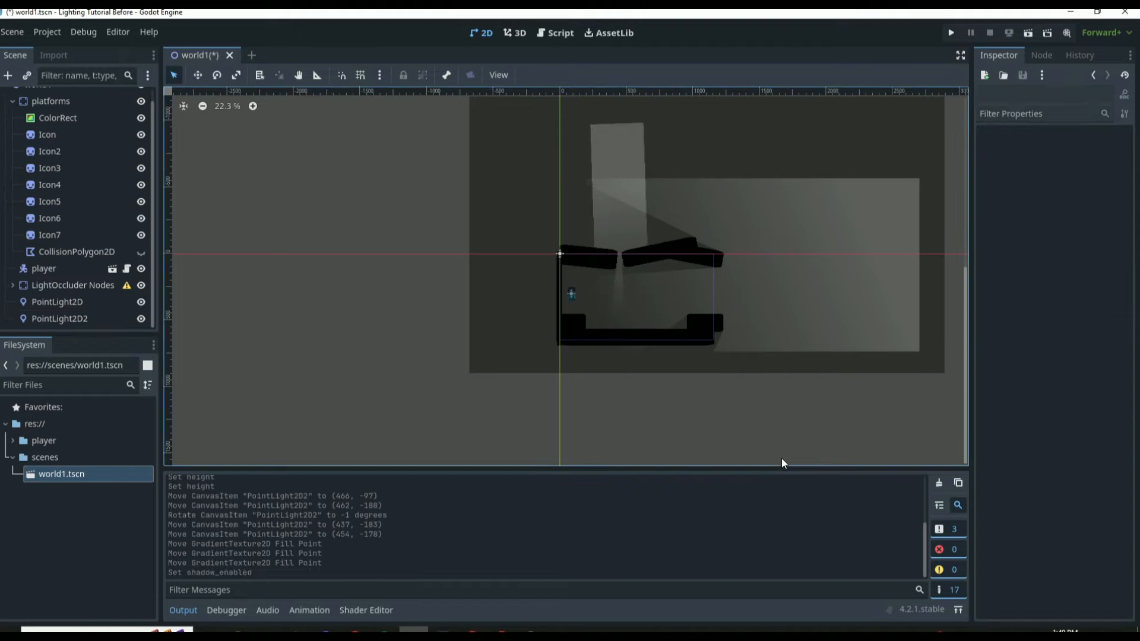
# - Adjust the new light's height over the gap between the upper platforms, trying several positions and settling at about (438, -57)
pyautogui.scroll(10, 640, 327)
pyautogui.scroll(-7, 560, 279)
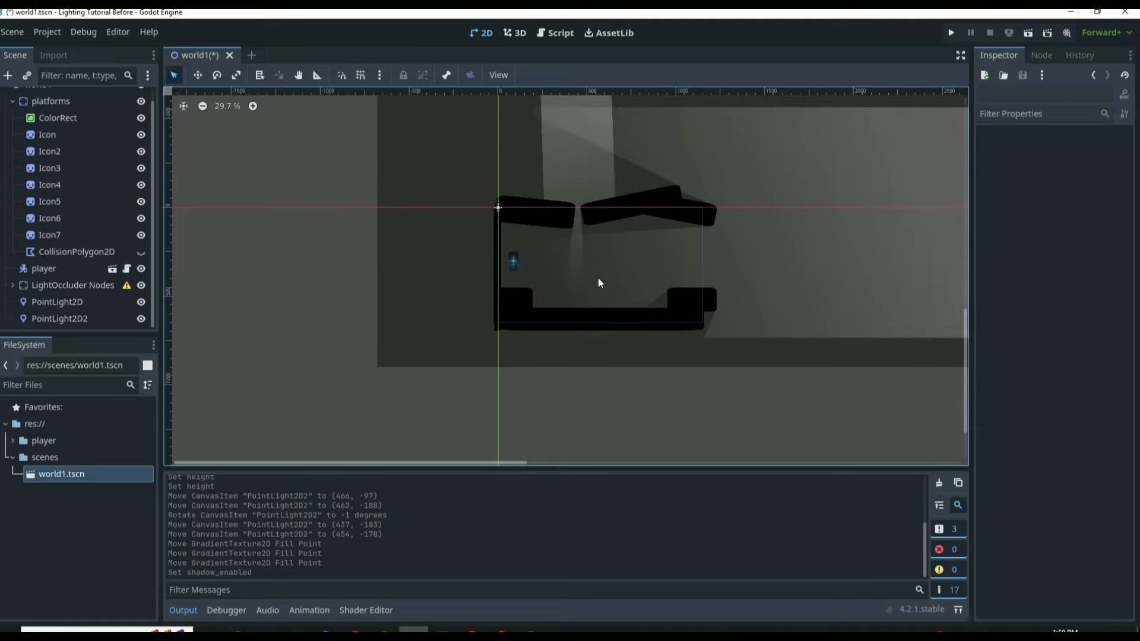
pyautogui.scroll(15, 573, 207)
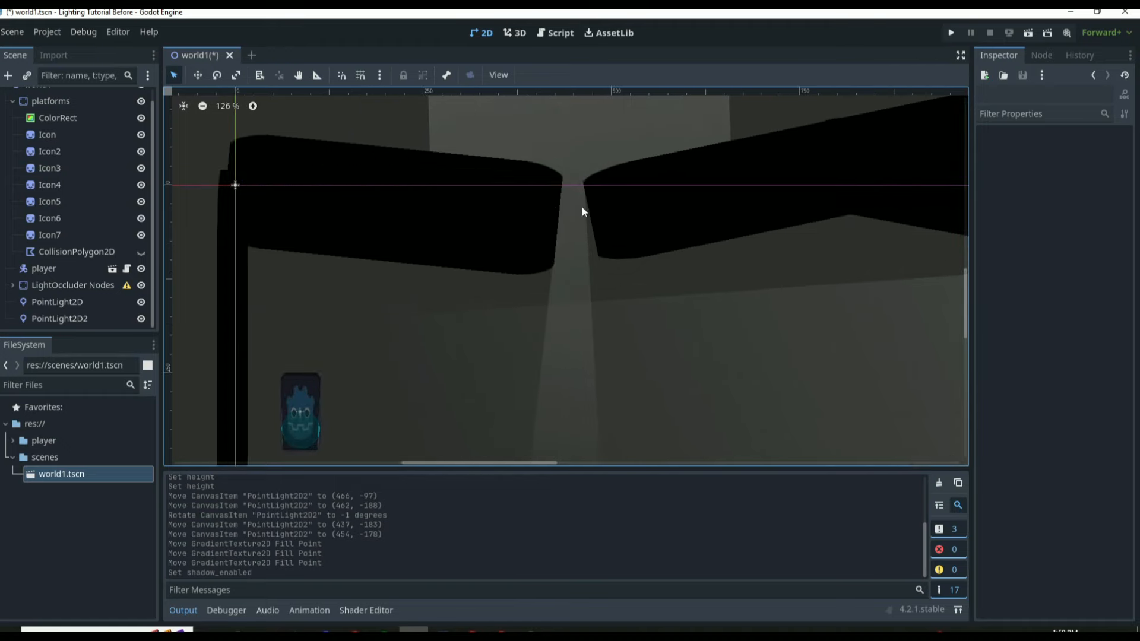
pyautogui.click(585, 169)
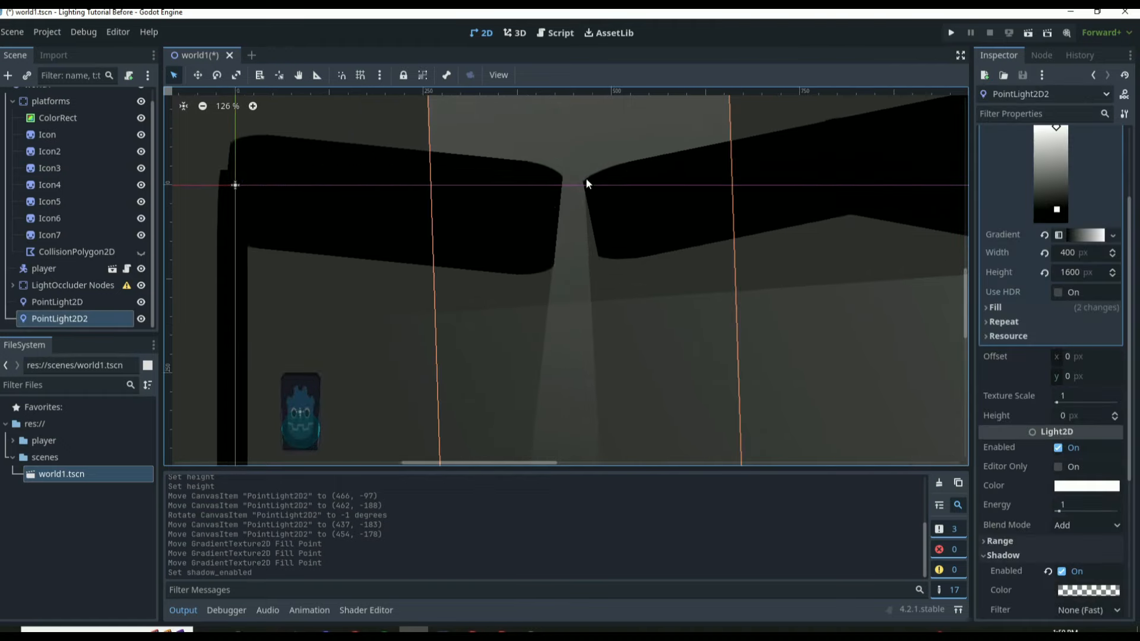
pyautogui.scroll(-9, 582, 214)
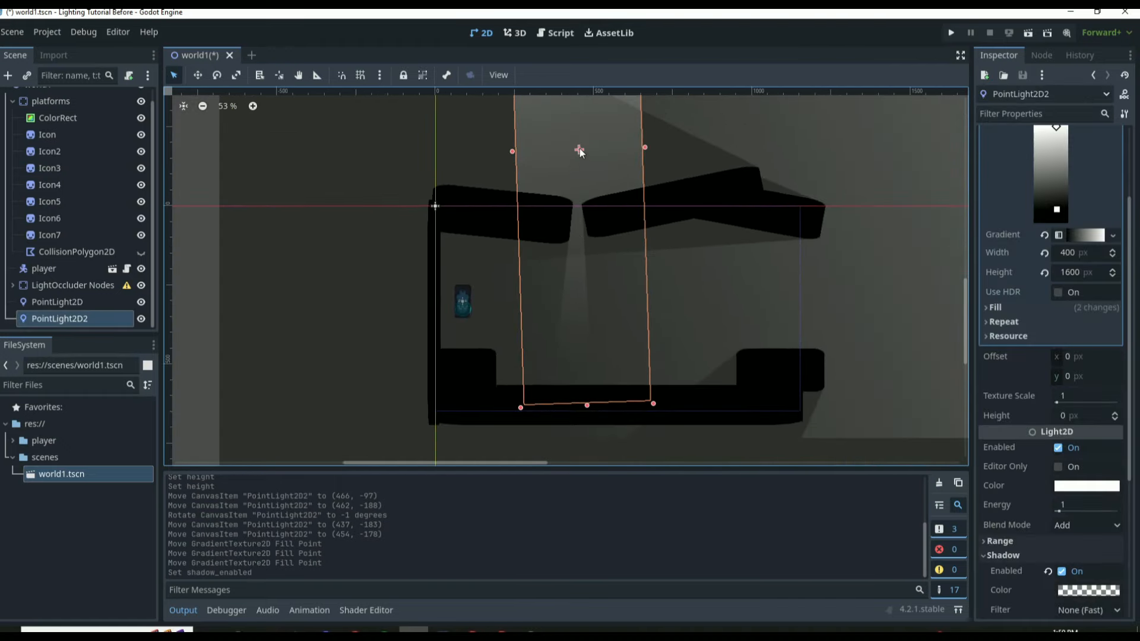
pyautogui.scroll(3, 580, 151)
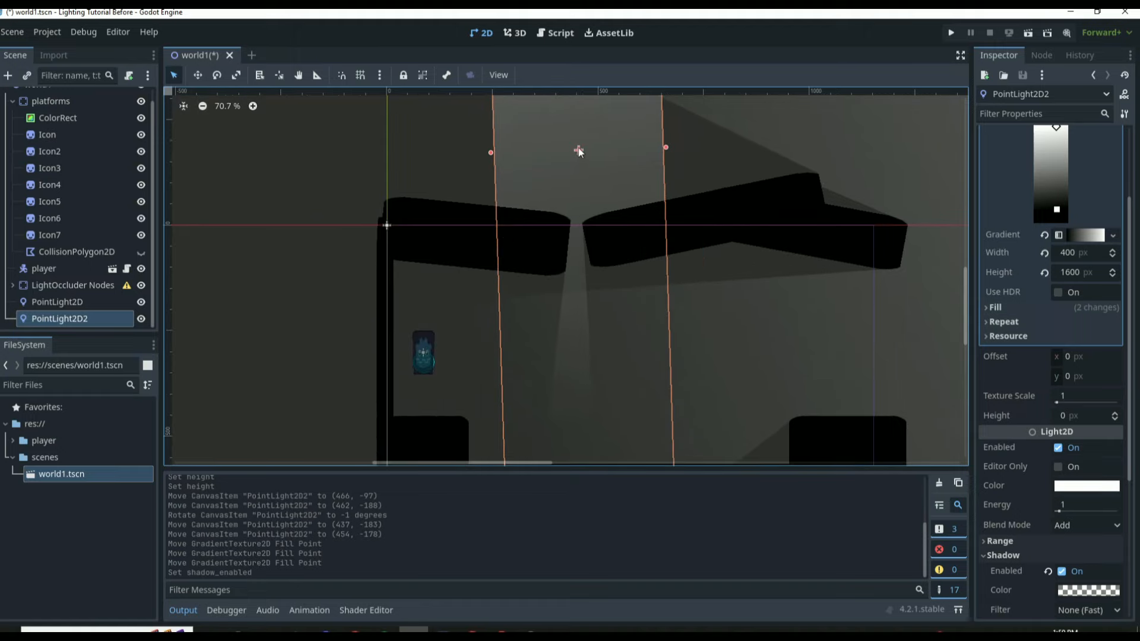
pyautogui.moveTo(579, 150); pyautogui.dragTo(579, 195)
pyautogui.scroll(-3, 579, 194)
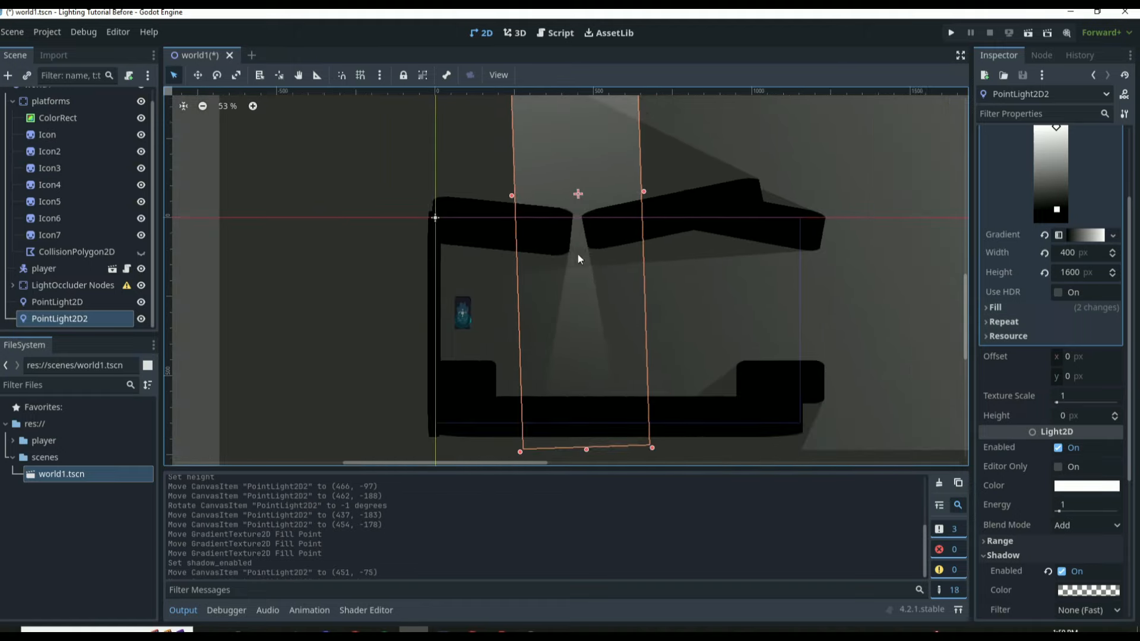
pyautogui.scroll(-8, 582, 311)
pyautogui.moveTo(581, 254)
pyautogui.mouseDown()
pyautogui.moveTo(580, 193)
pyautogui.moveTo(577, 259)
pyautogui.mouseUp()
pyautogui.scroll(10, 582, 265)
pyautogui.scroll(-7, 576, 300)
pyautogui.scroll(5, 577, 285)
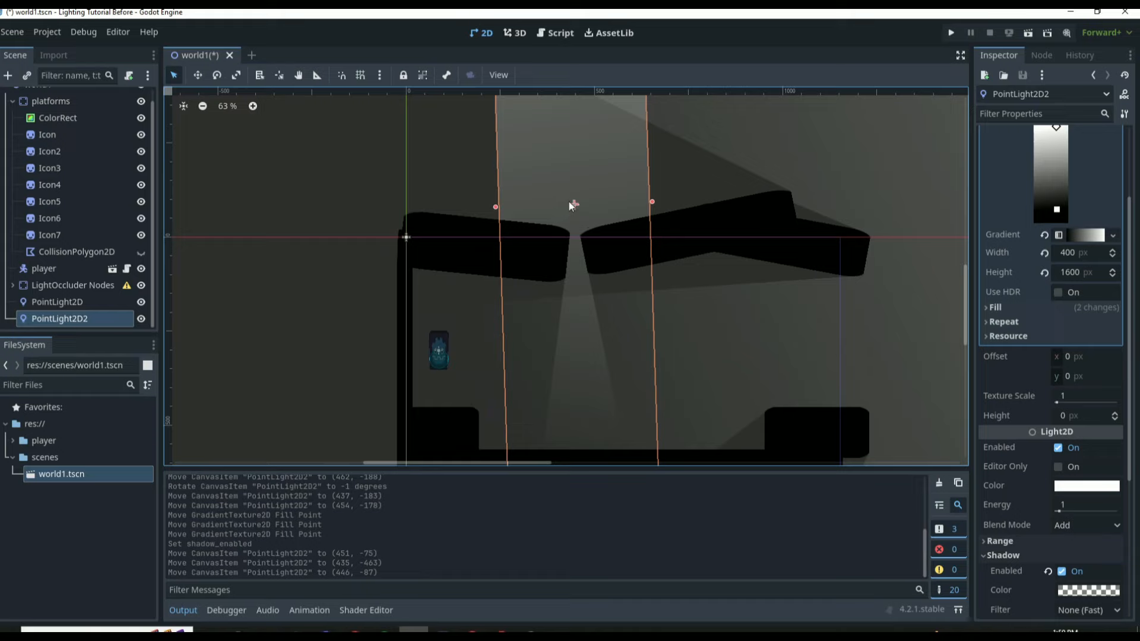
pyautogui.moveTo(570, 204)
pyautogui.mouseDown()
pyautogui.moveTo(573, 222)
pyautogui.moveTo(572, 211)
pyautogui.mouseUp()
pyautogui.scroll(-4, 573, 214)
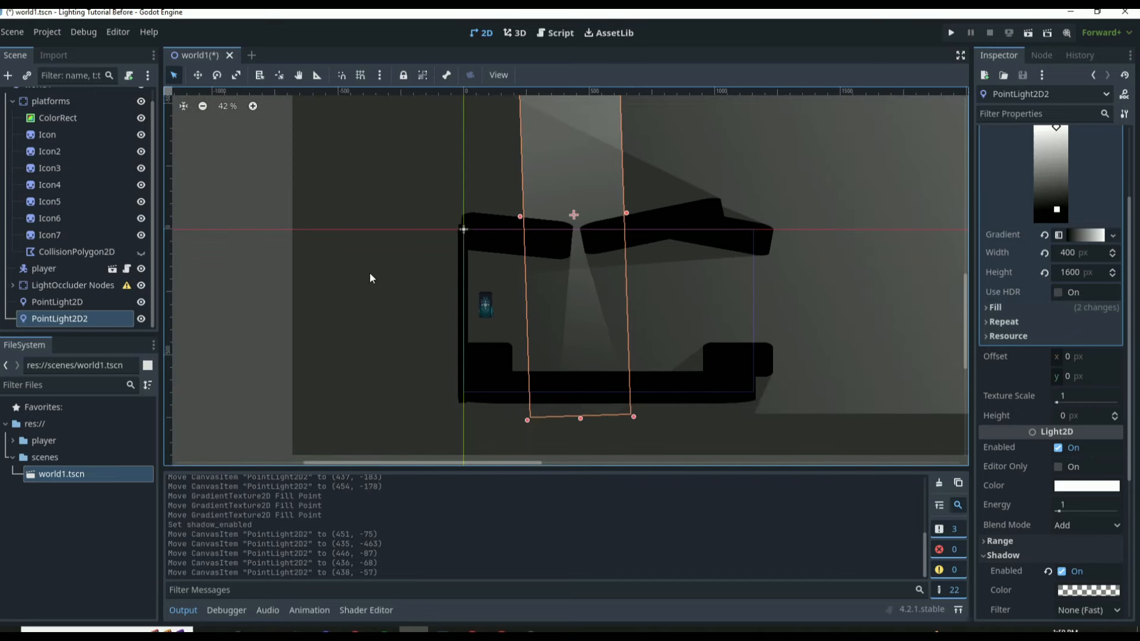
# - Set the energy of the light shining through the platform gap to 2
pyautogui.click(369, 272)
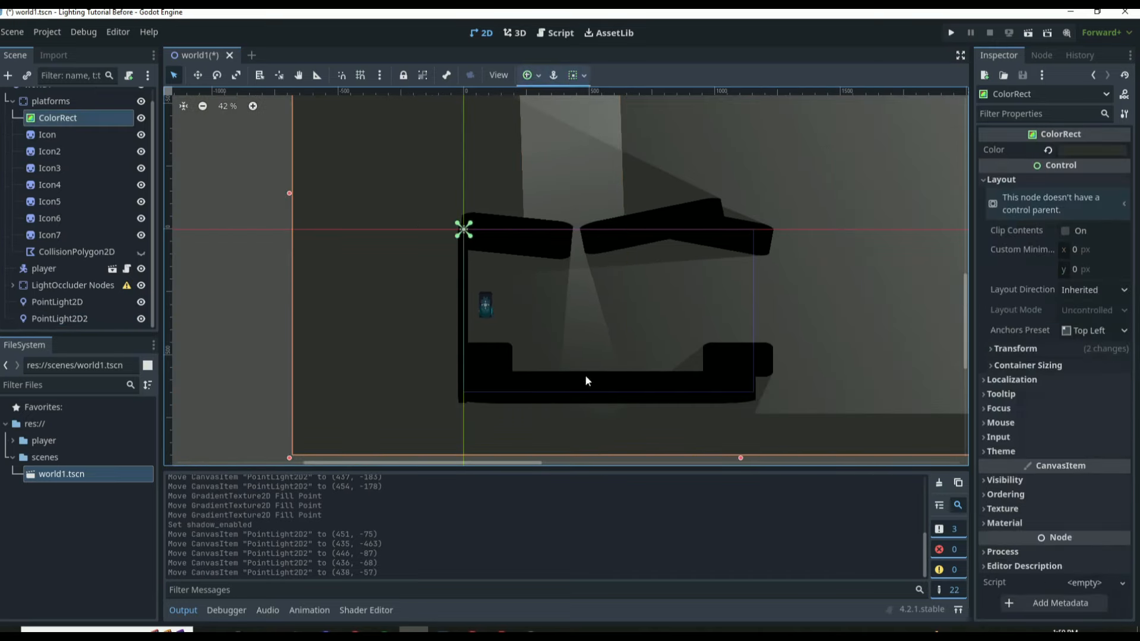
pyautogui.scroll(9, 575, 242)
pyautogui.scroll(-6, 585, 332)
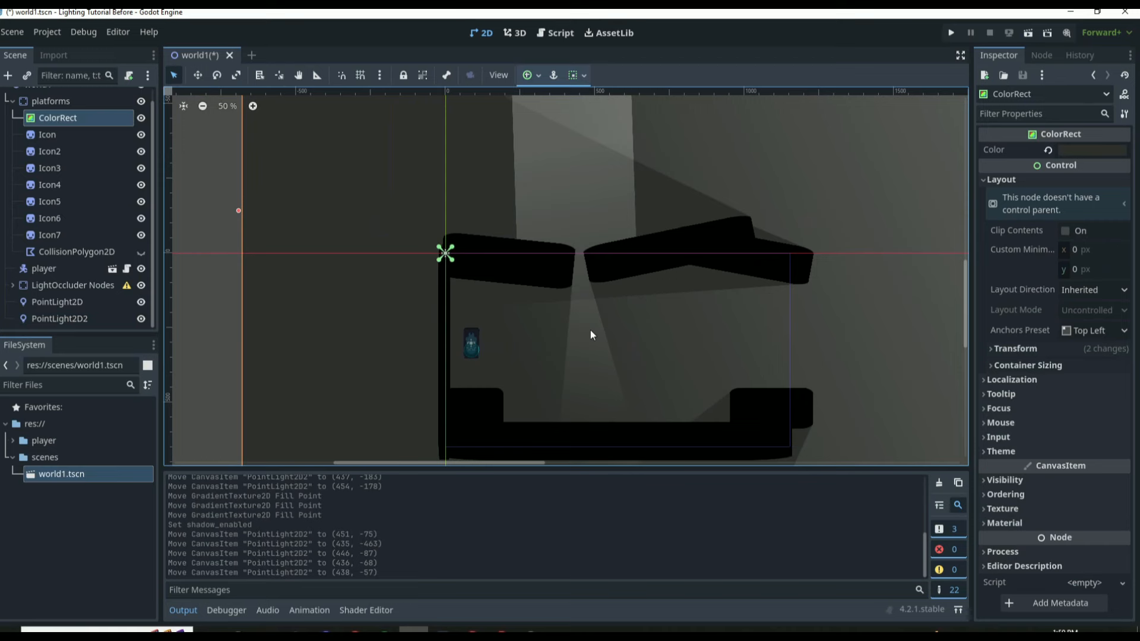
pyautogui.click(592, 315)
pyautogui.scroll(-3, 1069, 405)
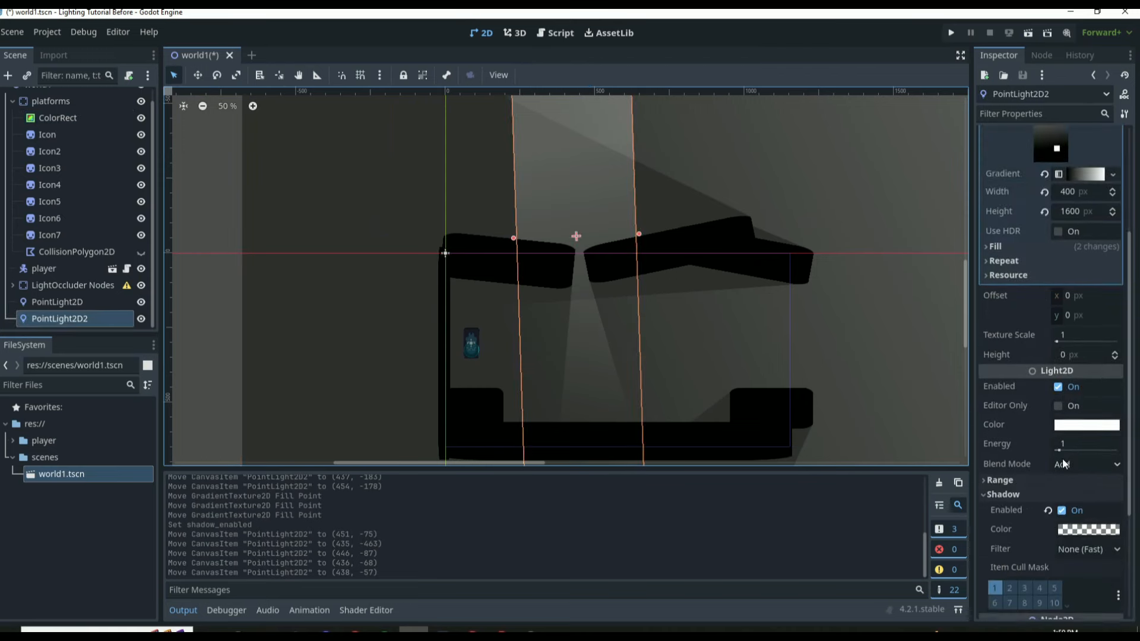
pyautogui.click(1085, 382)
pyautogui.write('2')
pyautogui.press('Return')
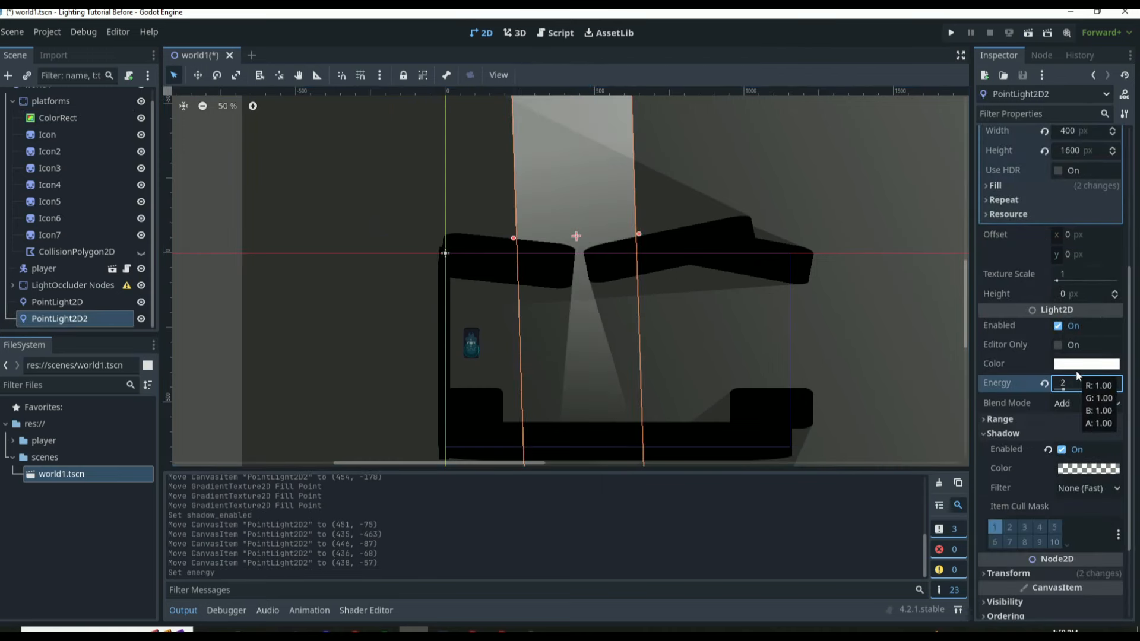
pyautogui.click(274, 284)
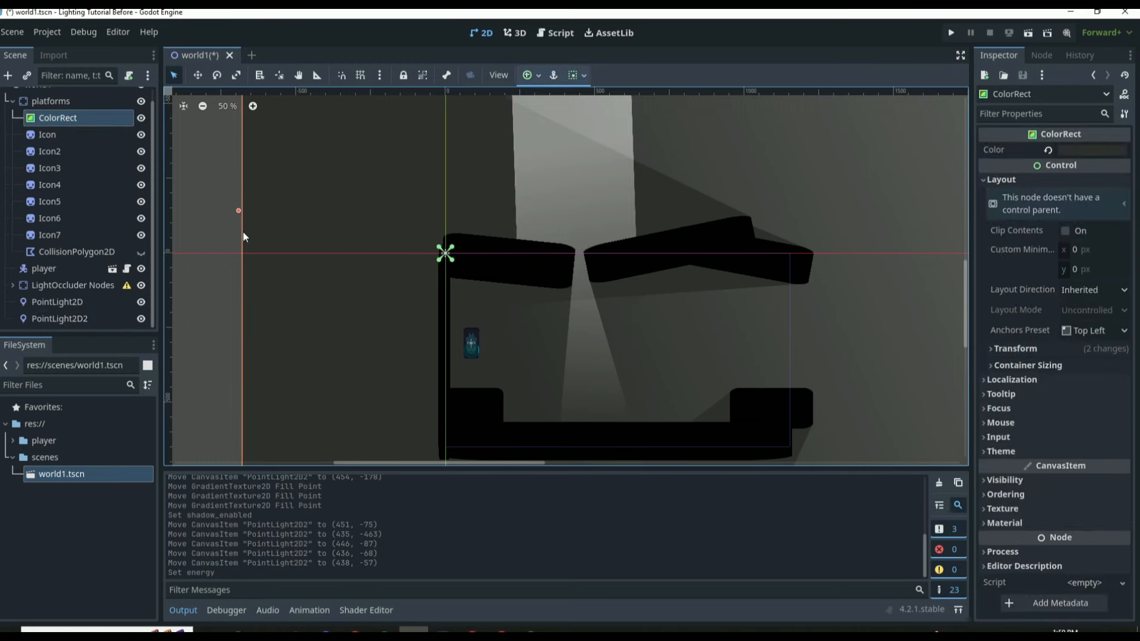
# - Run the current scene, move the player right and left with jumps to test the lights and shadows, and close the game
pyautogui.press('F6')
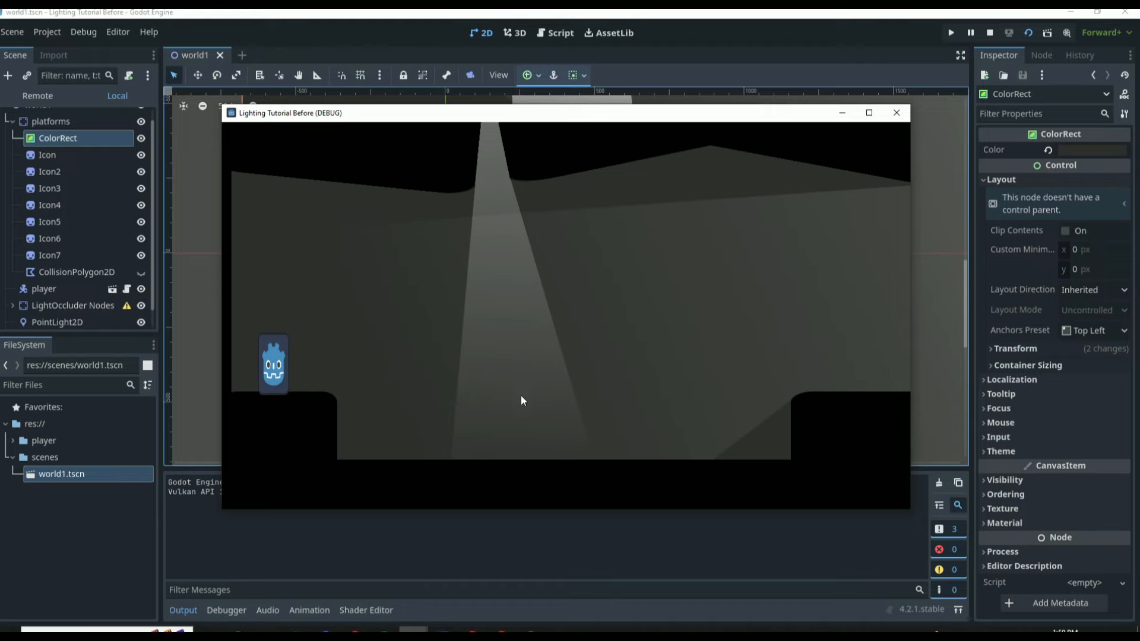
pyautogui.press('Right')
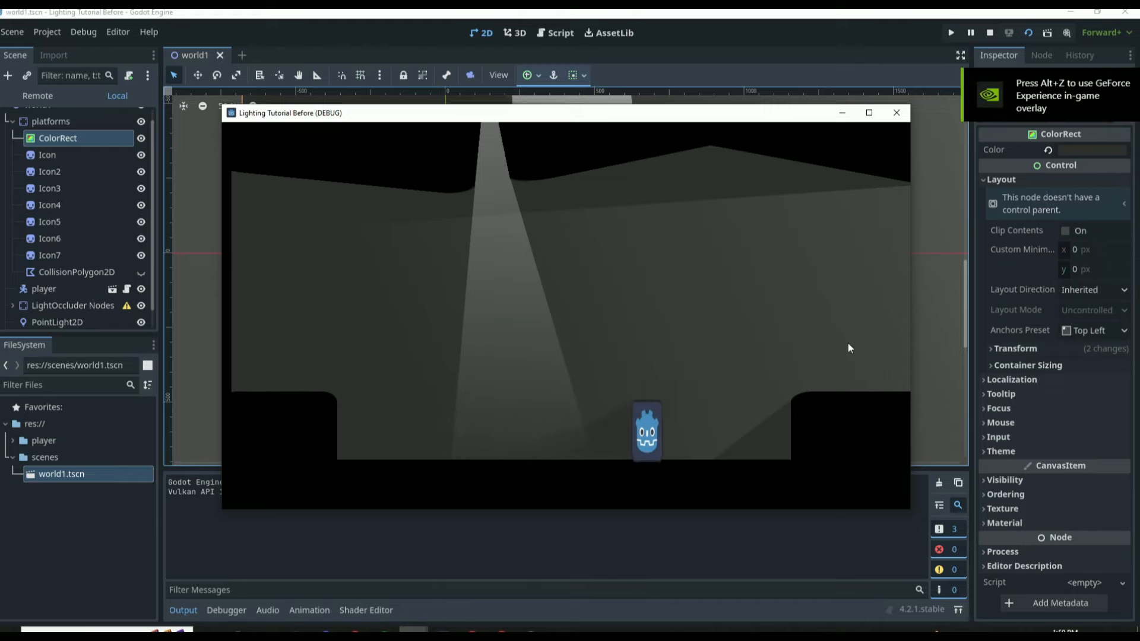
pyautogui.press('space')
pyautogui.press('Left')
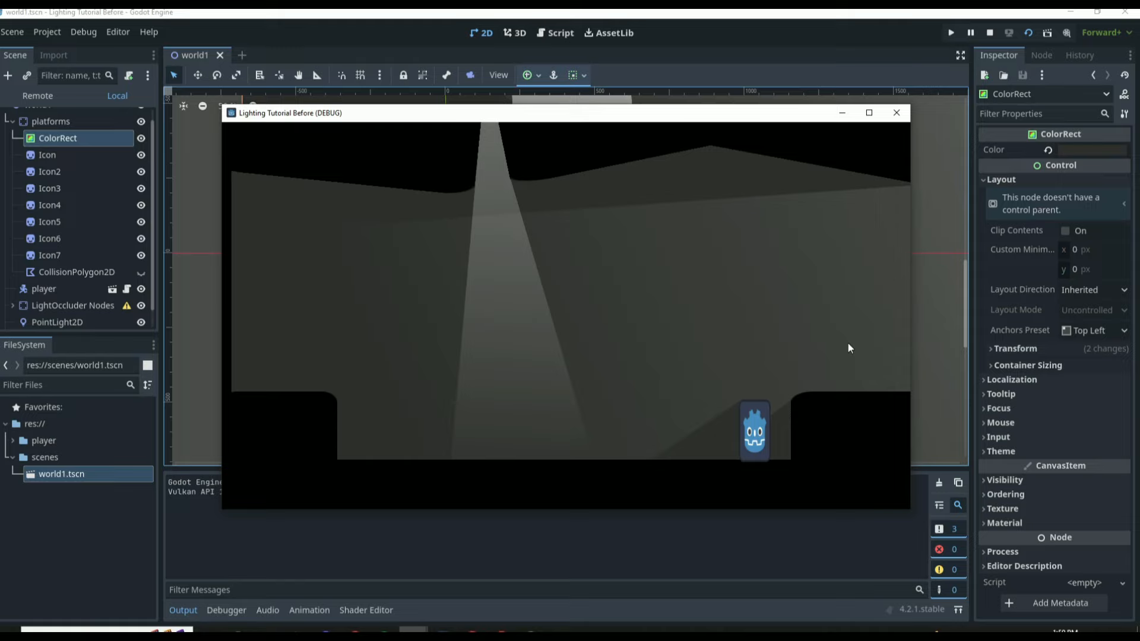
pyautogui.press('Right')
pyautogui.press('space')
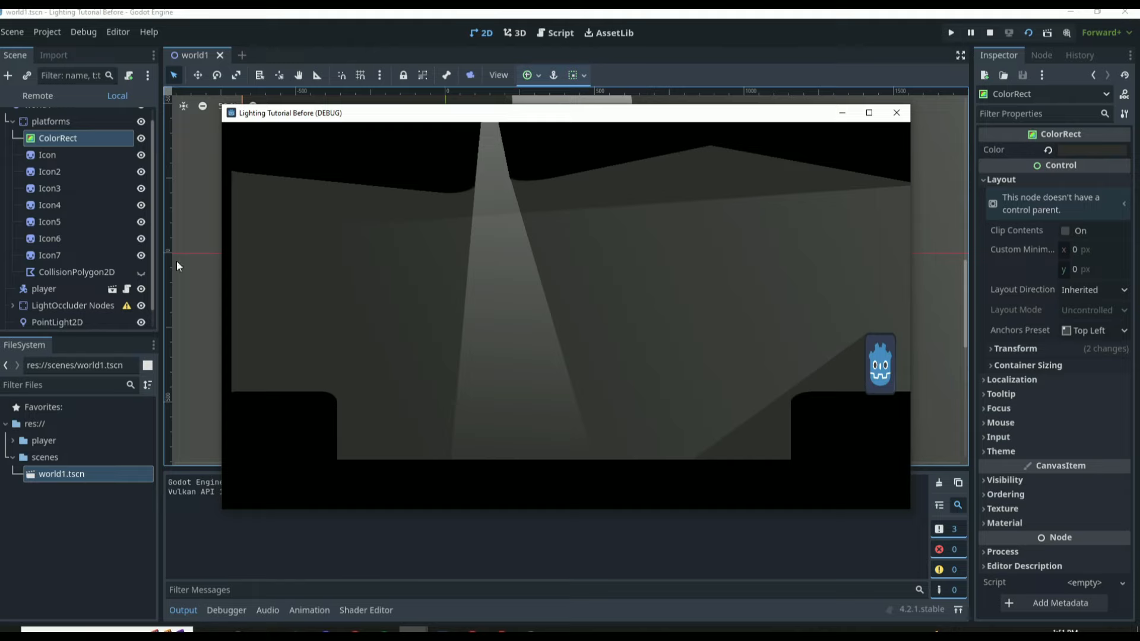
pyautogui.click(897, 112)
# - Toggle the visibility of the LightOccluder Nodes group repeatedly to compare the lighting with and without occluders, leaving it visible
pyautogui.scroll(-1, 583, 273)
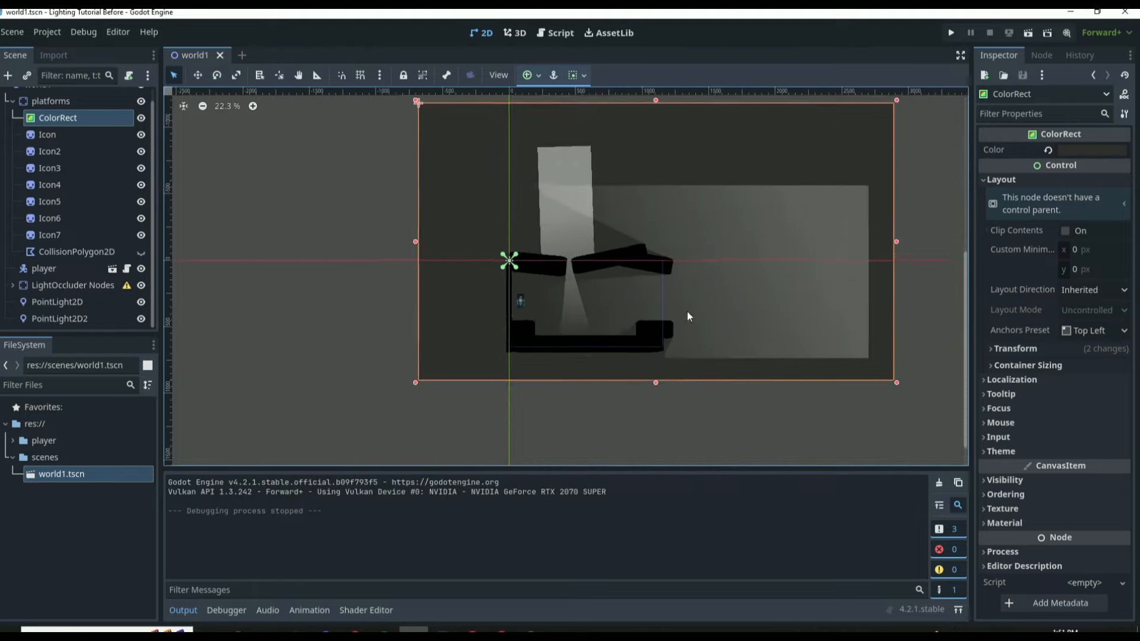
pyautogui.scroll(1, 687, 311)
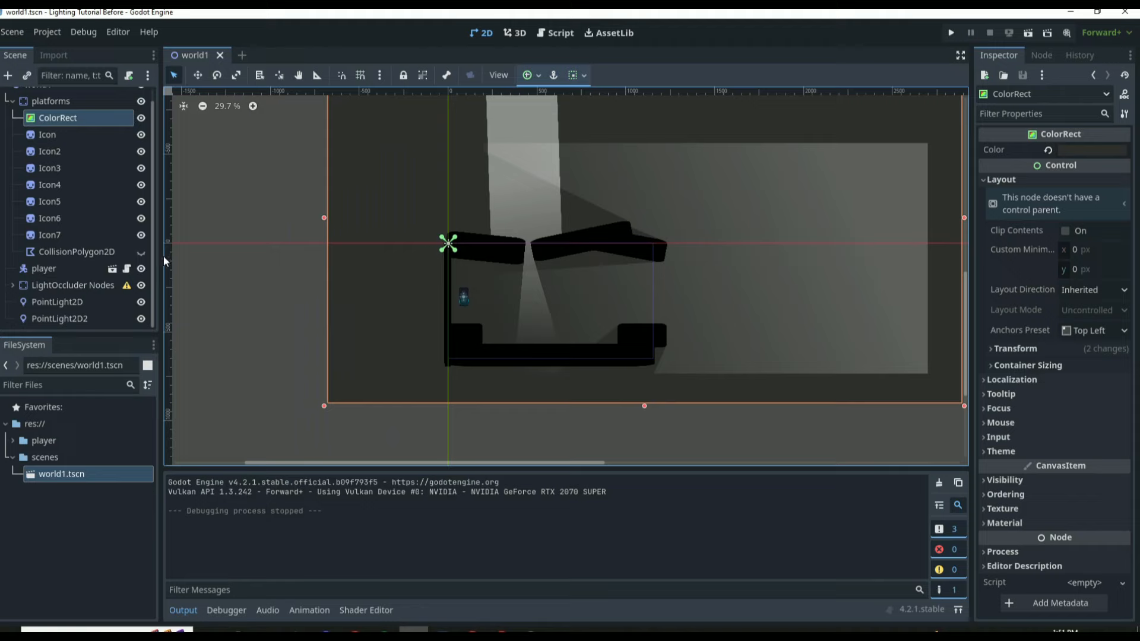
pyautogui.click(141, 285)
pyautogui.scroll(2, 444, 255)
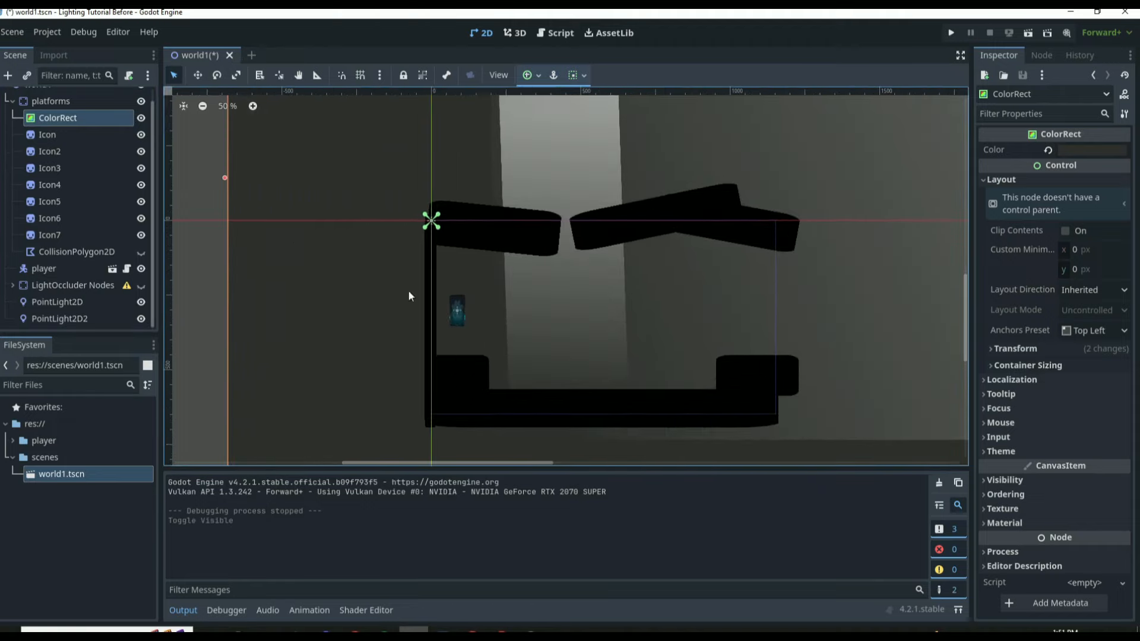
pyautogui.click(141, 284)
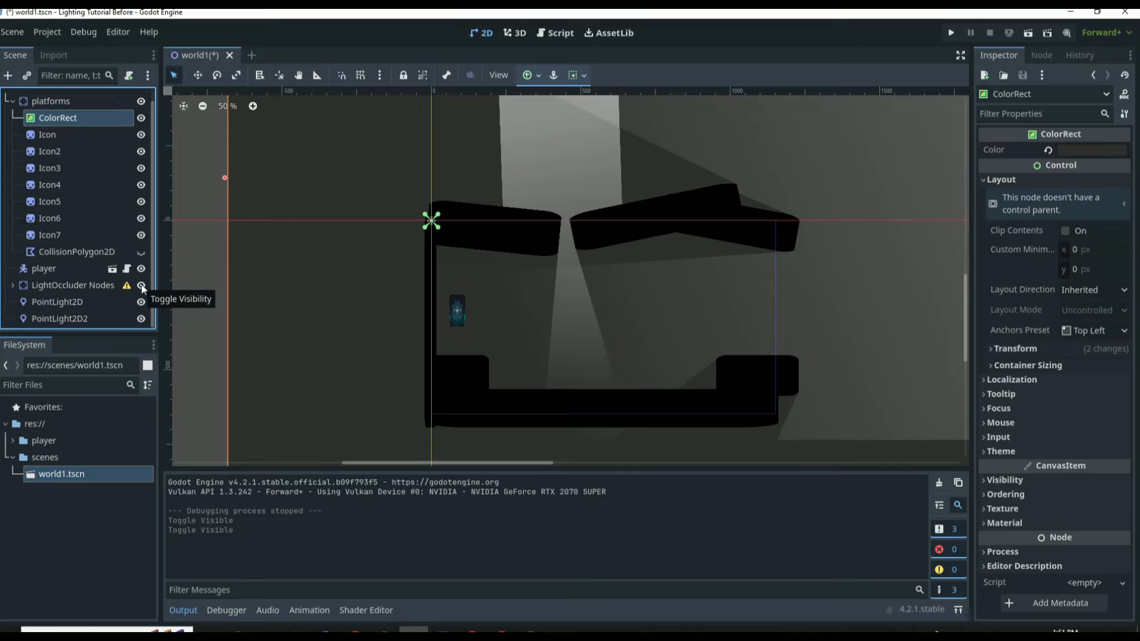
pyautogui.click(141, 285)
pyautogui.click(141, 285)
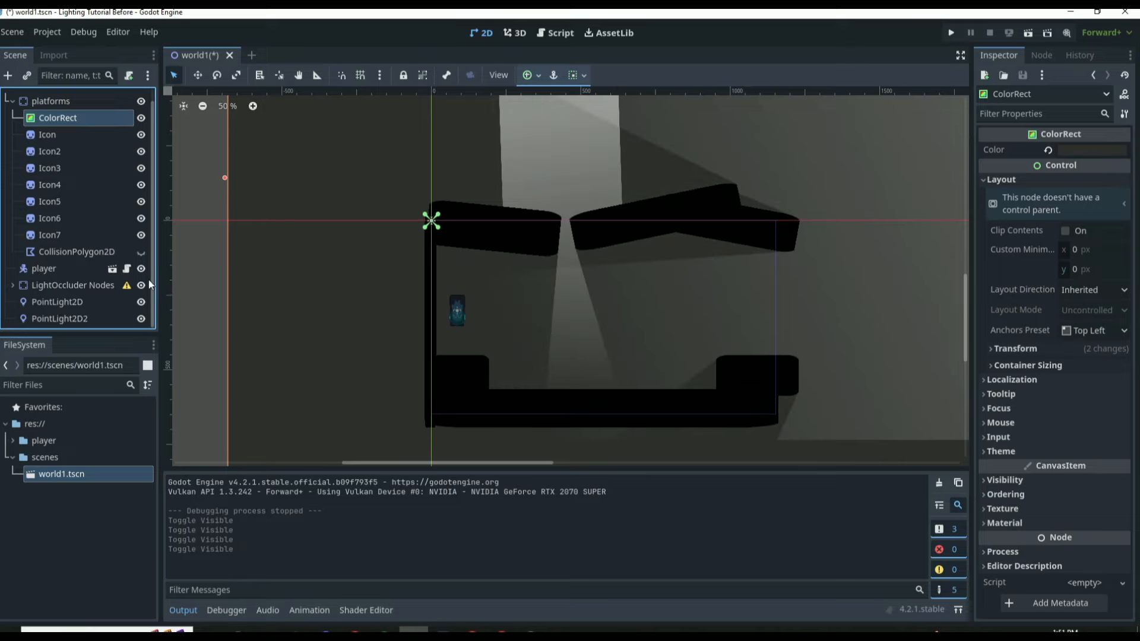
pyautogui.click(141, 285)
pyautogui.click(142, 285)
pyautogui.click(142, 285)
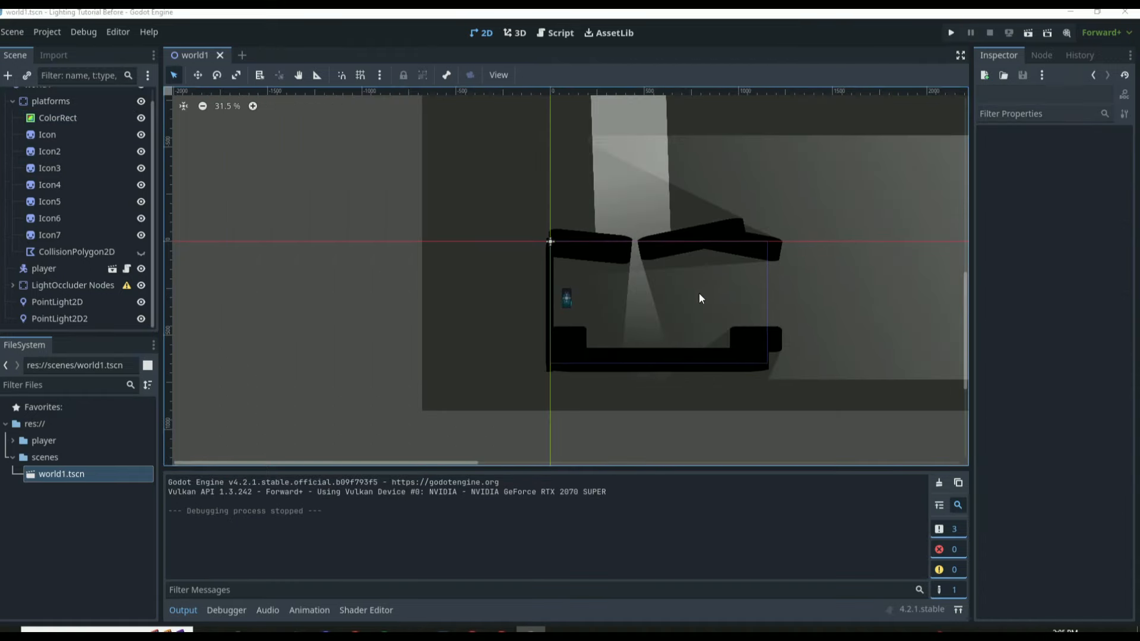
# - View the PointLight2D's gradient settings, then run the project and move the player through the light beam and shadows
pyautogui.scroll(1, 694, 299)
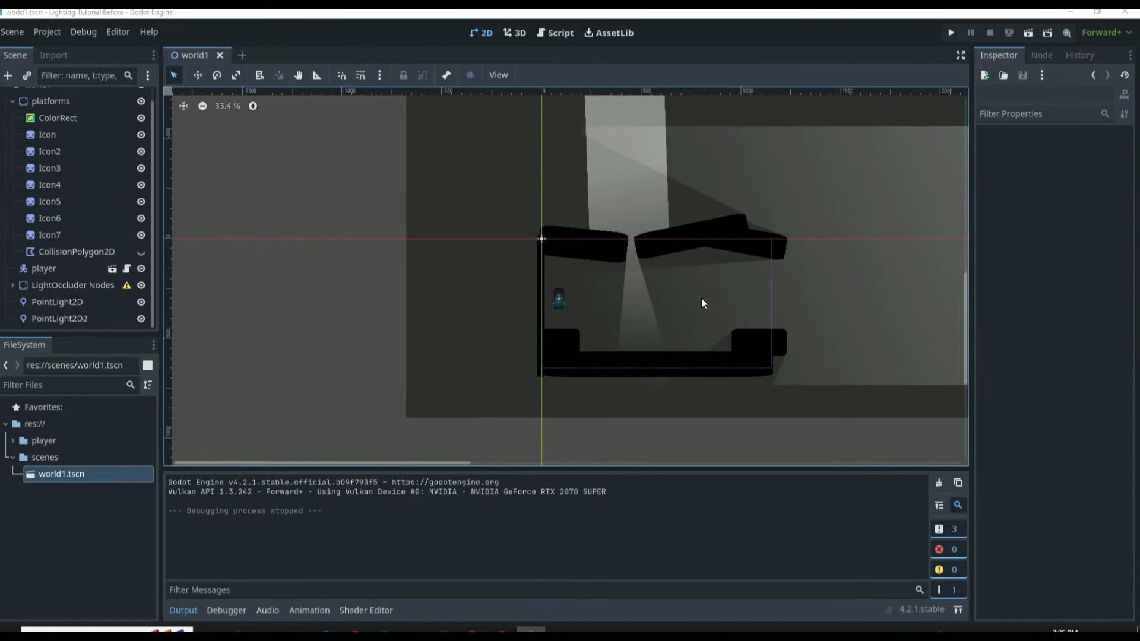
pyautogui.click(98, 302)
pyautogui.scroll(3, 789, 297)
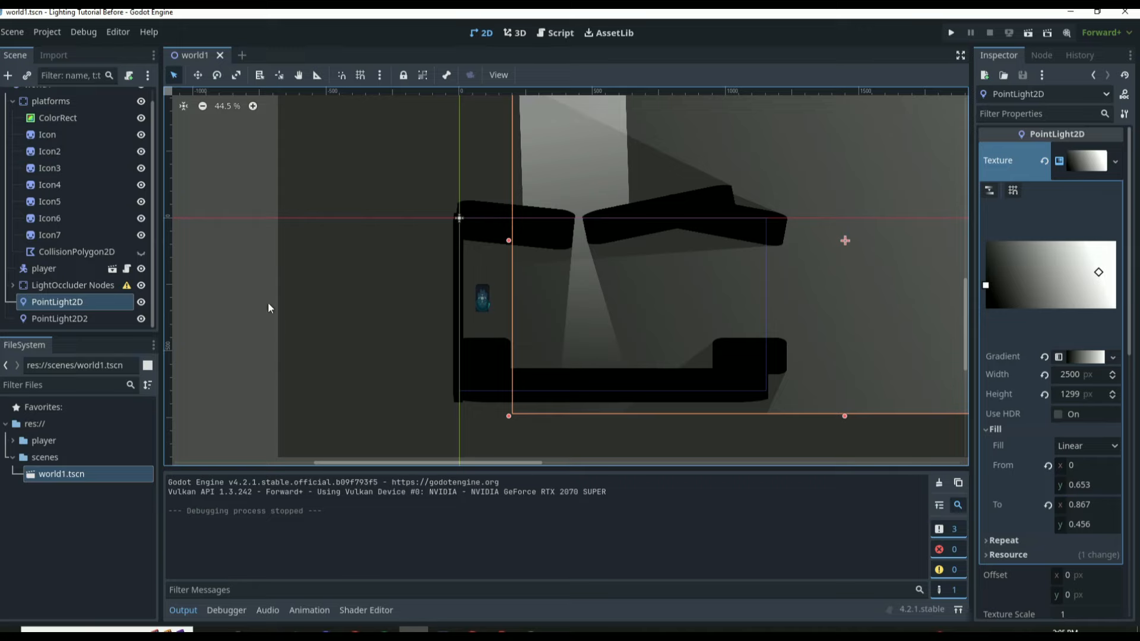
pyautogui.press('F5')
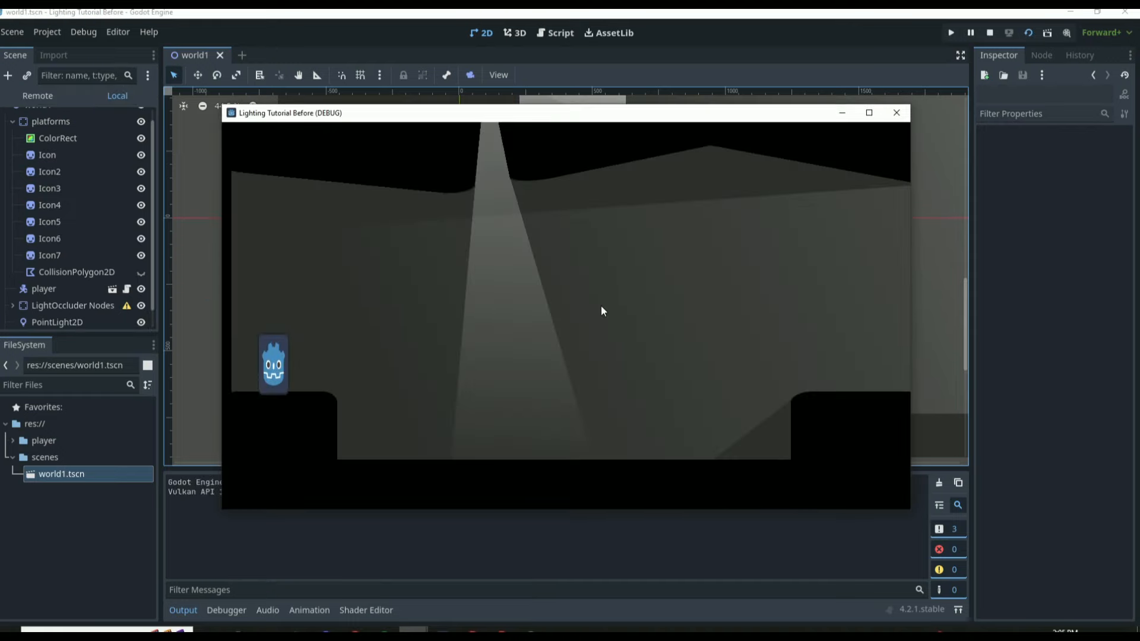
pyautogui.press('Right')
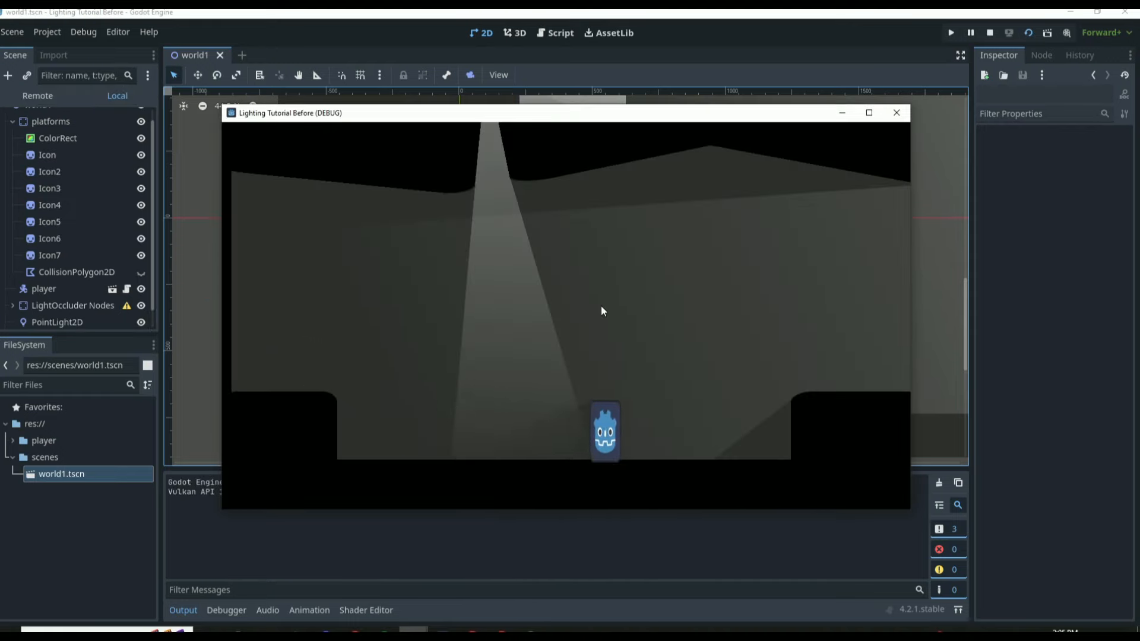
pyautogui.press('Left')
pyautogui.press('Right')
pyautogui.press('space')
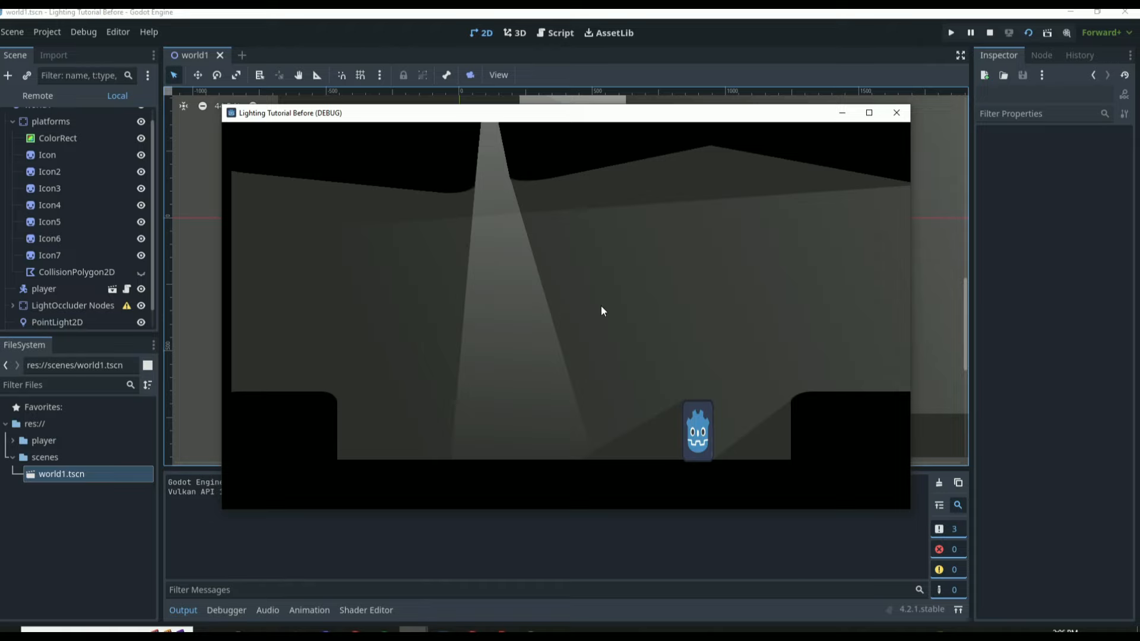
pyautogui.press('Left')
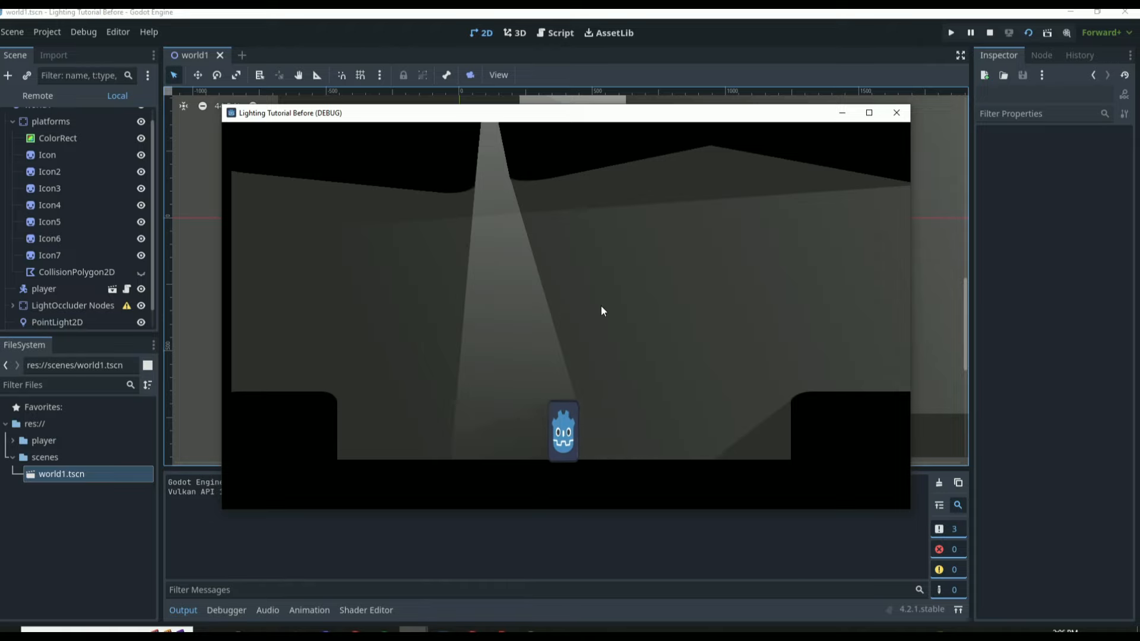
pyautogui.press('space')
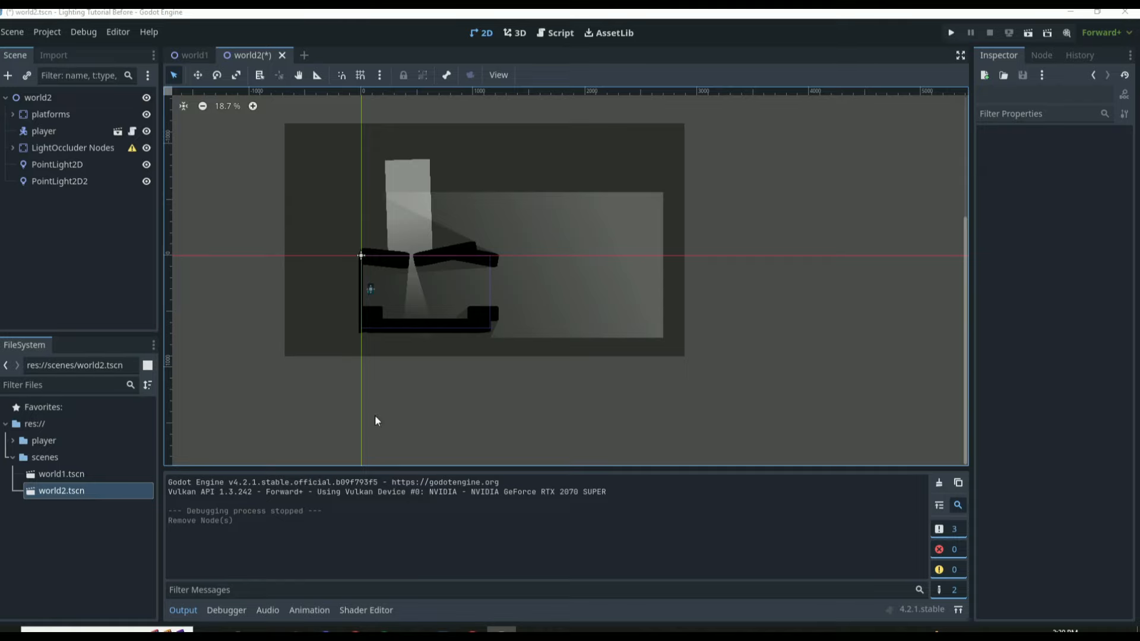
# - Compare the world2 scene with world1, ending on world2 with its root node selected
pyautogui.scroll(-1, 255, 277)
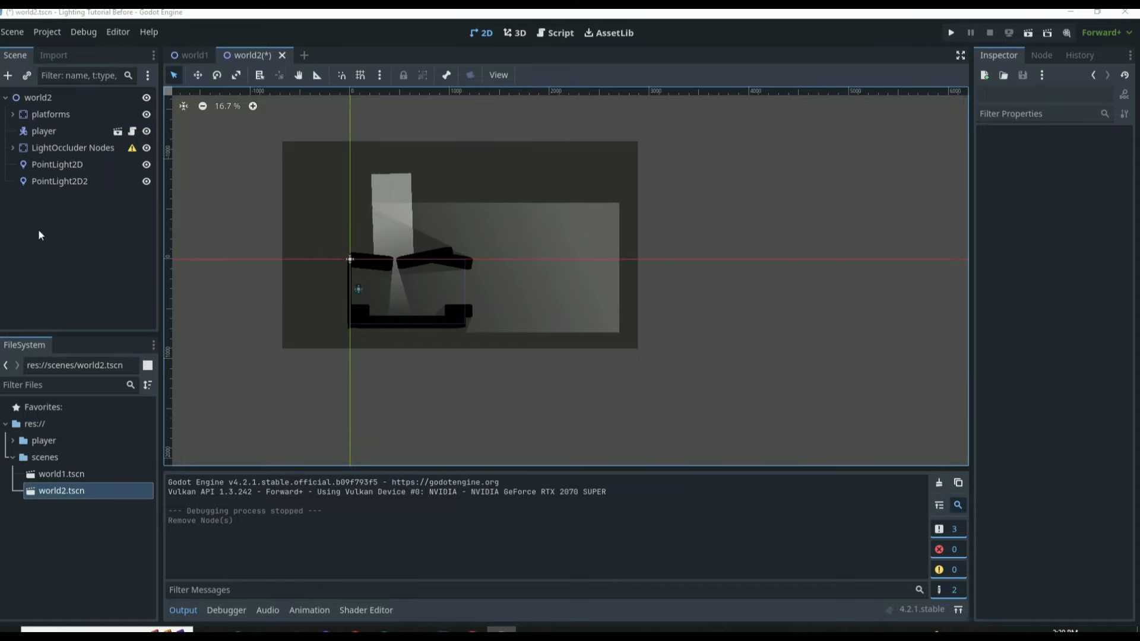
pyautogui.scroll(2, 354, 341)
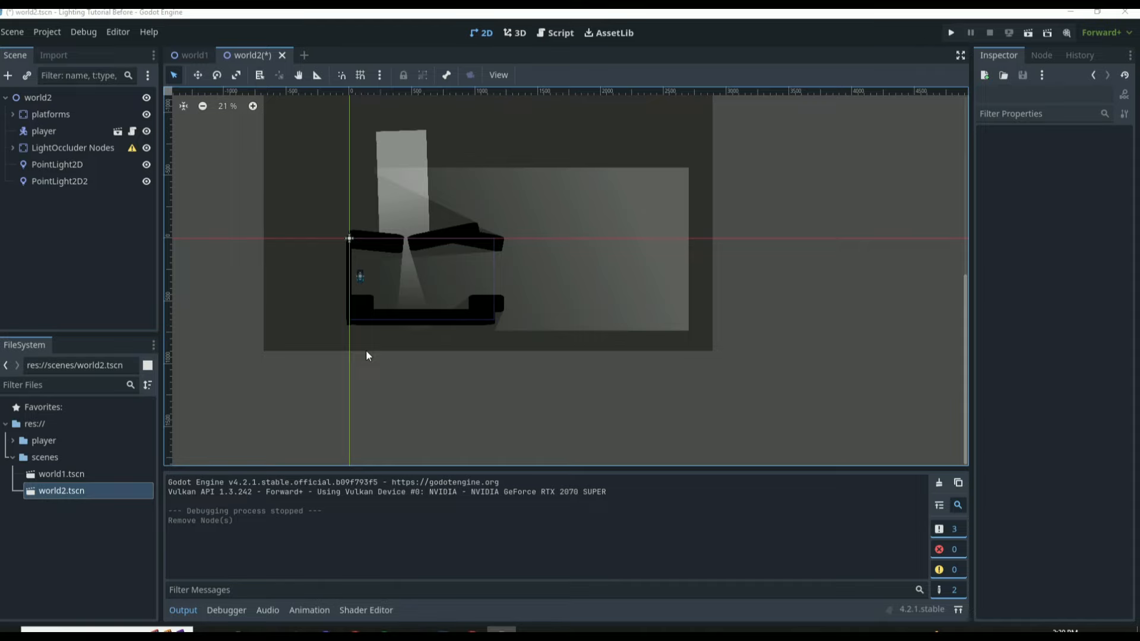
pyautogui.scroll(-4, 526, 344)
pyautogui.scroll(1, 365, 277)
pyautogui.scroll(1, 365, 277)
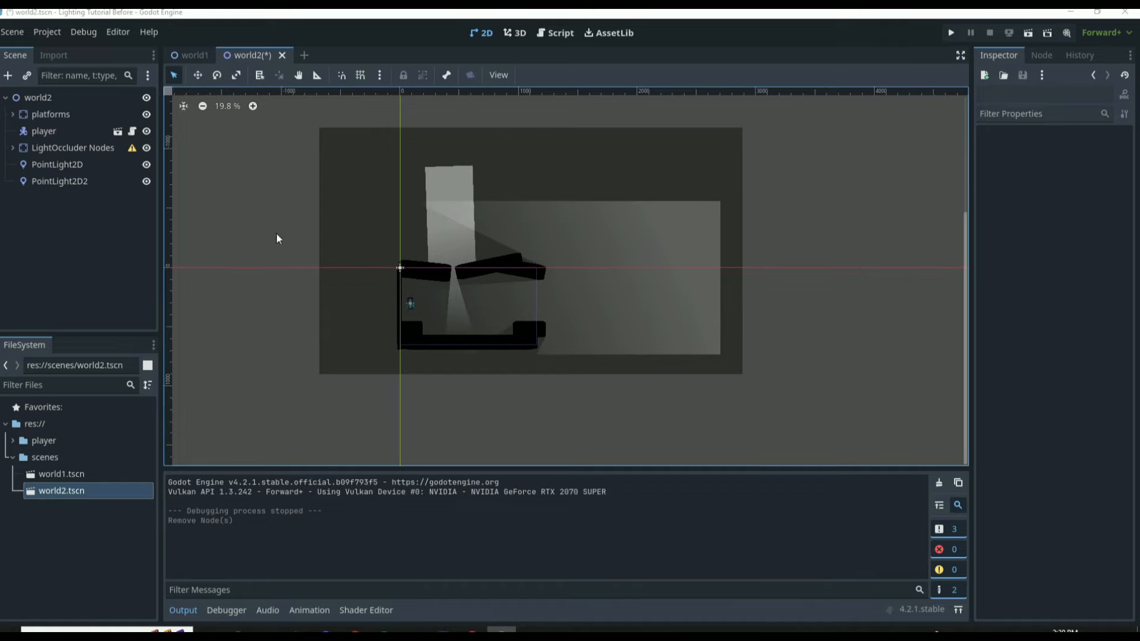
pyautogui.click(84, 97)
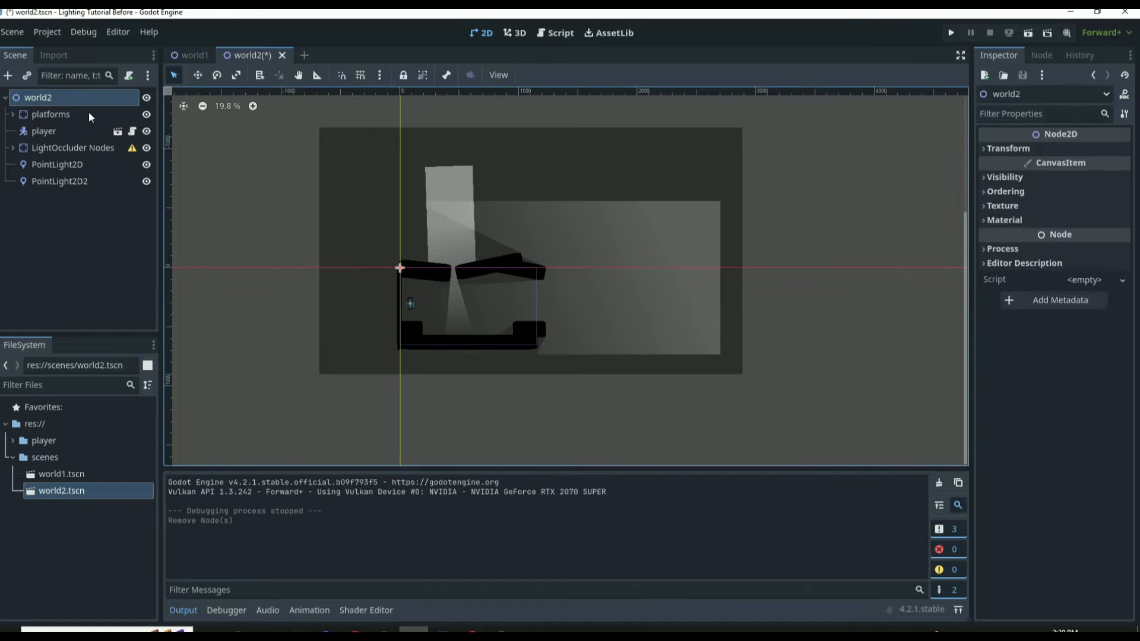
pyautogui.click(203, 57)
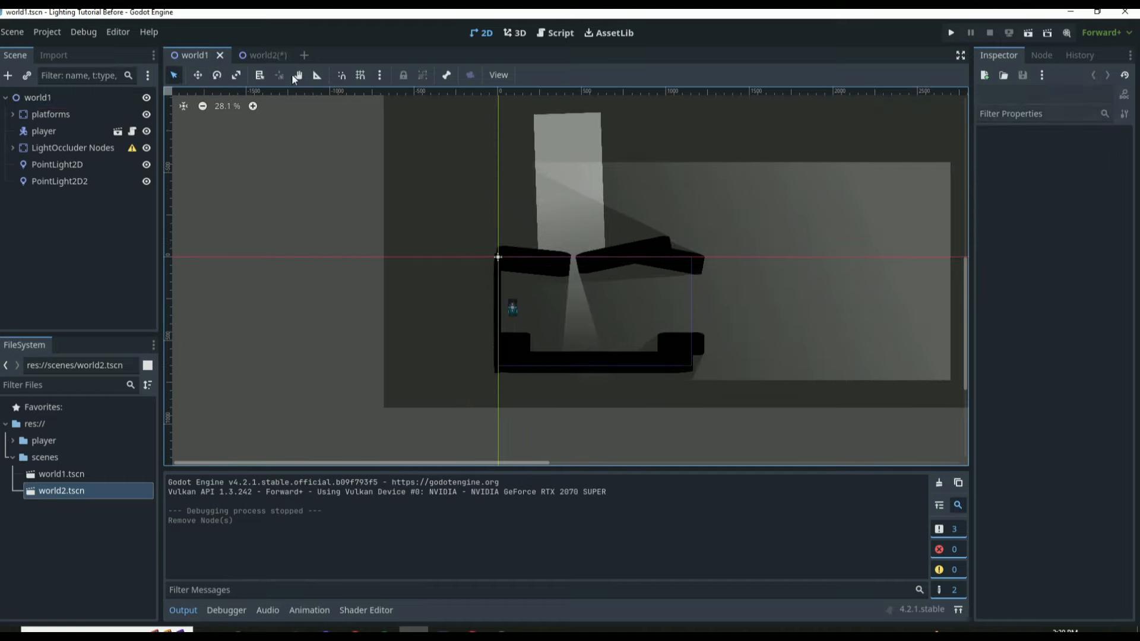
pyautogui.click(267, 56)
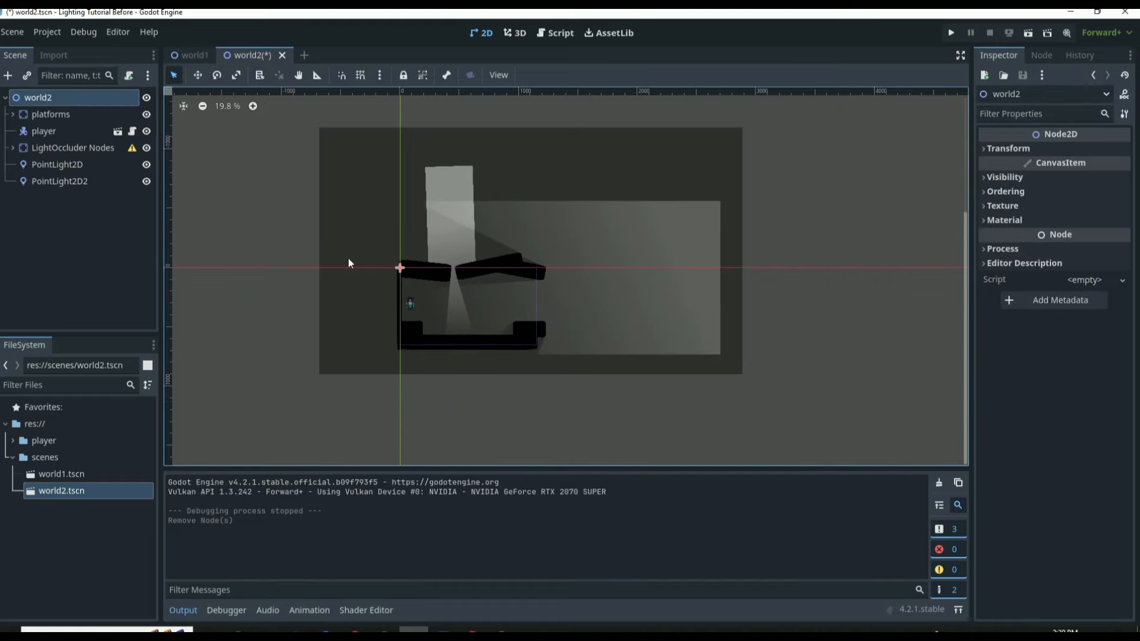
pyautogui.click(191, 58)
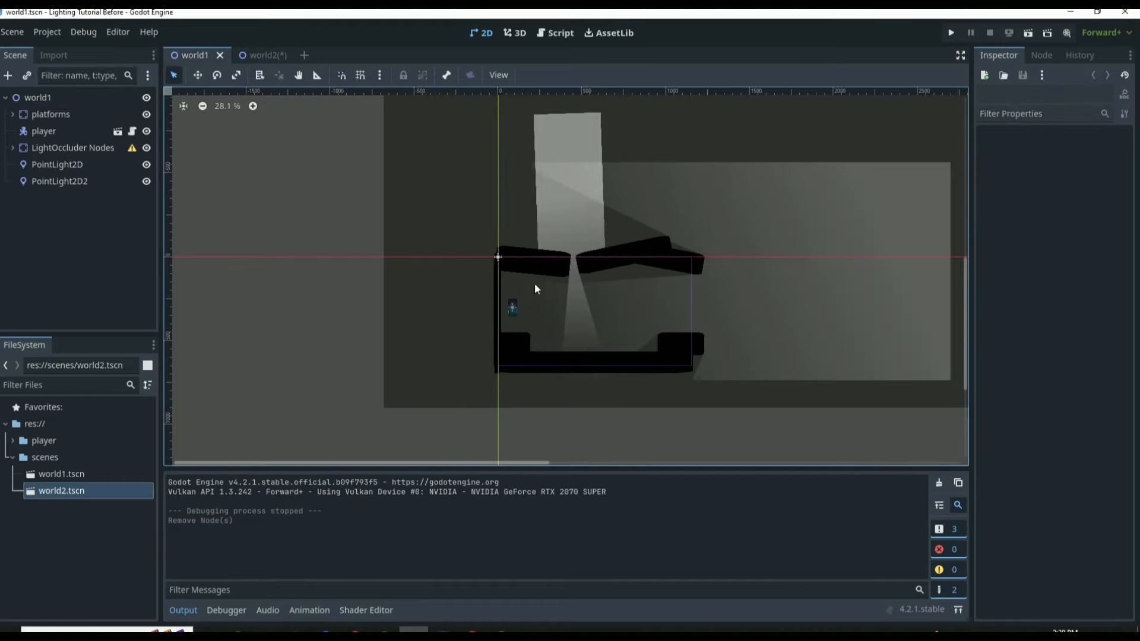
pyautogui.scroll(3, 717, 329)
pyautogui.click(261, 55)
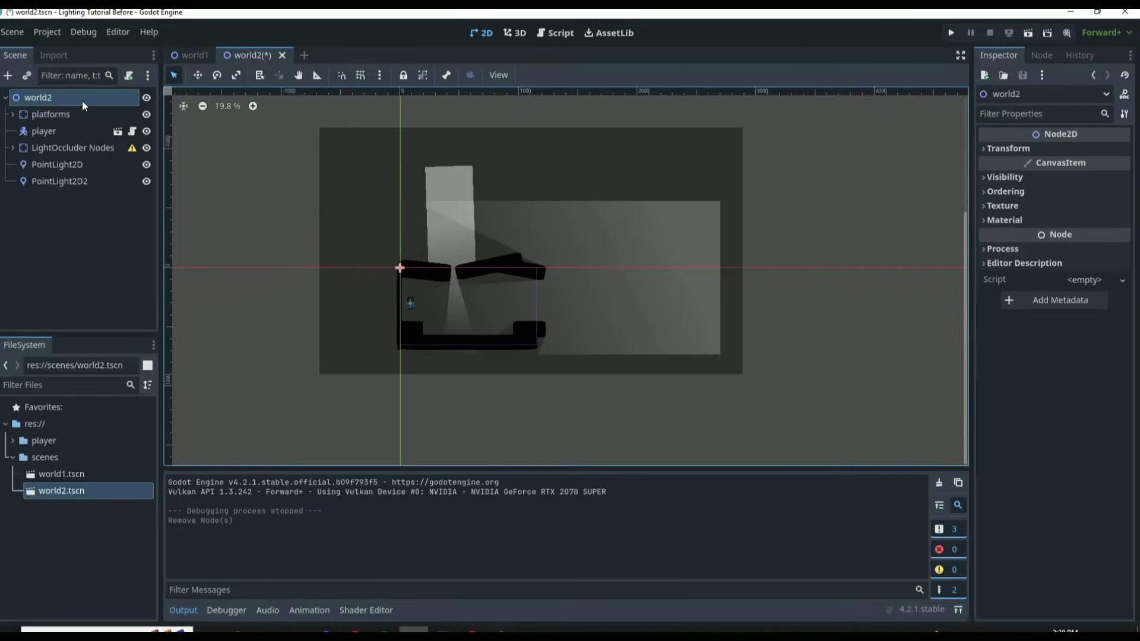
# - Add a WorldEnvironment node to world2, assign it a new Environment resource and open that resource's settings
pyautogui.click(7, 75)
pyautogui.write('world')
pyautogui.press('Return')
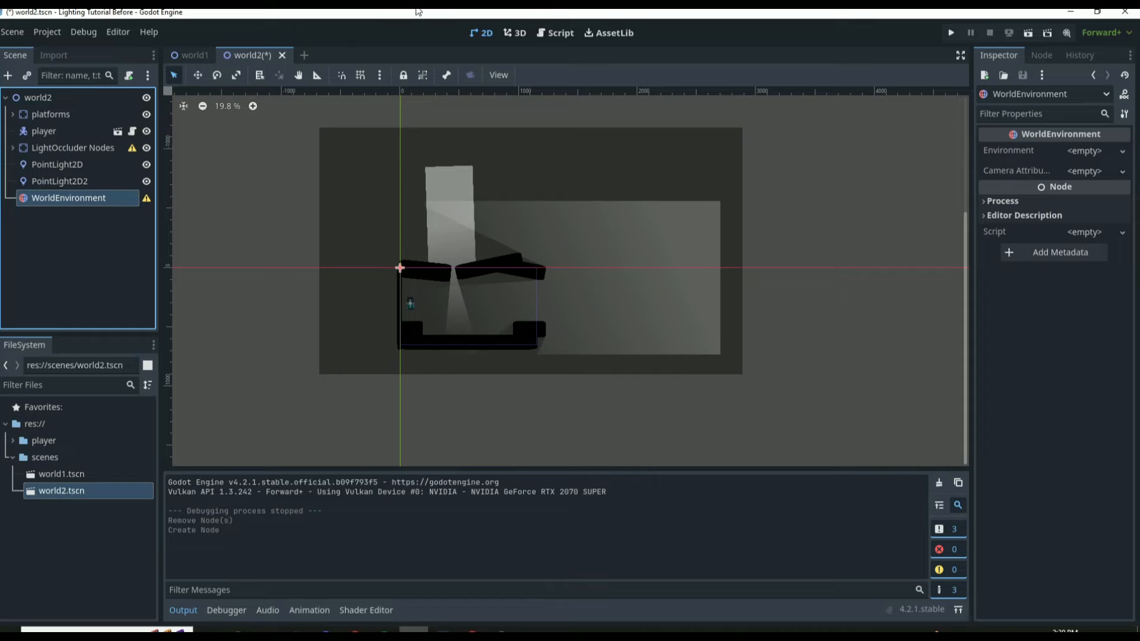
pyautogui.click(1087, 153)
pyautogui.click(1081, 166)
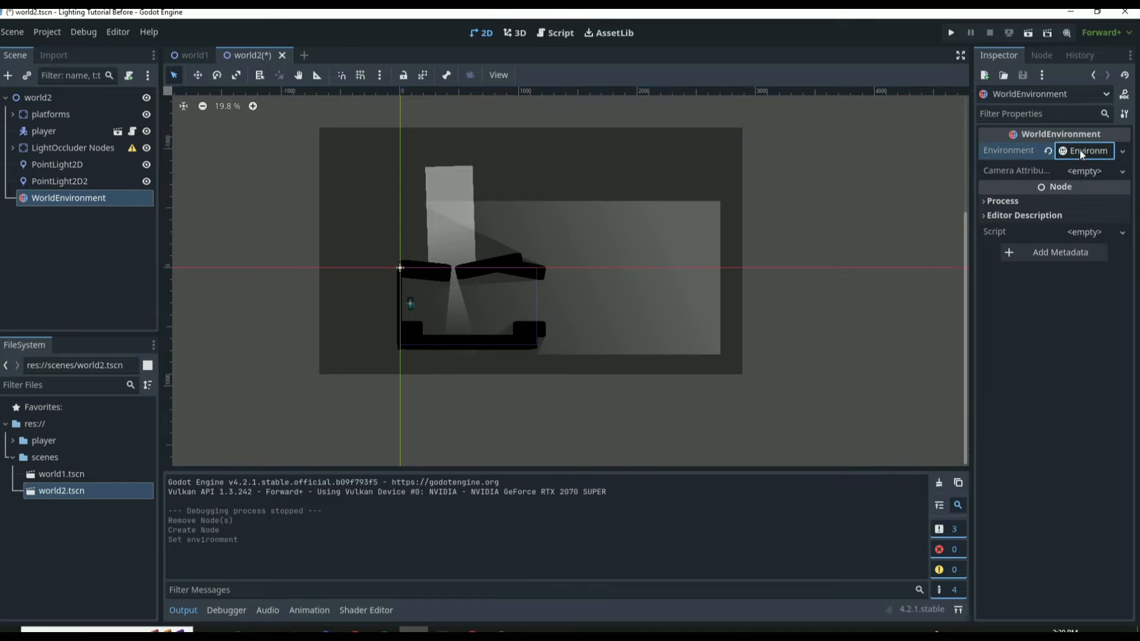
pyautogui.click(1079, 151)
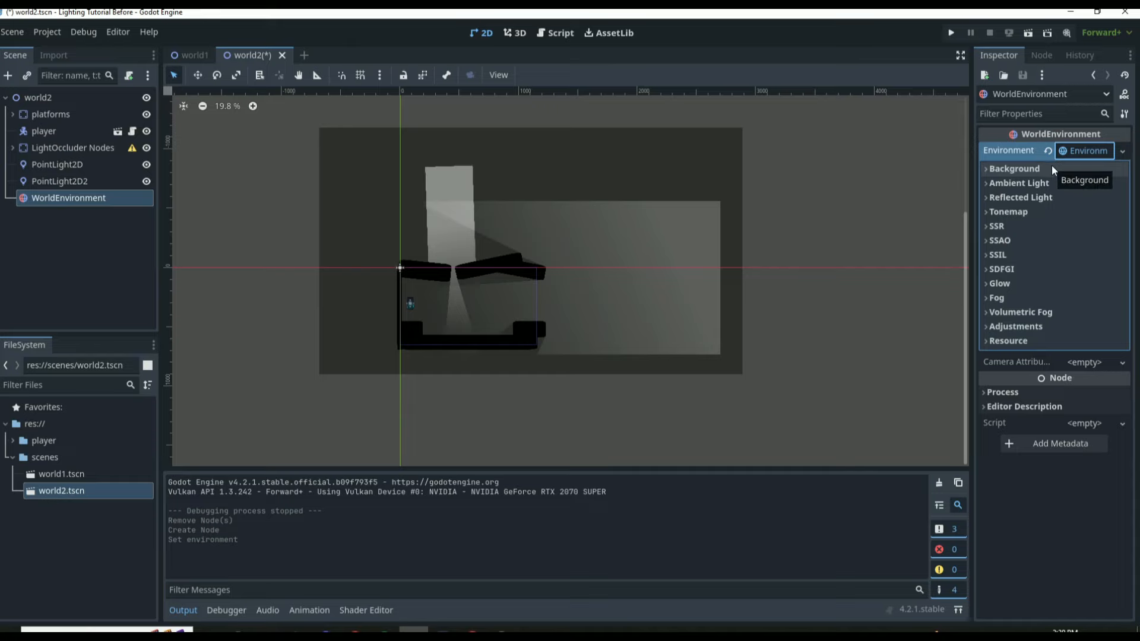
# - Set the Environment's background mode to Canvas
pyautogui.click(1052, 169)
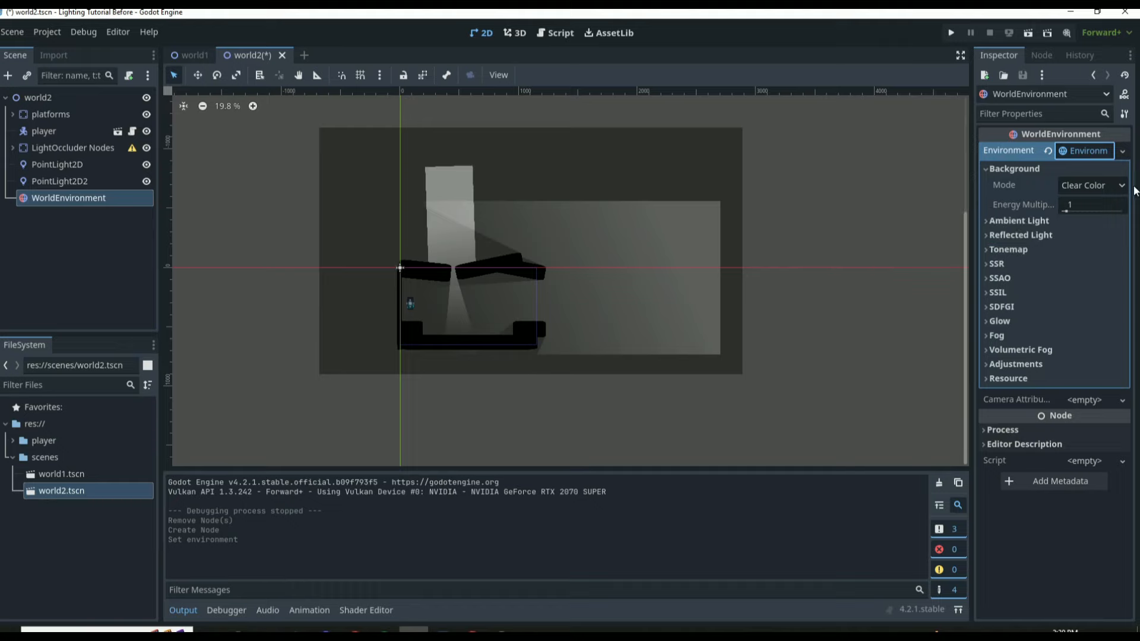
pyautogui.click(1090, 173)
pyautogui.click(1089, 165)
pyautogui.click(1103, 189)
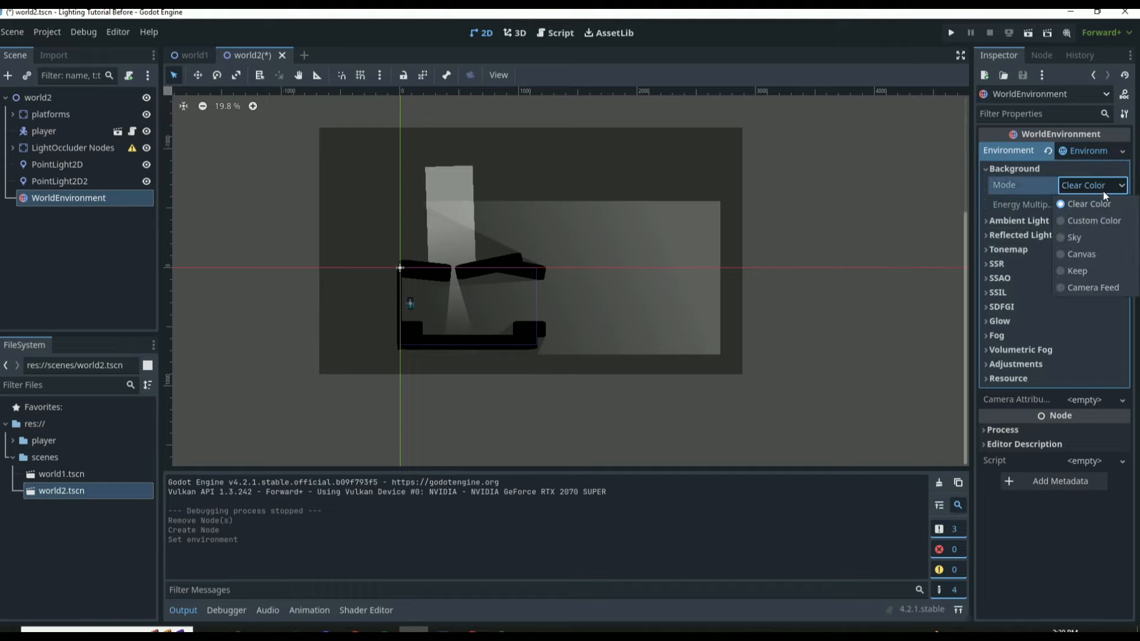
pyautogui.click(1081, 254)
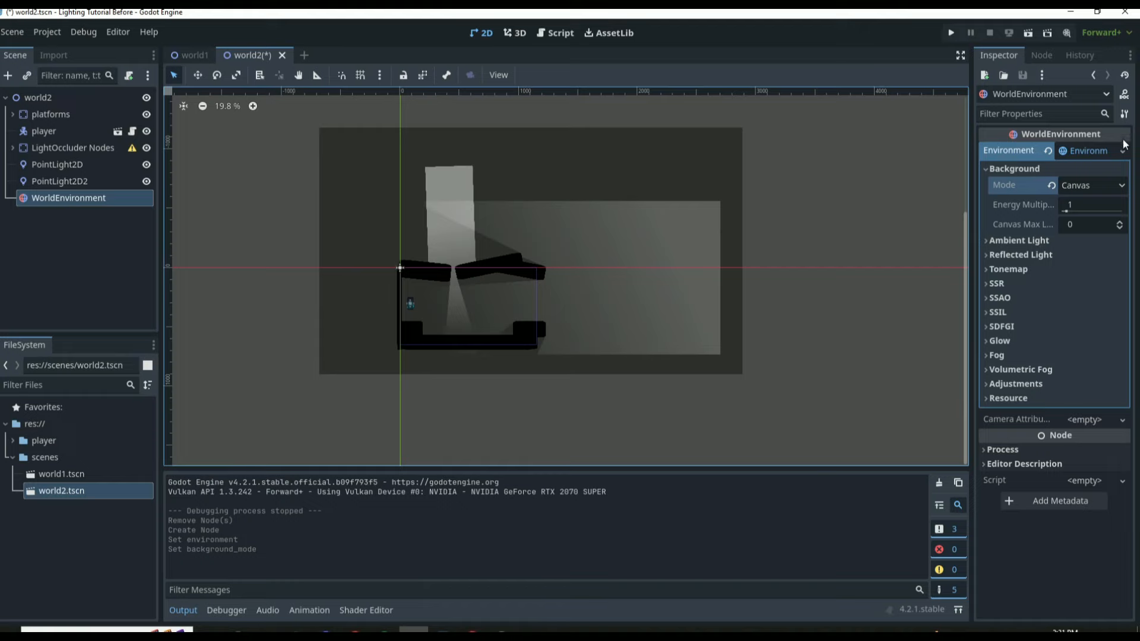
pyautogui.click(1102, 184)
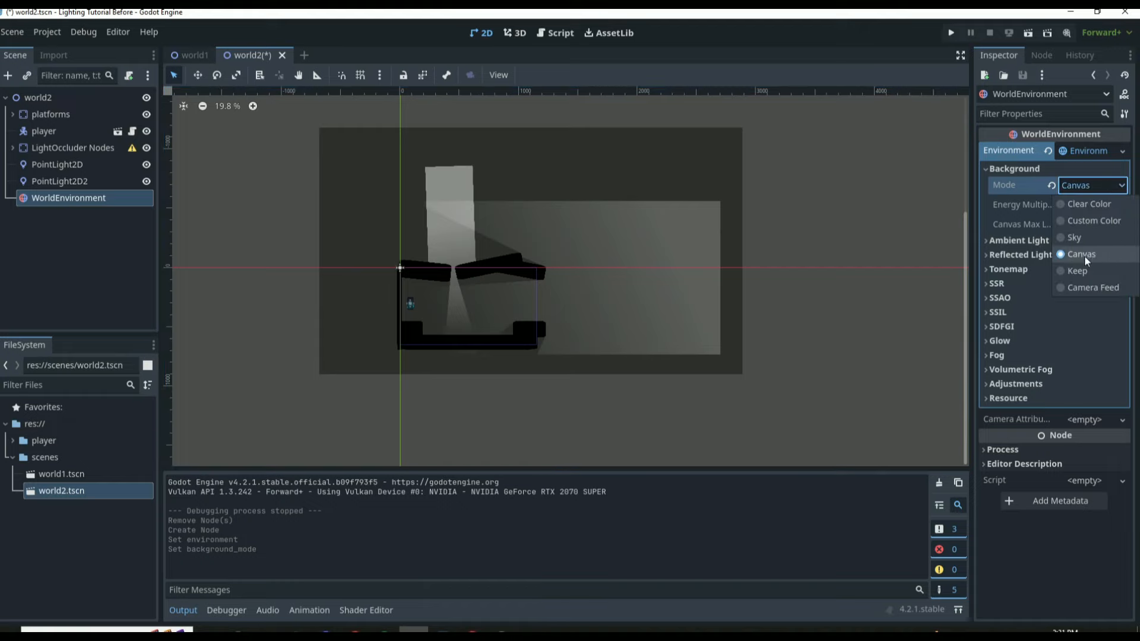
pyautogui.click(985, 200)
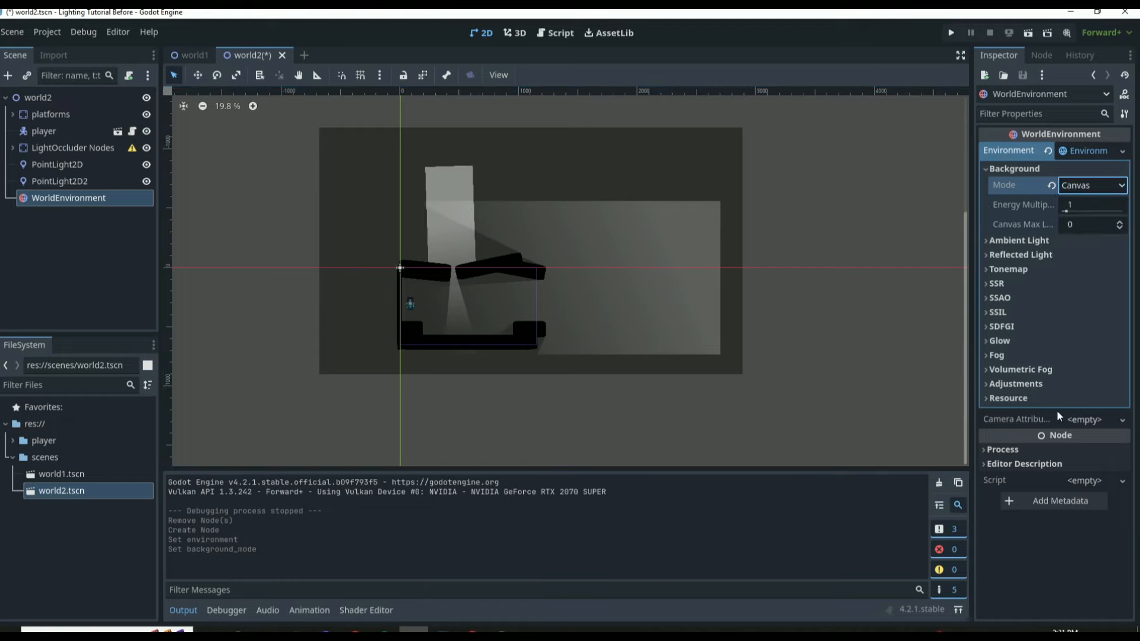
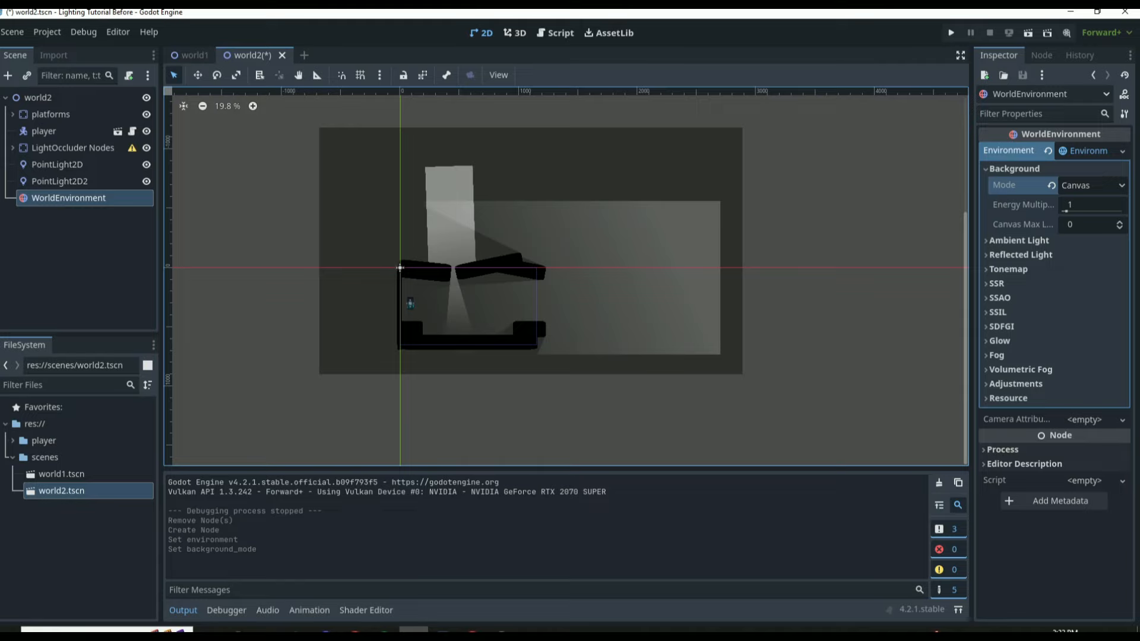
# - Set the environment's tonemap mode to ACES
pyautogui.click(1051, 270)
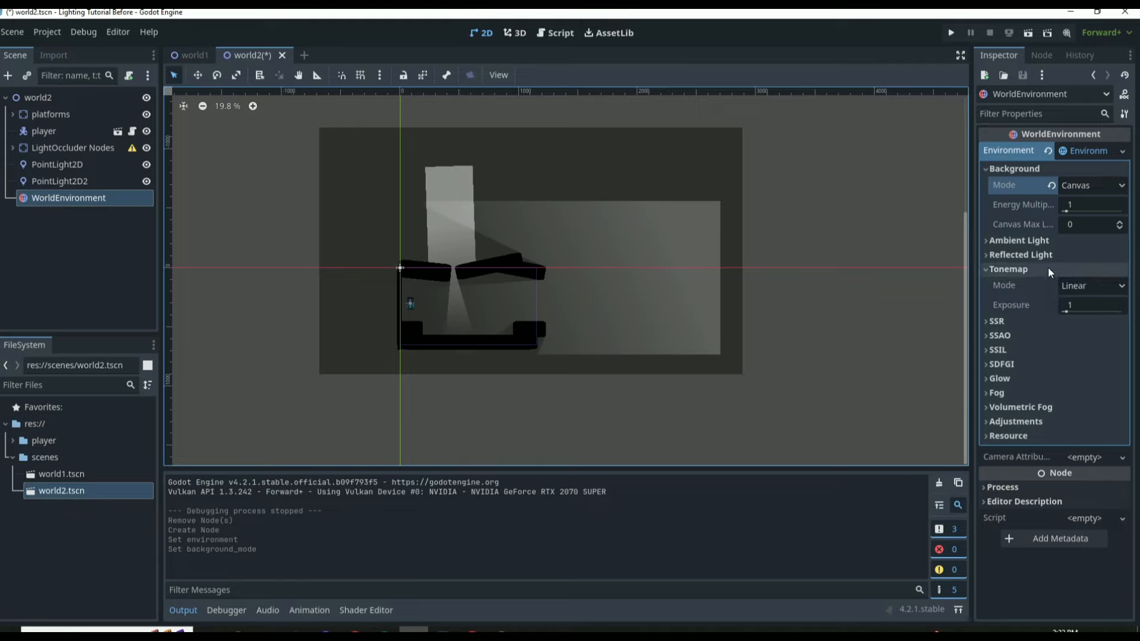
pyautogui.click(1084, 286)
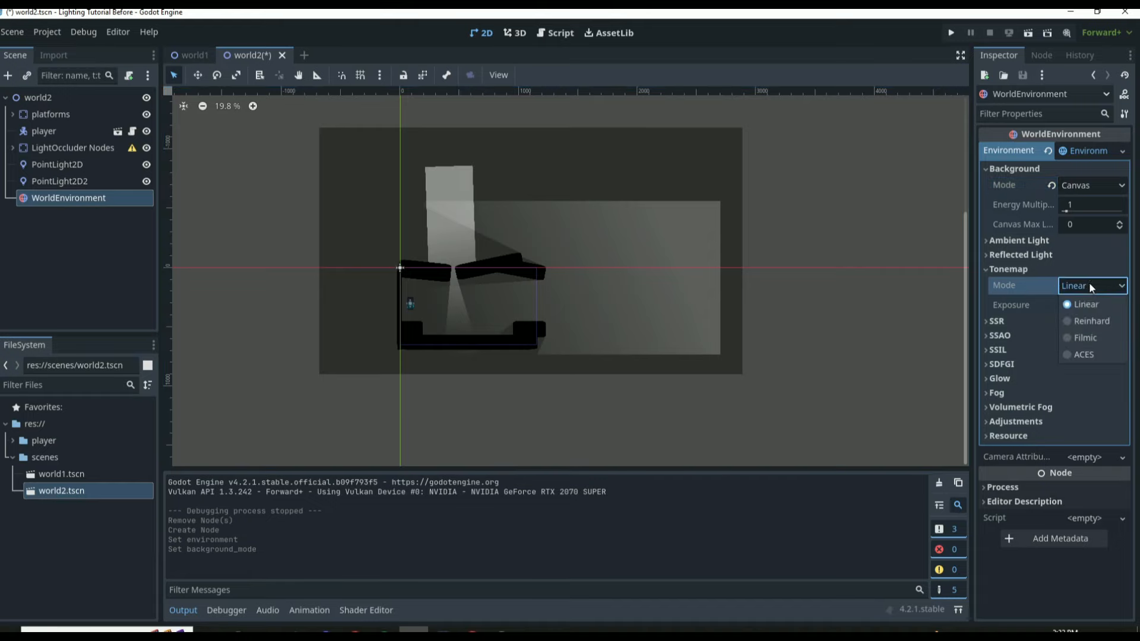
pyautogui.click(1084, 354)
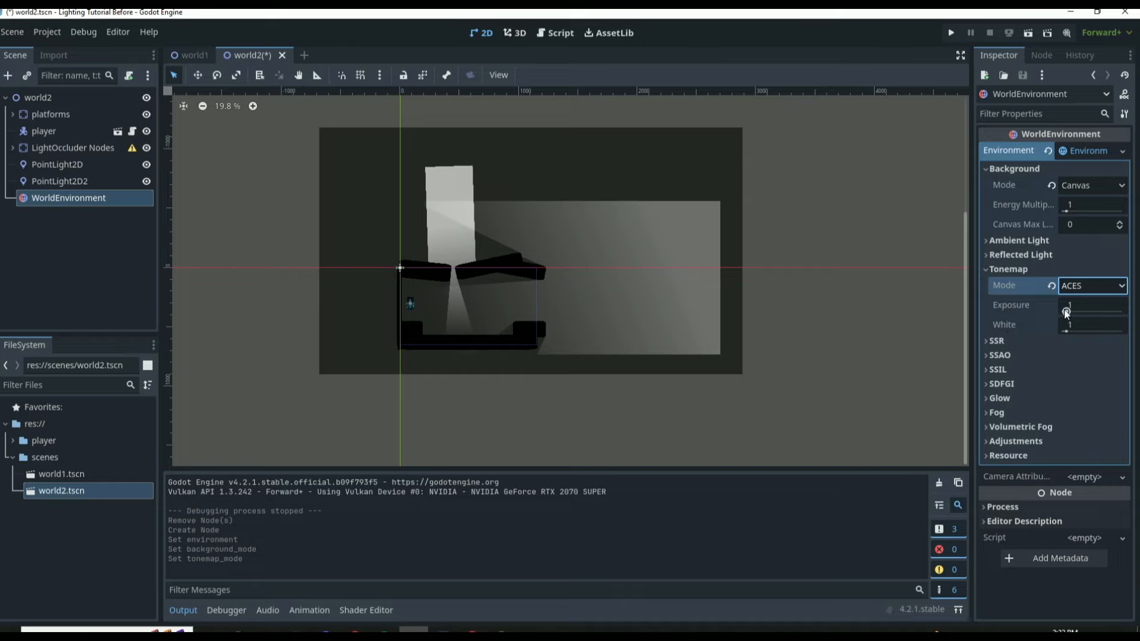
# - Set the tonemap's white value to 1.9 and its exposure to 0.8
pyautogui.moveTo(1066, 311)
pyautogui.mouseDown()
pyautogui.moveTo(1079, 311)
pyautogui.moveTo(1067, 313)
pyautogui.mouseUp()
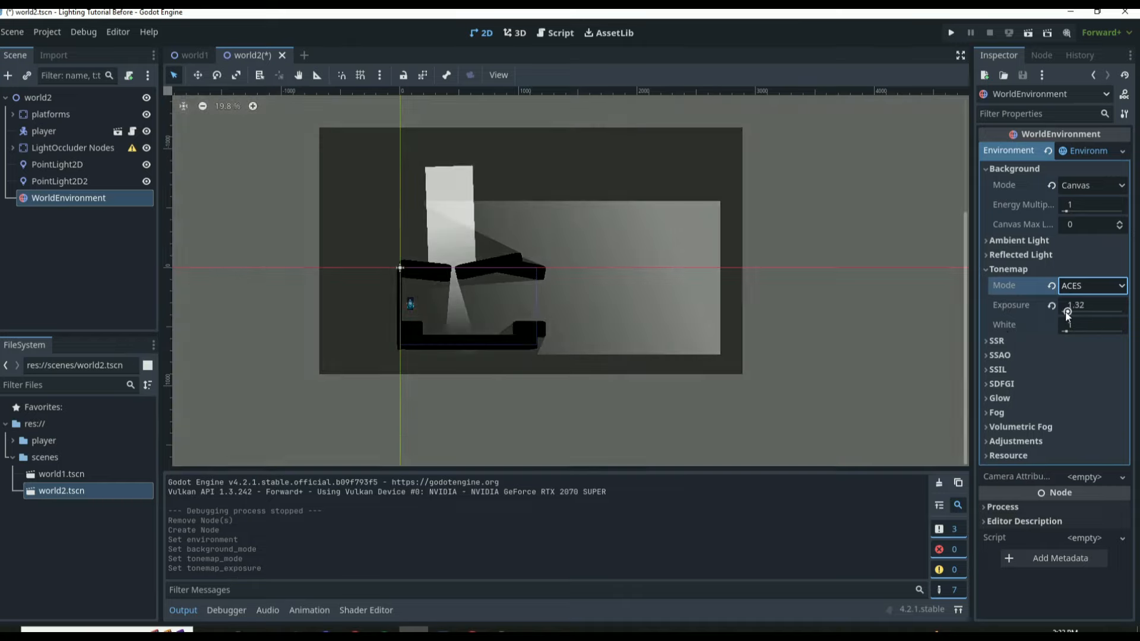
pyautogui.click(1049, 305)
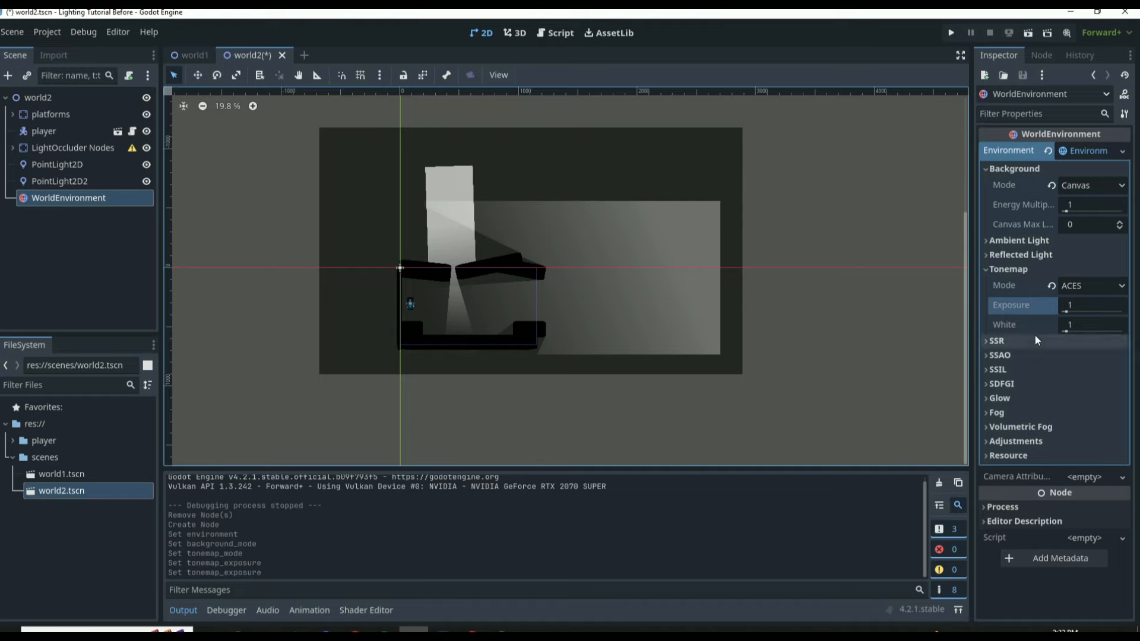
pyautogui.click(1078, 324)
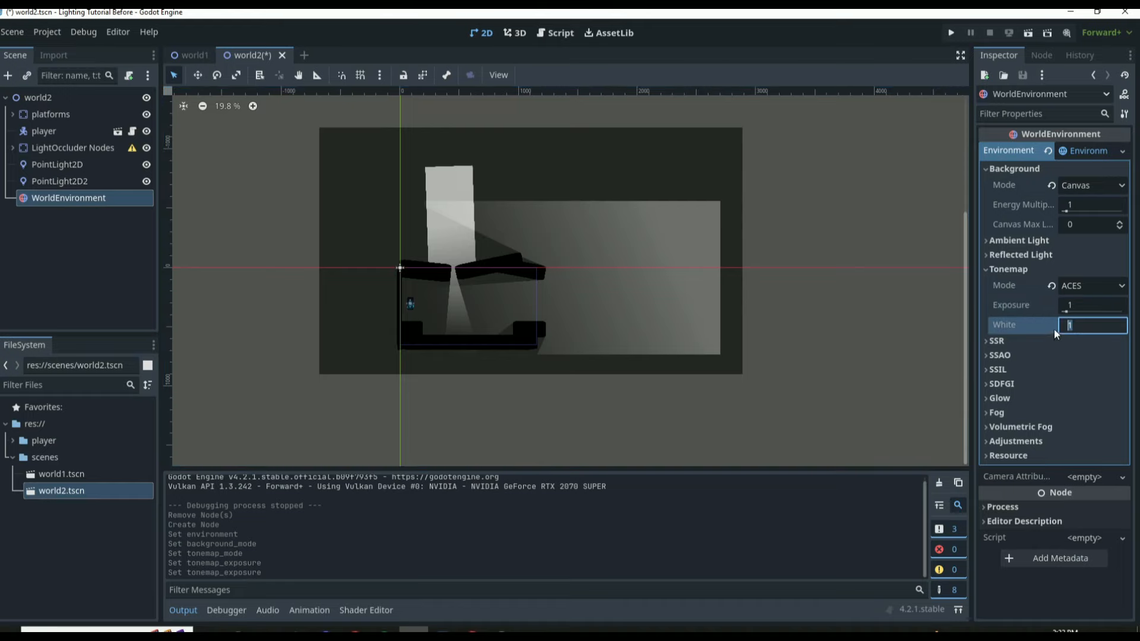
pyautogui.click(1077, 326)
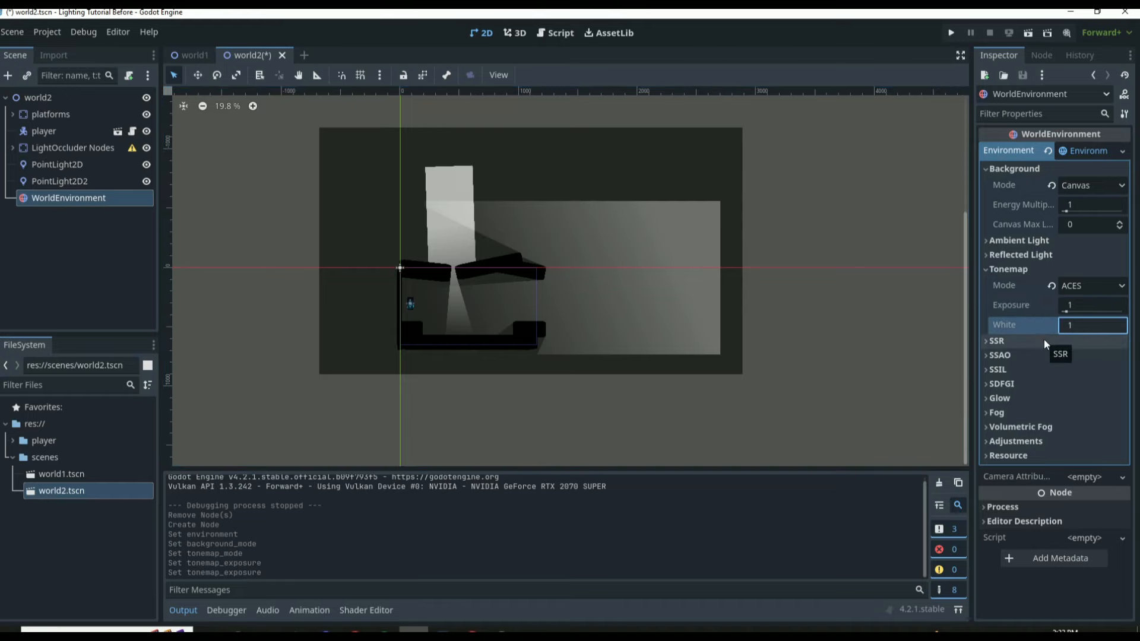
pyautogui.write('.9')
pyautogui.press('Return')
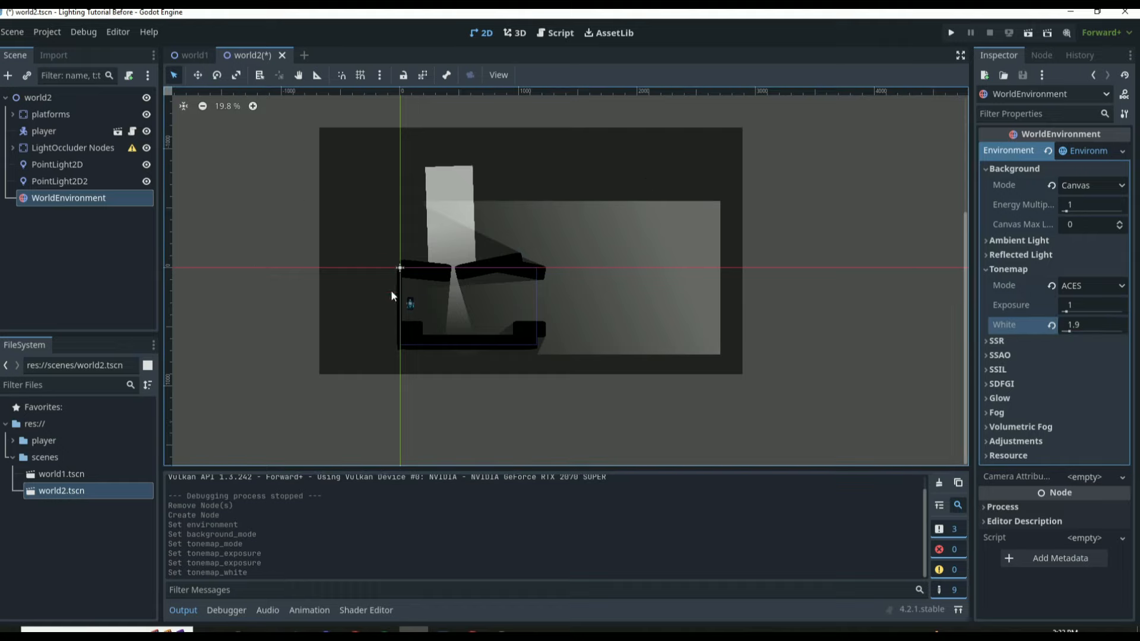
pyautogui.click(1098, 306)
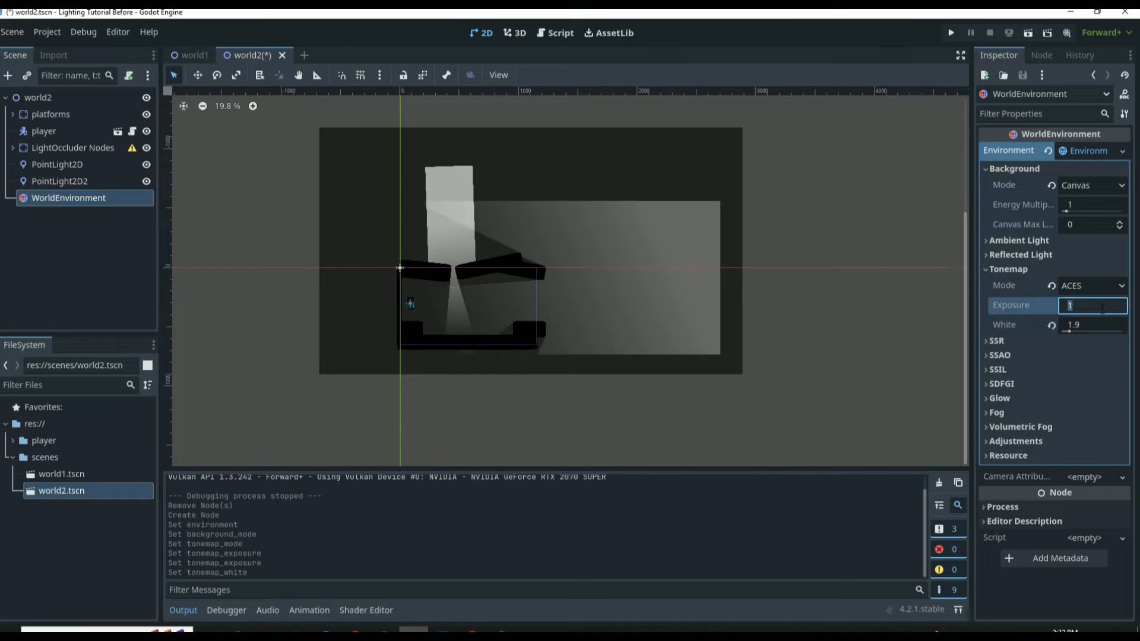
pyautogui.write('0.8')
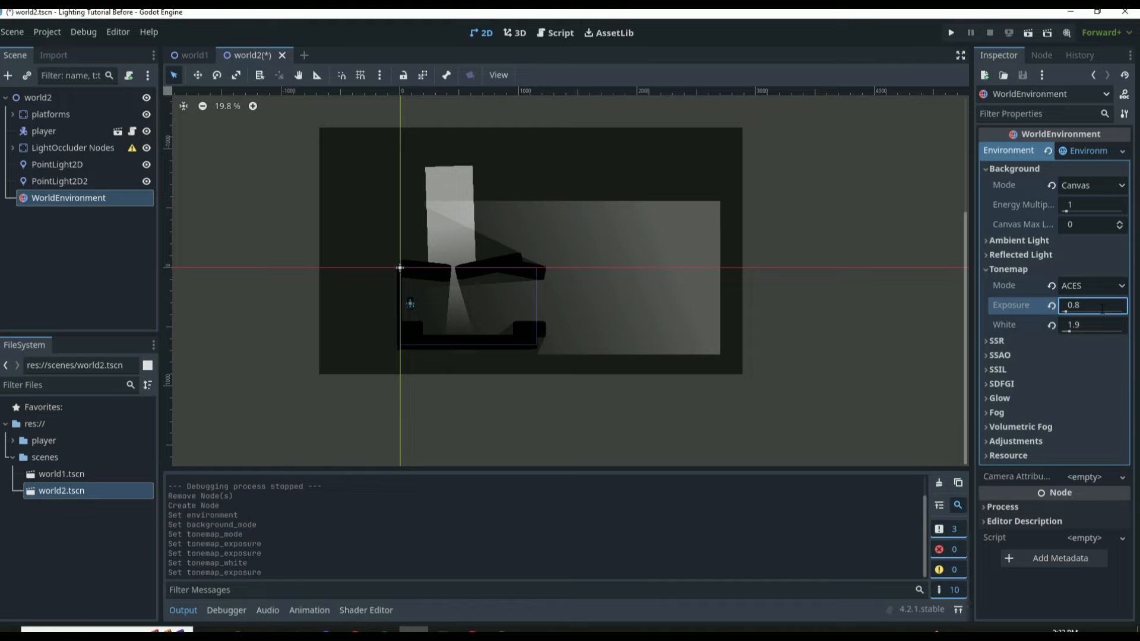
# - Run the world2 scene, move the player back and forth on the ledge, and close the game
pyautogui.press('F5')
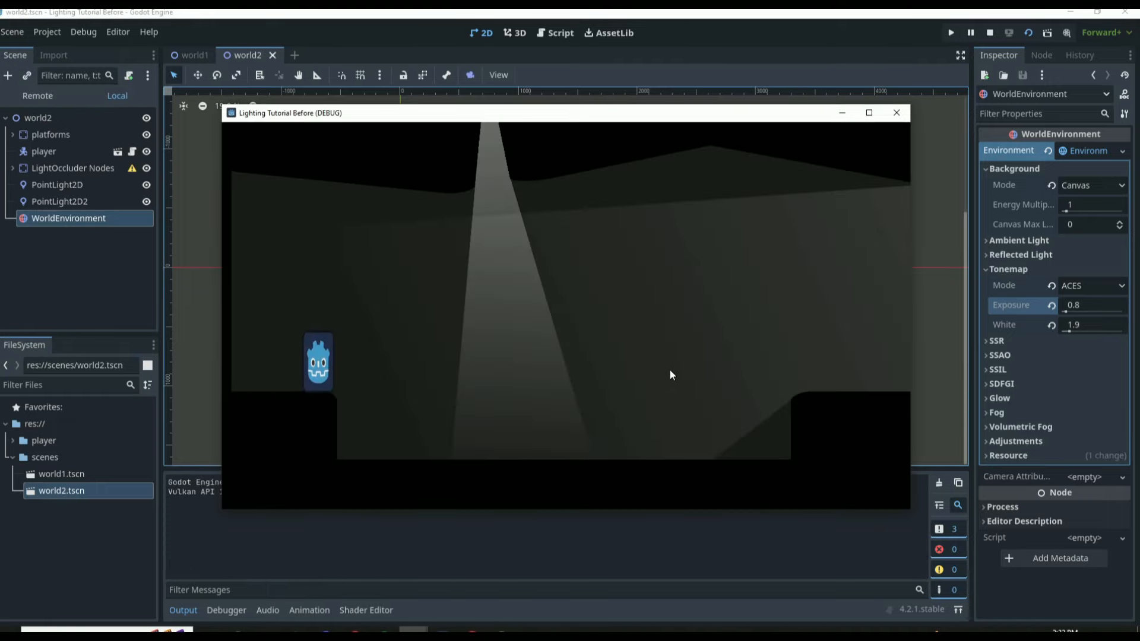
pyautogui.press('Left')
pyautogui.press('Right')
pyautogui.press('Left')
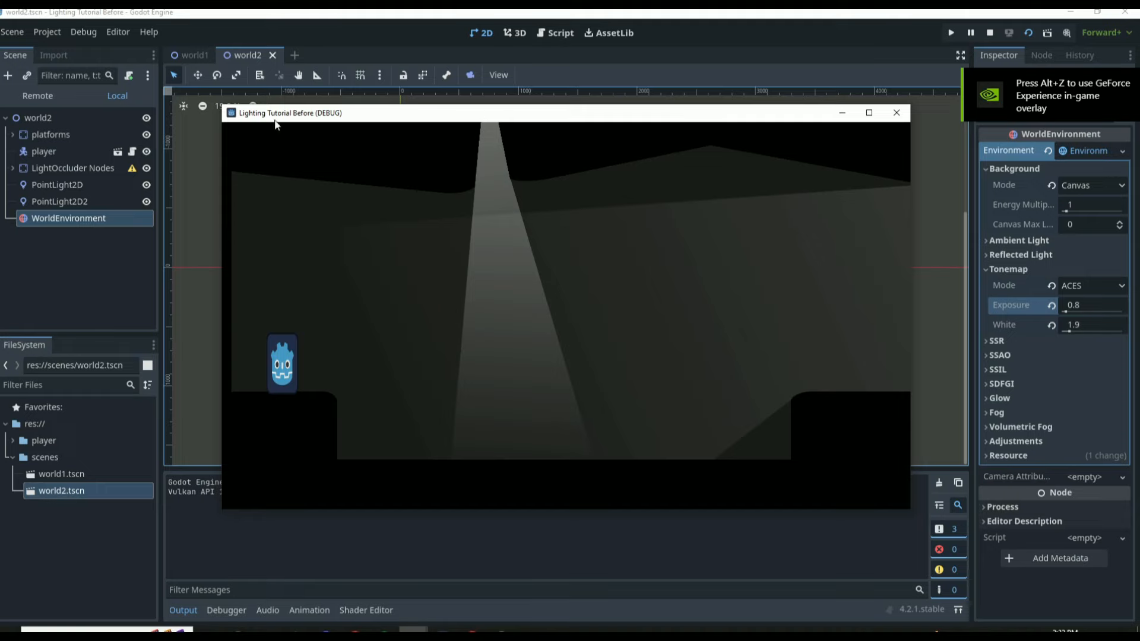
pyautogui.click(896, 113)
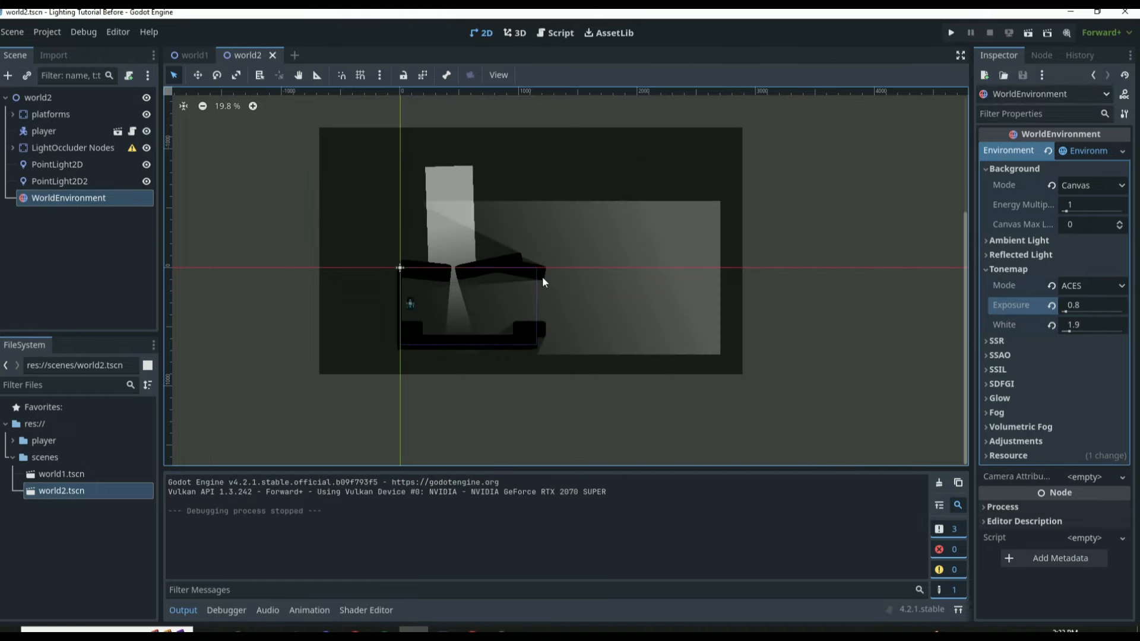
# - Enable the environment's glow and turn on its Normalized option
pyautogui.click(1009, 397)
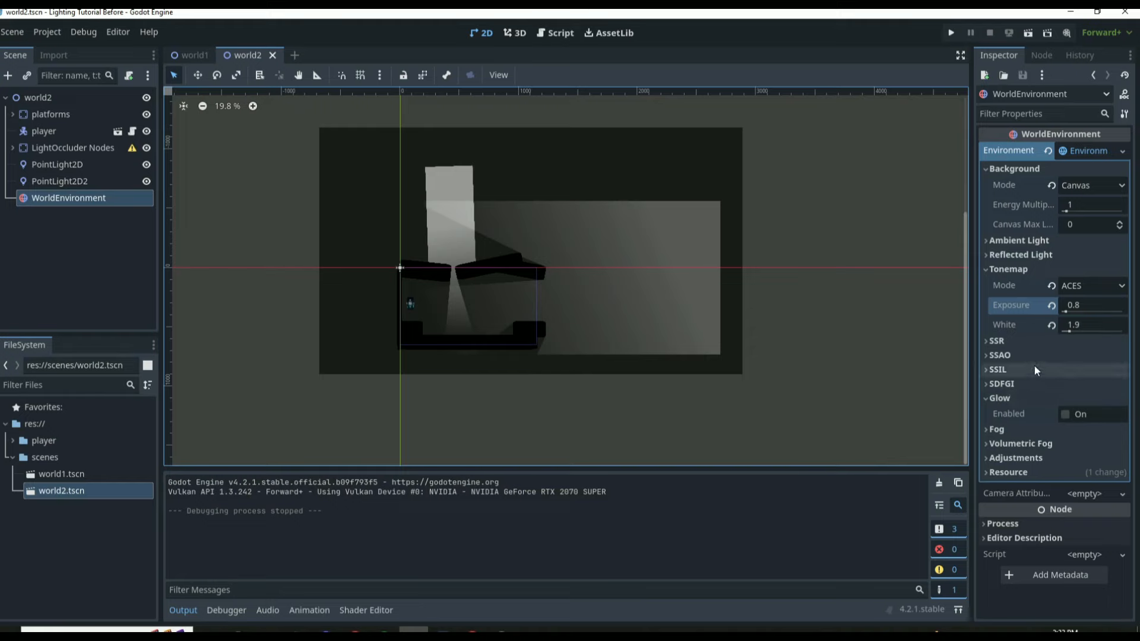
pyautogui.click(1065, 414)
pyautogui.scroll(-3, 1056, 395)
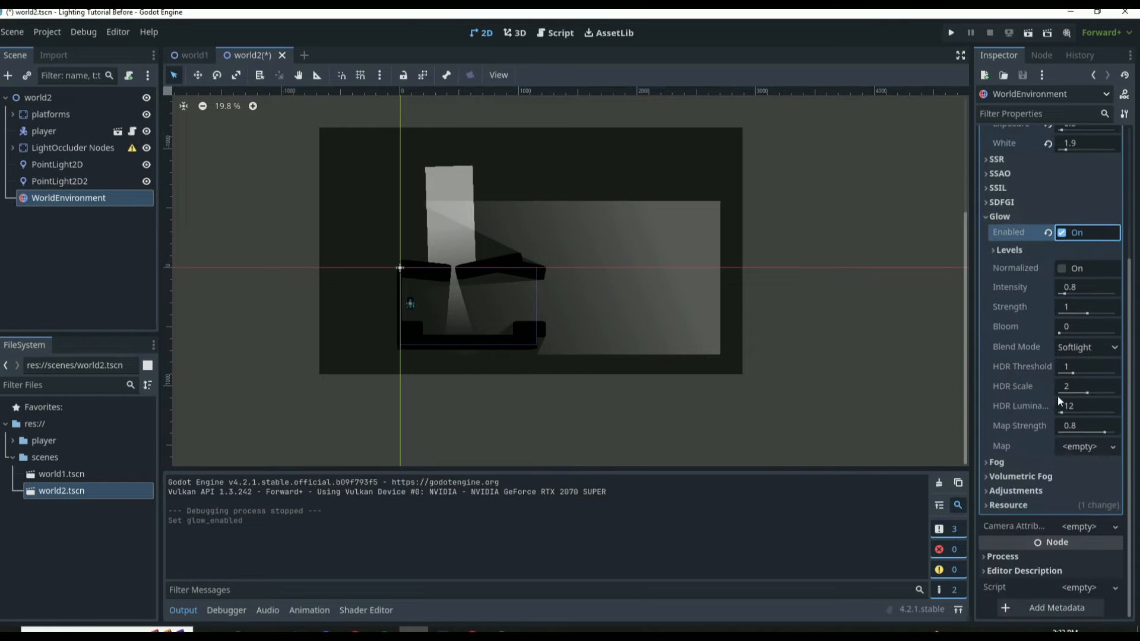
pyautogui.click(1062, 269)
# - Set the glow intensity to 1.2 and the bloom to 0.5
pyautogui.click(1098, 286)
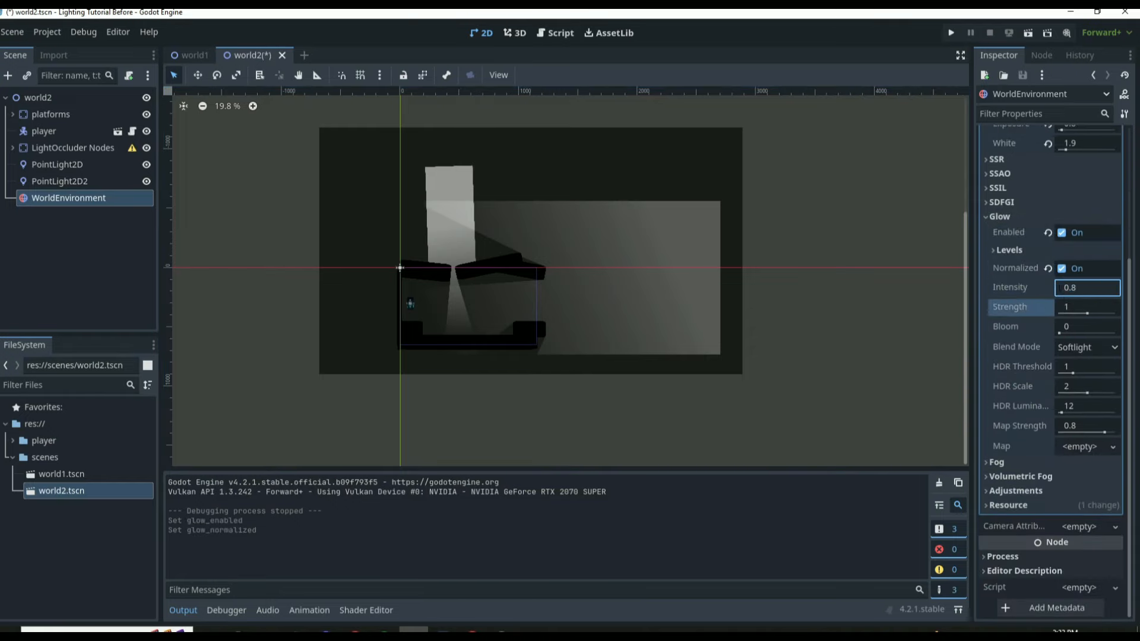
pyautogui.press('BackSpace')
pyautogui.press('BackSpace')
pyautogui.press('BackSpace')
pyautogui.write('1.2')
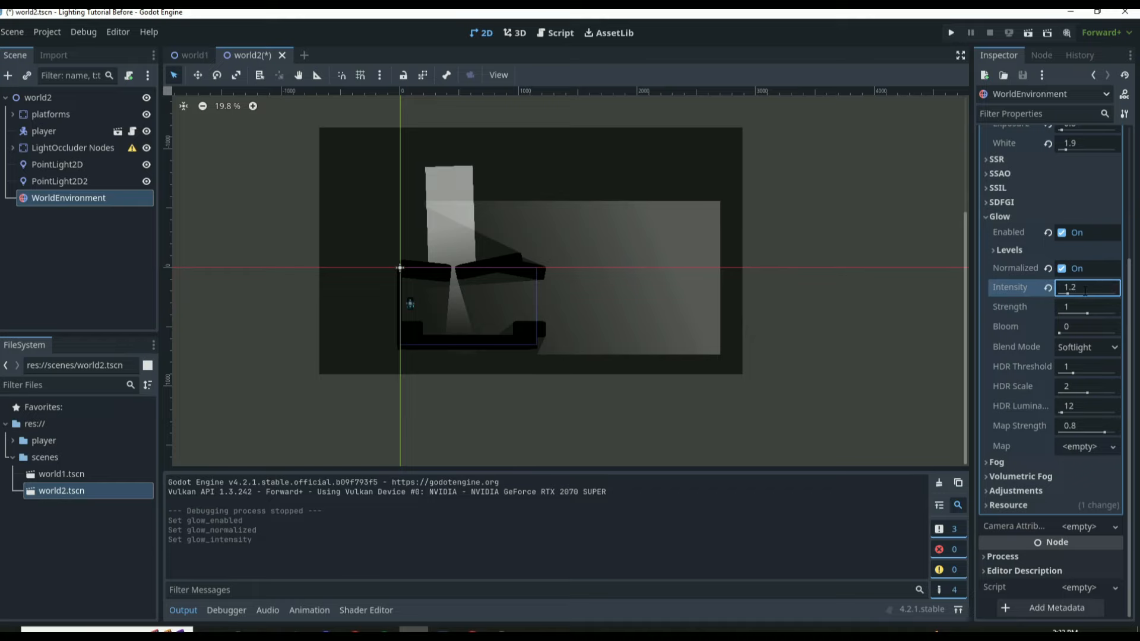
pyautogui.press('Return')
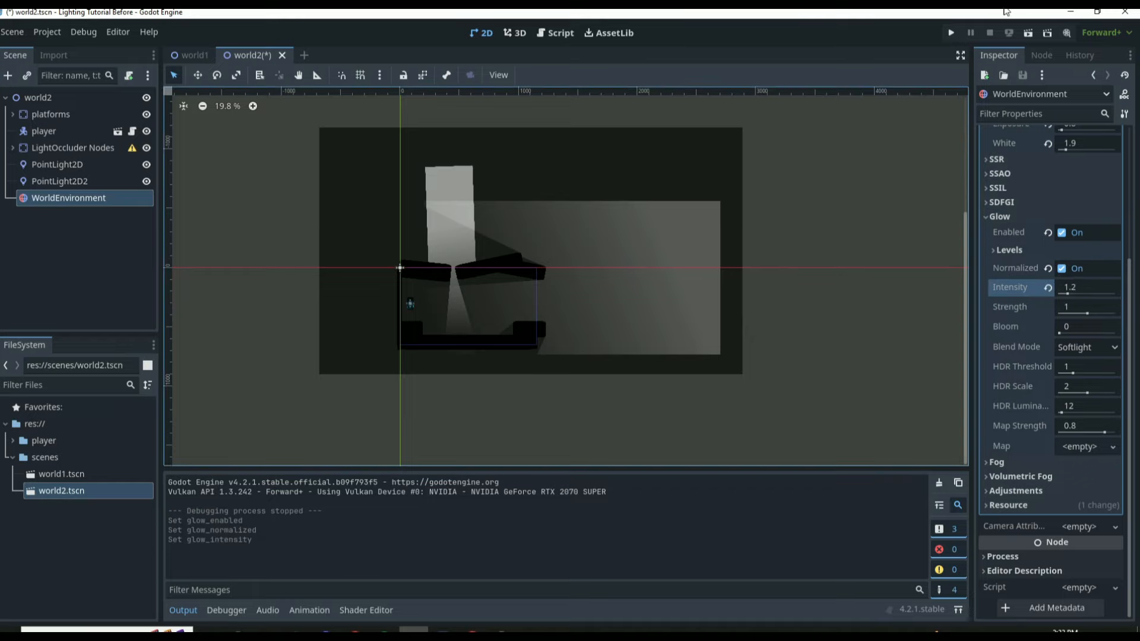
pyautogui.click(1087, 330)
pyautogui.write('0.5')
pyautogui.press('Return')
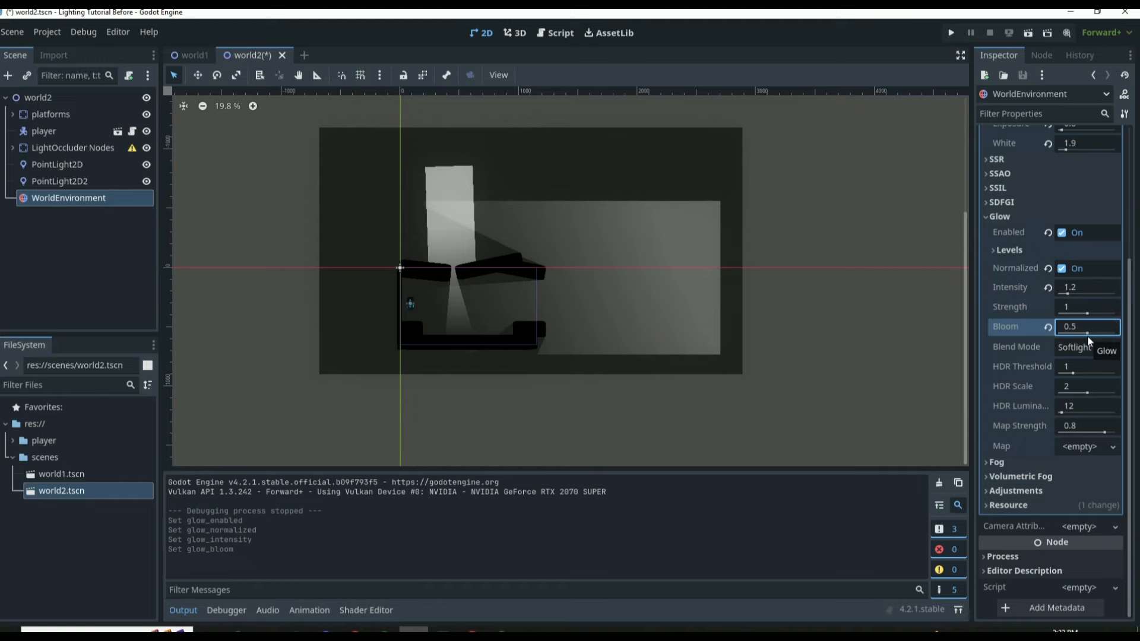
# - Save and run world2, move and jump the player through the light beam and shadows, and close the game
pyautogui.hotkey('ctrl', 's')
pyautogui.press('F6')
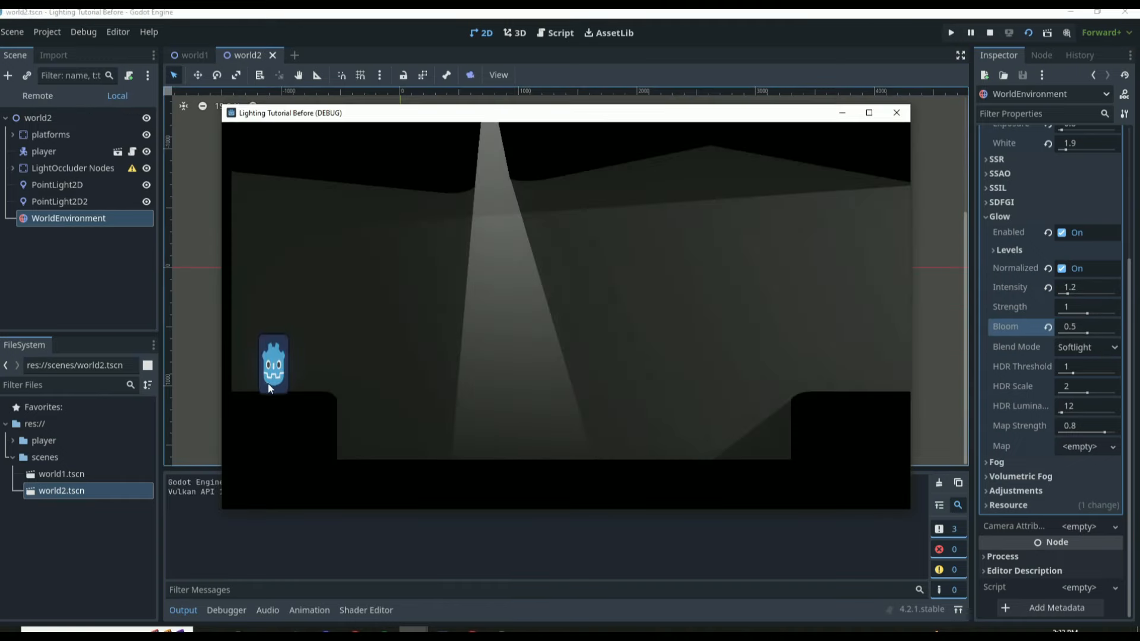
pyautogui.press('Right')
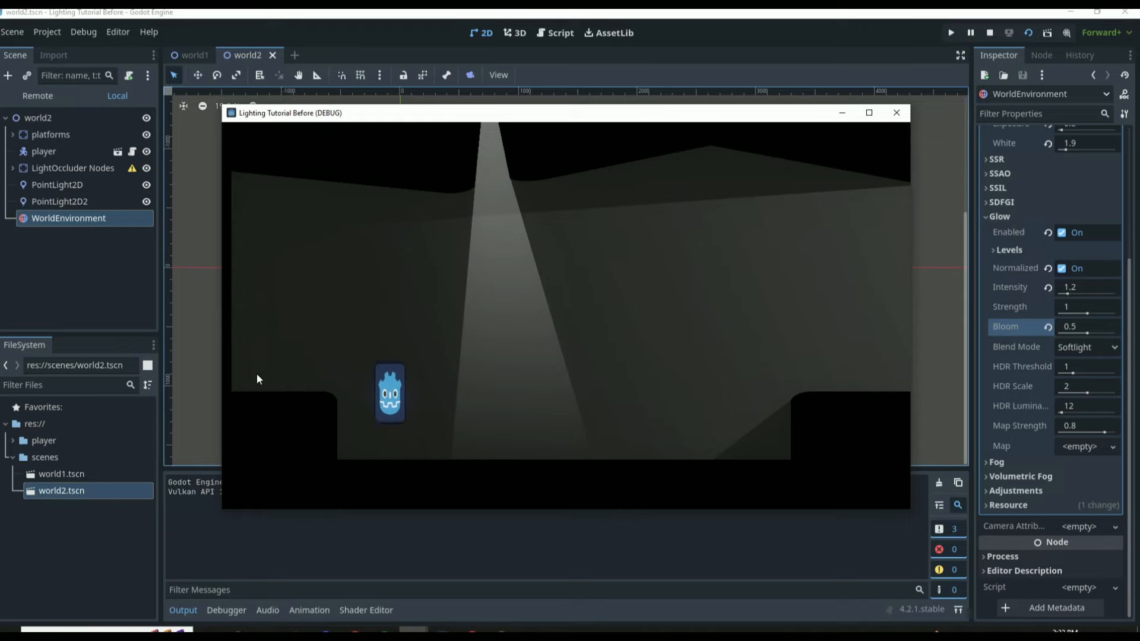
pyautogui.press('space')
pyautogui.press('Right')
pyautogui.press('Right')
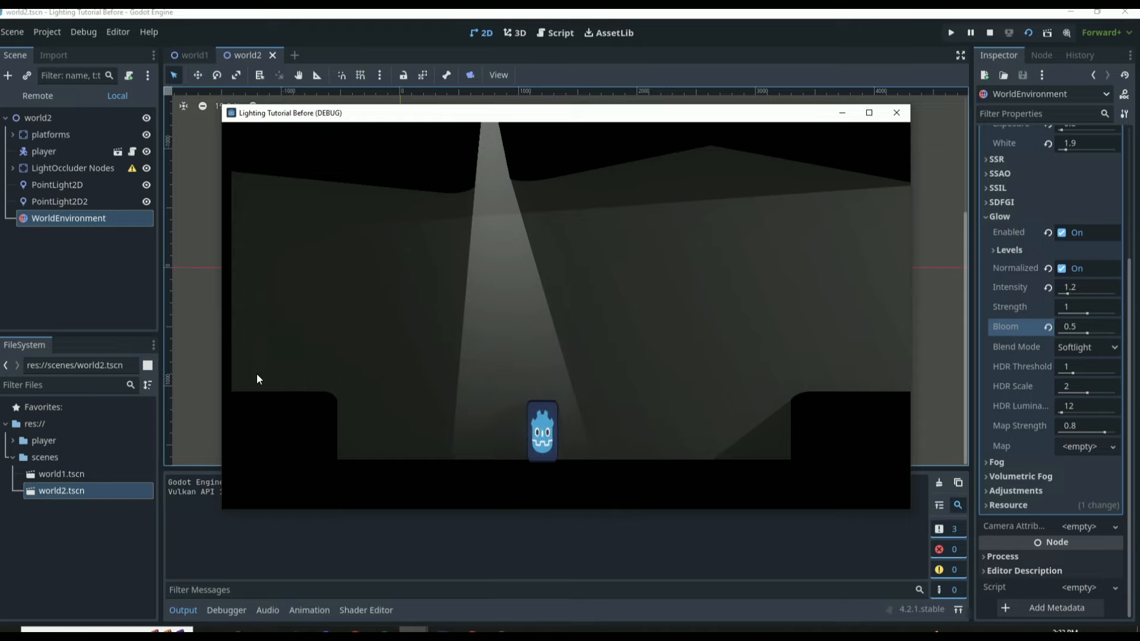
pyautogui.press('space')
pyautogui.press('Left')
pyautogui.press('space')
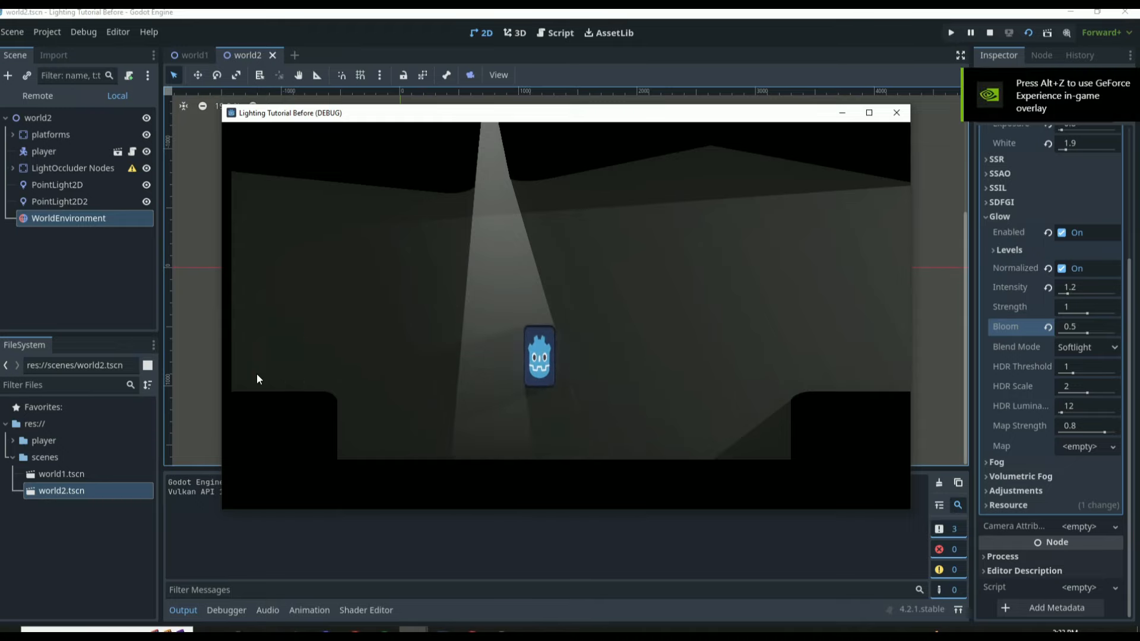
pyautogui.press('space')
pyautogui.press('Right')
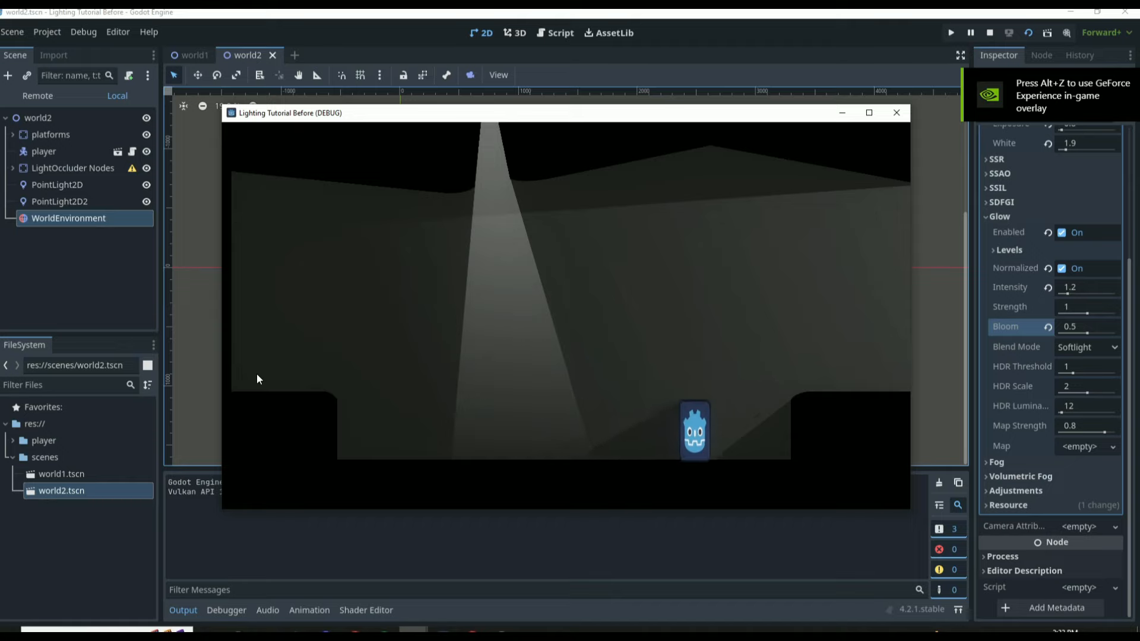
pyautogui.press('space')
pyautogui.press('Left')
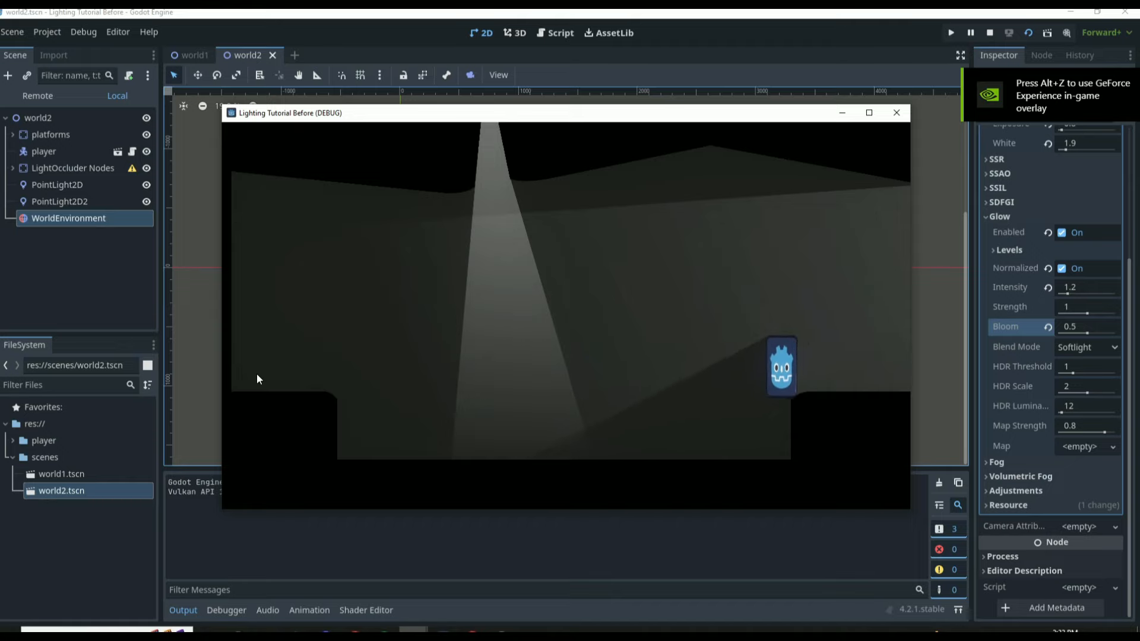
pyautogui.press('Left')
pyautogui.press('space')
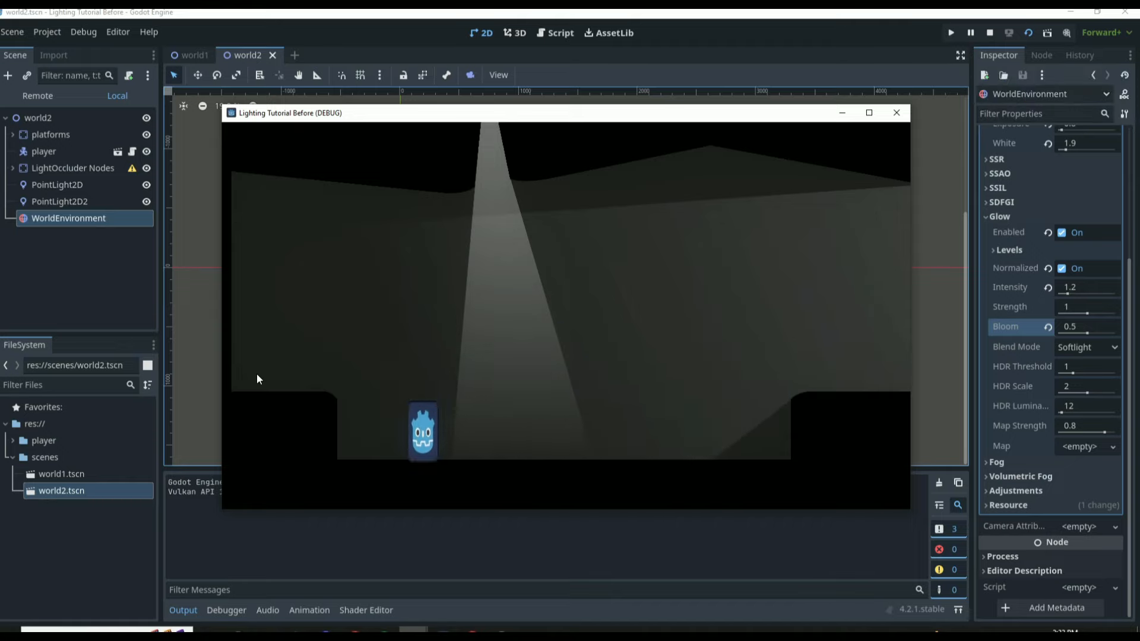
pyautogui.press('space')
pyautogui.press('Left')
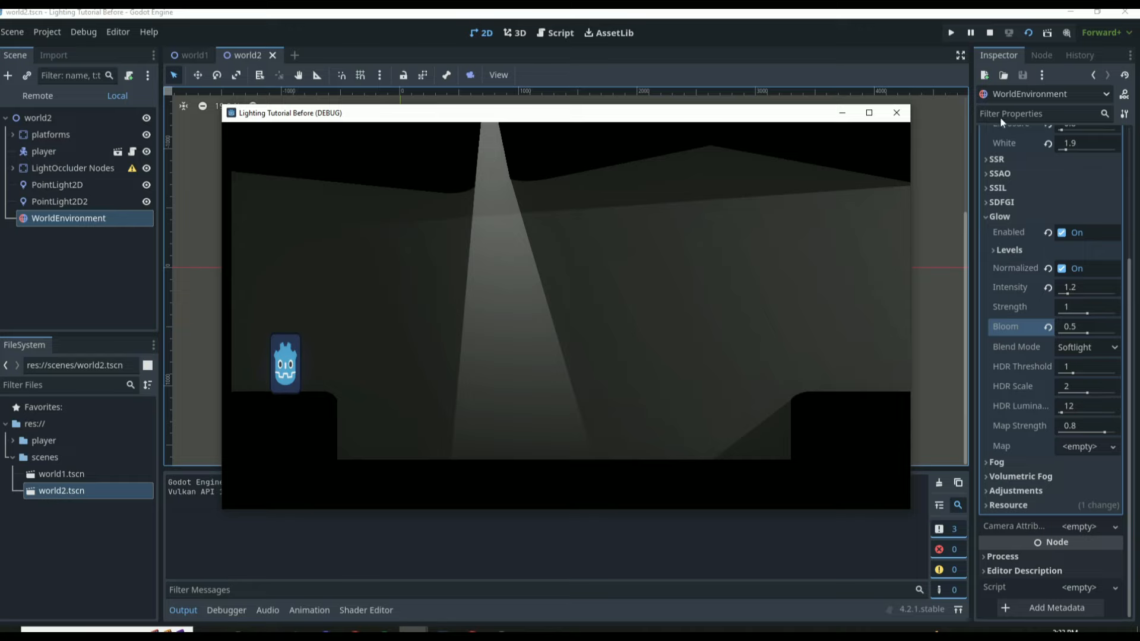
pyautogui.scroll(2, 993, 304)
pyautogui.scroll(-2, 1017, 286)
pyautogui.moveTo(1050, 365)
pyautogui.press('Right')
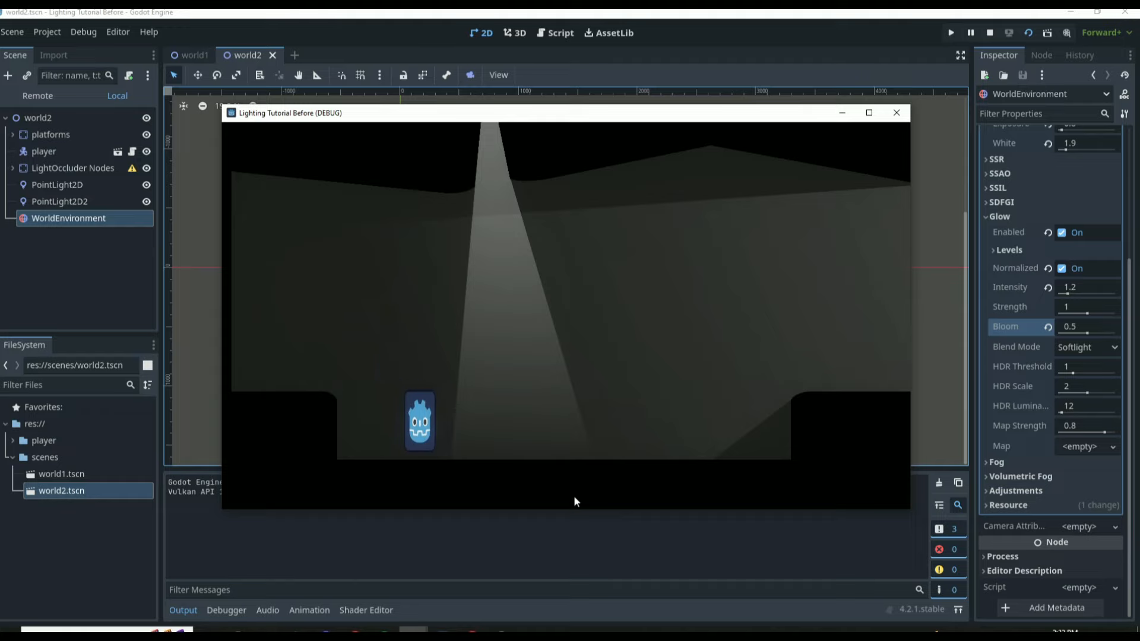
pyautogui.press('Right')
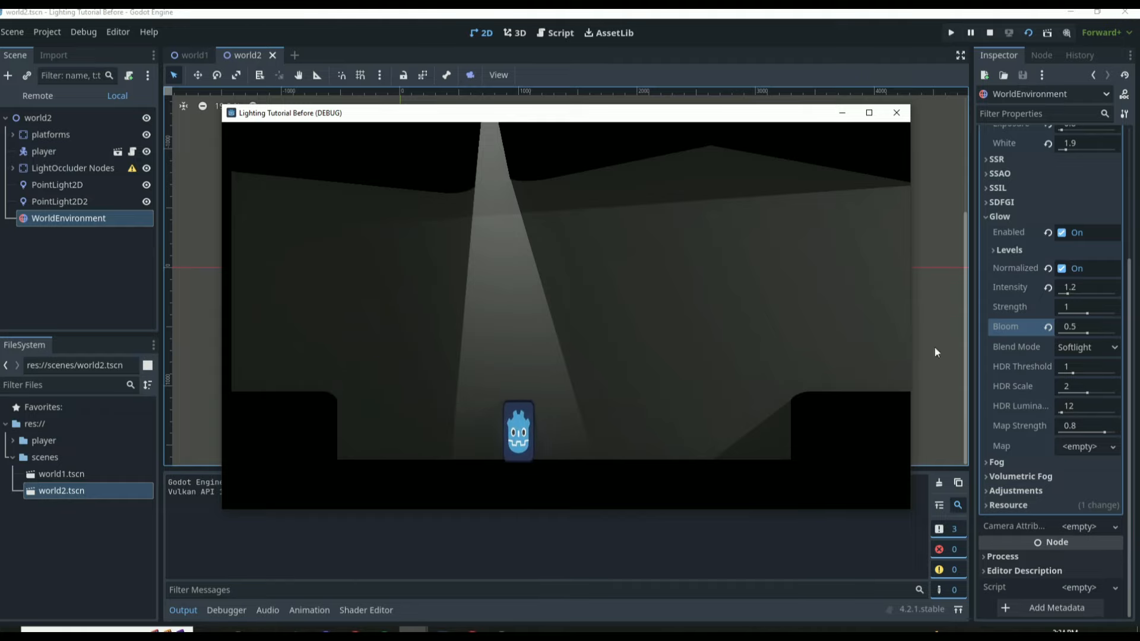
pyautogui.click(895, 112)
# - Run the world1 scene for comparison, move the player on the ledge, and close the game
pyautogui.click(198, 54)
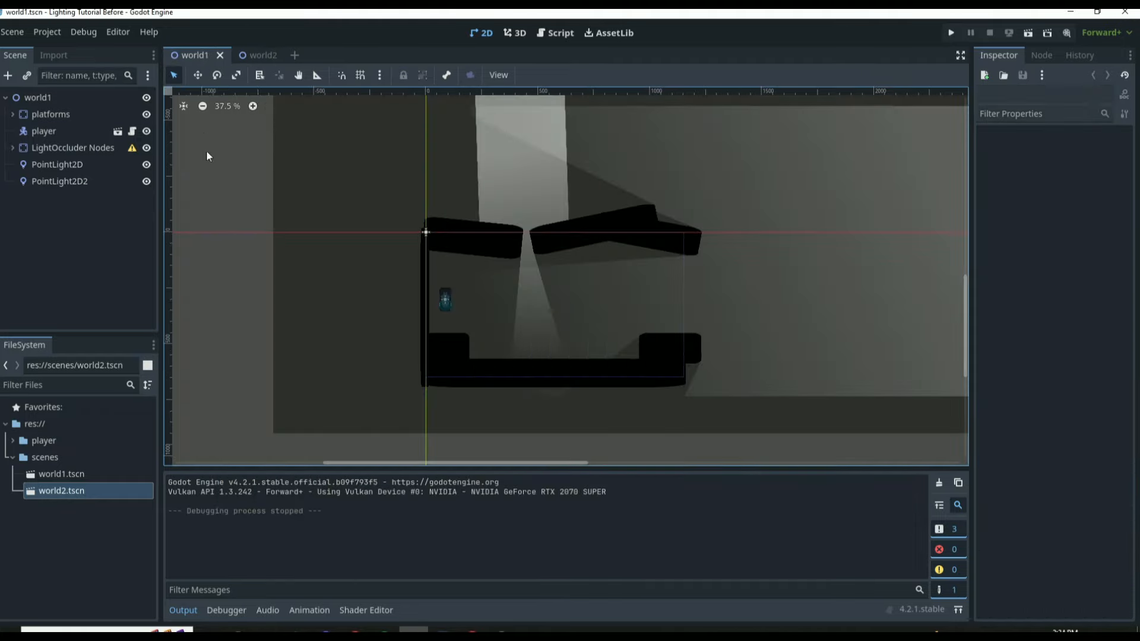
pyautogui.hotkey('ctrl', 's')
pyautogui.press('Right')
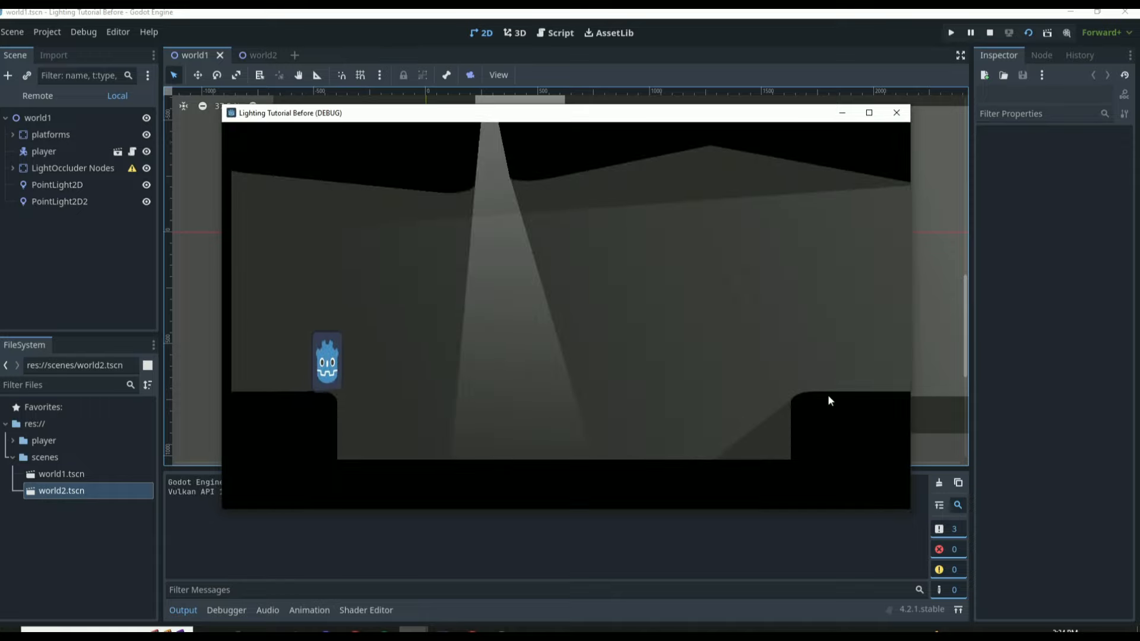
pyautogui.press('Left')
pyautogui.press('space')
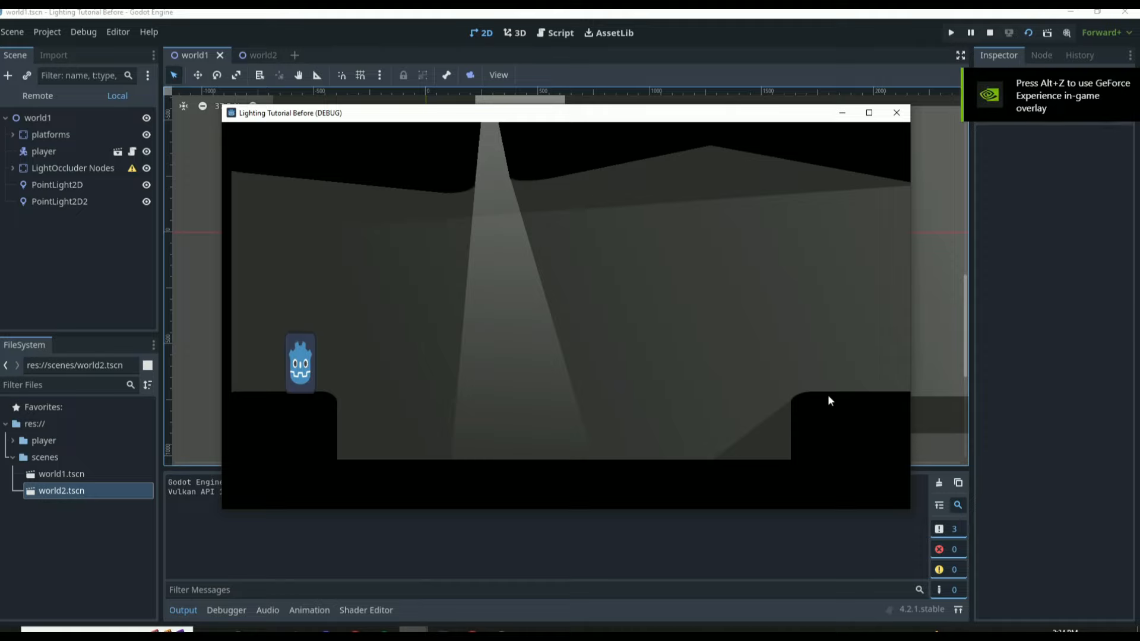
pyautogui.click(896, 119)
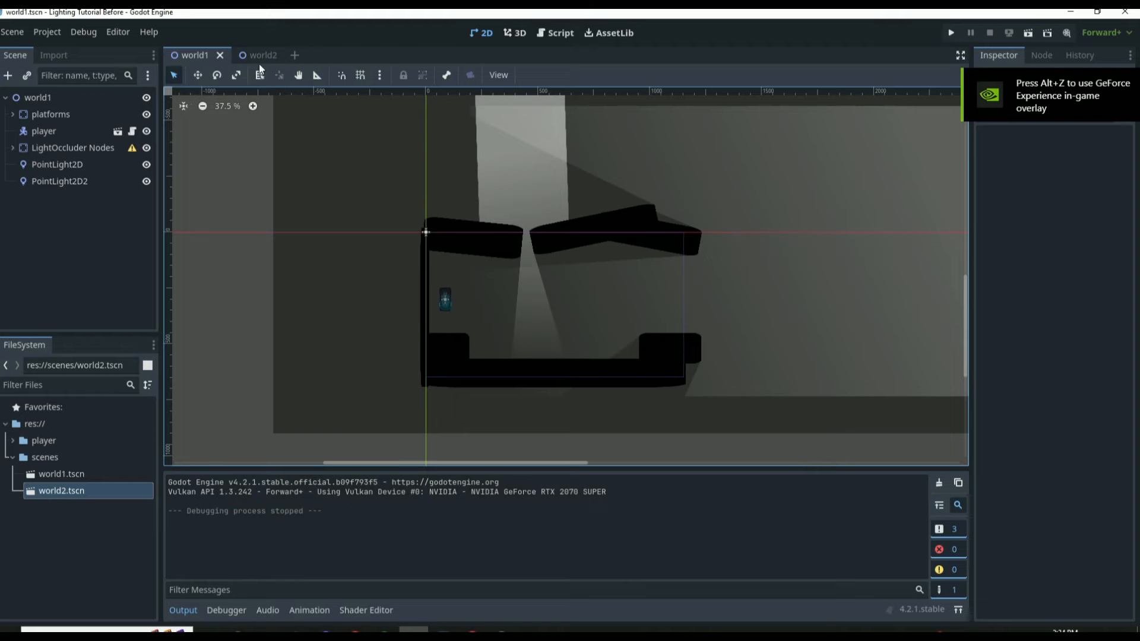
# - Run the world2 scene again, move and jump the player between the ledge and the light beam, and close the game
pyautogui.click(258, 59)
pyautogui.press('F6')
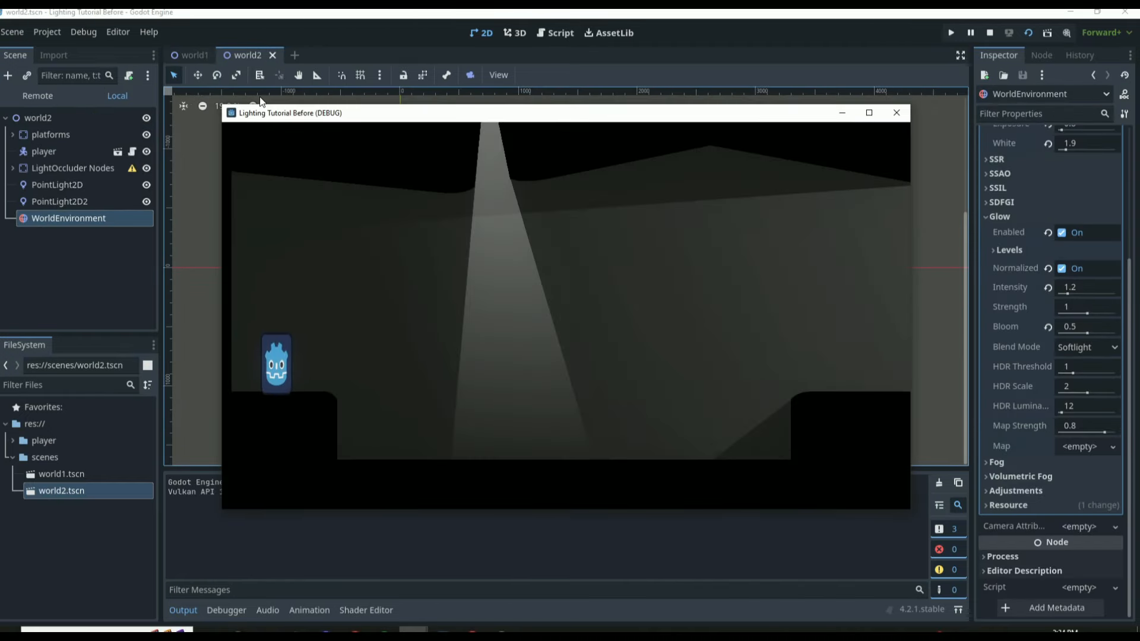
pyautogui.press('Right')
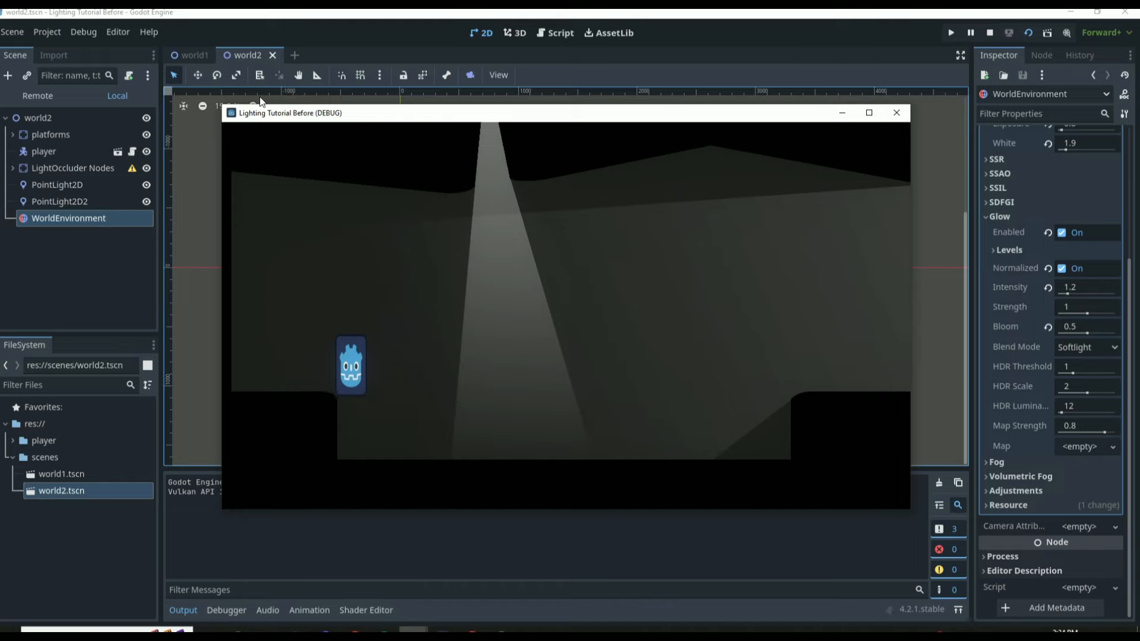
pyautogui.press('Left')
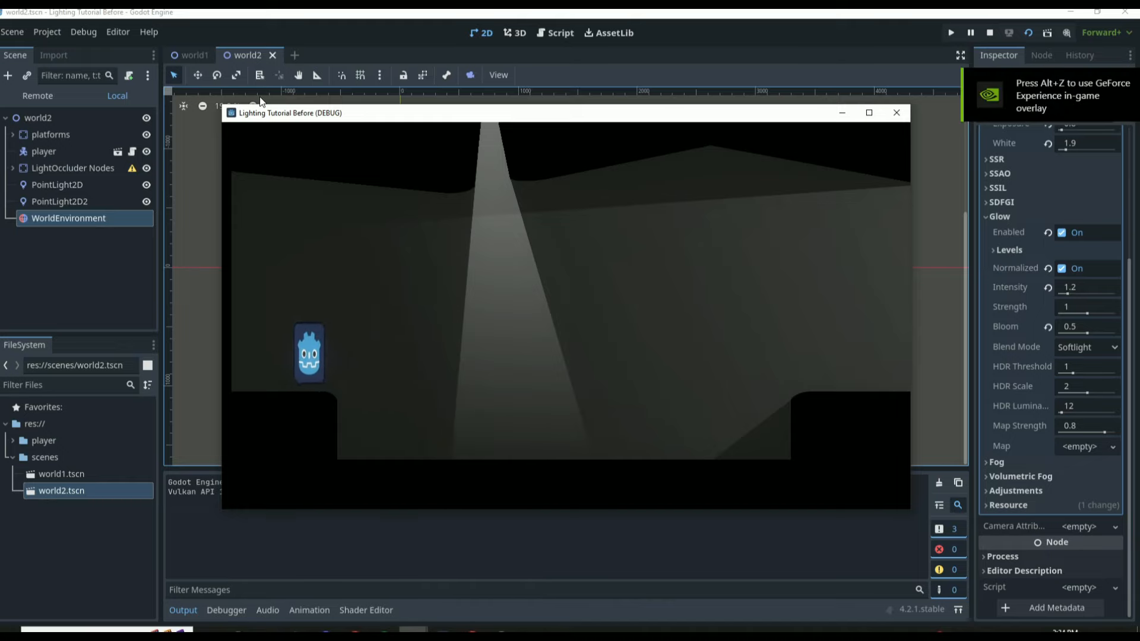
pyautogui.press('Right')
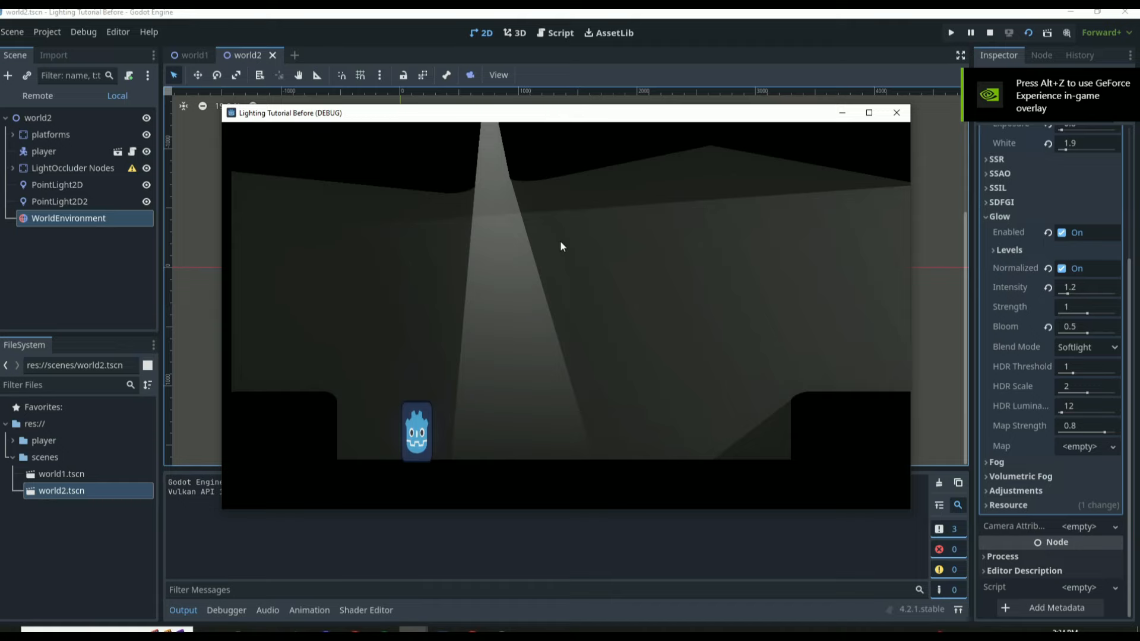
pyautogui.press('Left')
pyautogui.press('space')
pyautogui.press('Right')
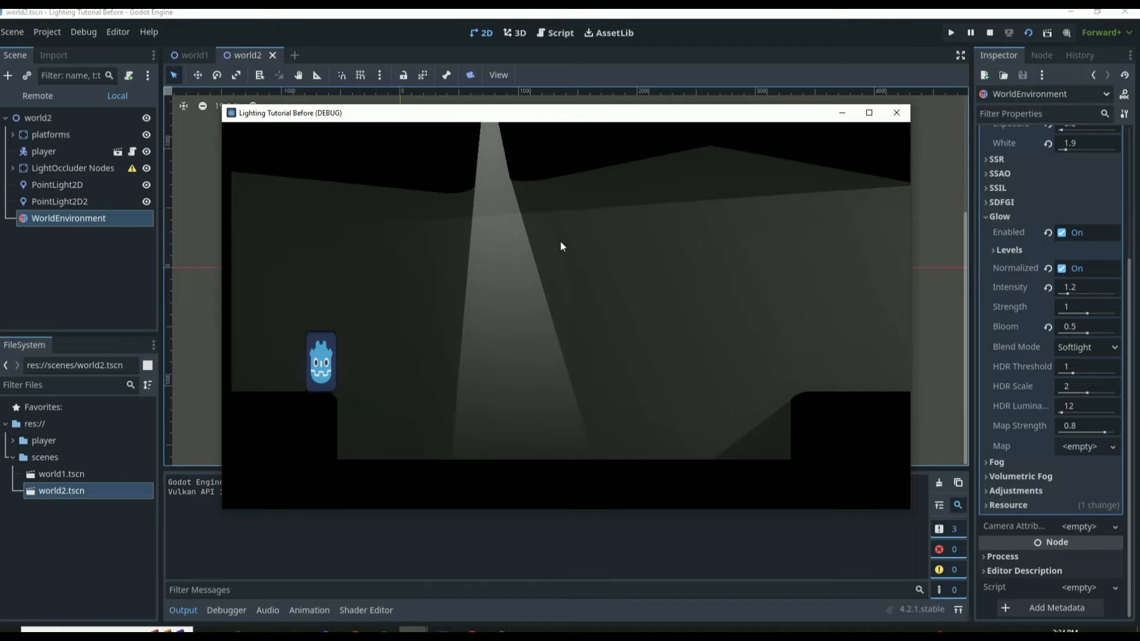
pyautogui.press('Right')
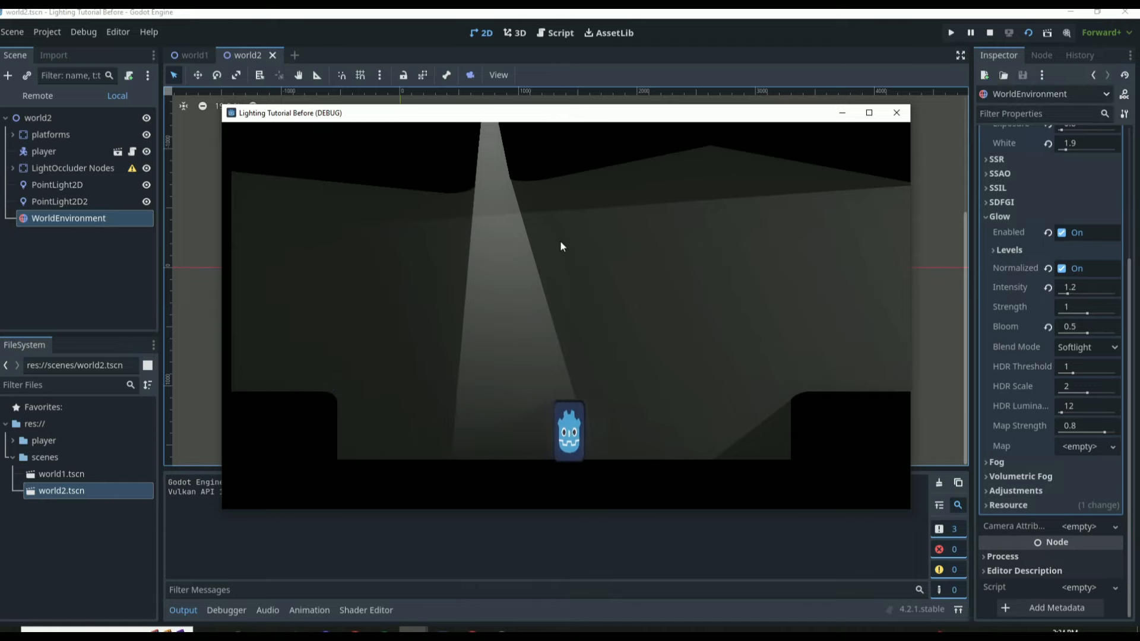
pyautogui.press('Right')
pyautogui.press('Left')
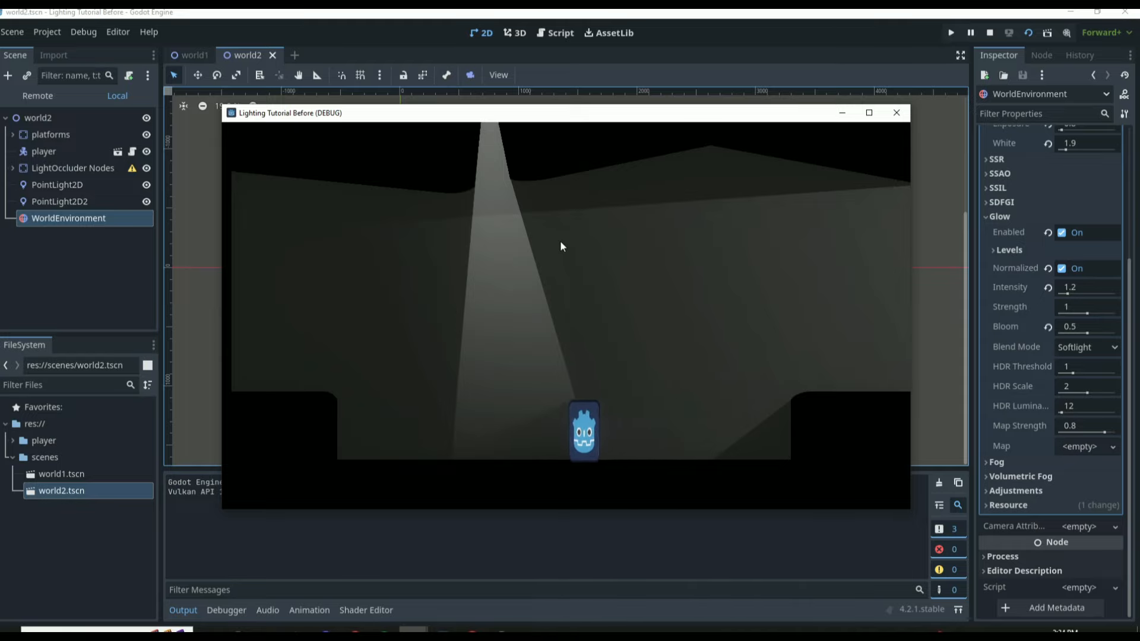
pyautogui.press('Left')
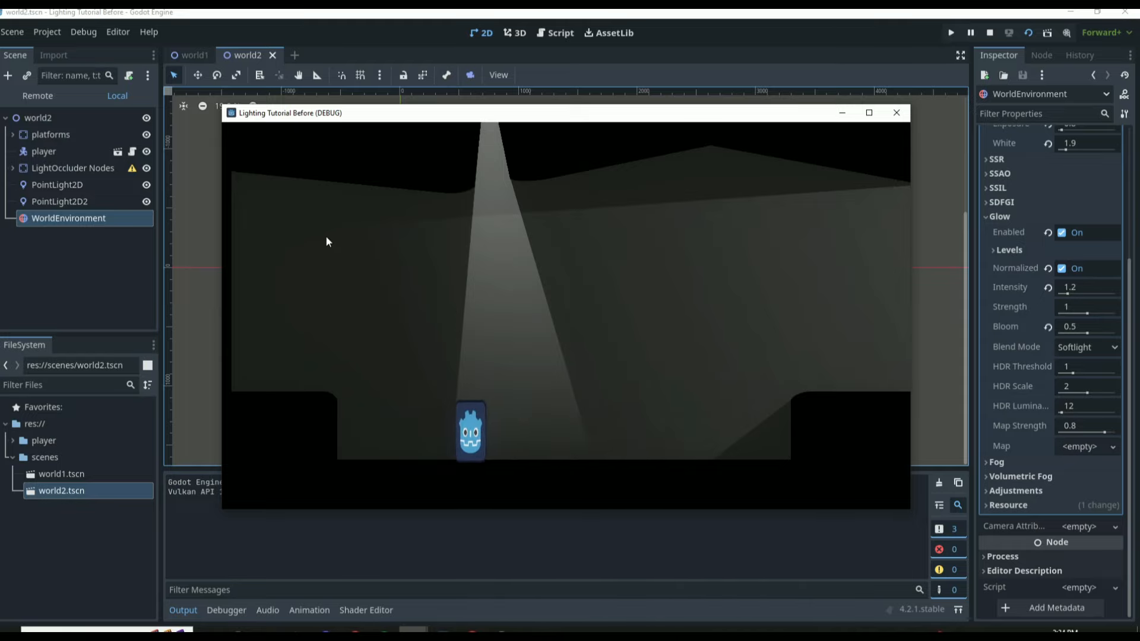
pyautogui.press('Left')
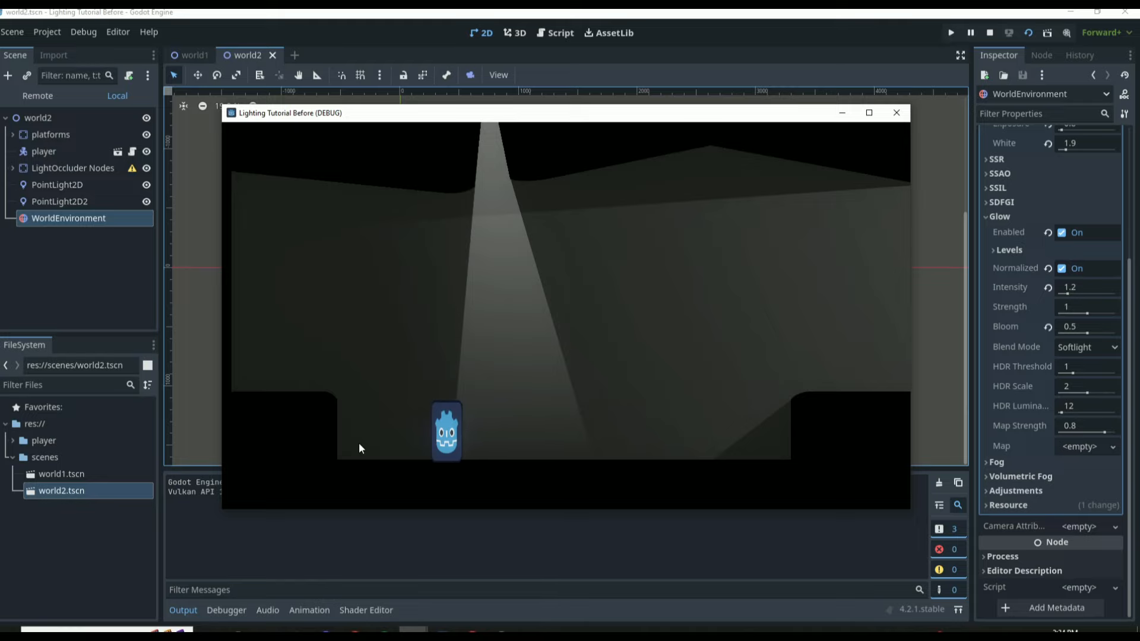
pyautogui.press('space')
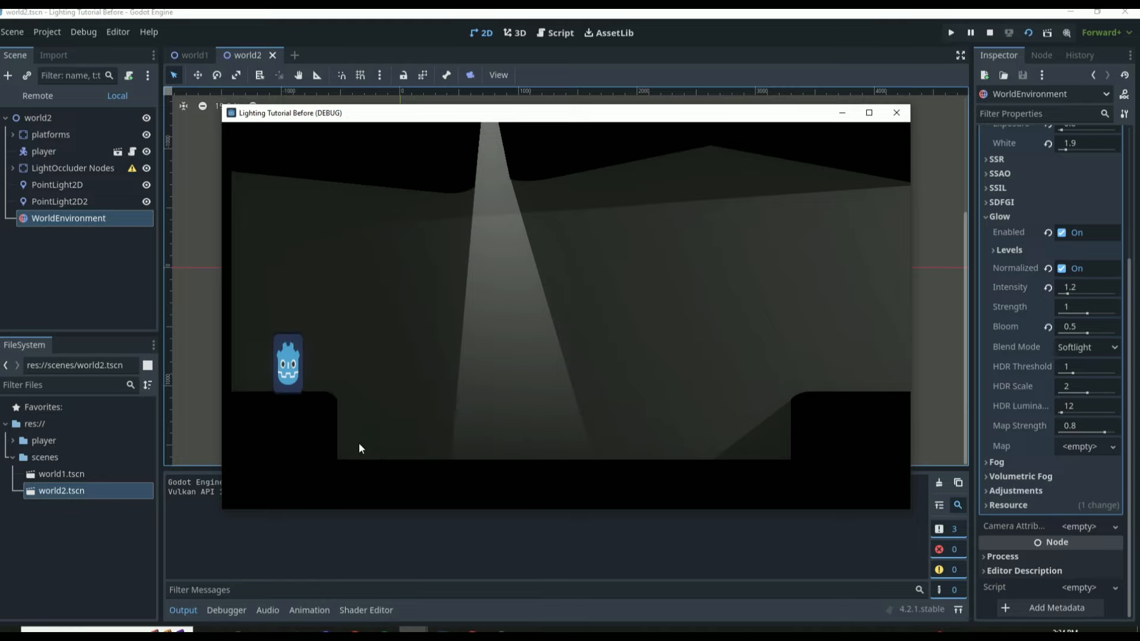
pyautogui.press('Right')
pyautogui.press('Left')
pyautogui.press('Right')
pyautogui.press('Left')
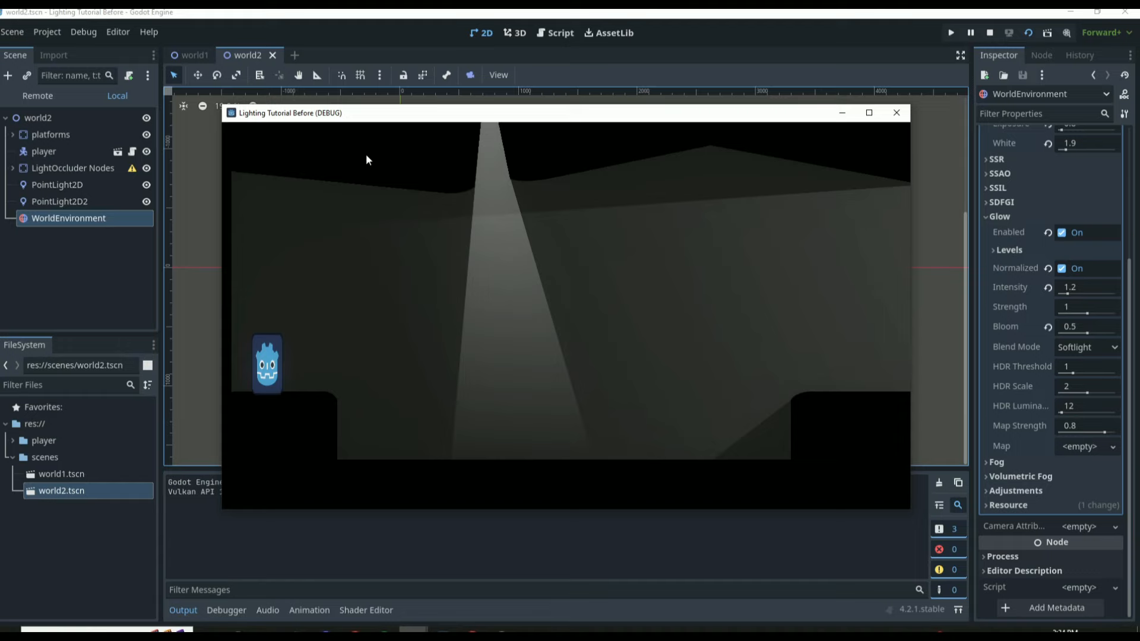
pyautogui.click(896, 112)
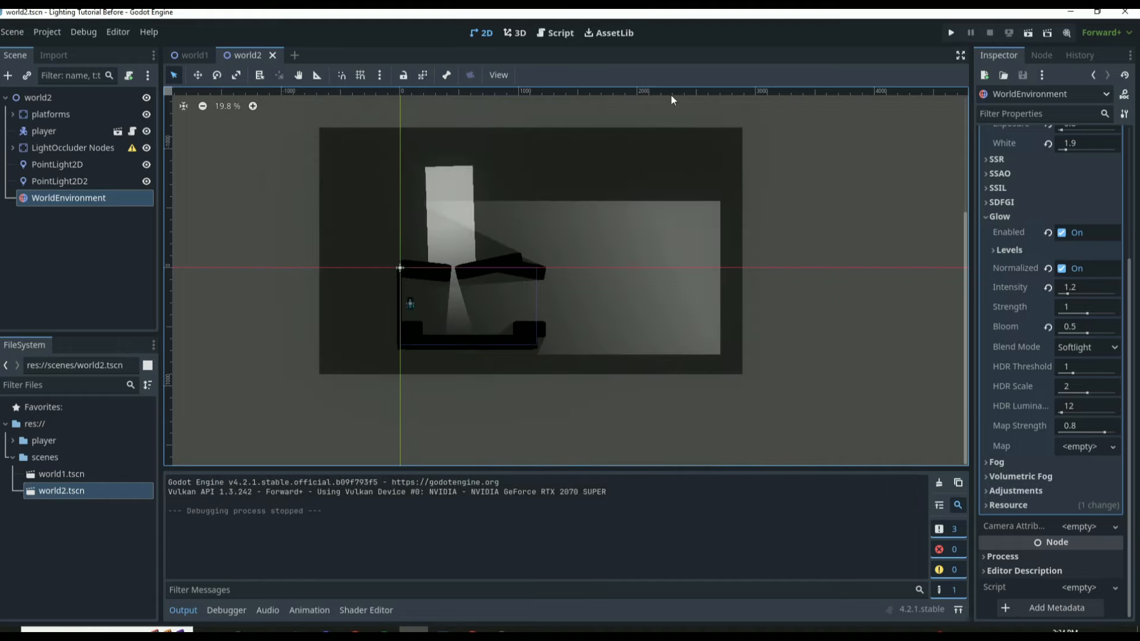
# - Look up the HDR 2D viewport option in the project settings by showing advanced settings and filtering for "hdr", and close the settings
pyautogui.click(50, 32)
pyautogui.click(58, 50)
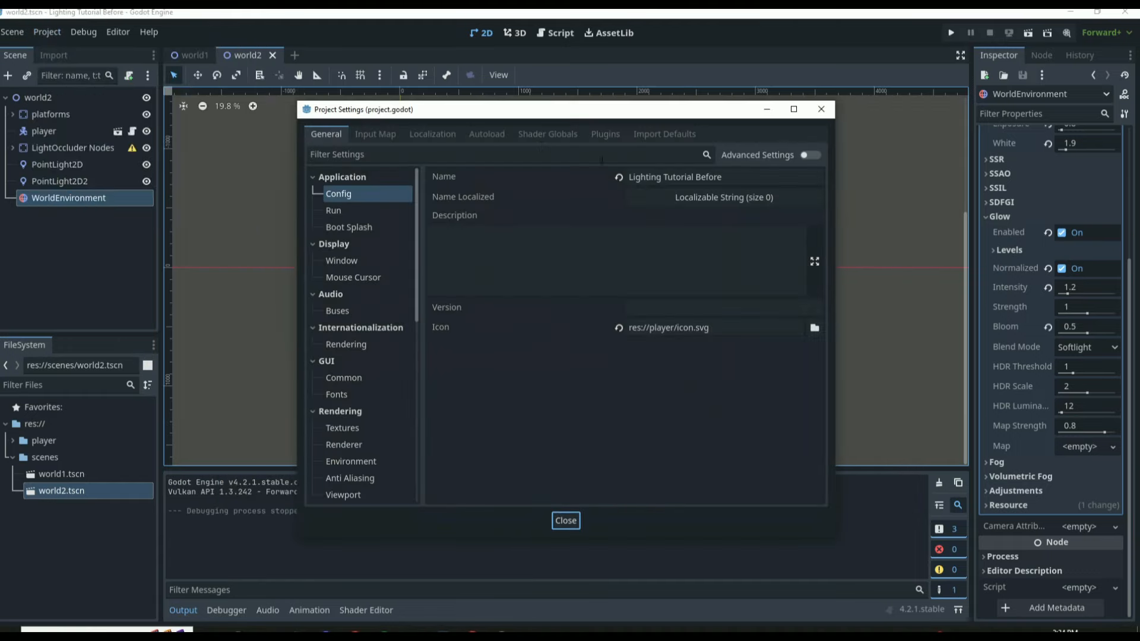
pyautogui.click(807, 155)
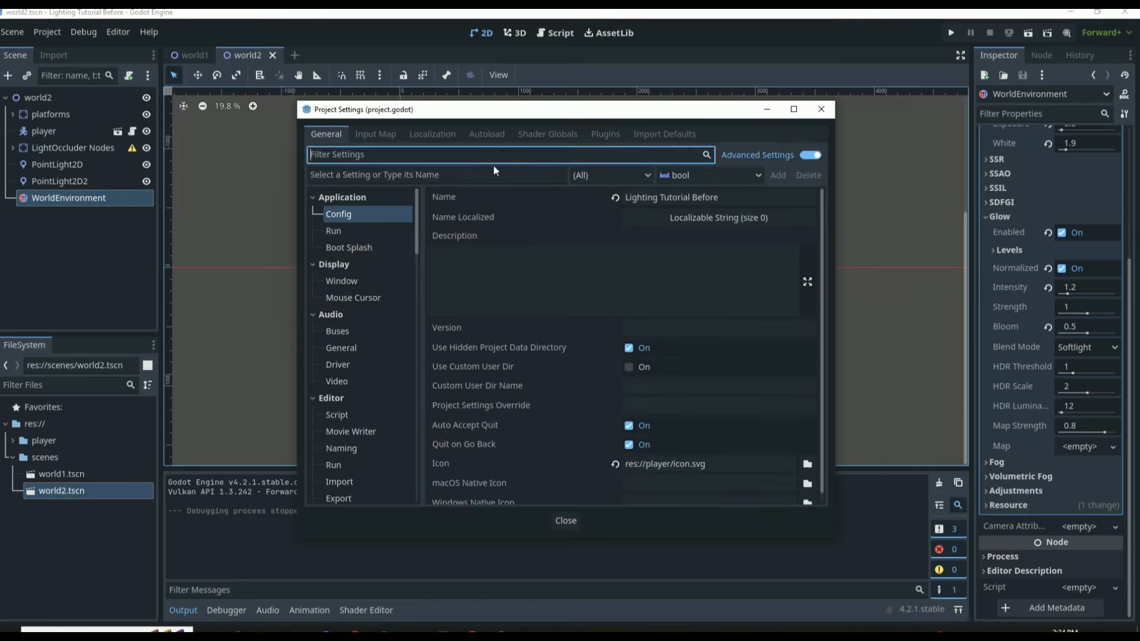
pyautogui.write('hdr')
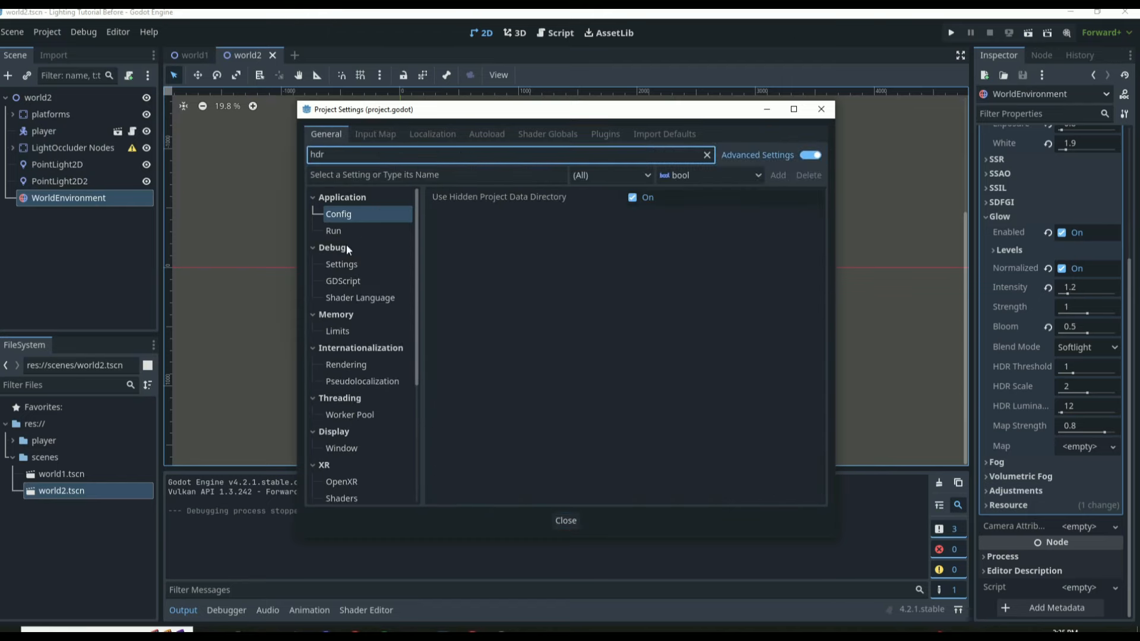
pyautogui.scroll(-3, 354, 359)
pyautogui.click(358, 407)
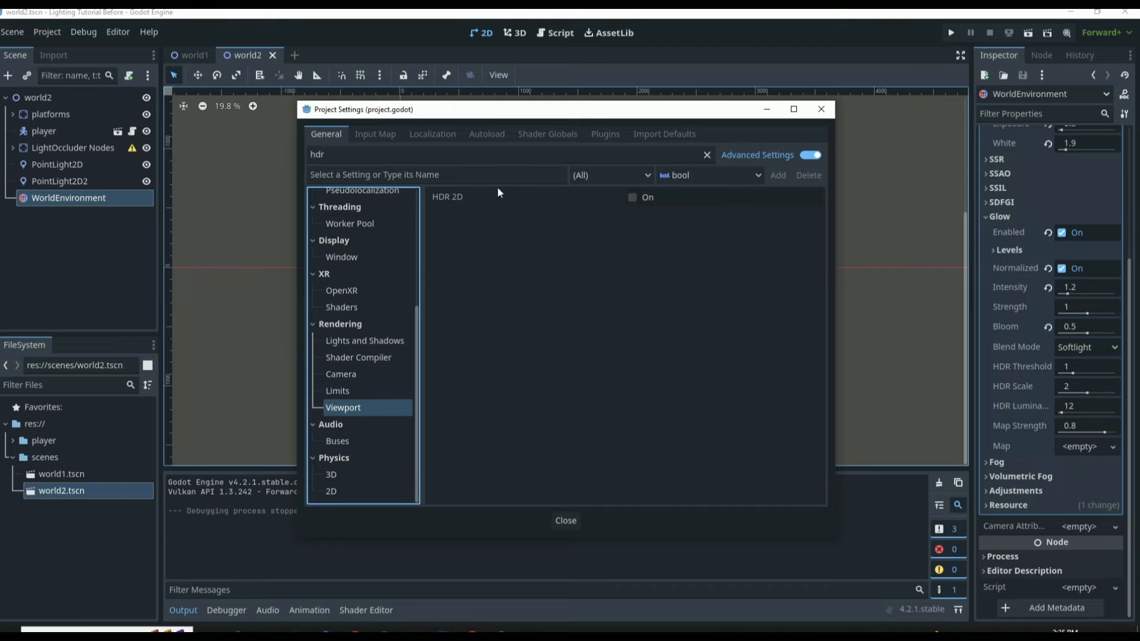
pyautogui.click(567, 520)
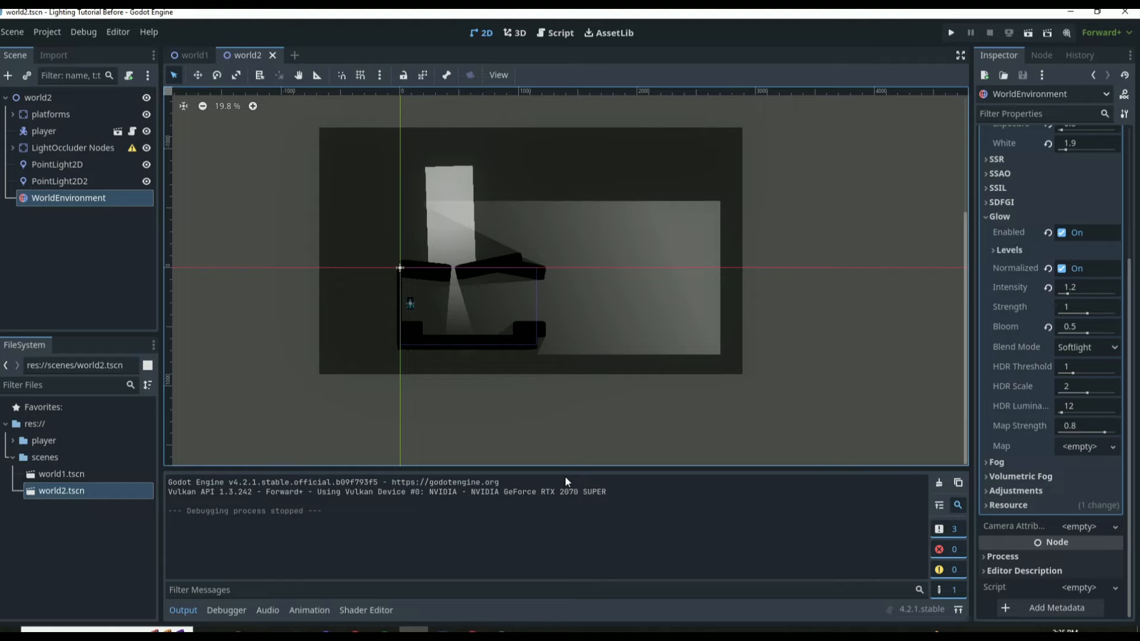
# - Run world2 once more to examine the glow around the player on the ledge, and close the game
pyautogui.scroll(-1, 452, 318)
pyautogui.scroll(2, 451, 318)
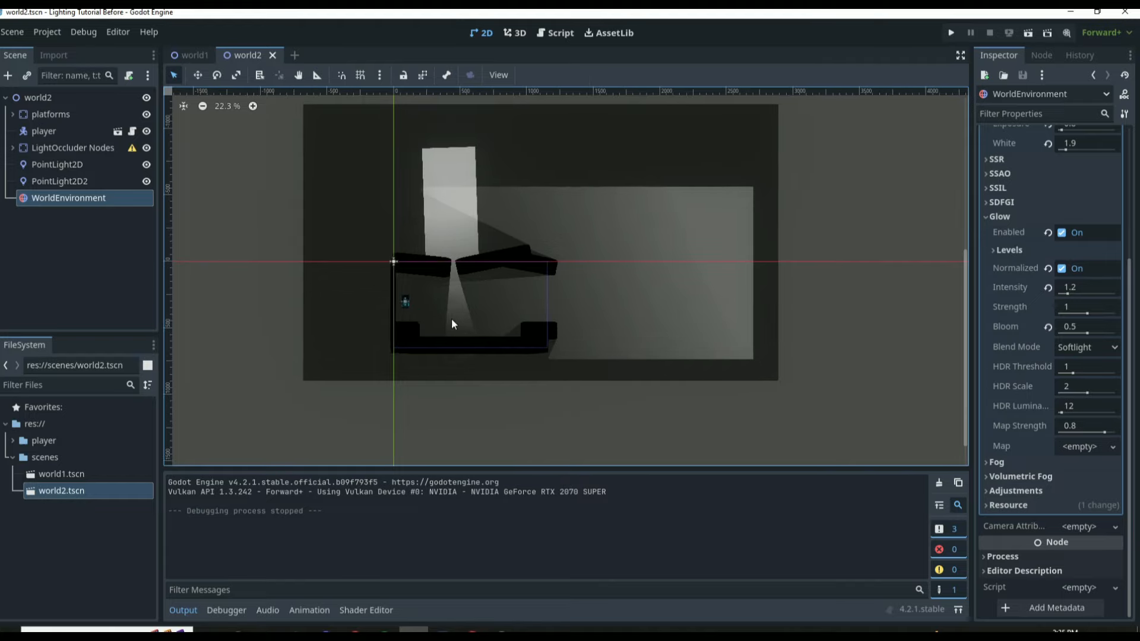
pyautogui.press('F6')
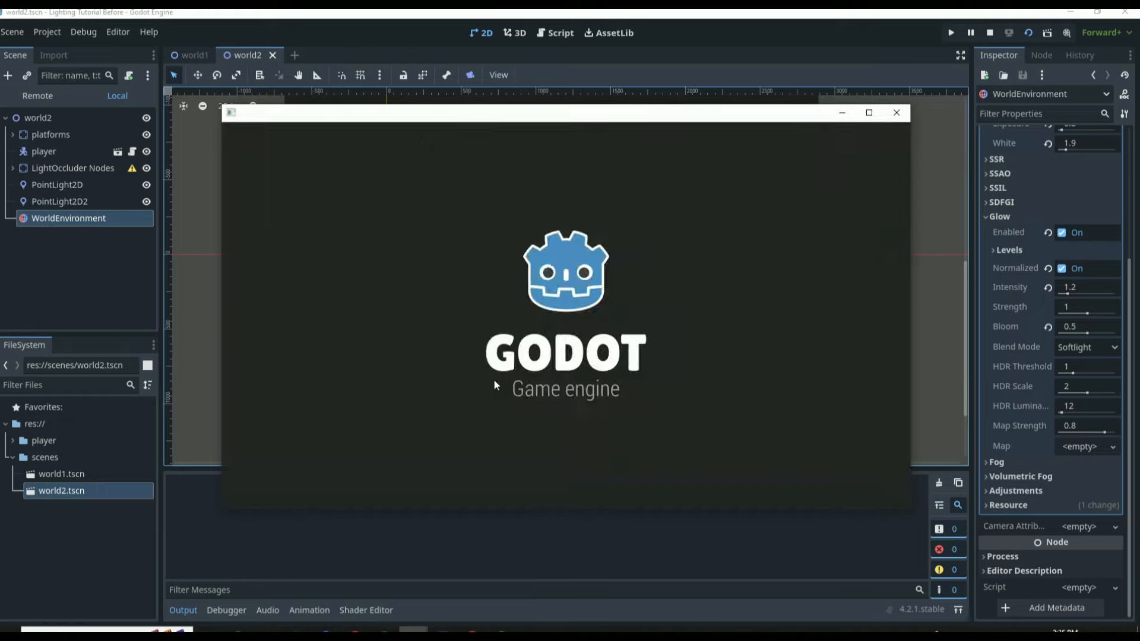
pyautogui.press('Left')
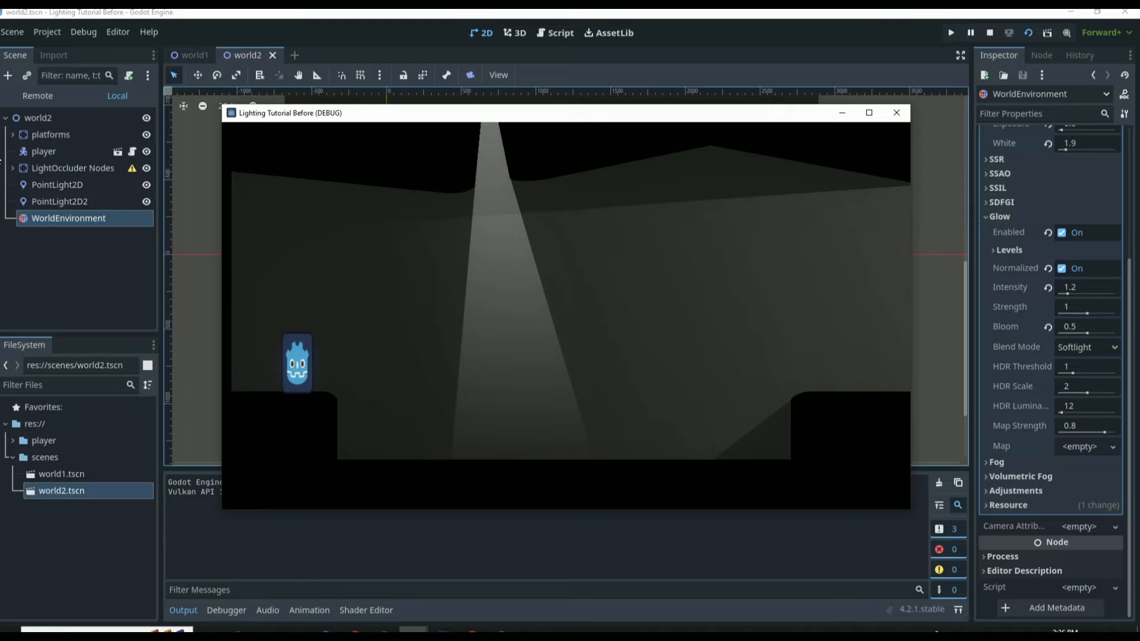
pyautogui.click(135, 336)
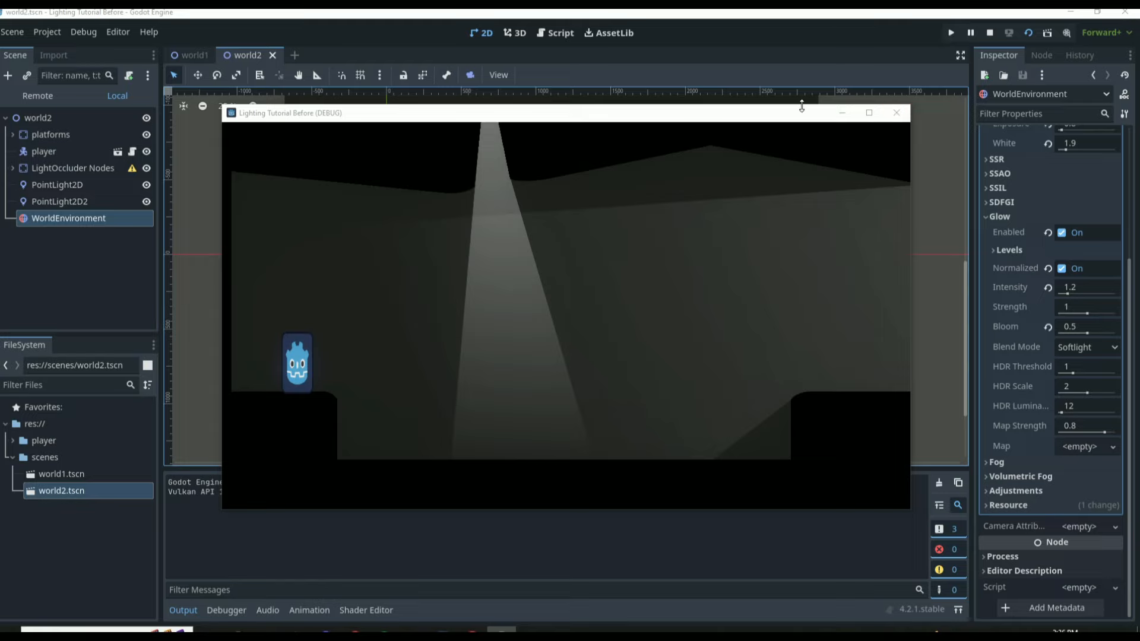
pyautogui.click(896, 113)
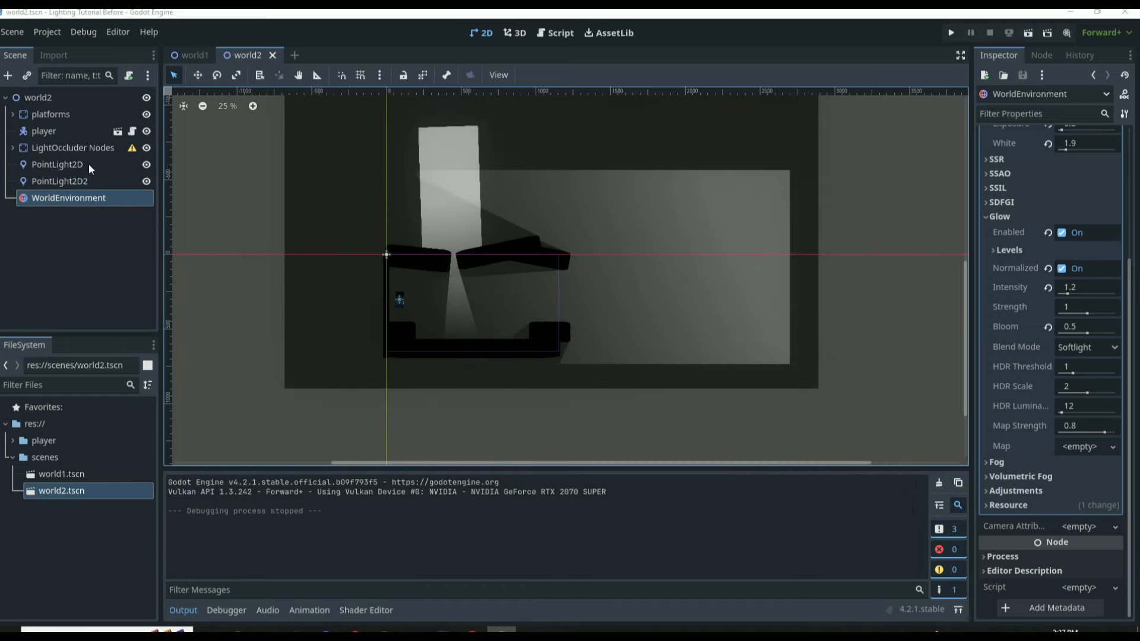
# - Add a DirectionalLight2D node as a child of the world2 root node
pyautogui.click(44, 97)
pyautogui.click(8, 76)
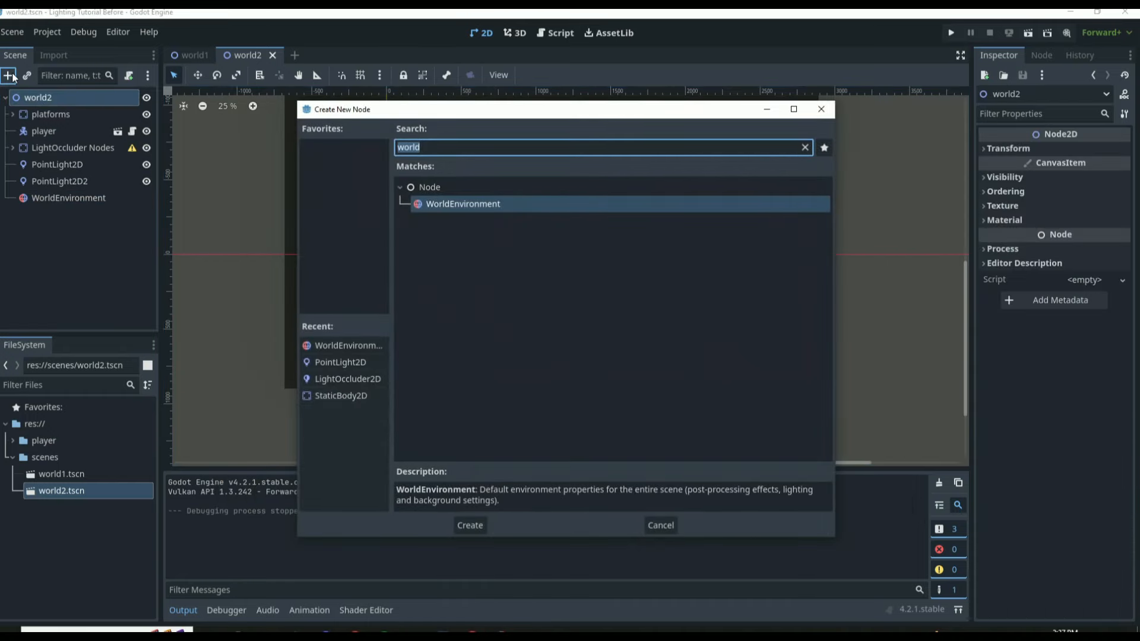
pyautogui.press('BackSpace')
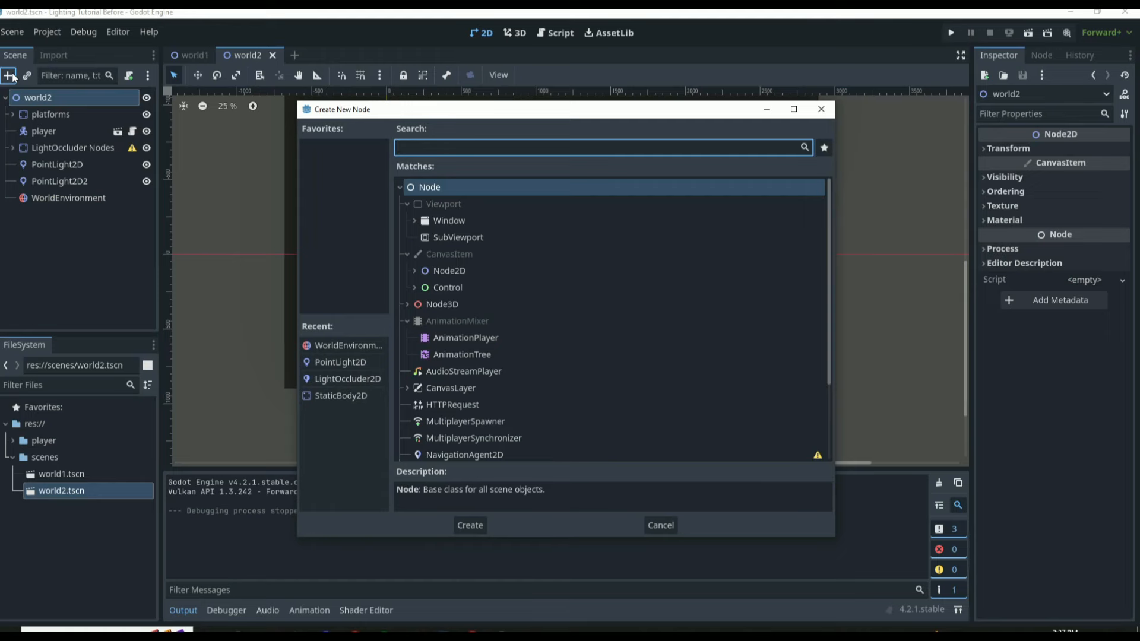
pyautogui.write('direc')
pyautogui.press('Return')
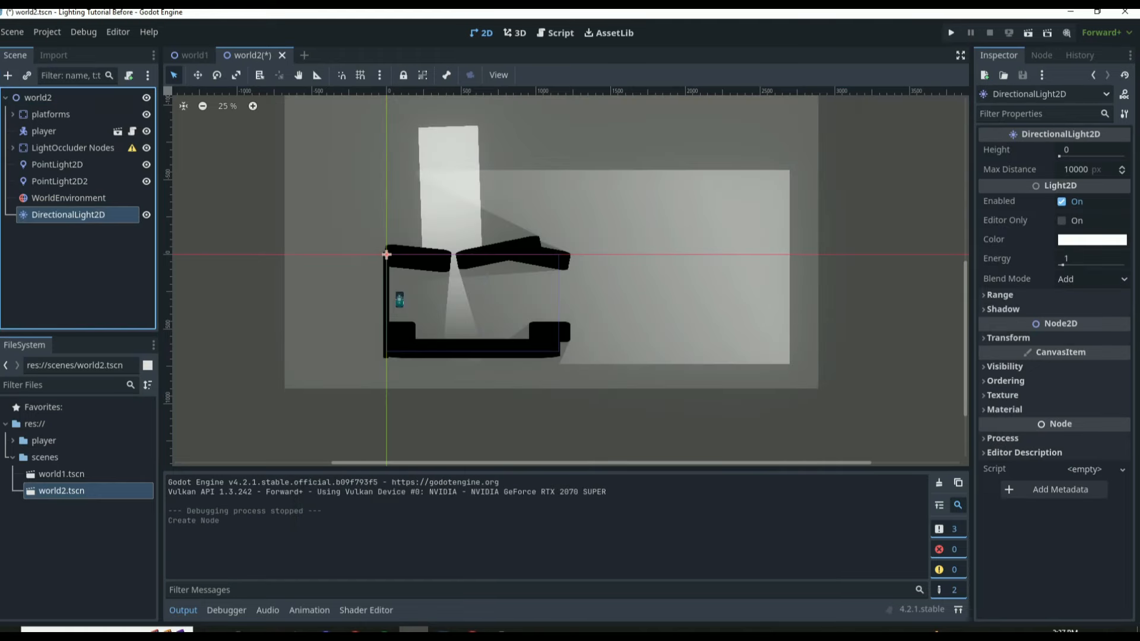
# - Examine how the directional light affects the whole scene, hiding it and showing it again for comparison
pyautogui.scroll(-5, 448, 279)
pyautogui.scroll(4, 373, 302)
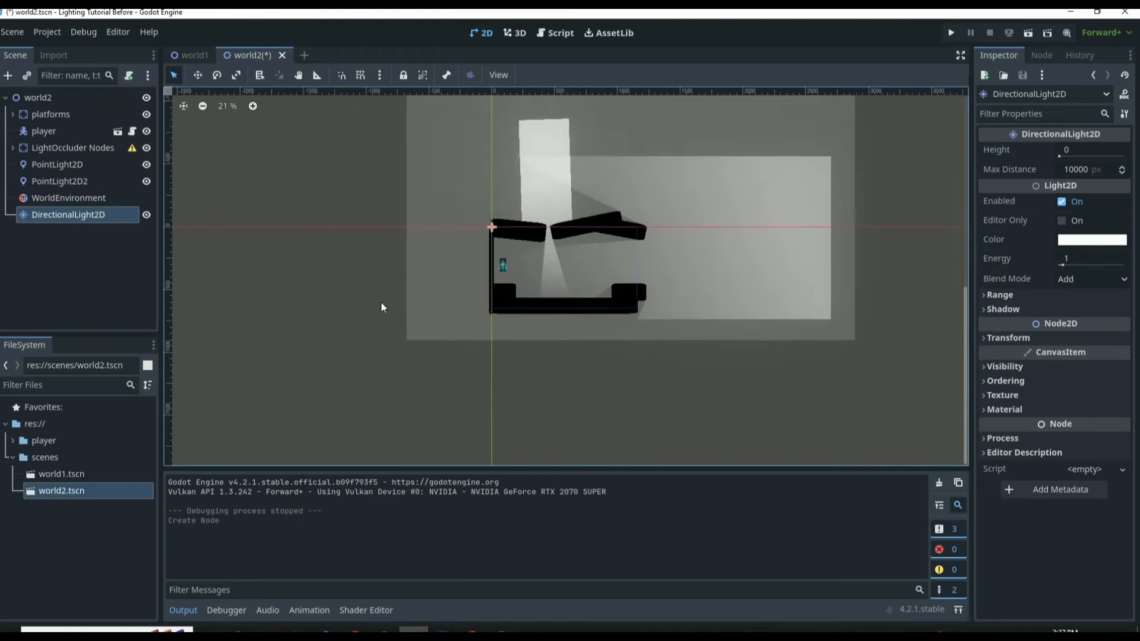
pyautogui.scroll(1, 563, 205)
pyautogui.scroll(-6, 561, 333)
pyautogui.scroll(3, 570, 332)
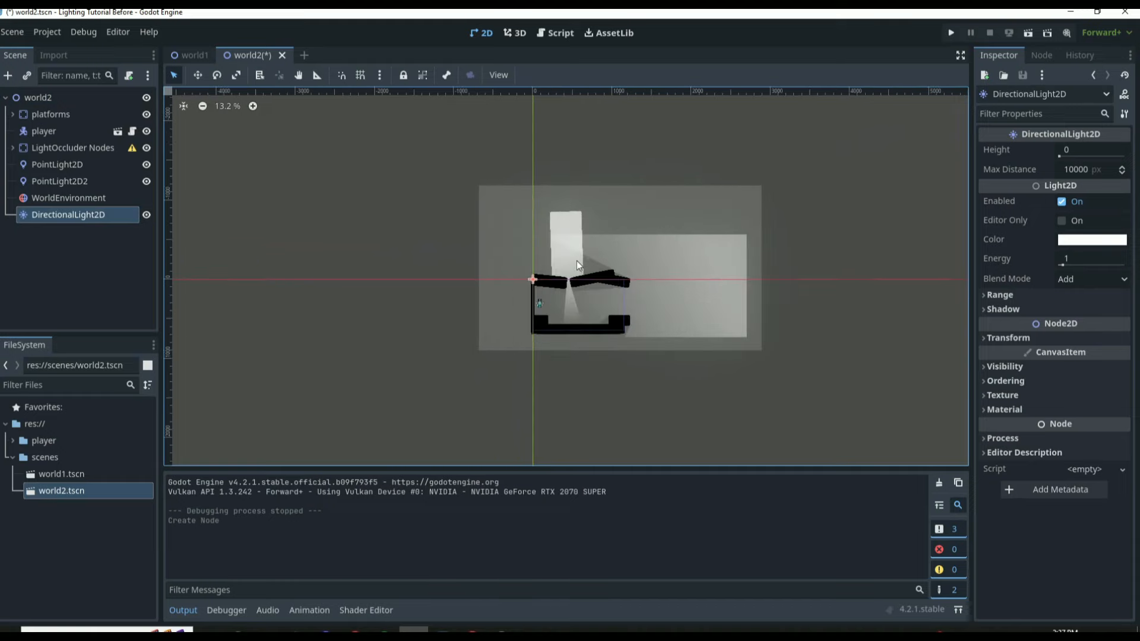
pyautogui.scroll(5, 576, 264)
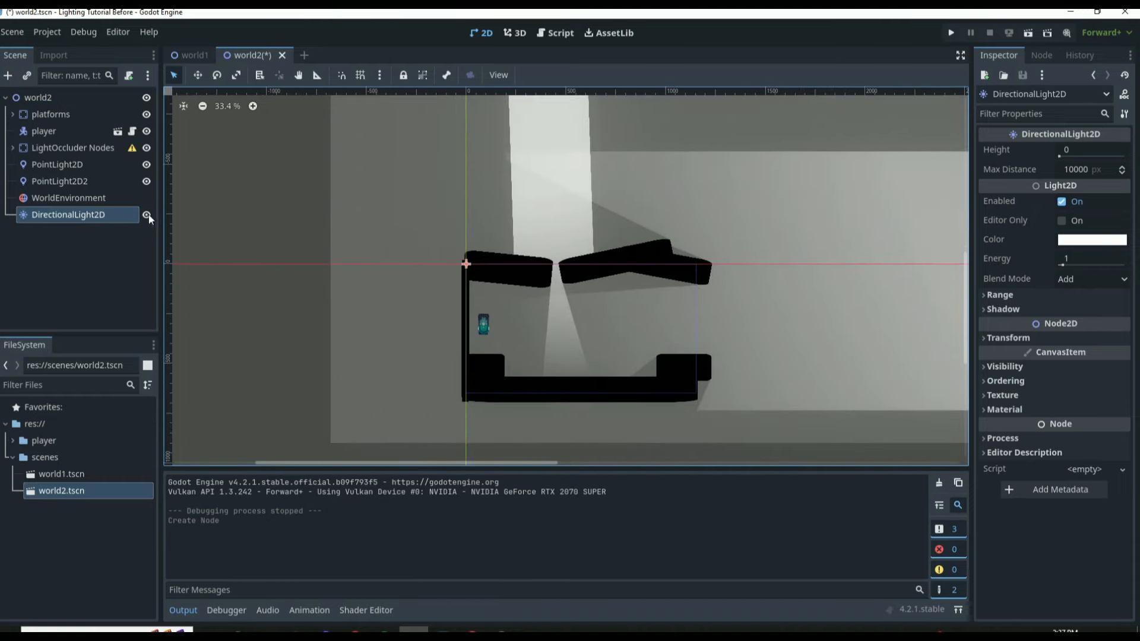
pyautogui.click(147, 215)
pyautogui.click(147, 215)
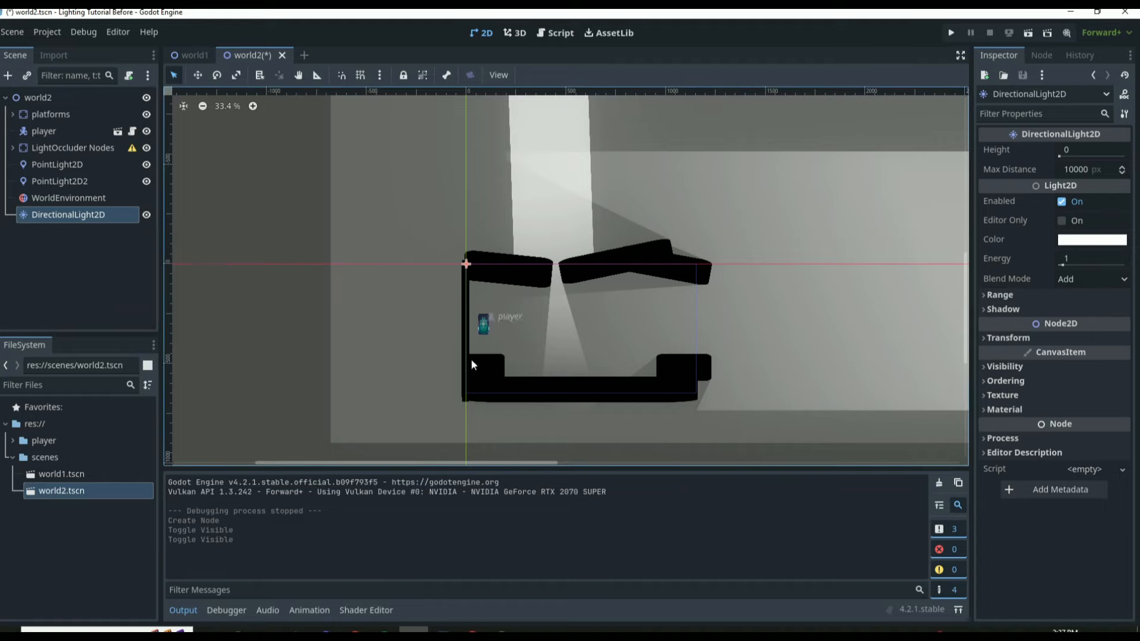
# - Move the ColorRect background under platforms to about (-499, -1075) and deselect it
pyautogui.scroll(-4, 435, 198)
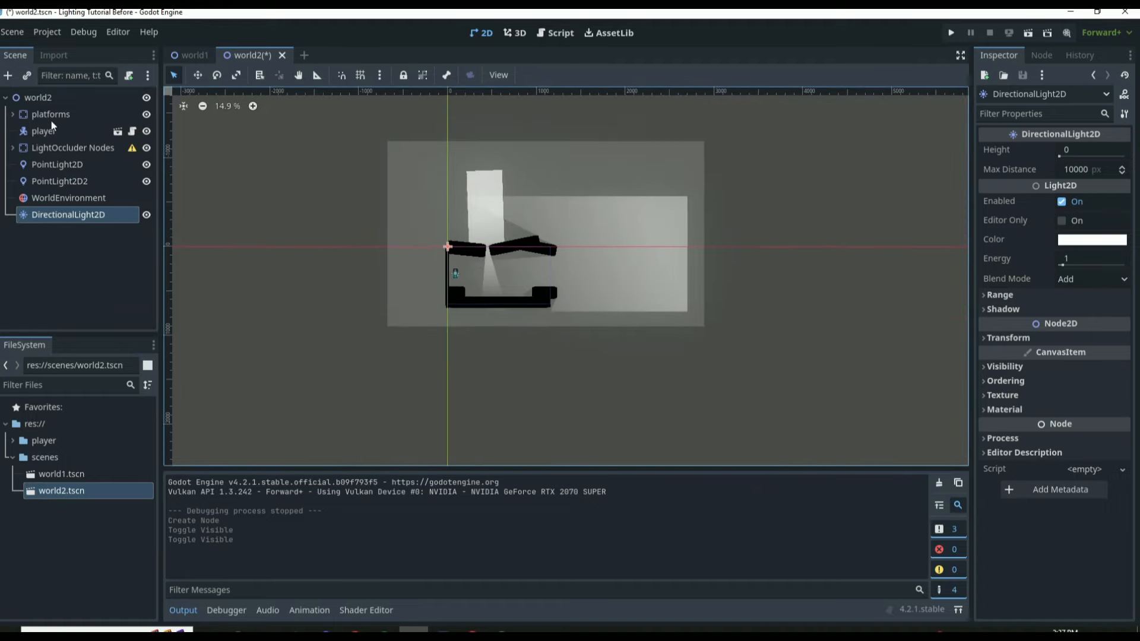
pyautogui.click(13, 114)
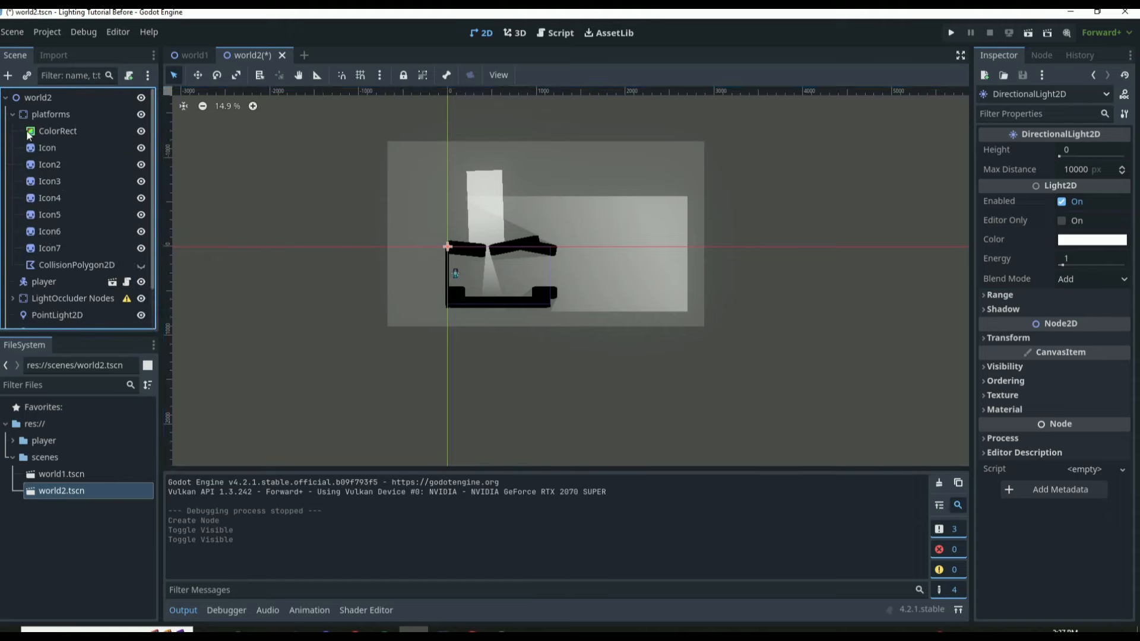
pyautogui.click(50, 131)
pyautogui.moveTo(614, 173); pyautogui.dragTo(640, 159)
pyautogui.click(596, 395)
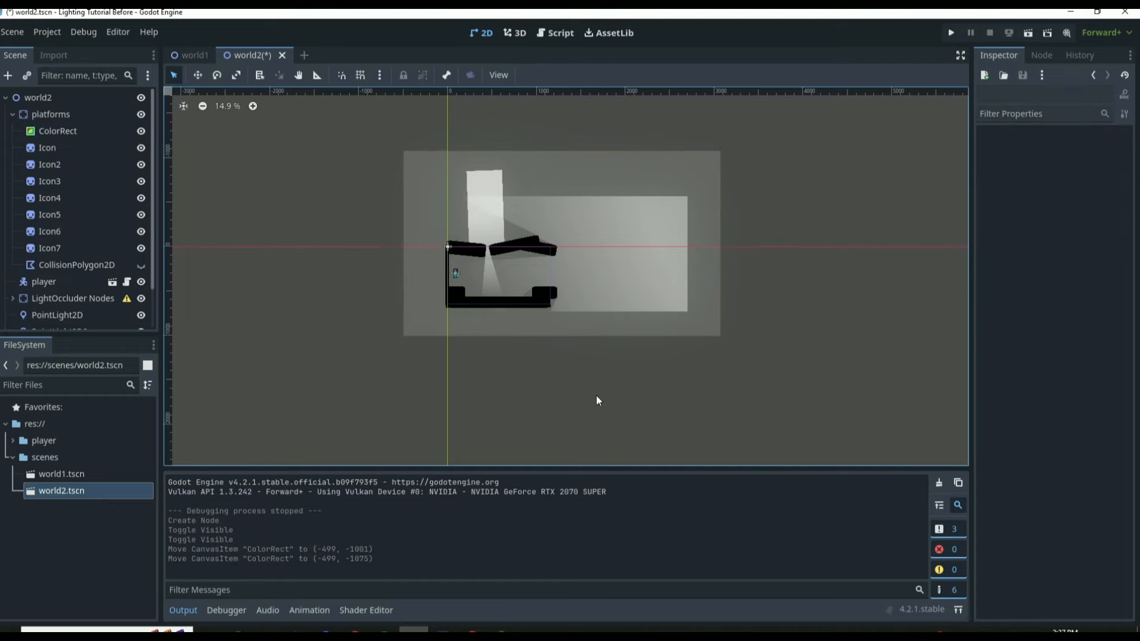
# - Select the DirectionalLight2D node for editing and collapse the platforms node in the scene tree
pyautogui.scroll(5, 531, 336)
pyautogui.scroll(-2, 27, 276)
pyautogui.click(51, 318)
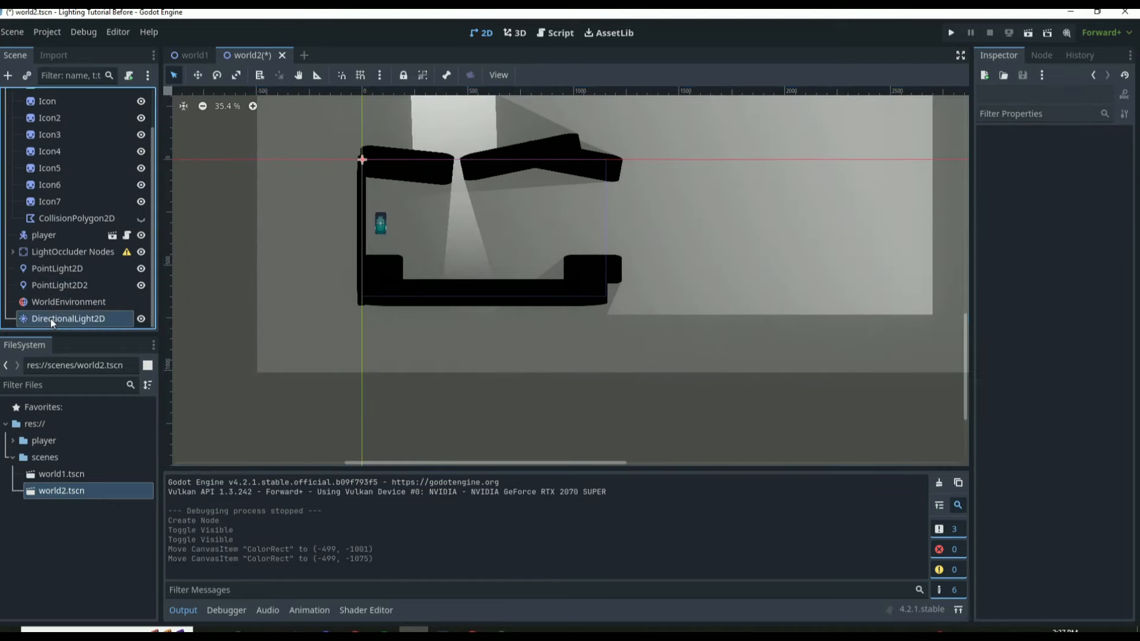
pyautogui.scroll(2, 17, 131)
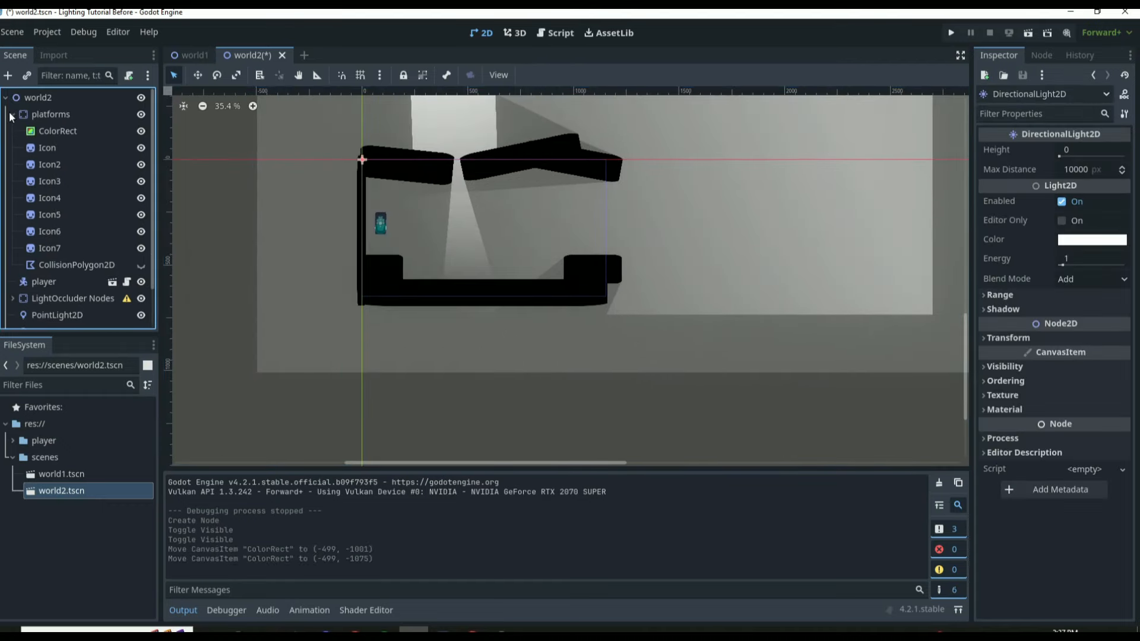
pyautogui.click(12, 114)
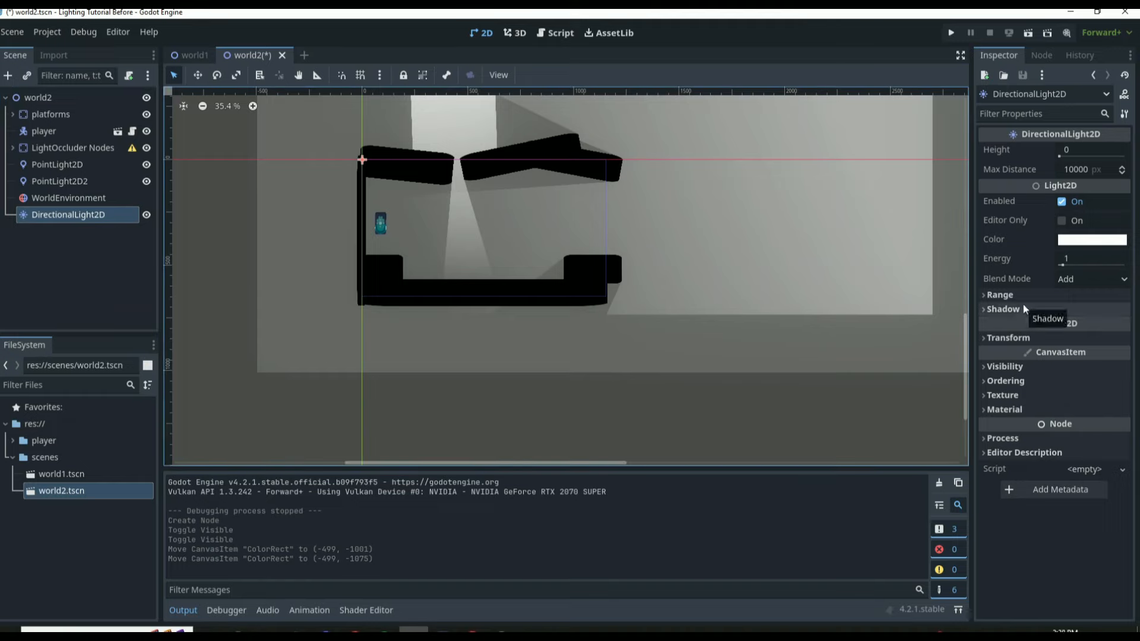
# - Try enabling shadows on the DirectionalLight2D and switch them back off
pyautogui.scroll(-3, 473, 244)
pyautogui.scroll(3, 432, 161)
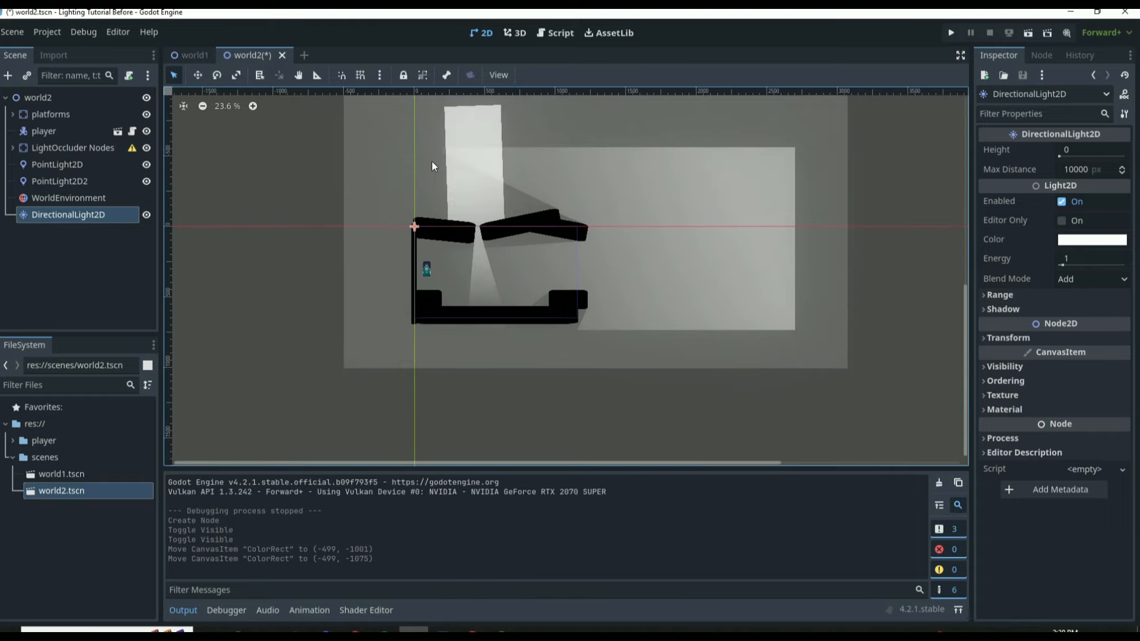
pyautogui.click(1003, 308)
pyautogui.click(1064, 324)
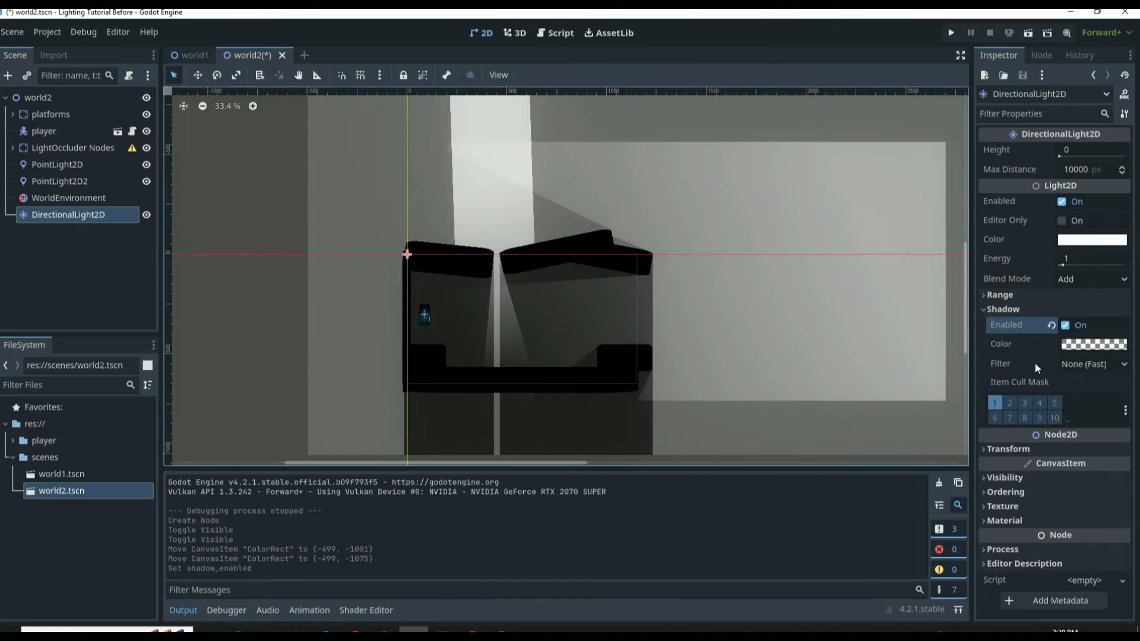
pyautogui.click(1066, 326)
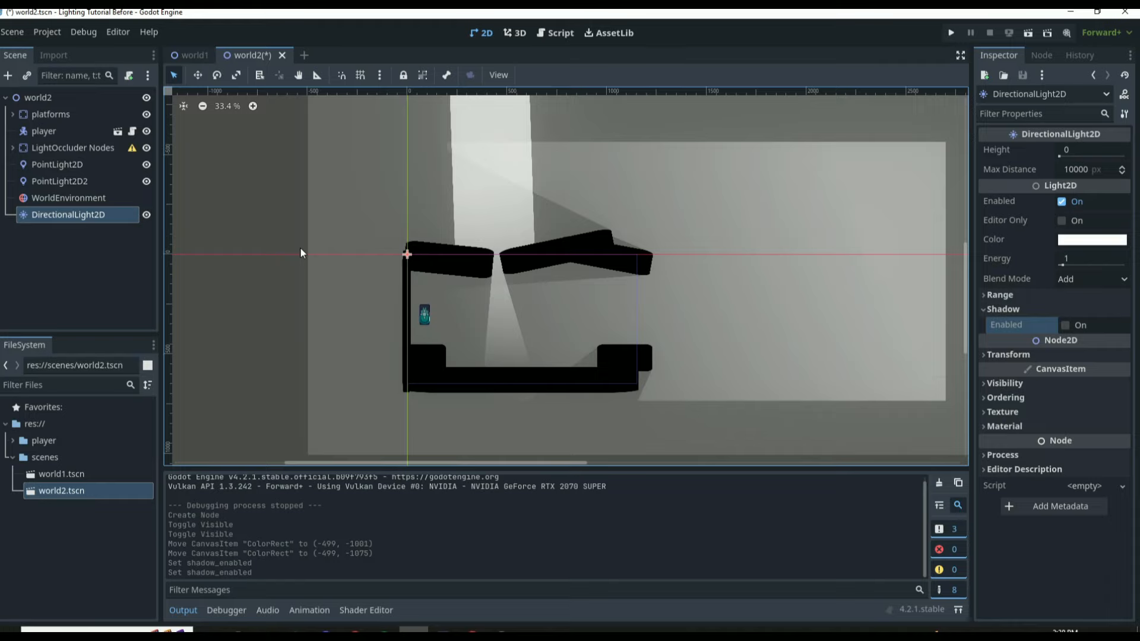
# - Change the DirectionalLight2D color to a blue of about 1895ff and lower its alpha to make it semi-transparent
pyautogui.scroll(5, 537, 279)
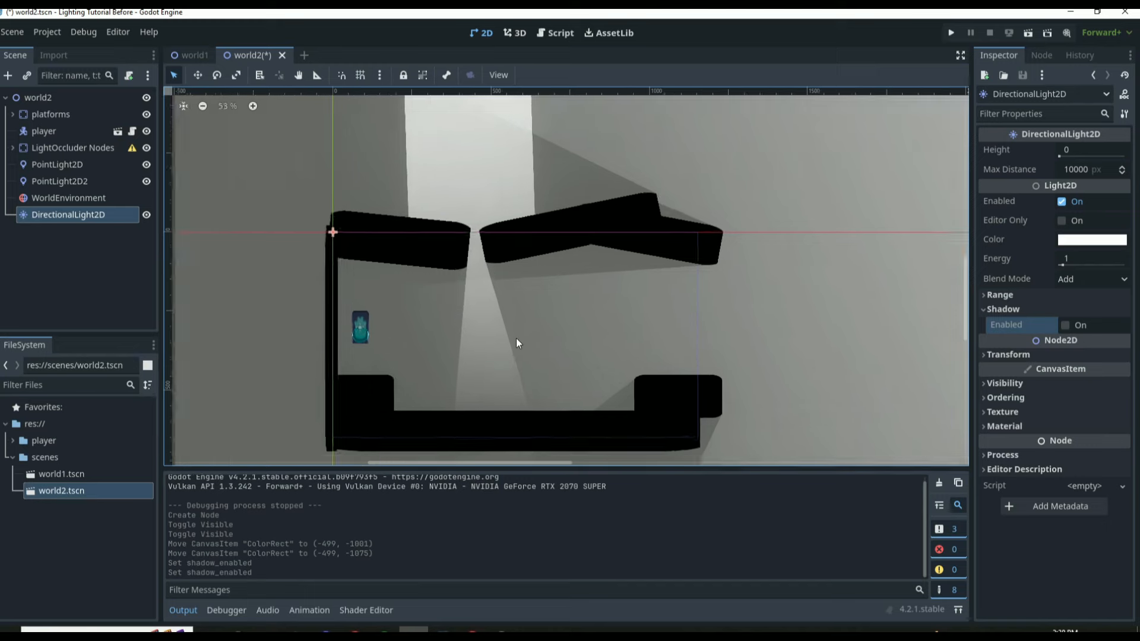
pyautogui.click(1099, 240)
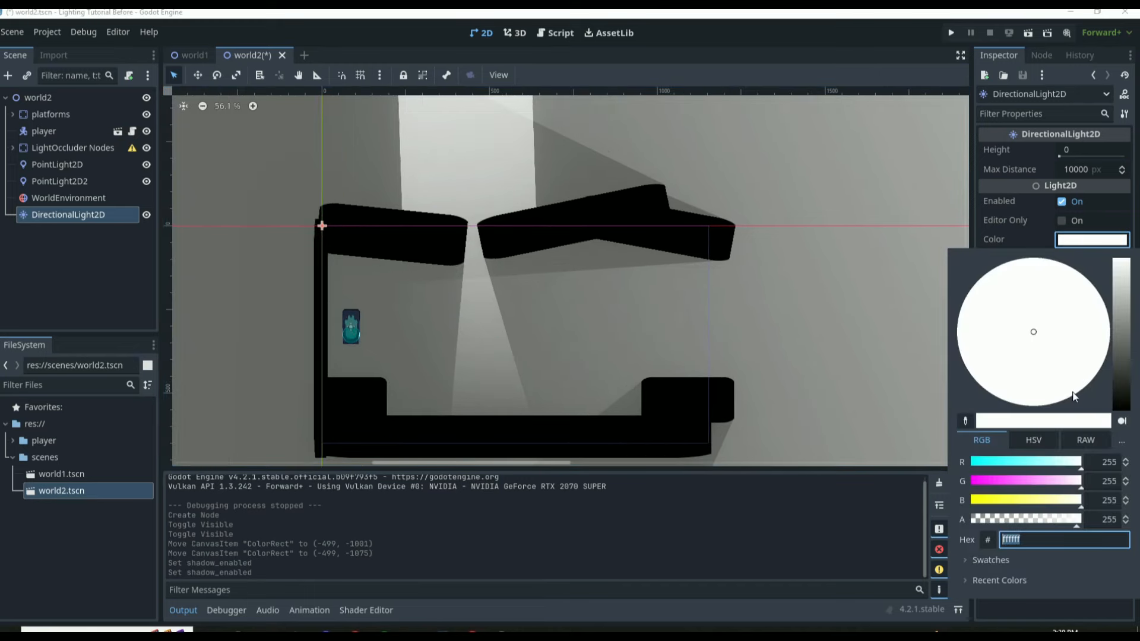
pyautogui.moveTo(1003, 465); pyautogui.dragTo(981, 465)
pyautogui.scroll(-4, 635, 351)
pyautogui.scroll(9, 564, 409)
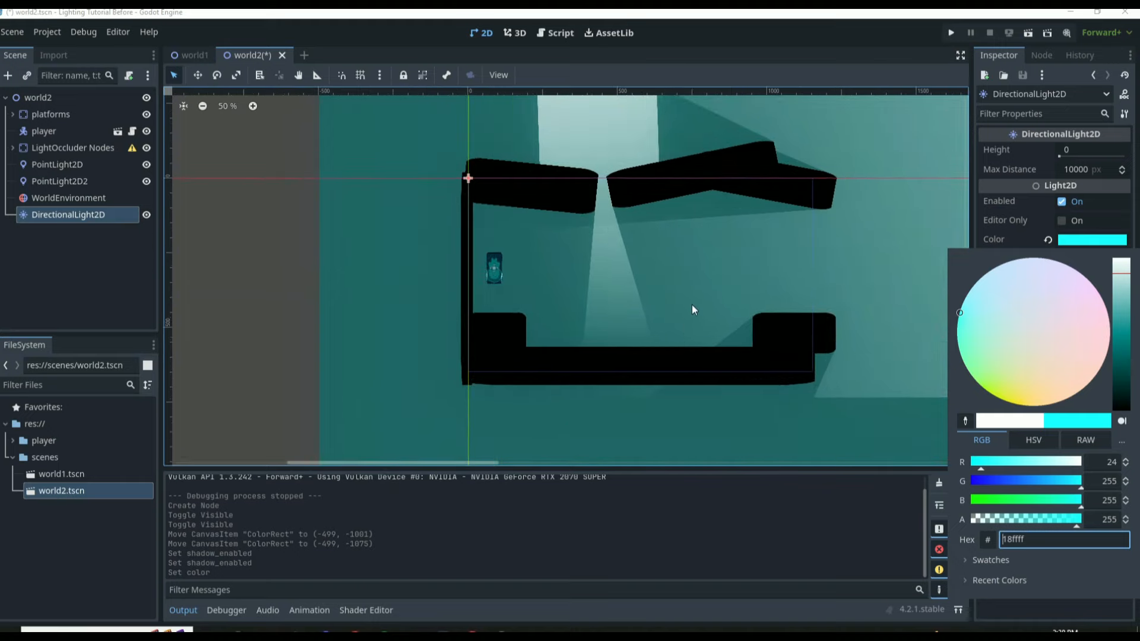
pyautogui.moveTo(1042, 481); pyautogui.dragTo(1035, 478)
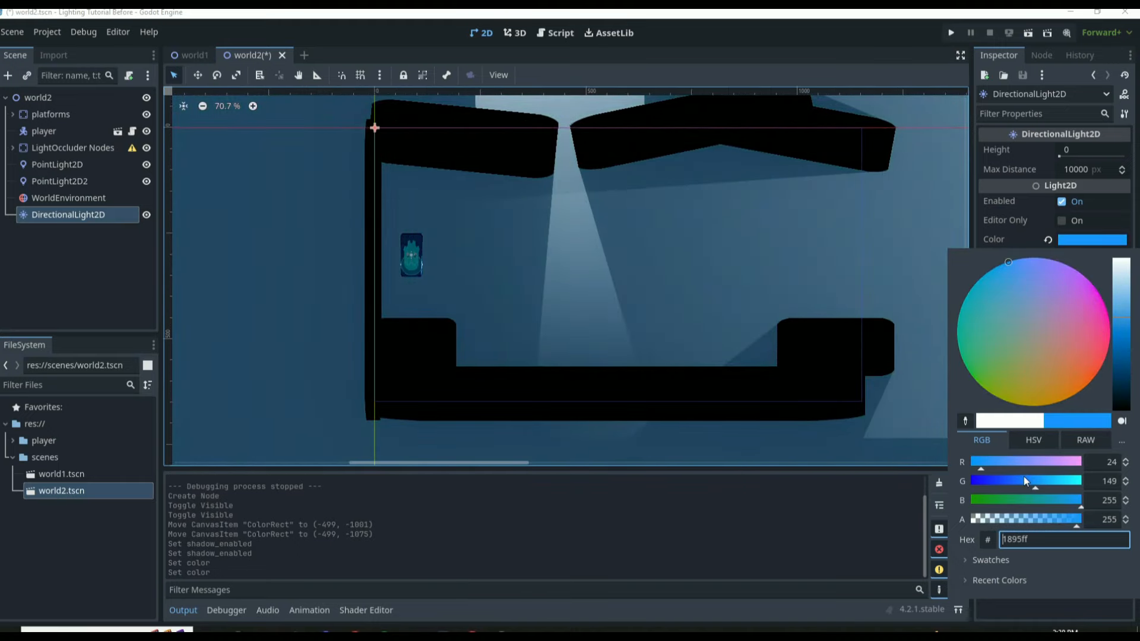
pyautogui.moveTo(1057, 522); pyautogui.dragTo(1027, 521)
pyautogui.scroll(-4, 426, 419)
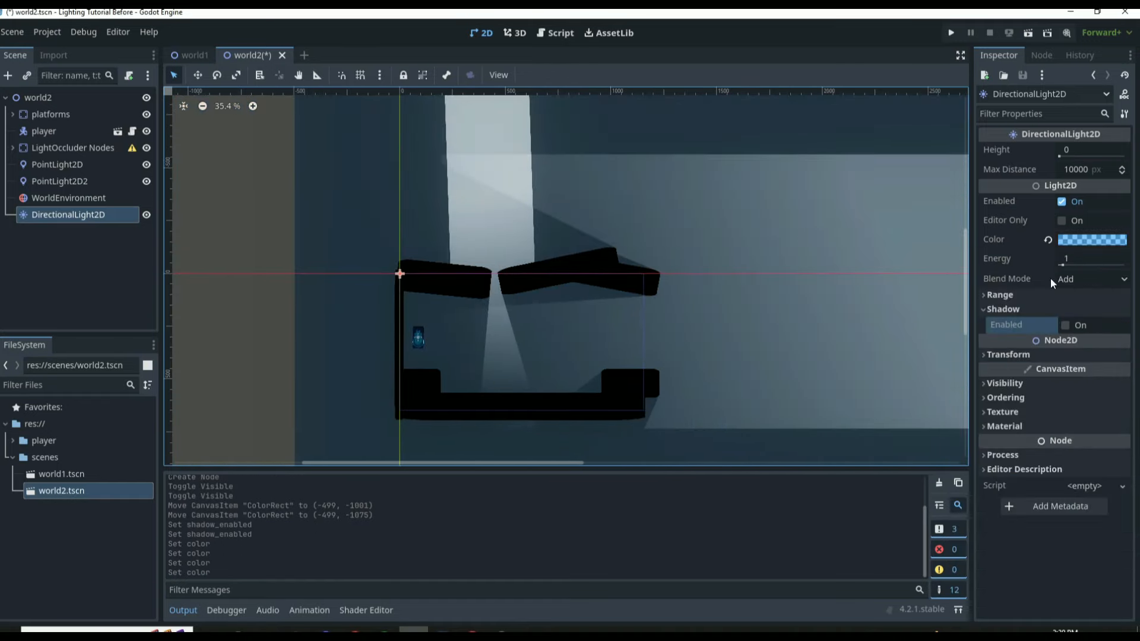
# - Try the Subtract blend mode on the DirectionalLight2D and return it to Add
pyautogui.click(1071, 279)
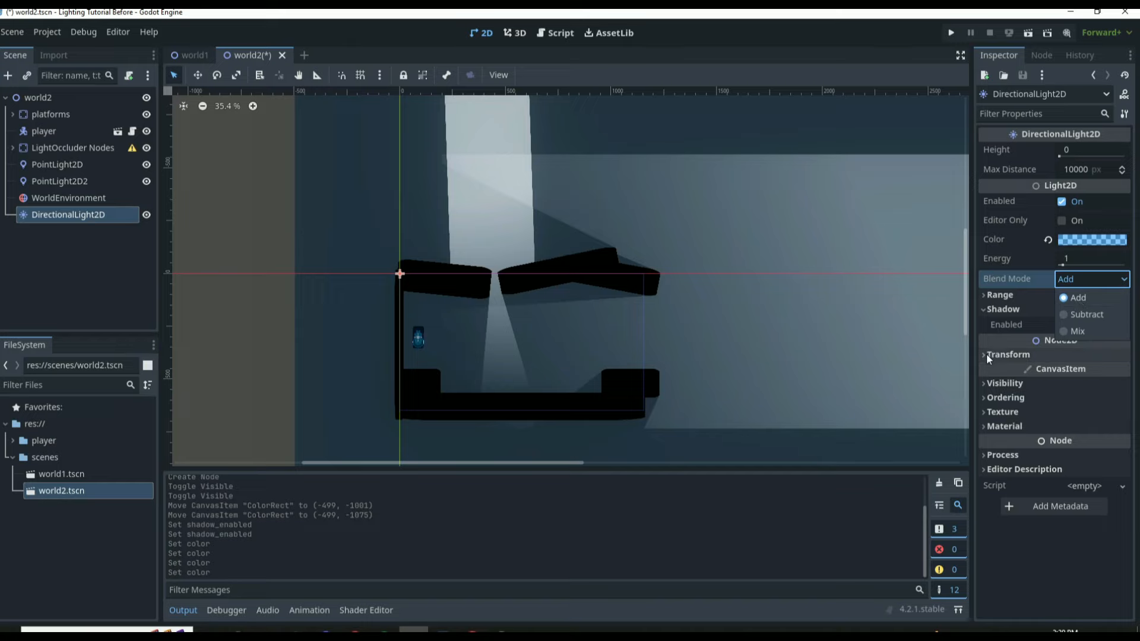
pyautogui.click(1086, 314)
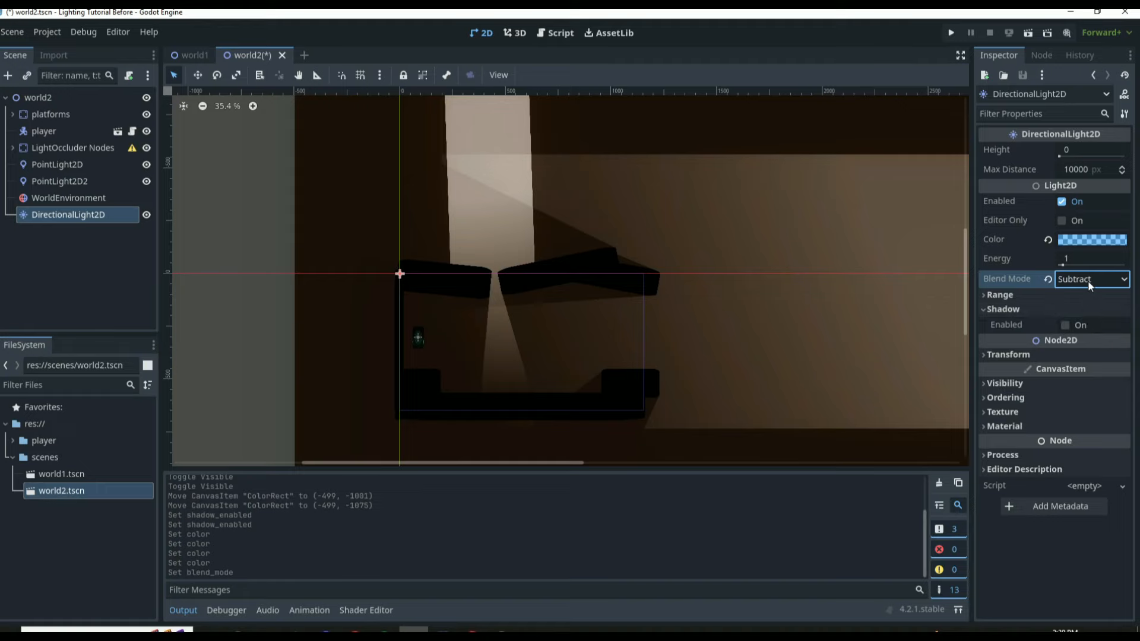
pyautogui.click(1087, 280)
pyautogui.click(1087, 298)
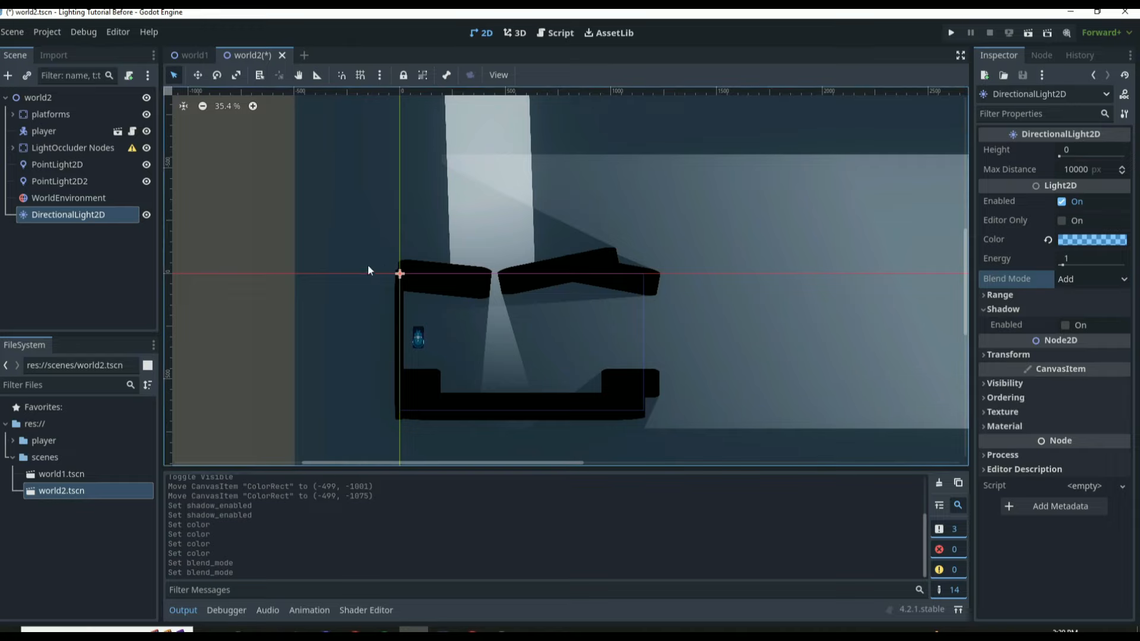
# - Deselect the directional light and save the world2 scene
pyautogui.click(255, 219)
pyautogui.hotkey('ctrl', 's')
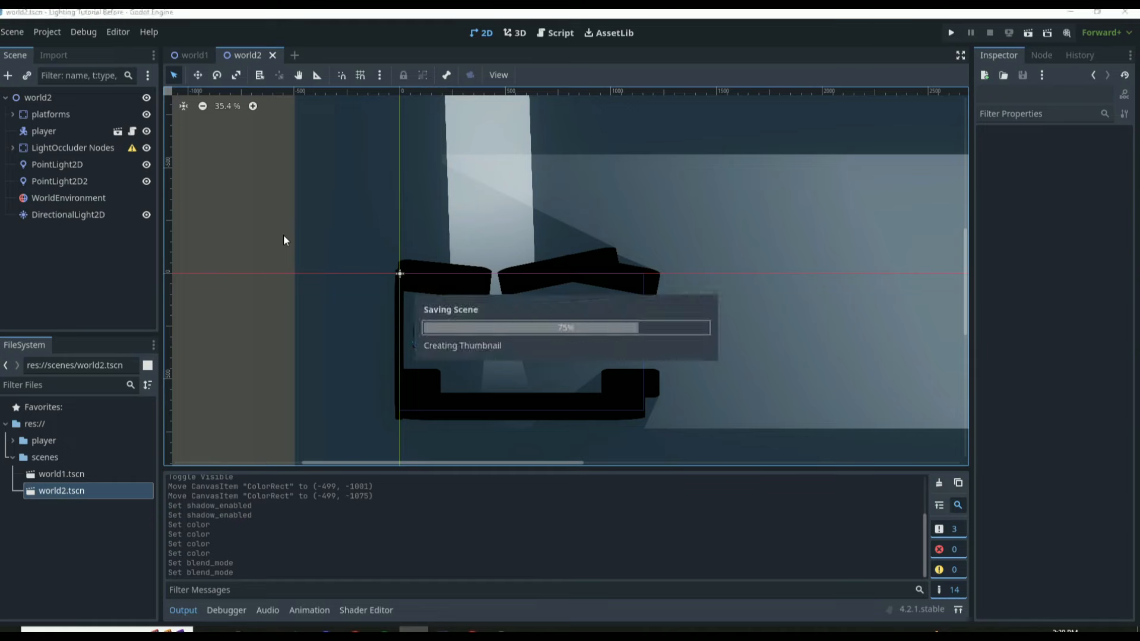
# - Try an energy of 4 on the DirectionalLight2D and reset it to the default
pyautogui.click(68, 214)
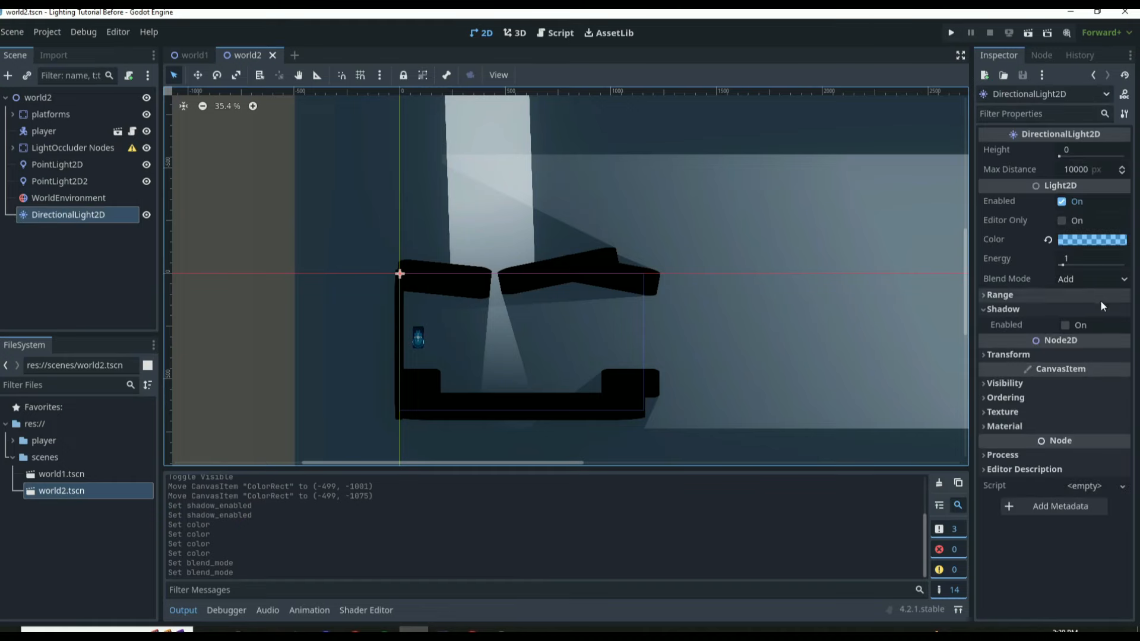
pyautogui.click(1078, 260)
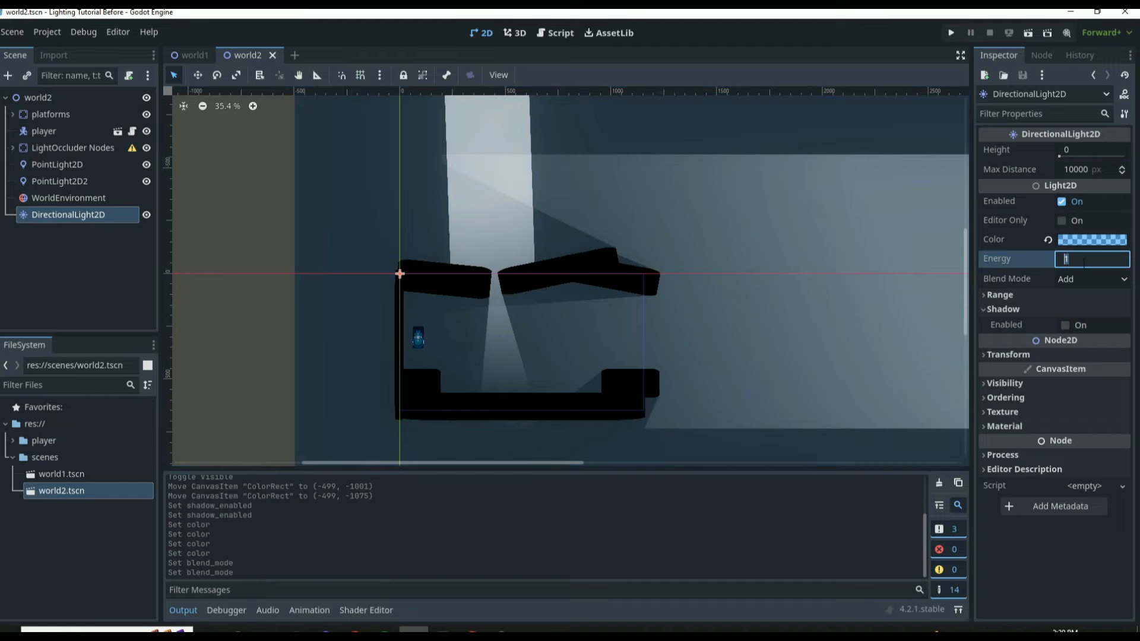
pyautogui.write('4')
pyautogui.press('Return')
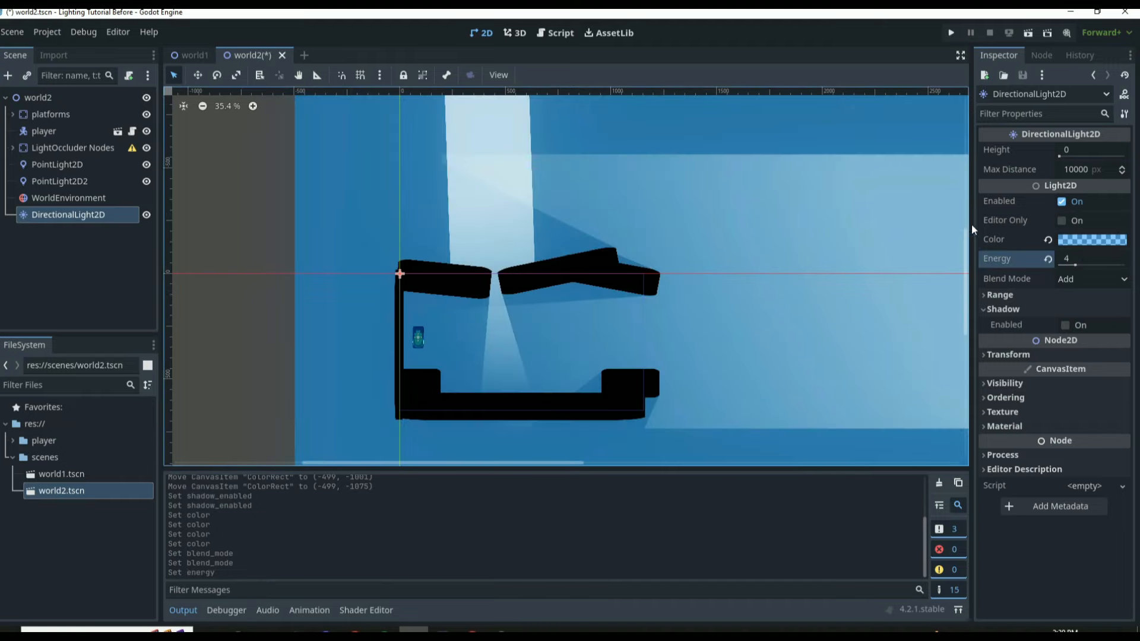
pyautogui.click(1047, 258)
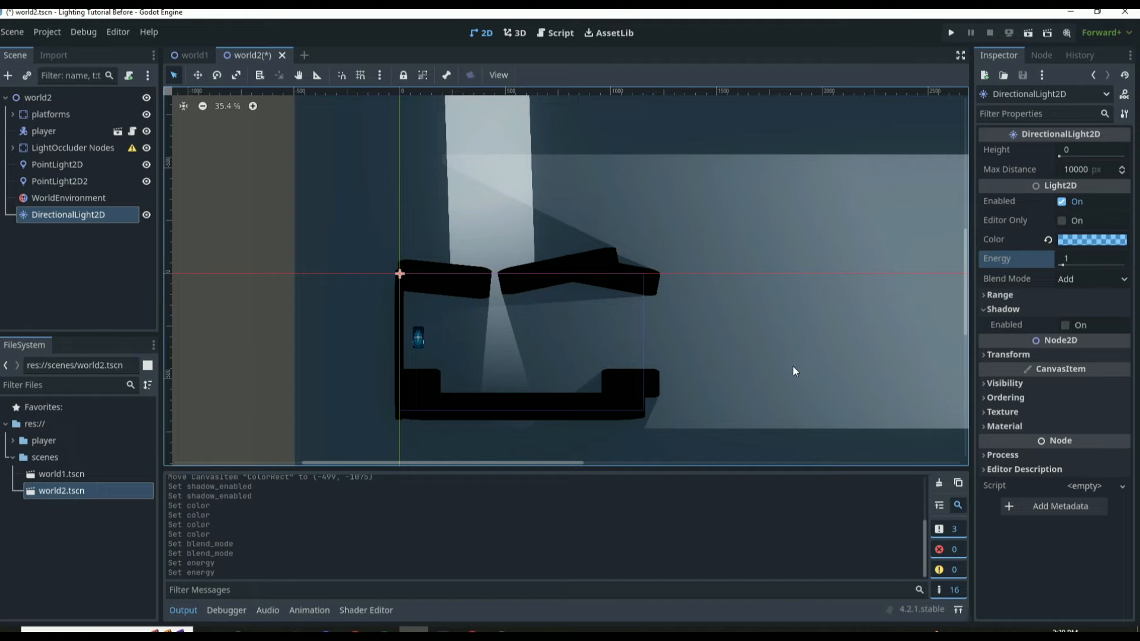
# - Compare the enclosed platform area with the DirectionalLight2D's shadows switched on and back off
pyautogui.scroll(-2, 792, 366)
pyautogui.scroll(1, 743, 415)
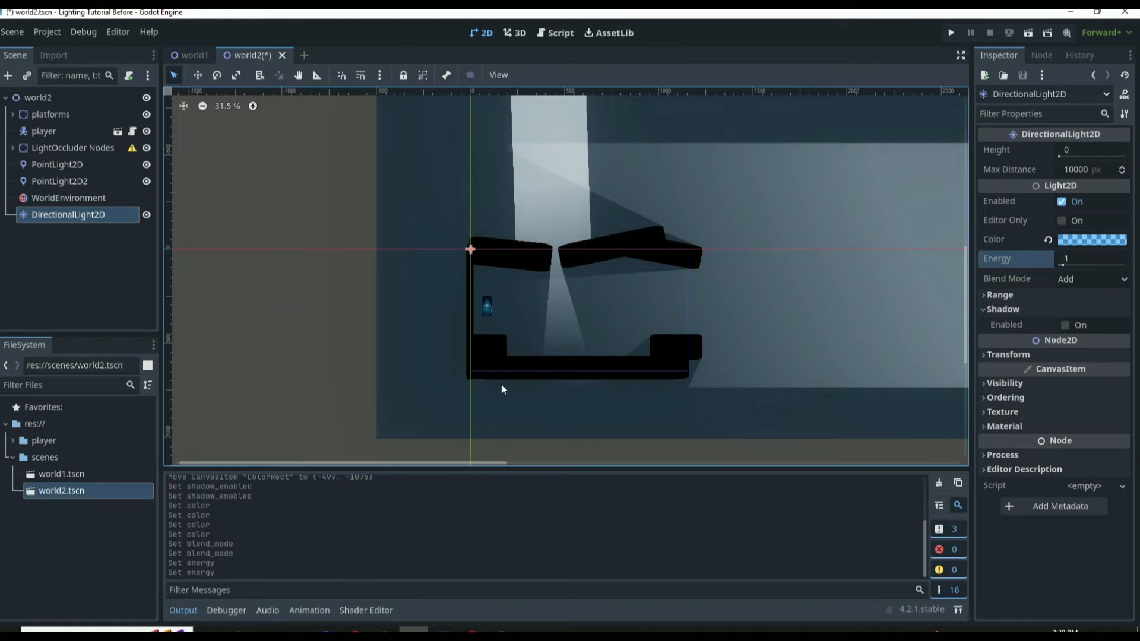
pyautogui.scroll(-5, 543, 414)
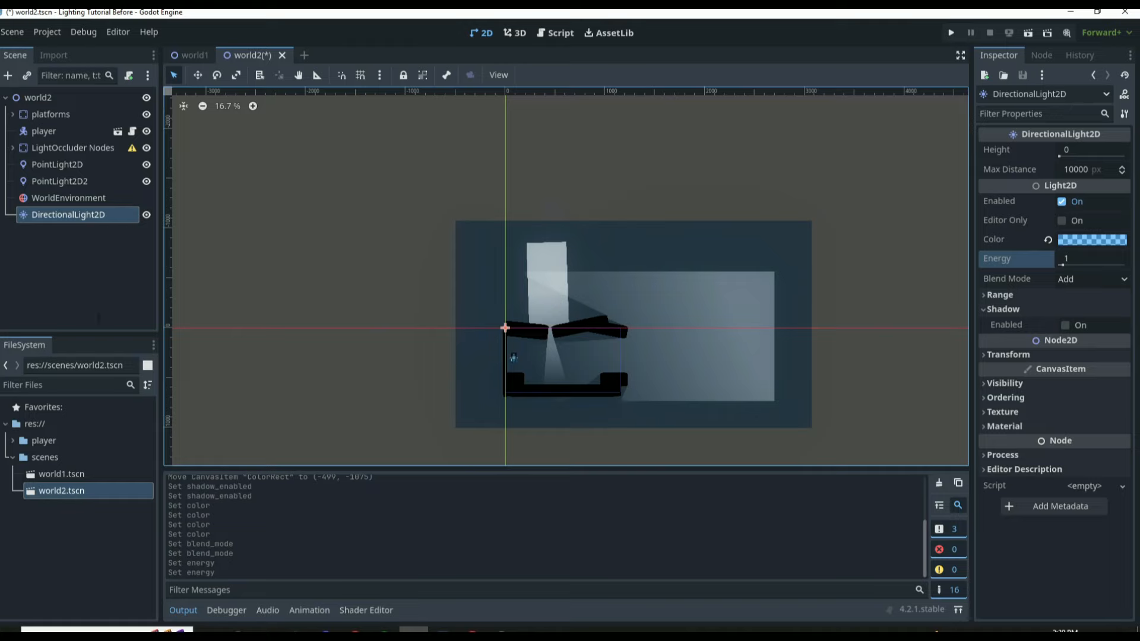
pyautogui.scroll(5, 536, 357)
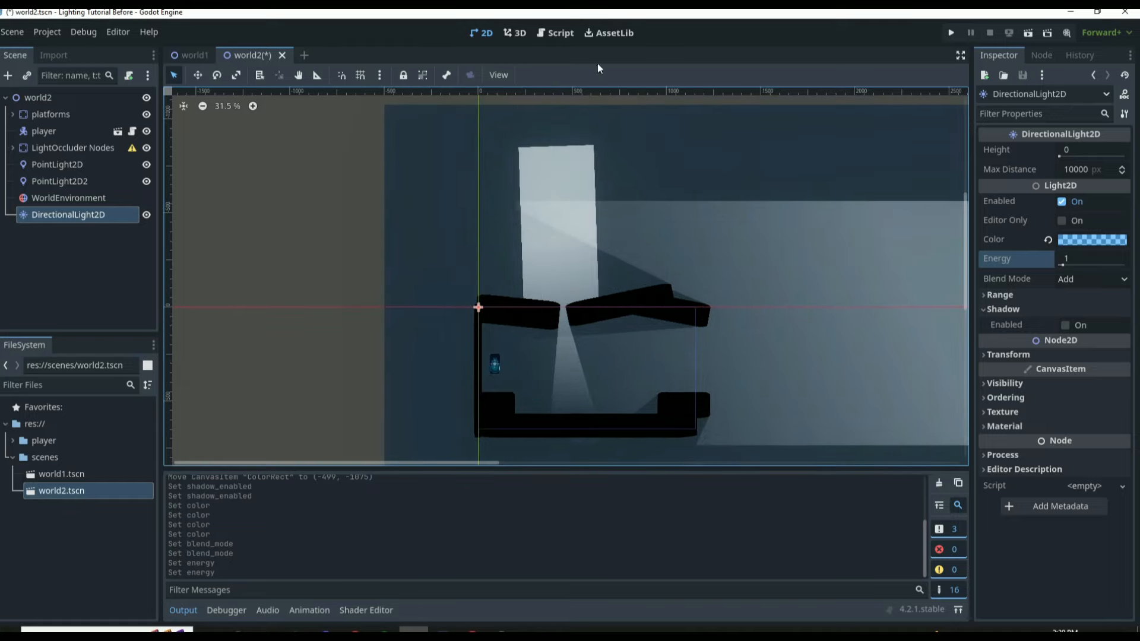
pyautogui.scroll(2, 677, 409)
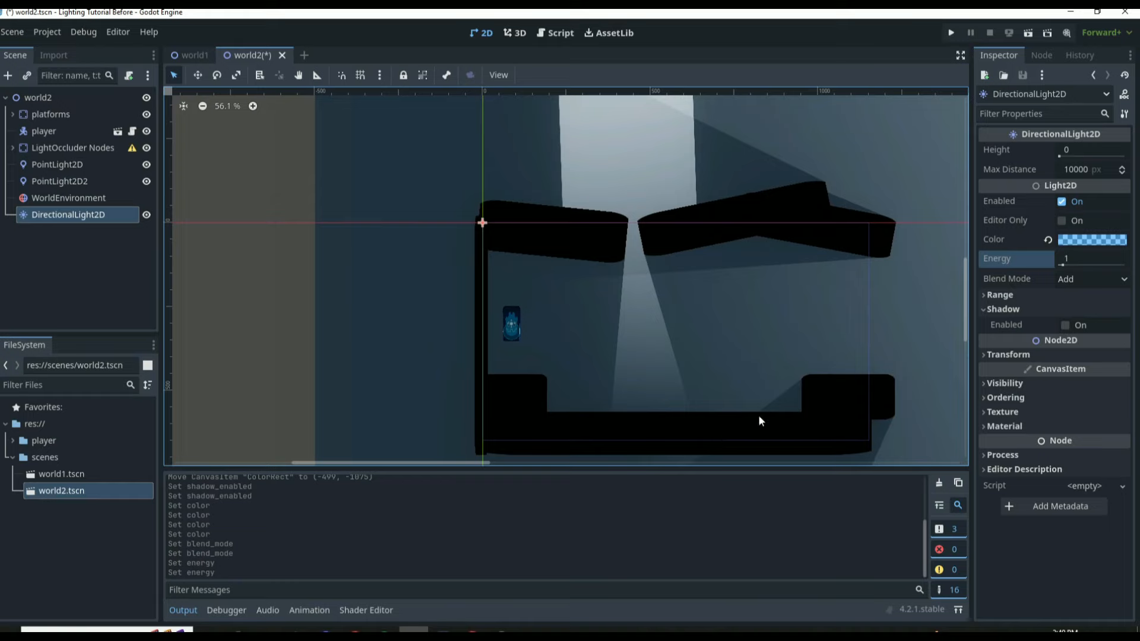
pyautogui.click(1066, 325)
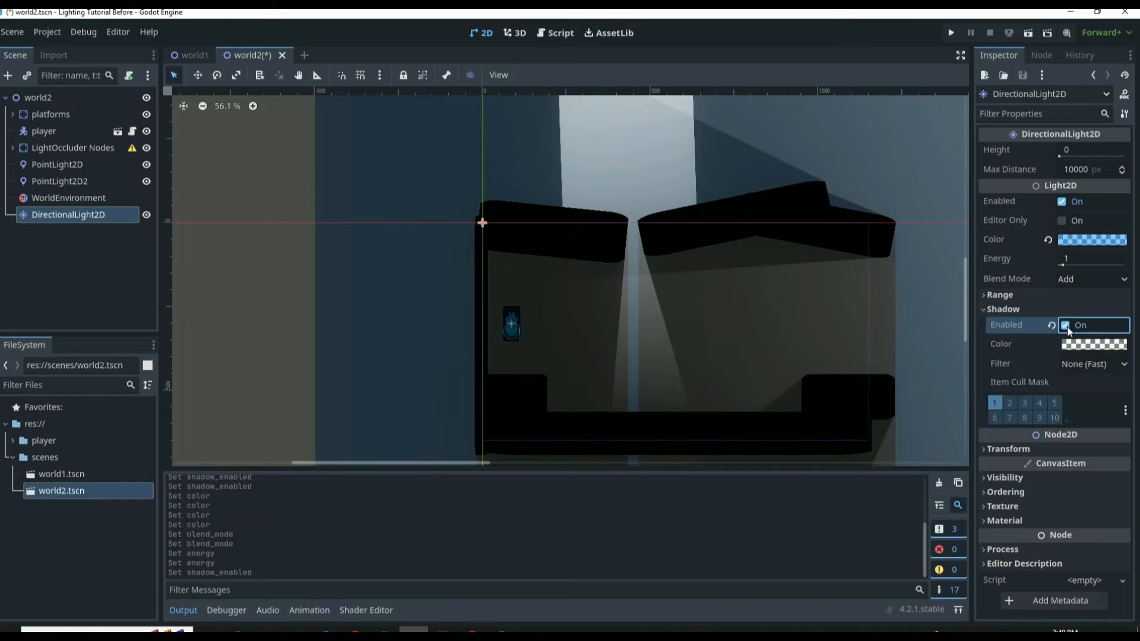
pyautogui.click(1065, 325)
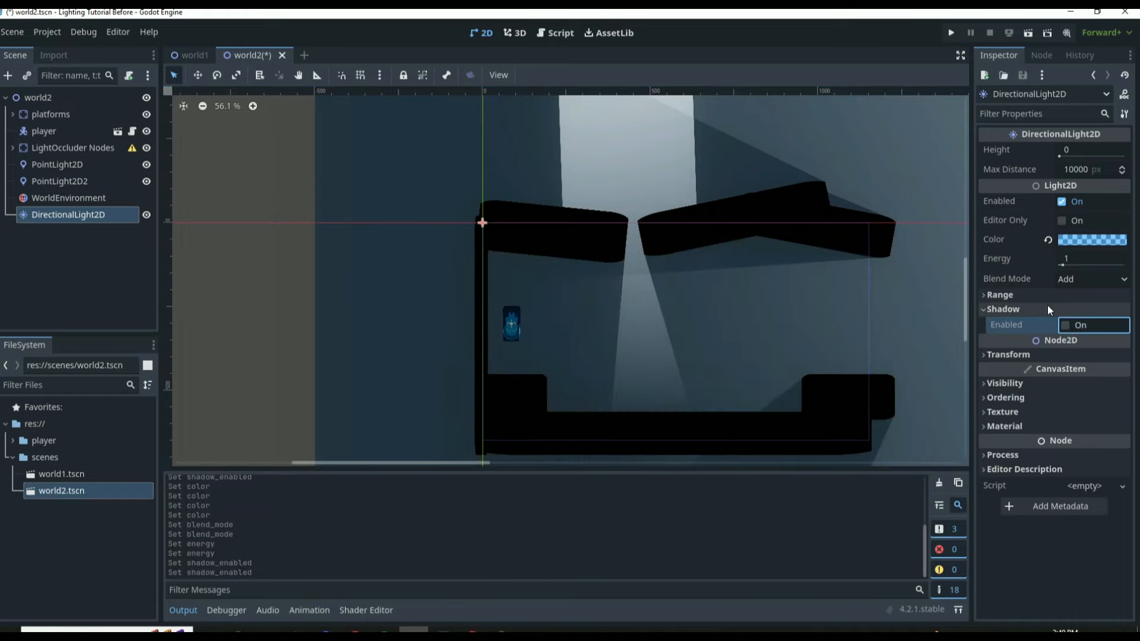
# - Run the game to check the blue directional lighting, and close the game window
pyautogui.press('F5')
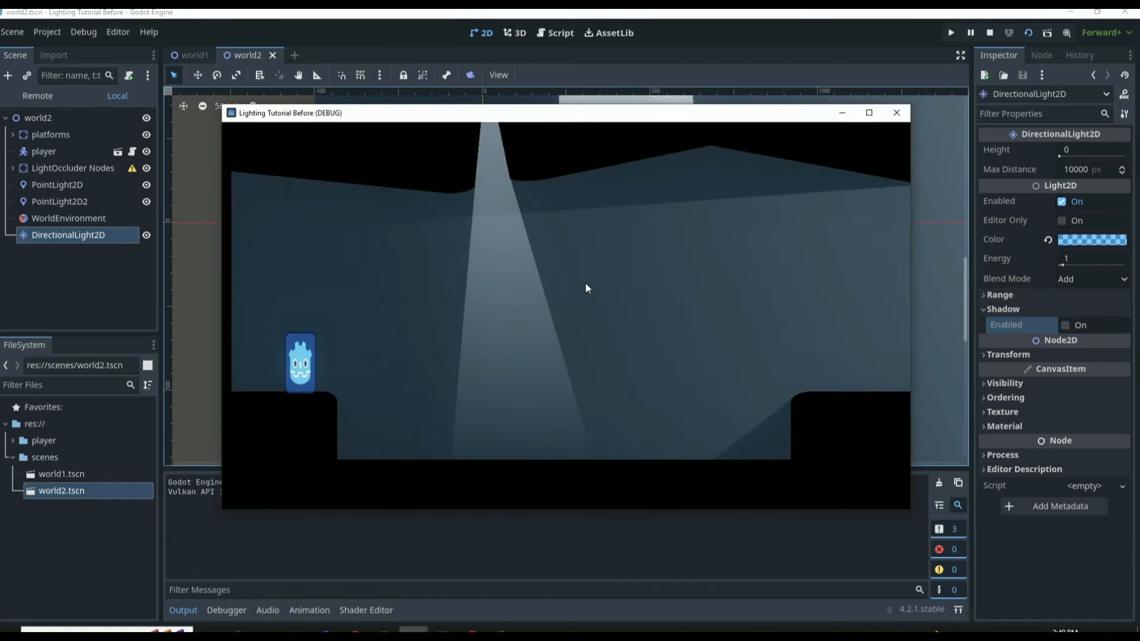
pyautogui.click(903, 120)
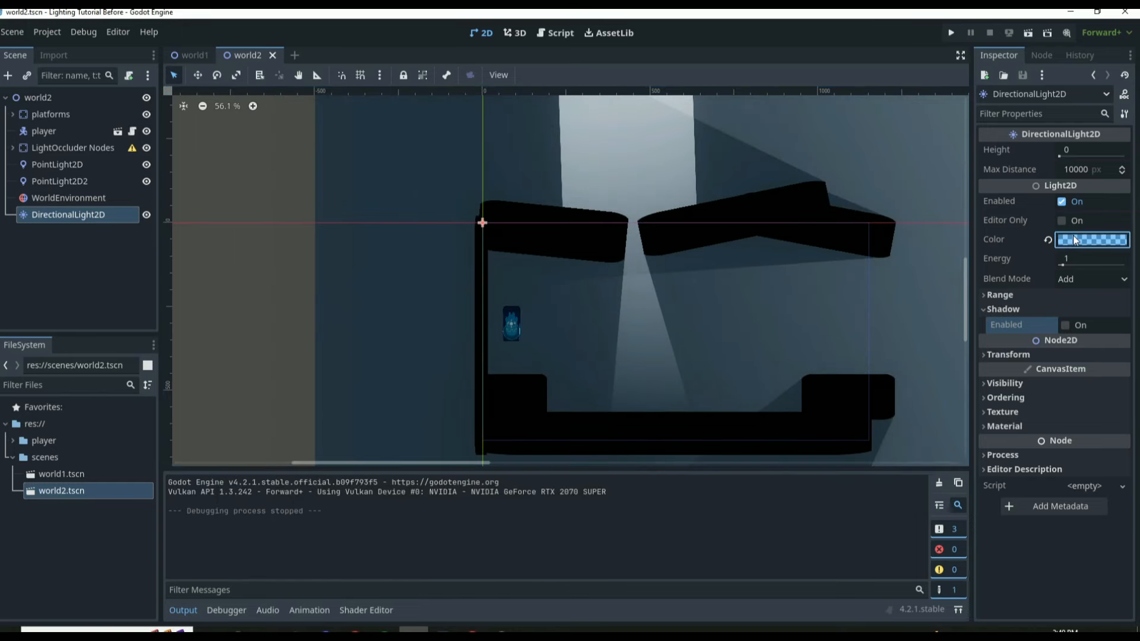
# - Adjust the DirectionalLight2D color to 1885ff5b, with green at 133 and alpha at 91
pyautogui.click(1074, 238)
pyautogui.moveTo(1030, 479); pyautogui.dragTo(1014, 521)
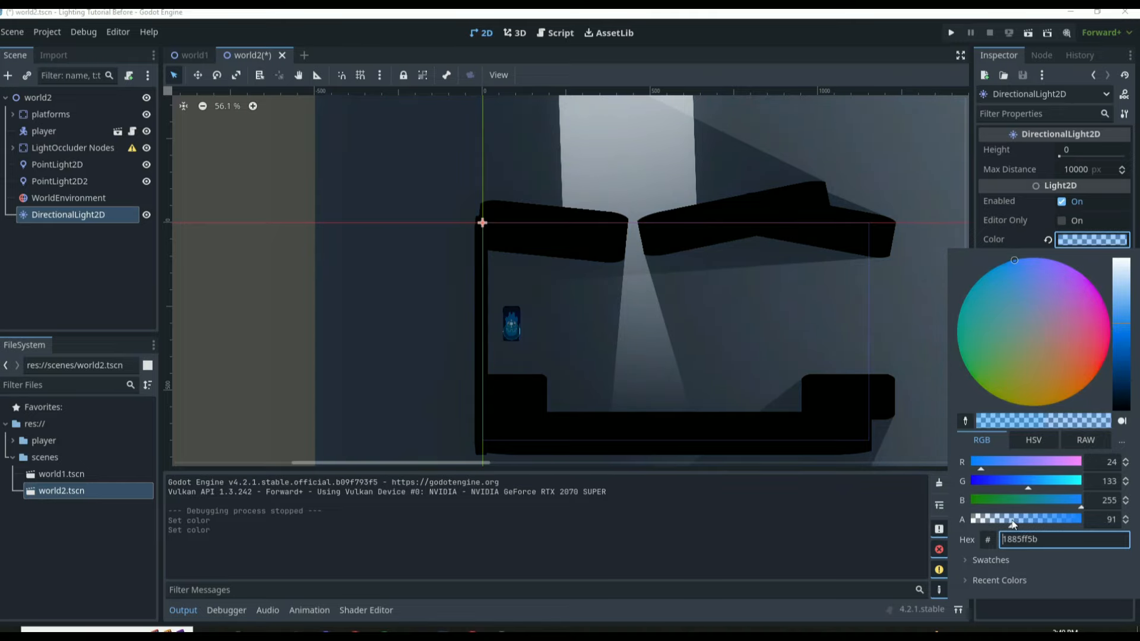
pyautogui.click(283, 300)
# - Test the dimmer light in the running game by moving the player left and right, and close the game window
pyautogui.press('F6')
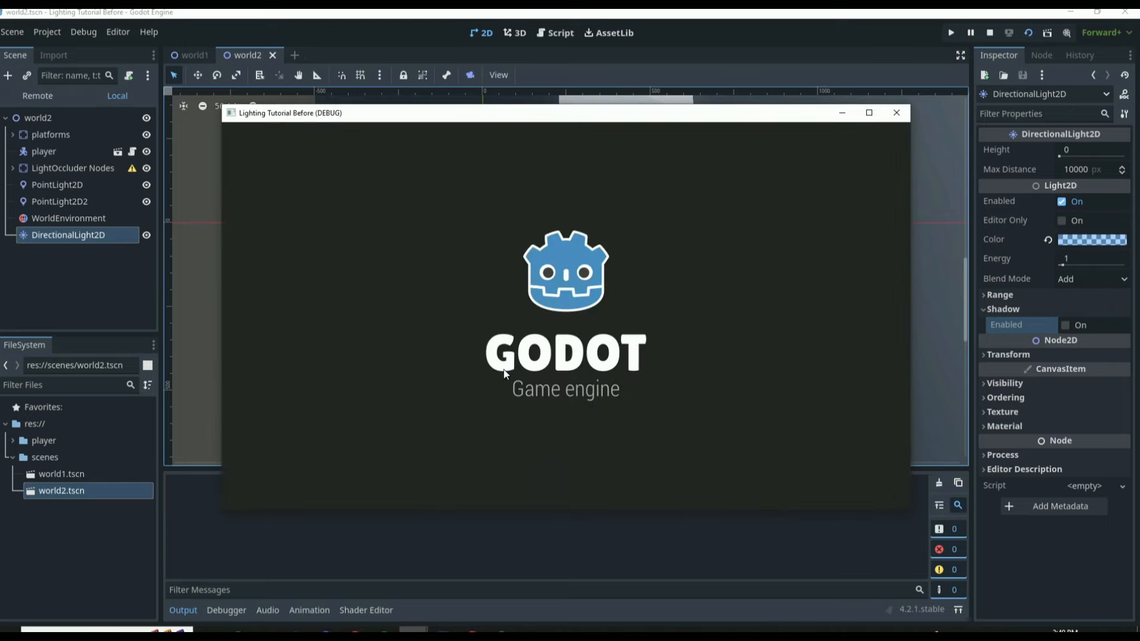
pyautogui.press('Right')
pyautogui.press('Left')
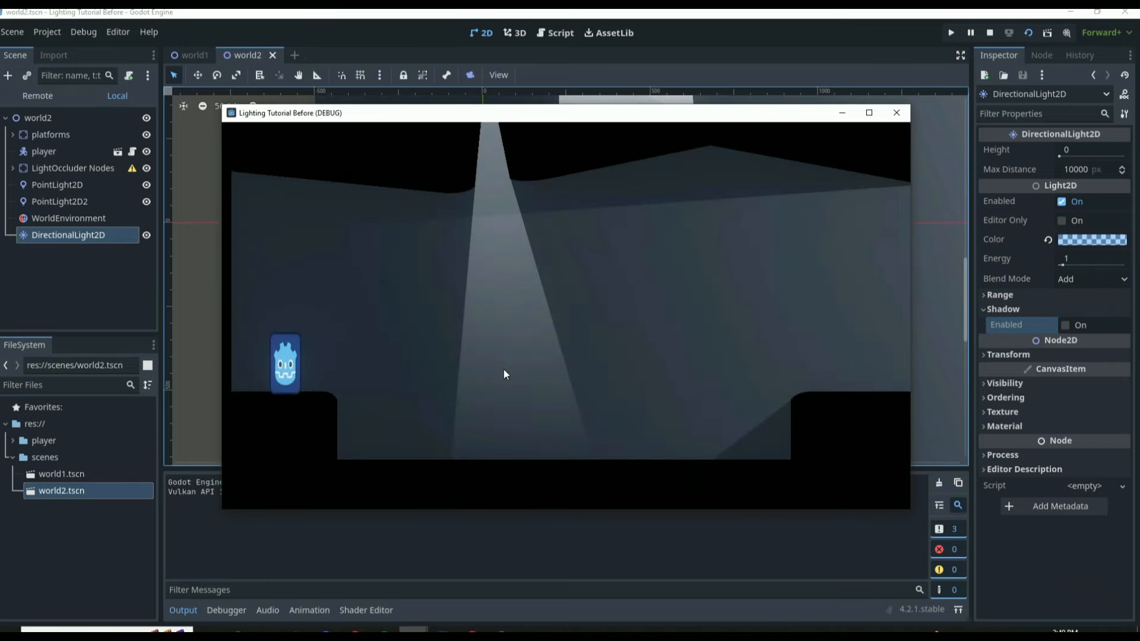
pyautogui.press('Right')
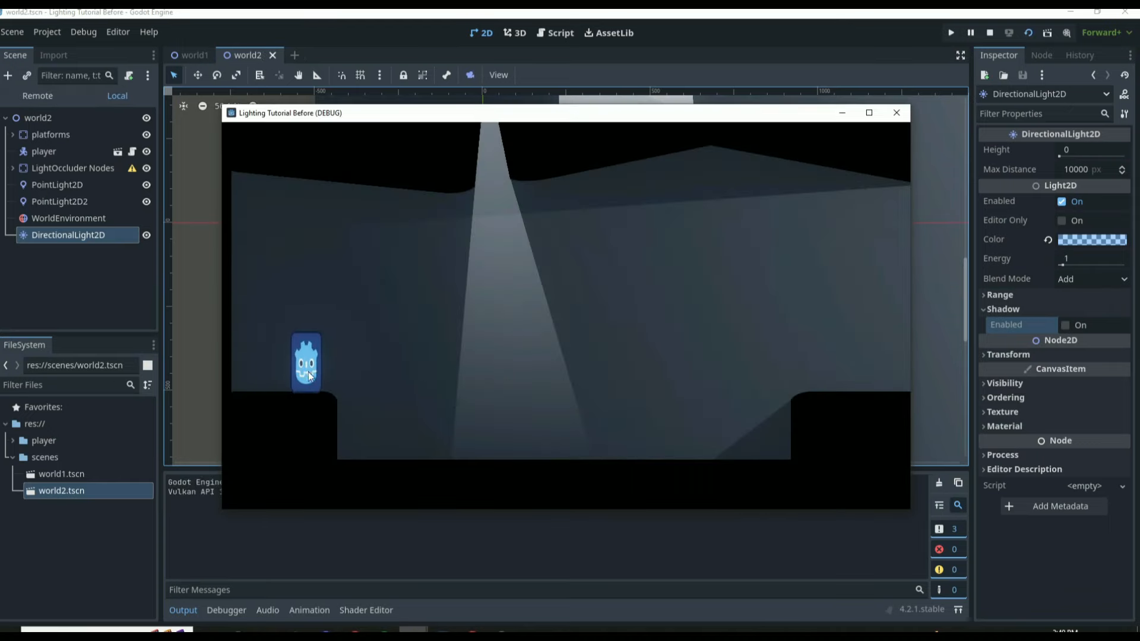
pyautogui.click(896, 112)
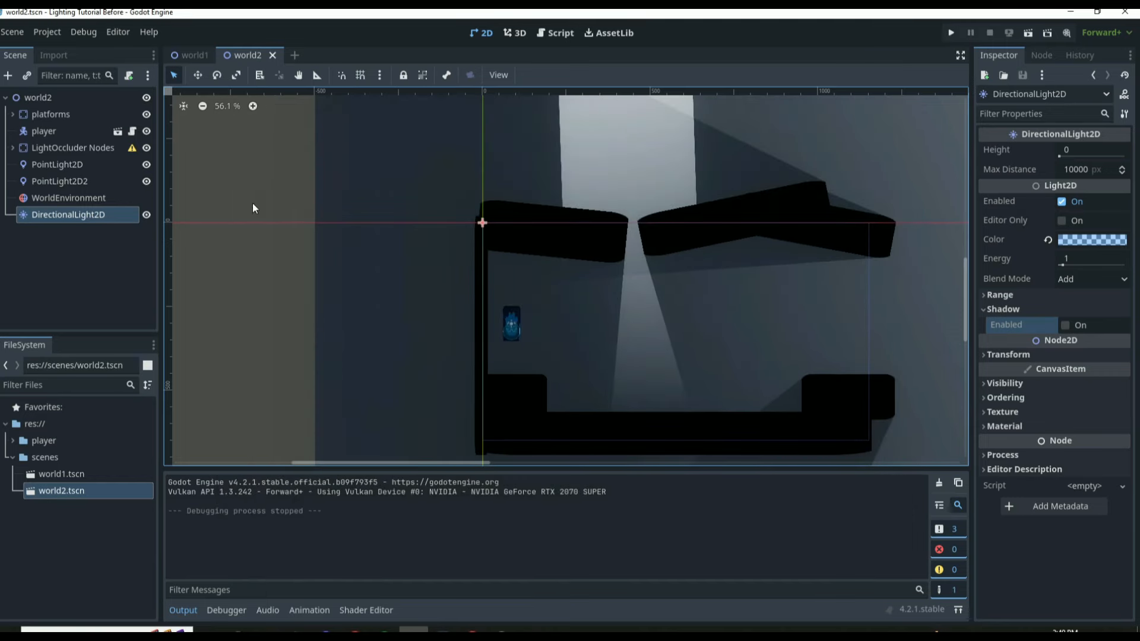
# - Set the WorldEnvironment's glow intensity to 0.8
pyautogui.click(138, 201)
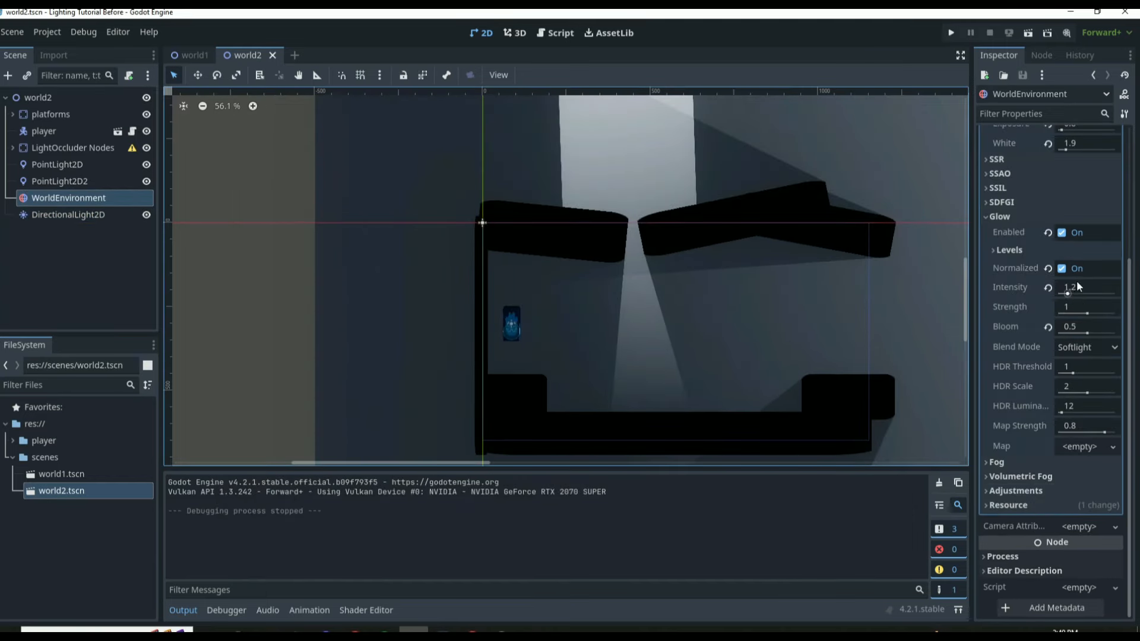
pyautogui.click(1091, 290)
pyautogui.write('0')
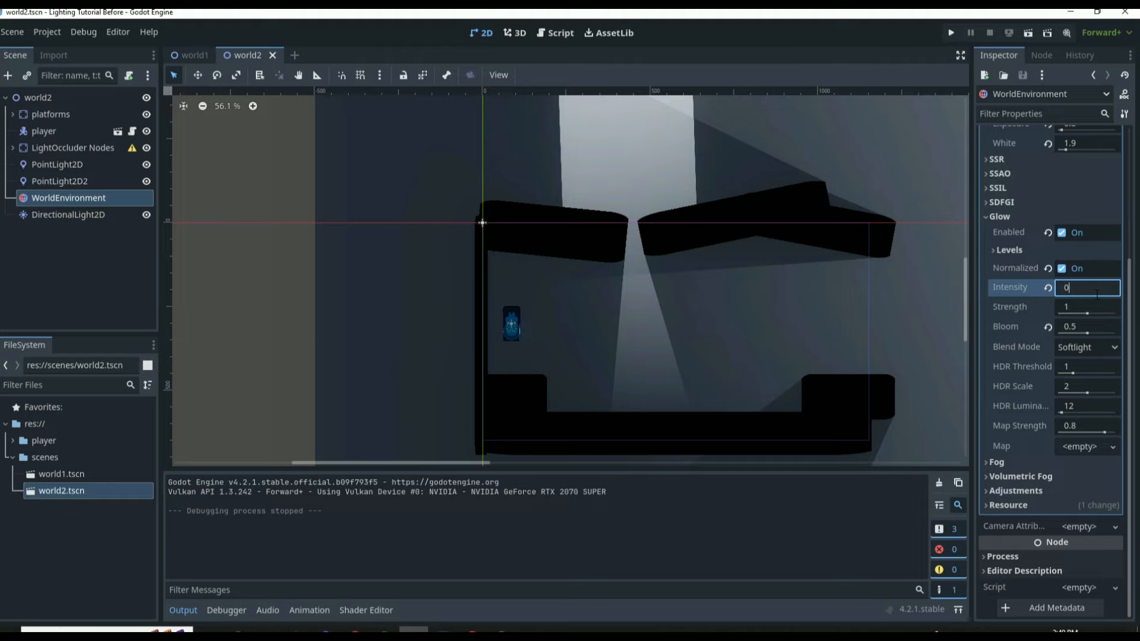
pyautogui.write('.8')
# - Run the game and move the player through the light beam and the pit to check the reduced glow
pyautogui.press('F5')
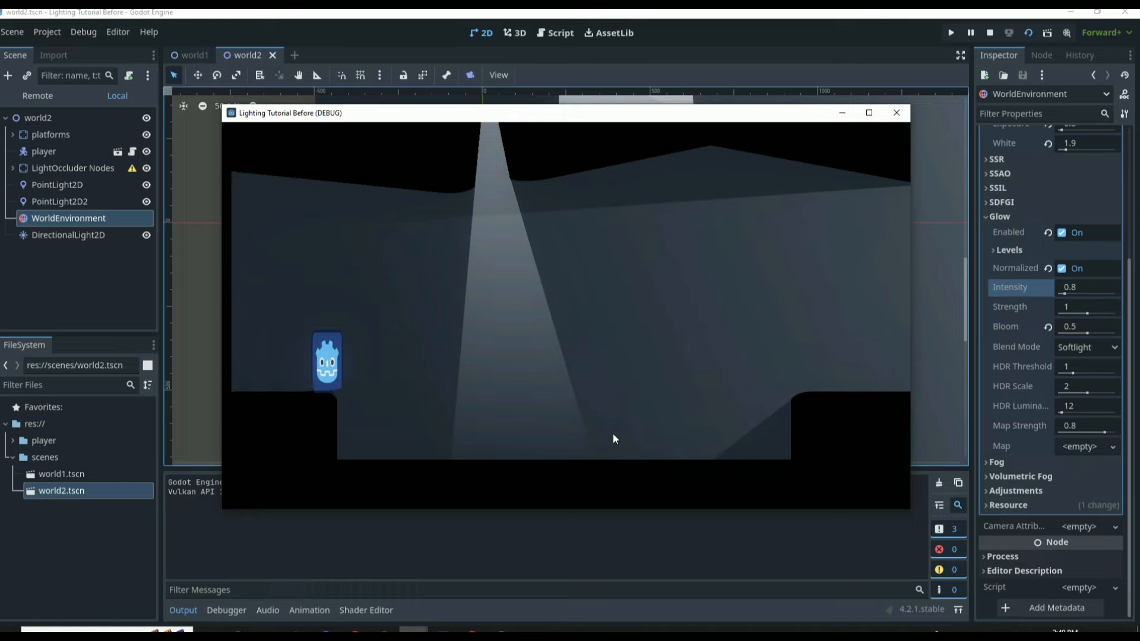
pyautogui.press('Right')
pyautogui.press('space')
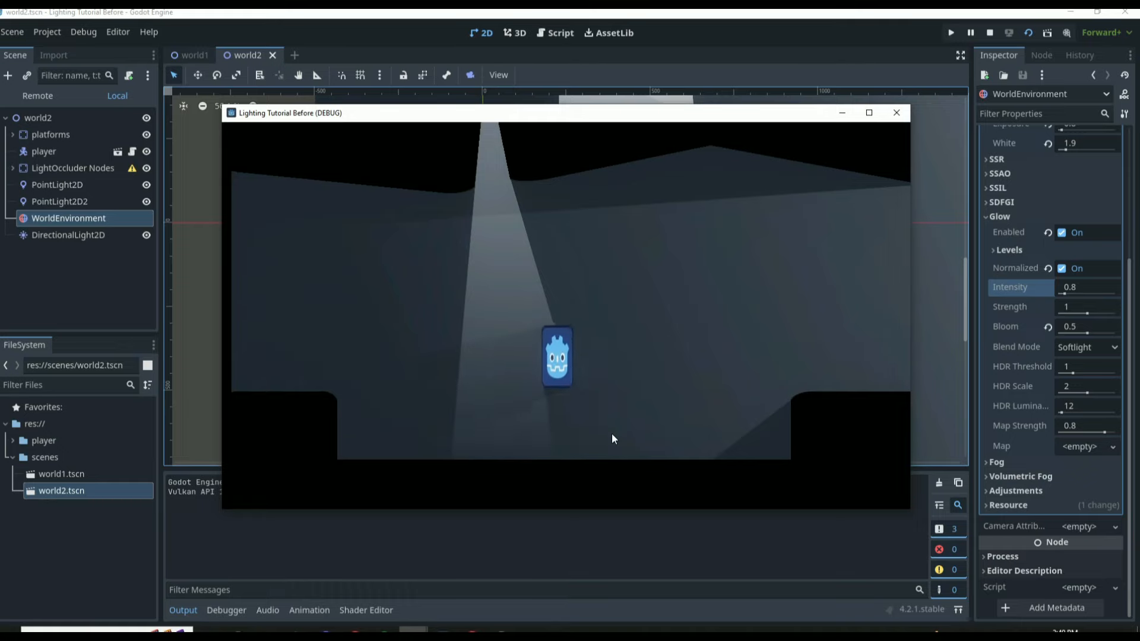
pyautogui.press('Left')
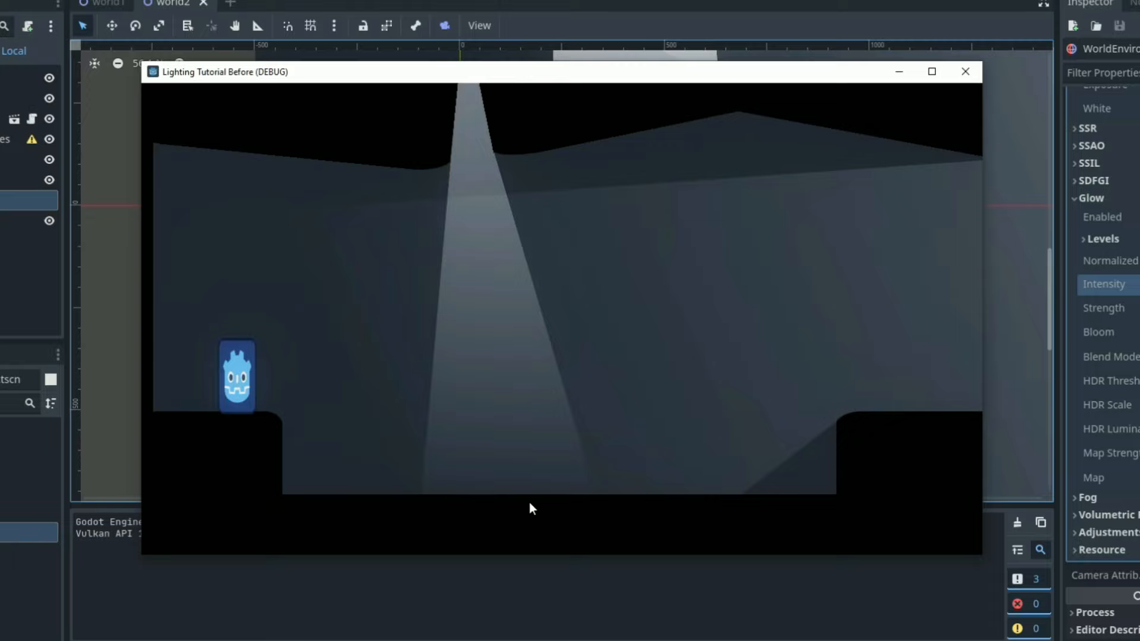
pyautogui.press('Right')
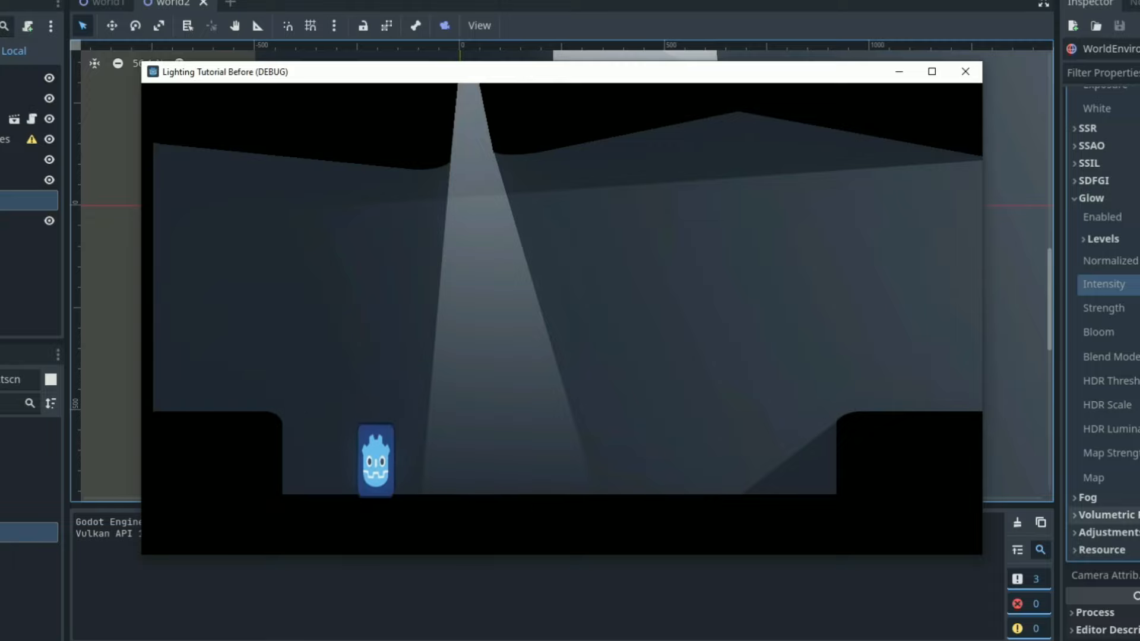
# - Jump the player through the light beam, over to the right ledge and back into the pit to examine its cast shadows
pyautogui.press('Right')
pyautogui.press('space')
pyautogui.press('Left')
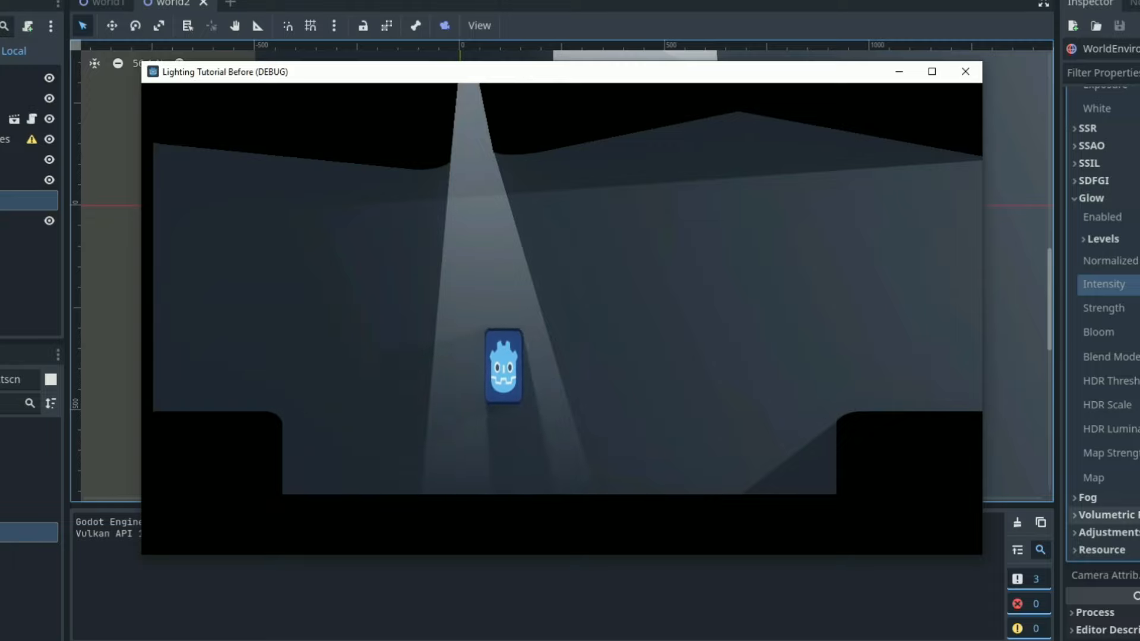
pyautogui.press('Right')
pyautogui.press('space')
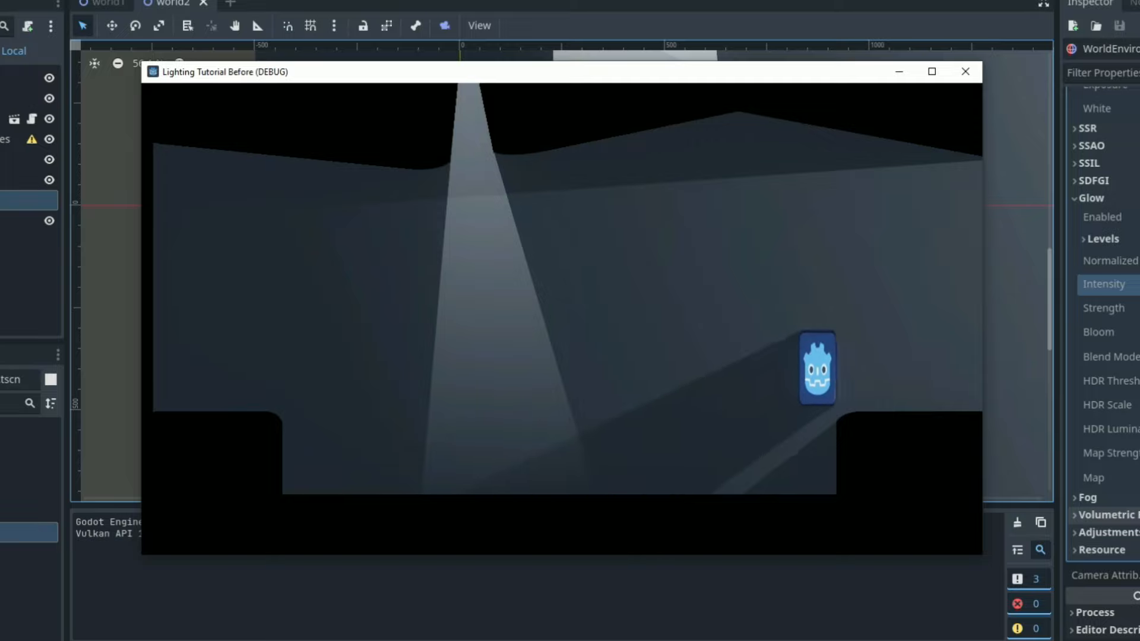
pyautogui.press('Left')
pyautogui.press('space')
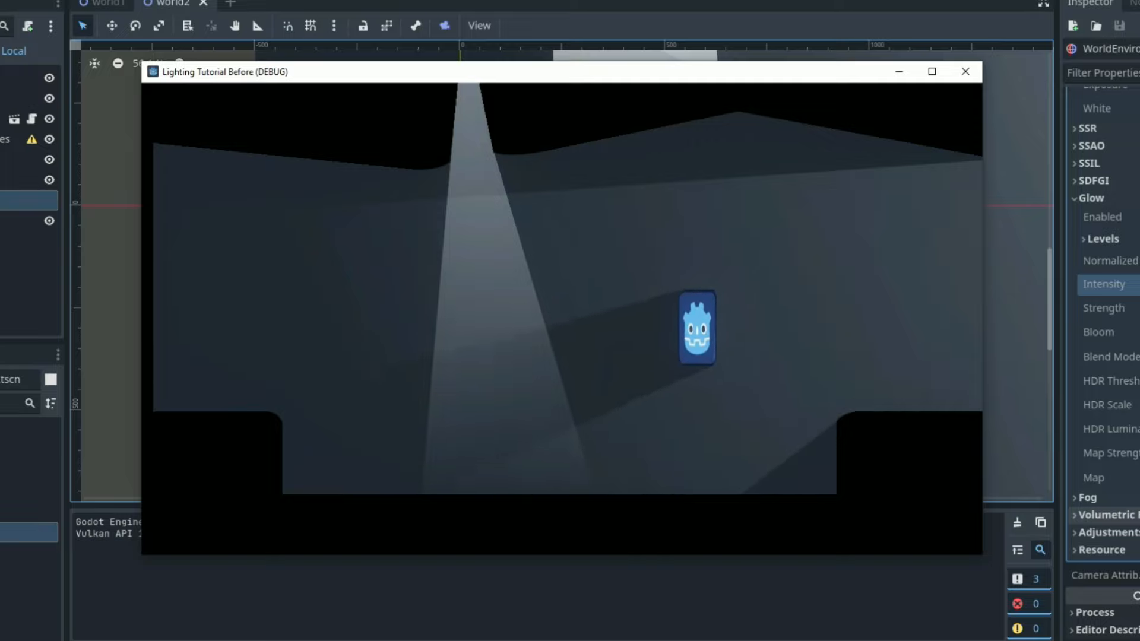
pyautogui.press('Left')
pyautogui.press('space')
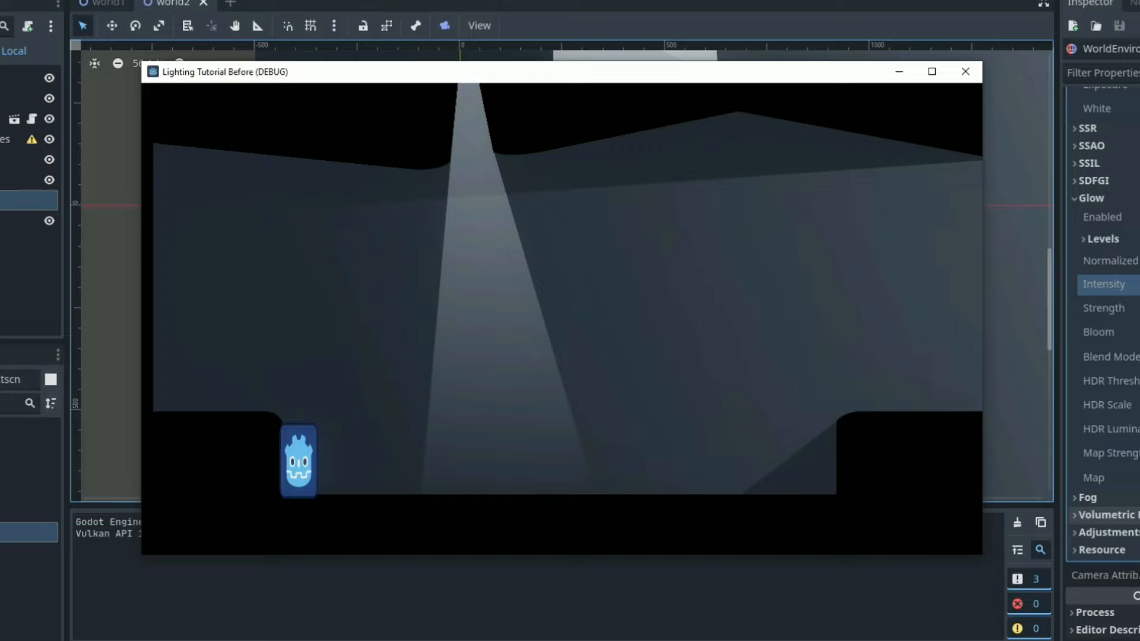
# - Move the player onto the left ledge and back down into the light beam to compare its lighting inside and outside the beam
pyautogui.press('space')
pyautogui.press('Right')
pyautogui.press('Left')
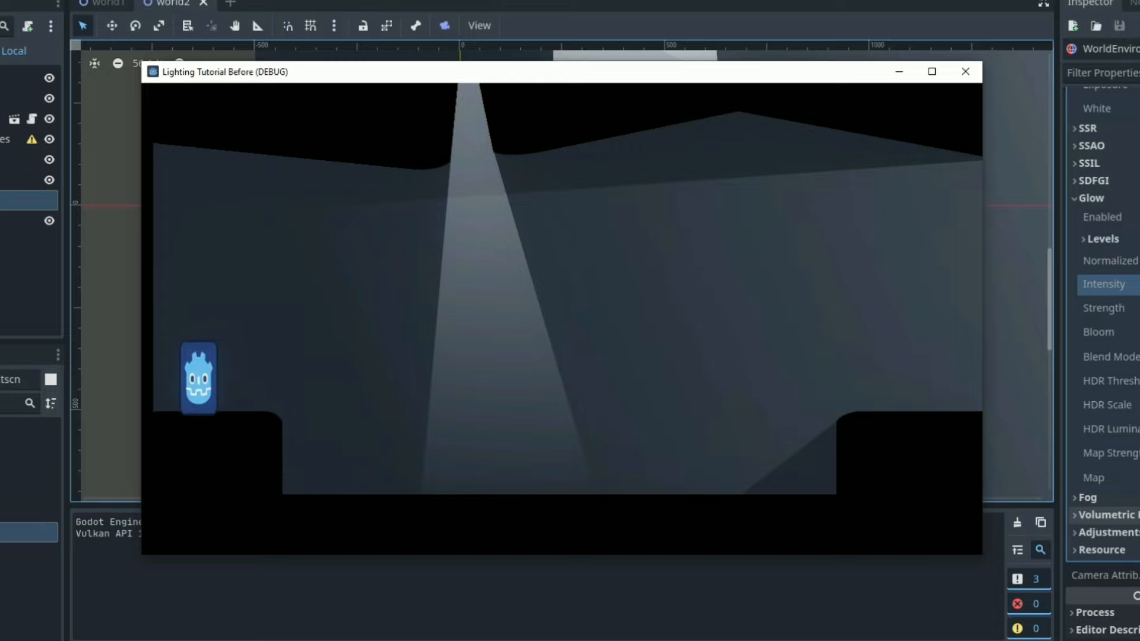
pyautogui.press('Right')
pyautogui.press('space')
pyautogui.press('space')
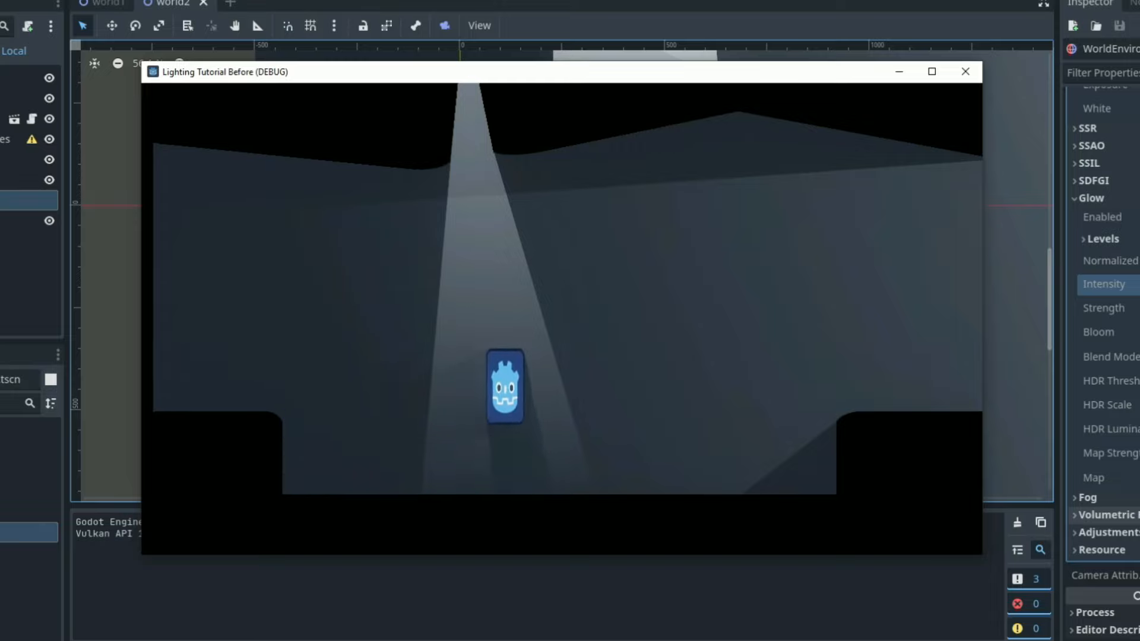
pyautogui.press('Left')
pyautogui.press('Right')
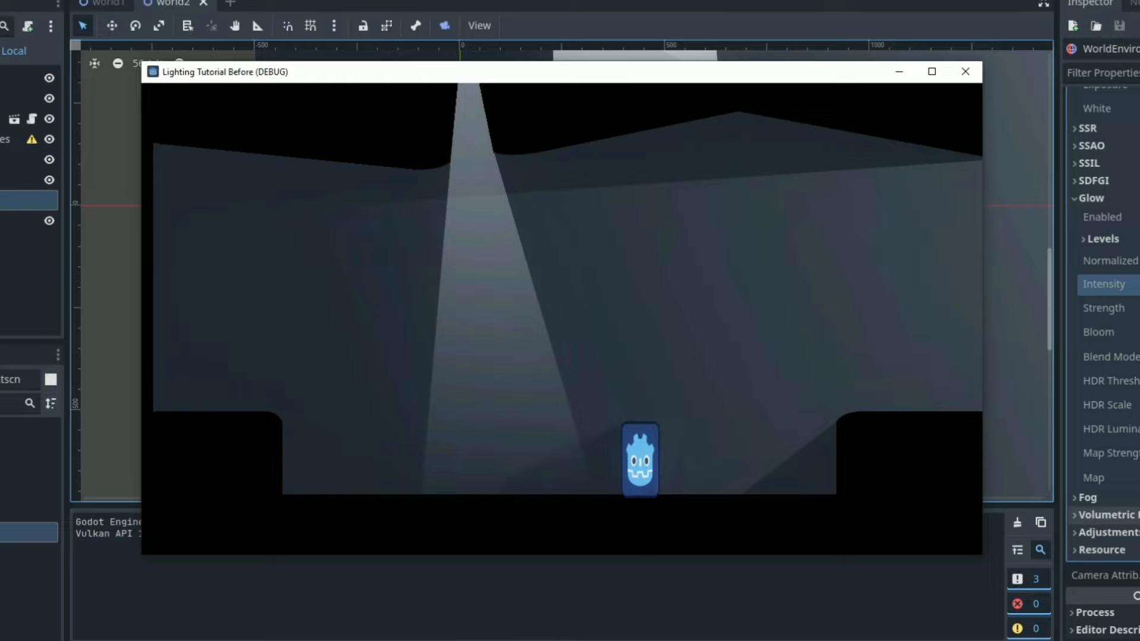
pyautogui.press('Left')
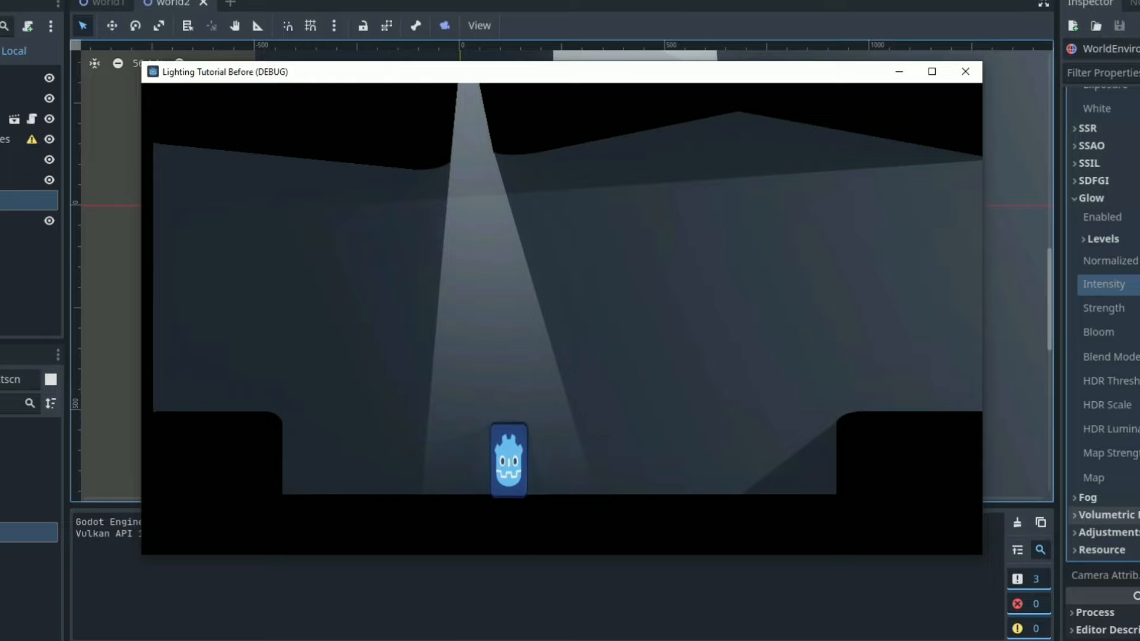
pyautogui.press('Left')
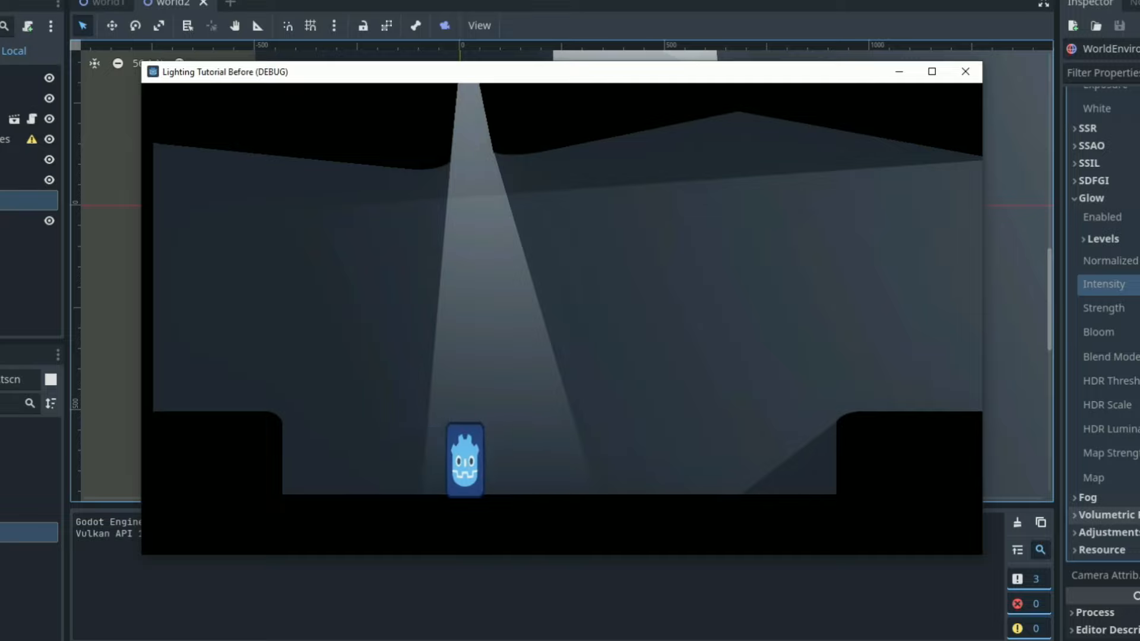
pyautogui.press('space')
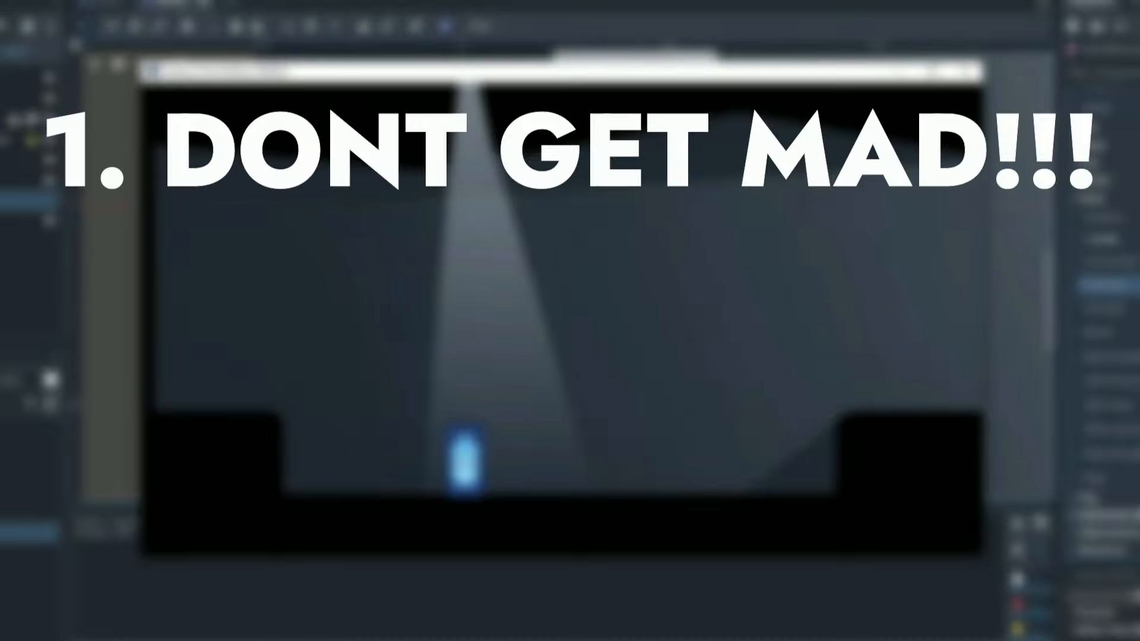
pyautogui.press('Right')
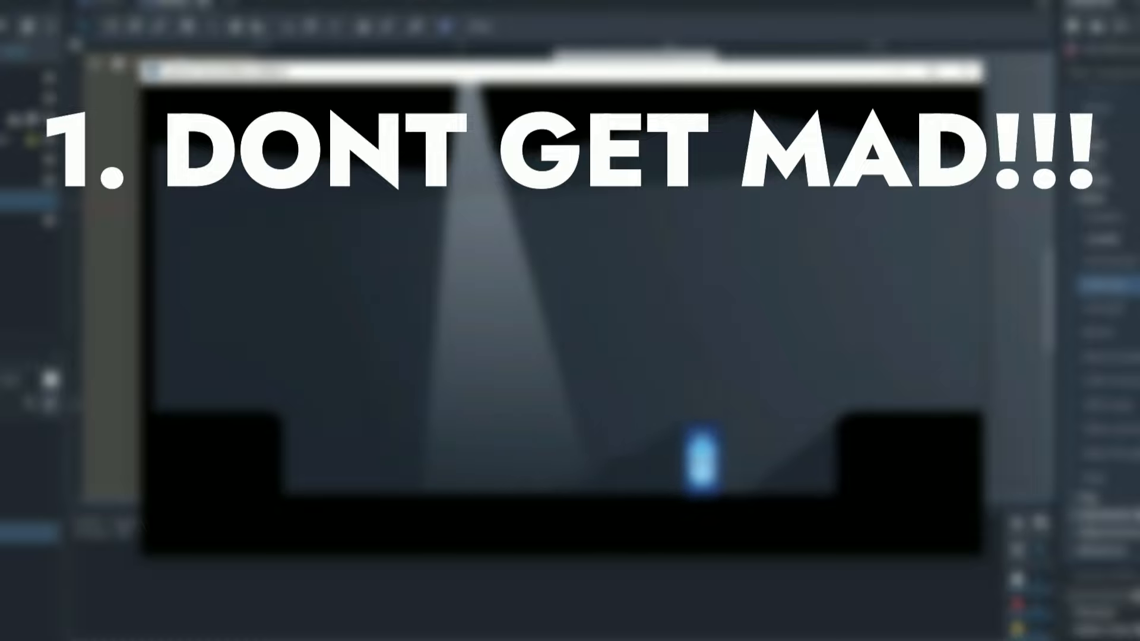
pyautogui.press('space')
pyautogui.press('Right')
pyautogui.press('Left')
pyautogui.press('space')
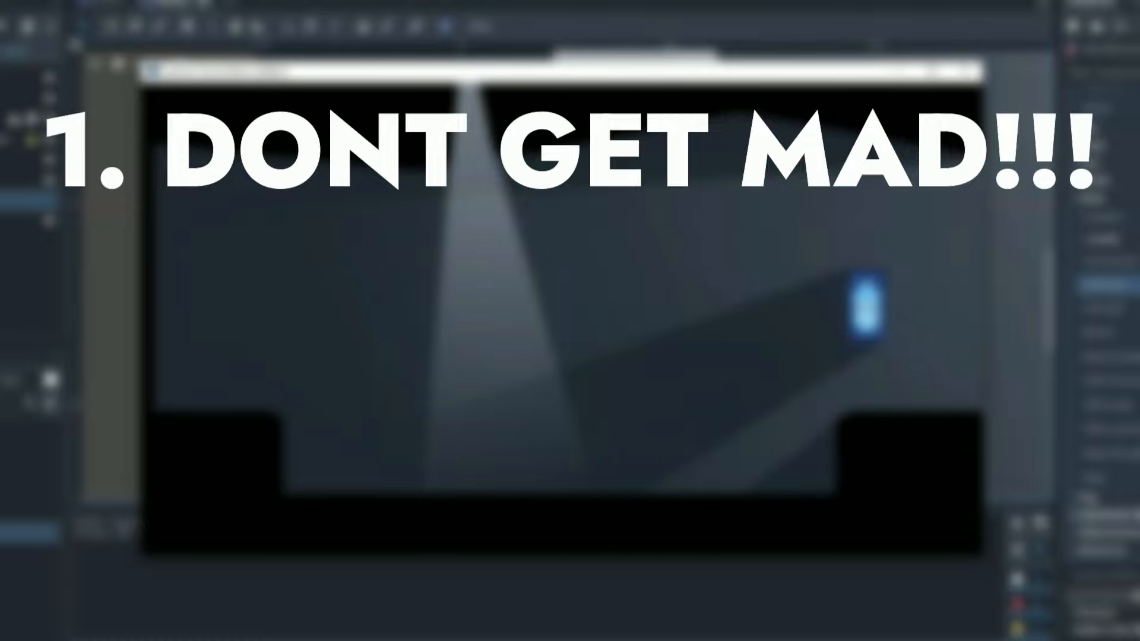
pyautogui.press('space')
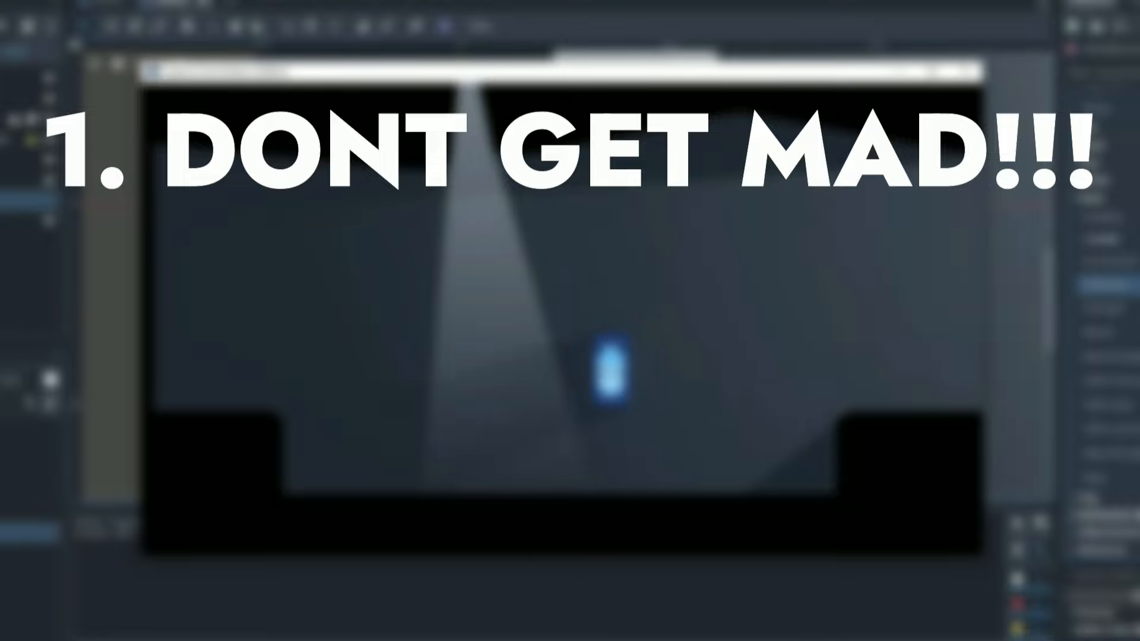
pyautogui.press('space')
pyautogui.press('Left')
pyautogui.press('Left')
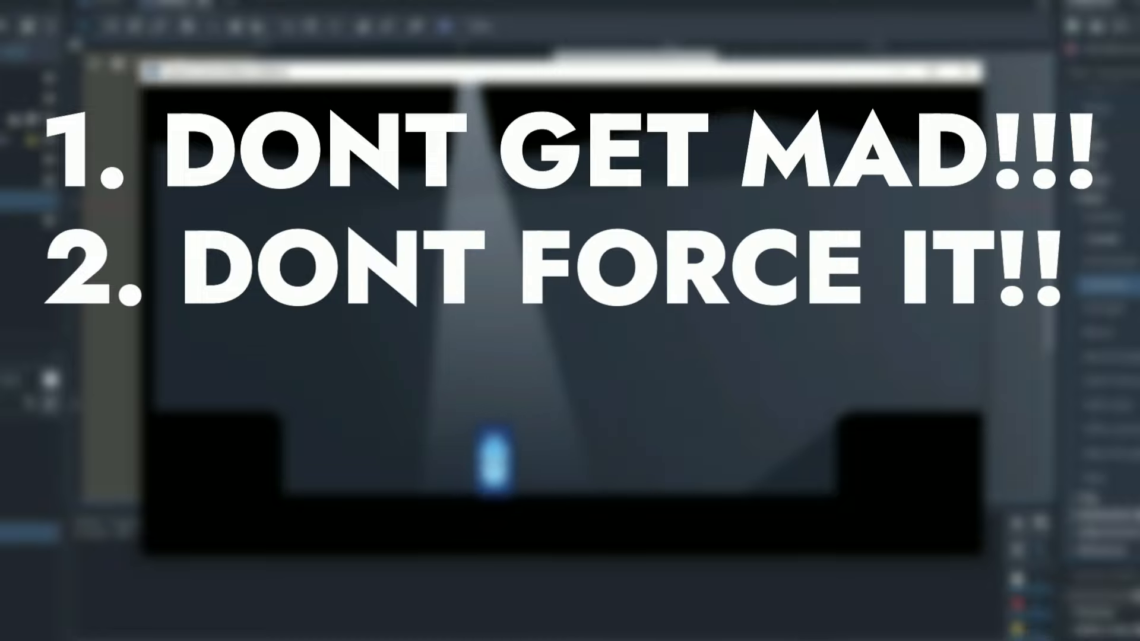
pyautogui.press('space')
pyautogui.press('Right')
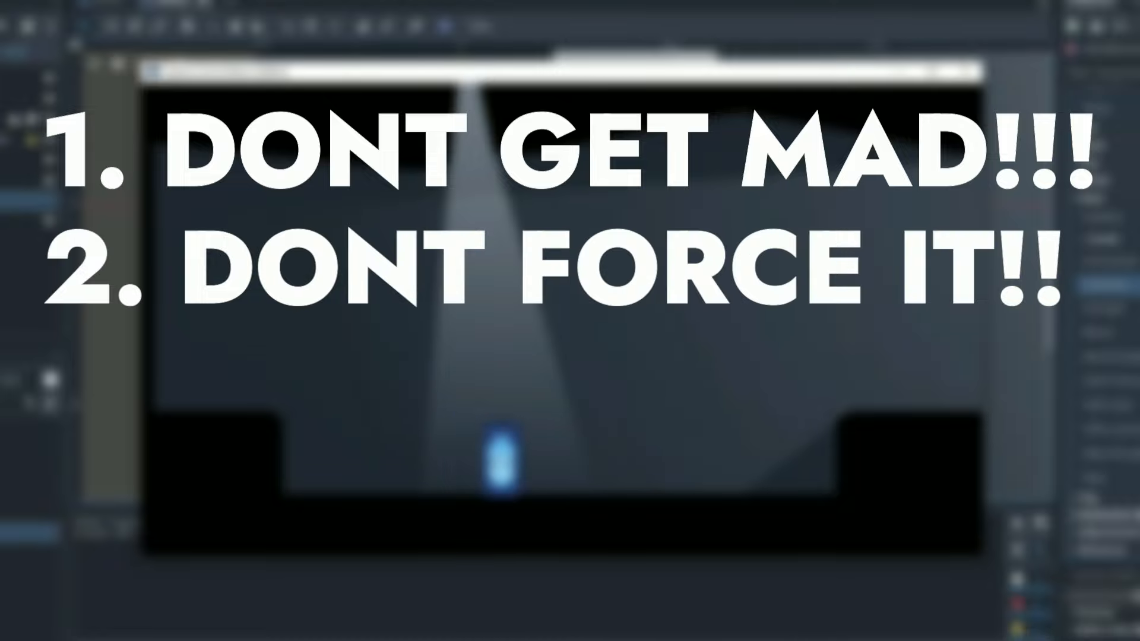
pyautogui.press('space')
pyautogui.press('space')
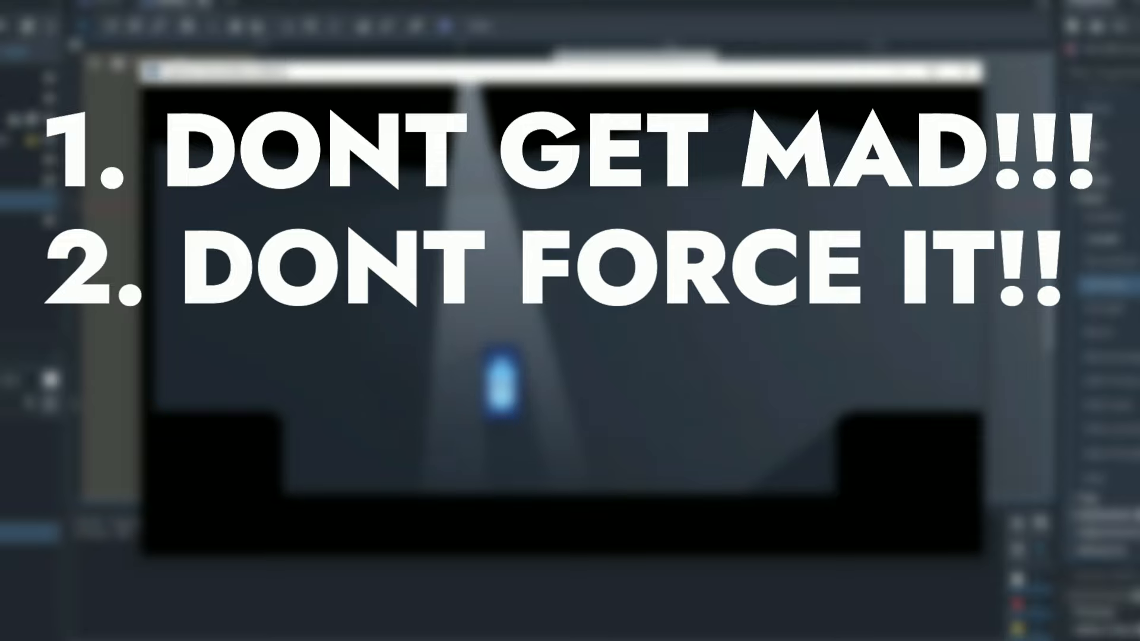
pyautogui.press('Left')
pyautogui.press('space')
pyautogui.press('Left')
pyautogui.press('Left')
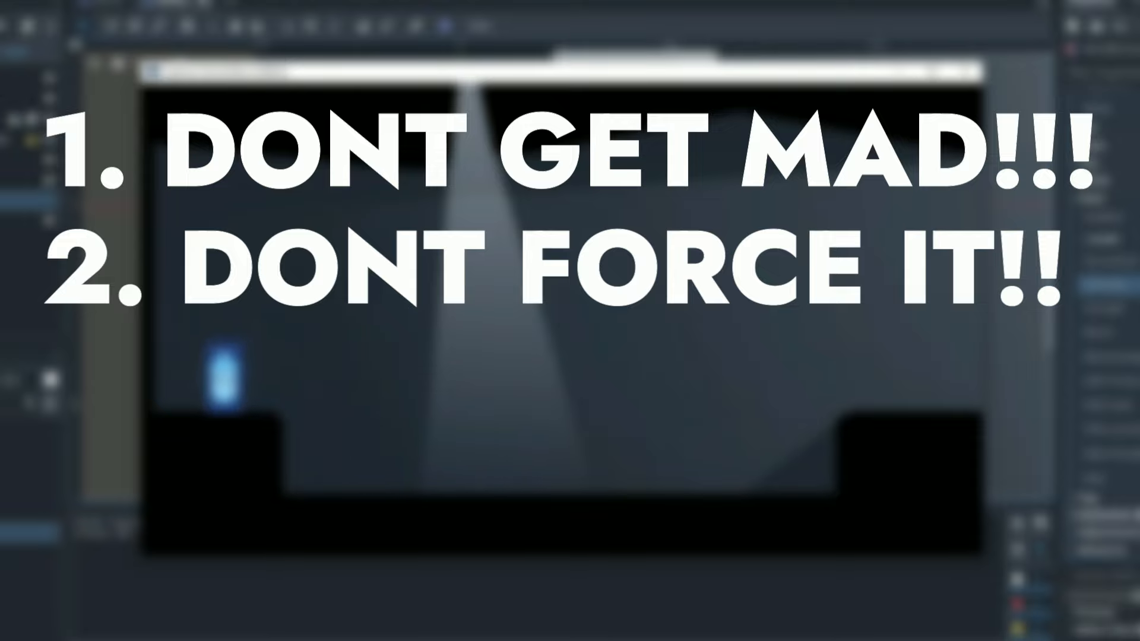
pyautogui.press('Right')
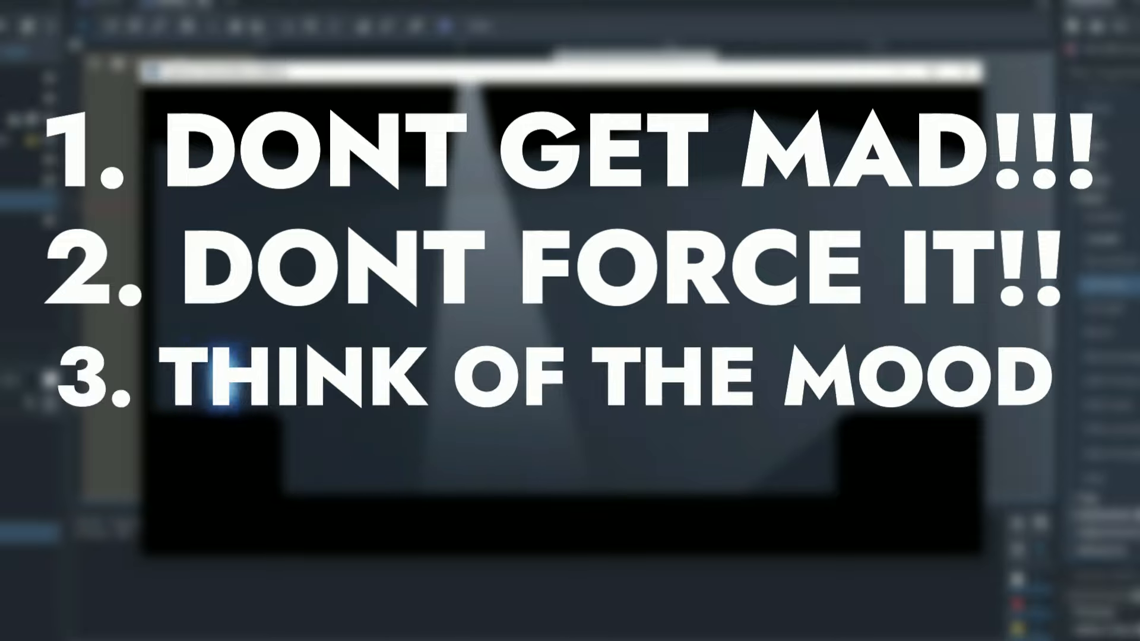
pyautogui.press('Left')
pyautogui.press('Right')
pyautogui.press('Left')
pyautogui.press('Right')
pyautogui.press('Right')
pyautogui.press('space')
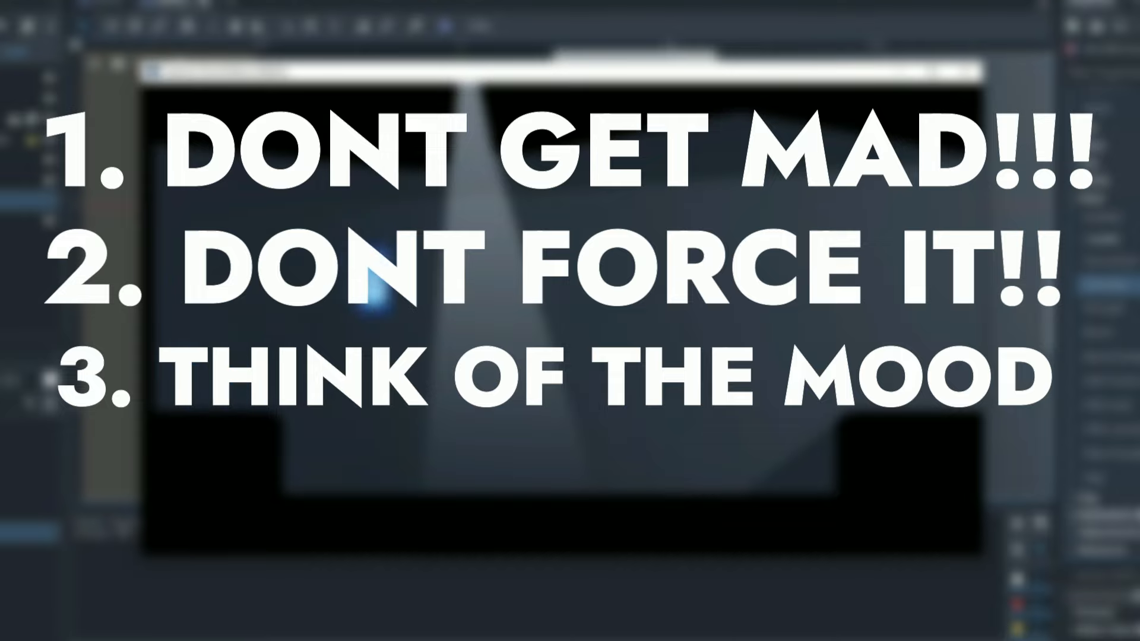
pyautogui.press('space')
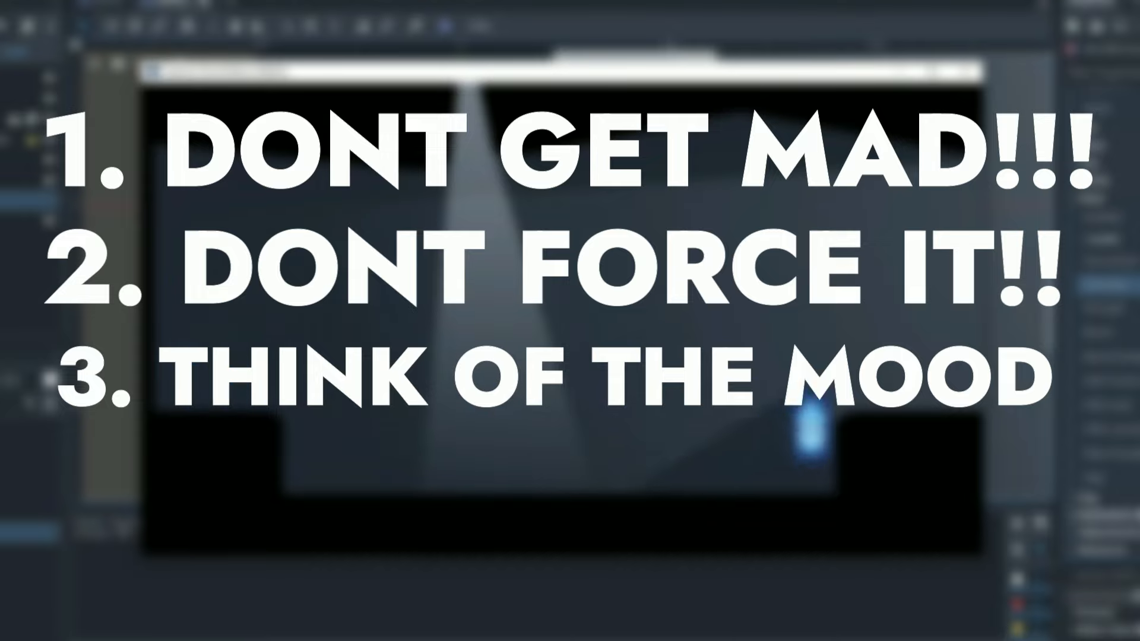
pyautogui.press('space')
pyautogui.press('Left')
pyautogui.press('space')
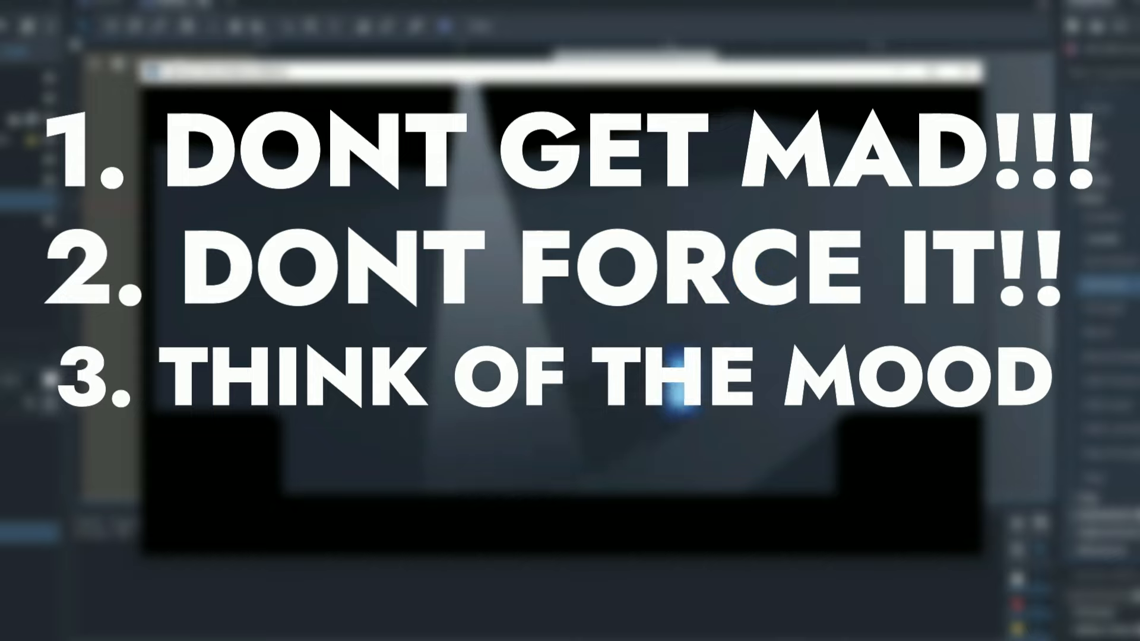
pyautogui.press('space')
pyautogui.press('space')
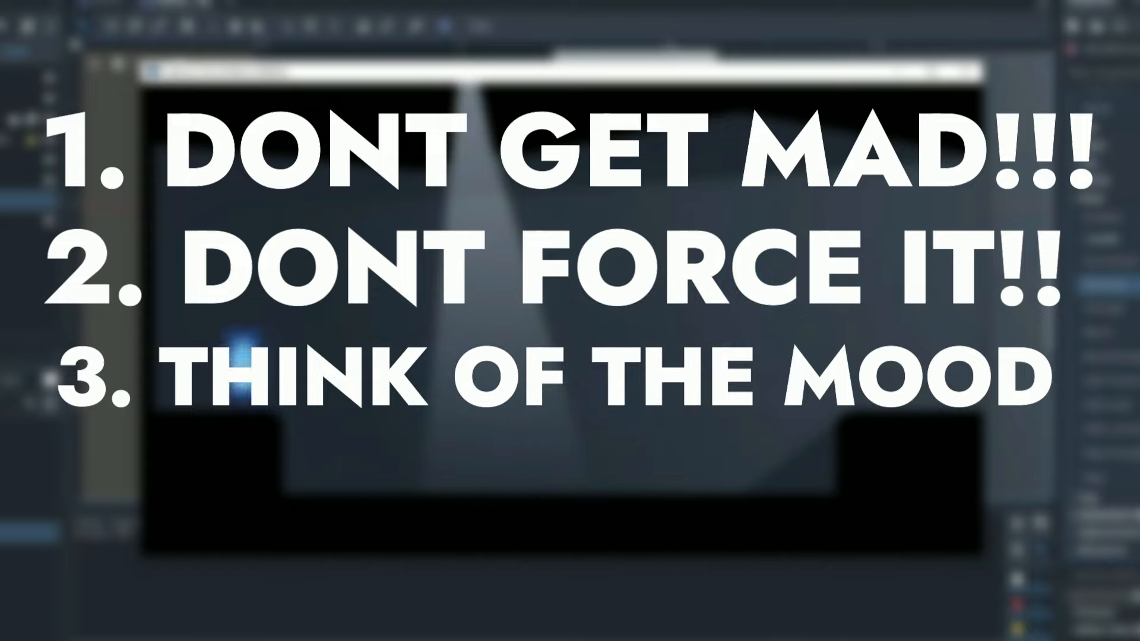
pyautogui.press('Right')
pyautogui.press('space')
pyautogui.press('space')
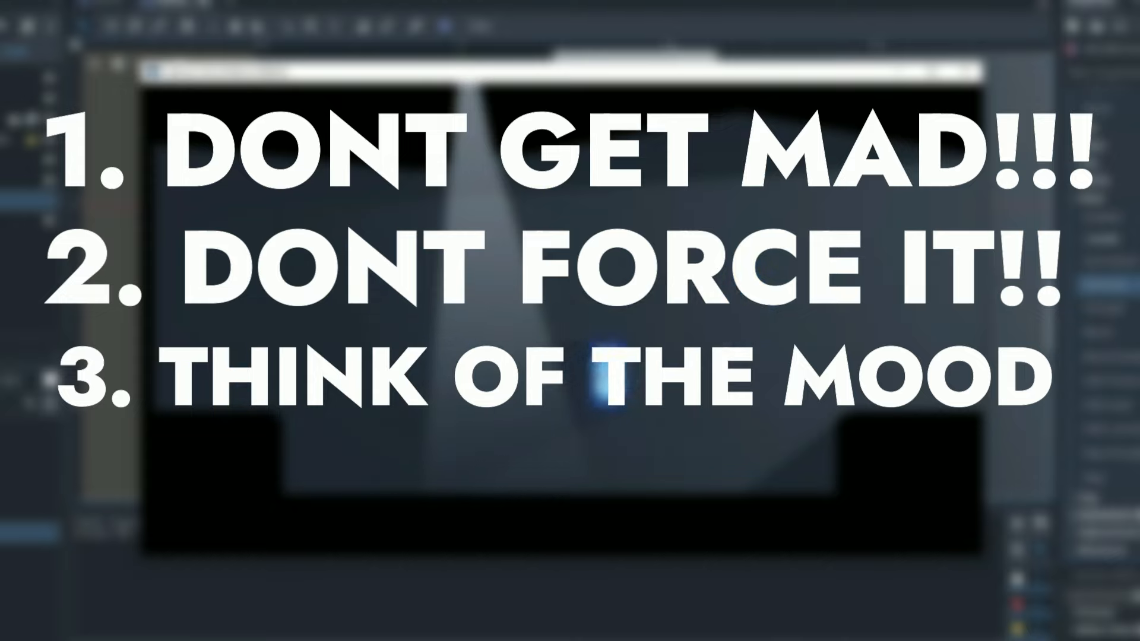
pyautogui.press('Left')
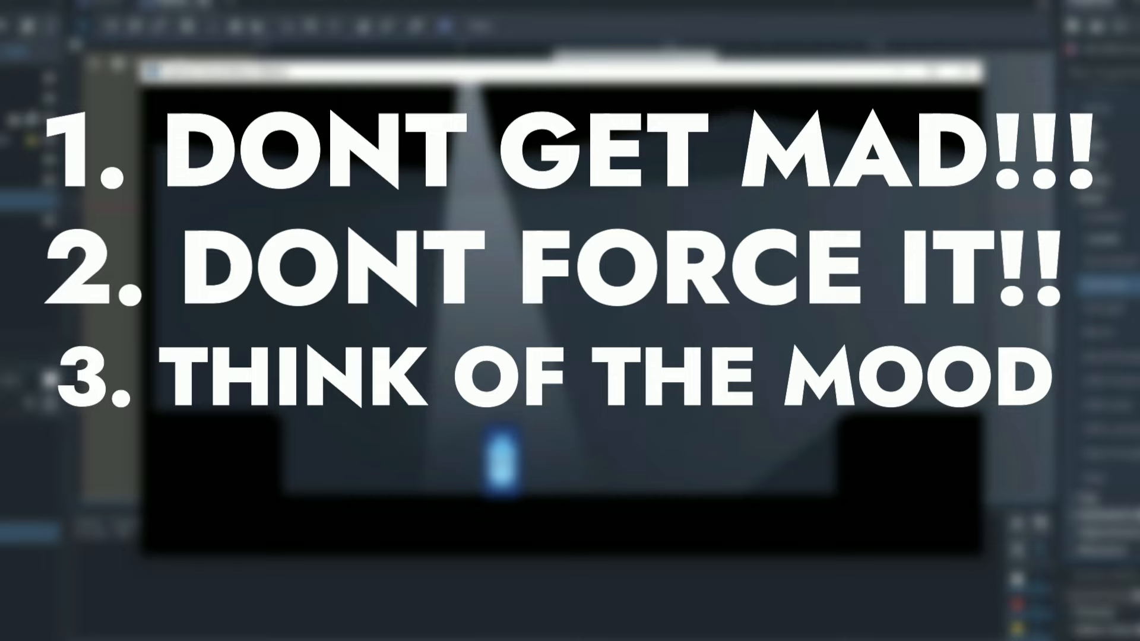
pyautogui.press('Right')
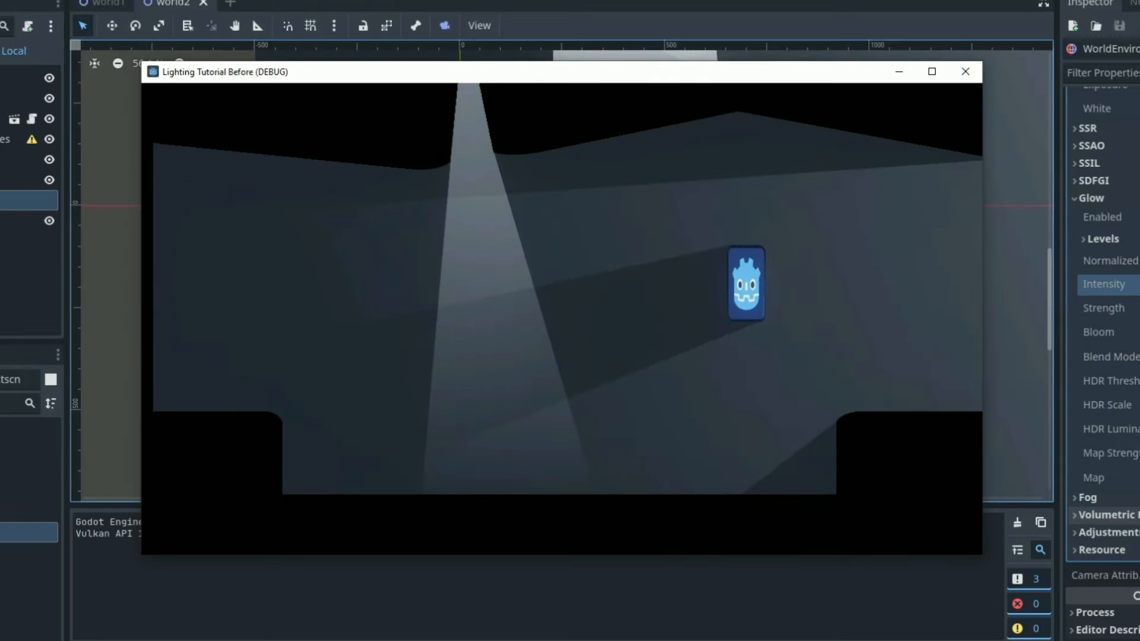
# - Move and jump the player across the pit, both ledges and the light beam to review the finished lighting in the running game
pyautogui.press('Left')
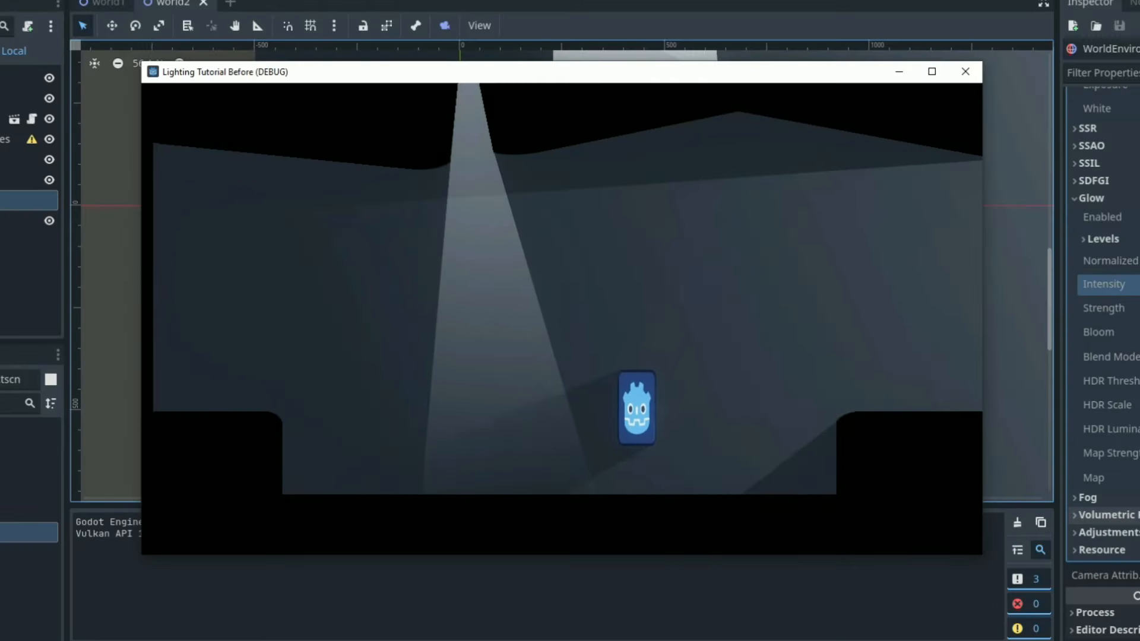
pyautogui.press('Right')
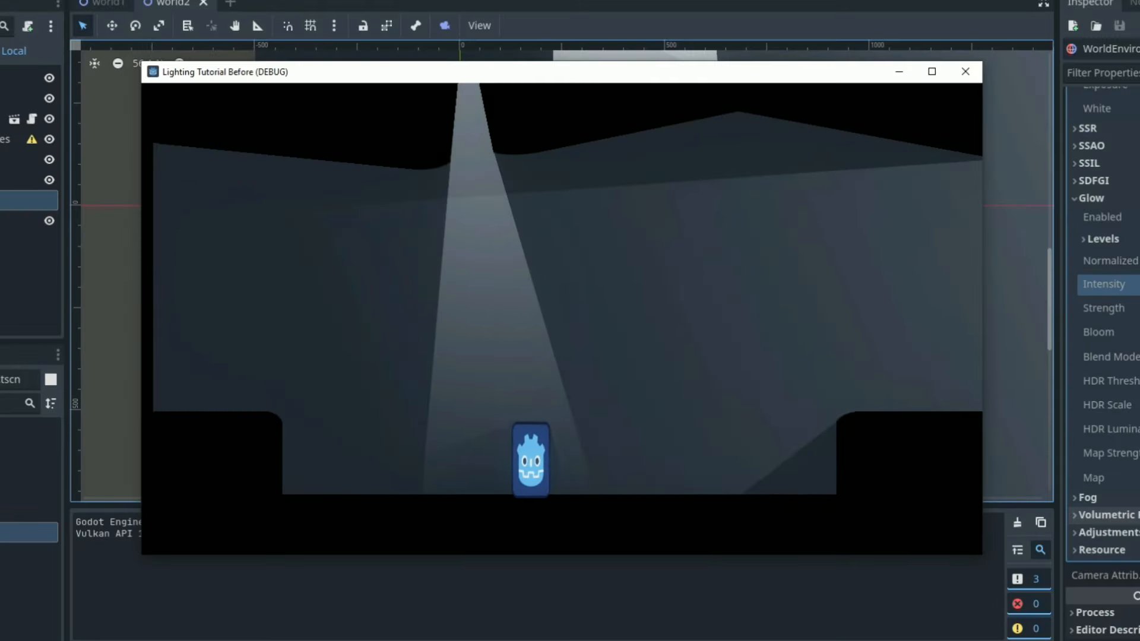
pyautogui.press('Left')
pyautogui.press('space')
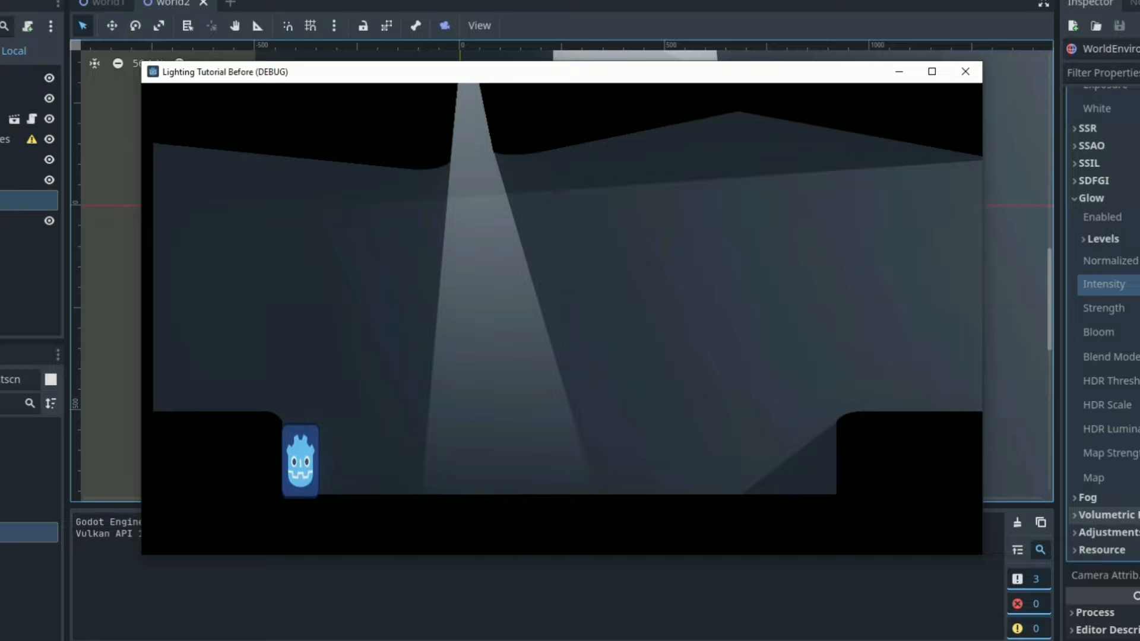
pyautogui.press('space')
pyautogui.press('Left')
pyautogui.press('Right')
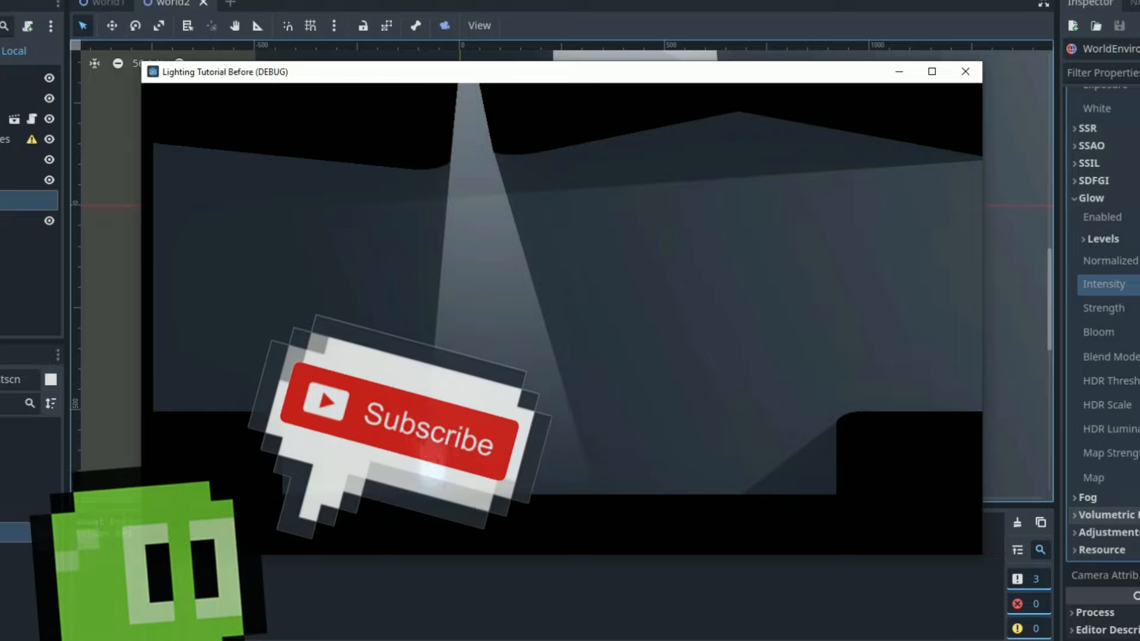
pyautogui.press('Left')
pyautogui.press('space')
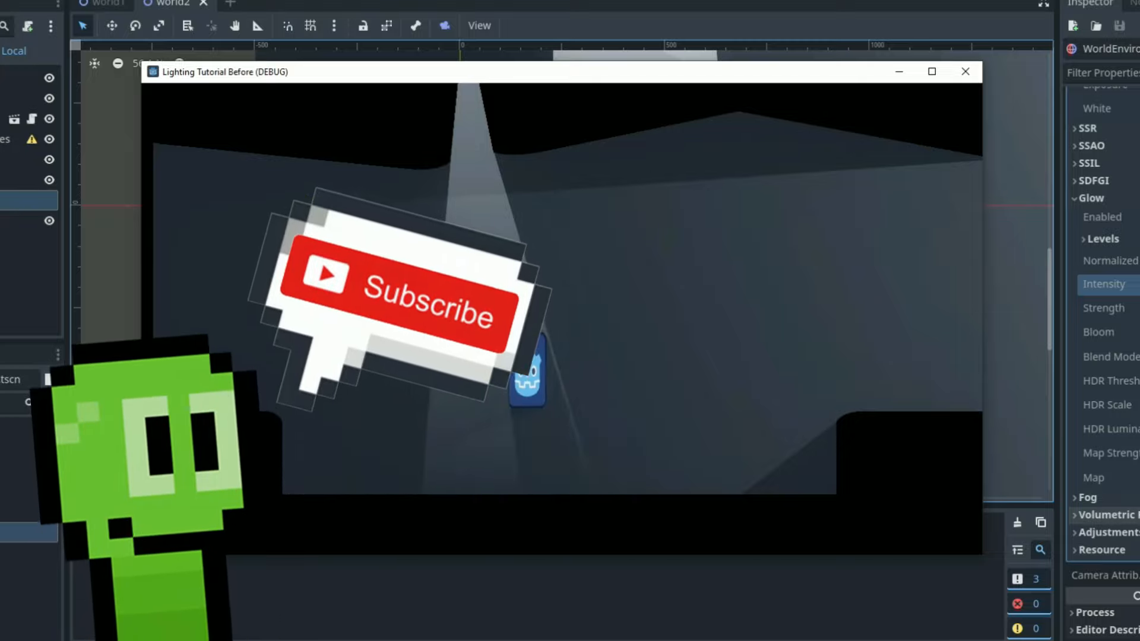
pyautogui.press('Right')
pyautogui.press('space')
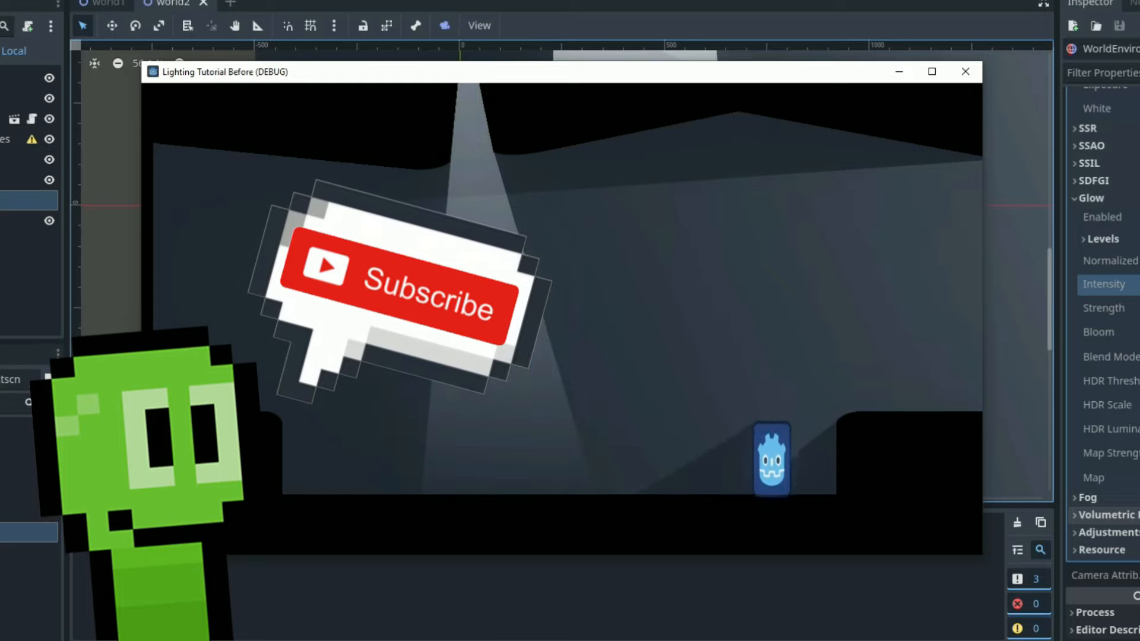
pyautogui.press('space')
pyautogui.press('Right')
pyautogui.press('Left')
pyautogui.press('space')
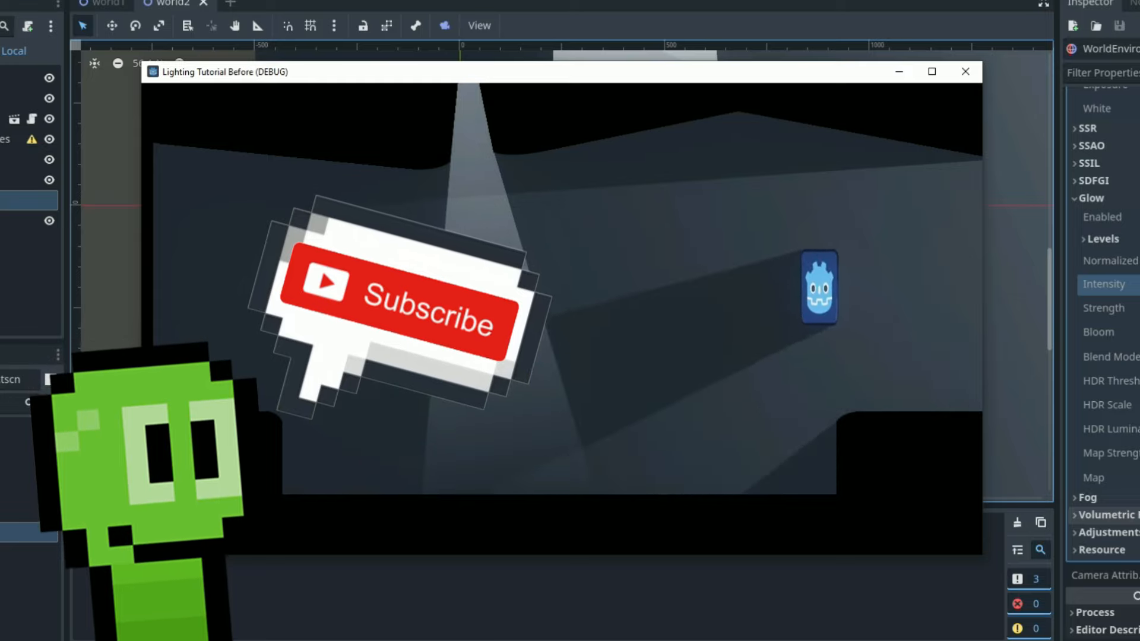
pyautogui.press('space')
pyautogui.press('Left')
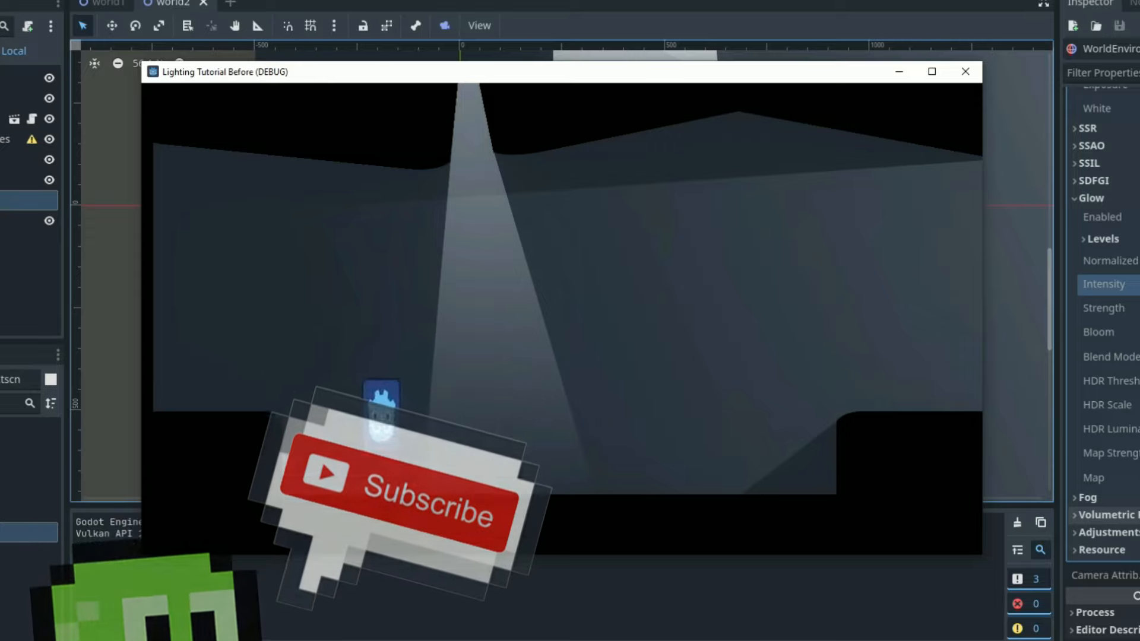
pyautogui.press('space')
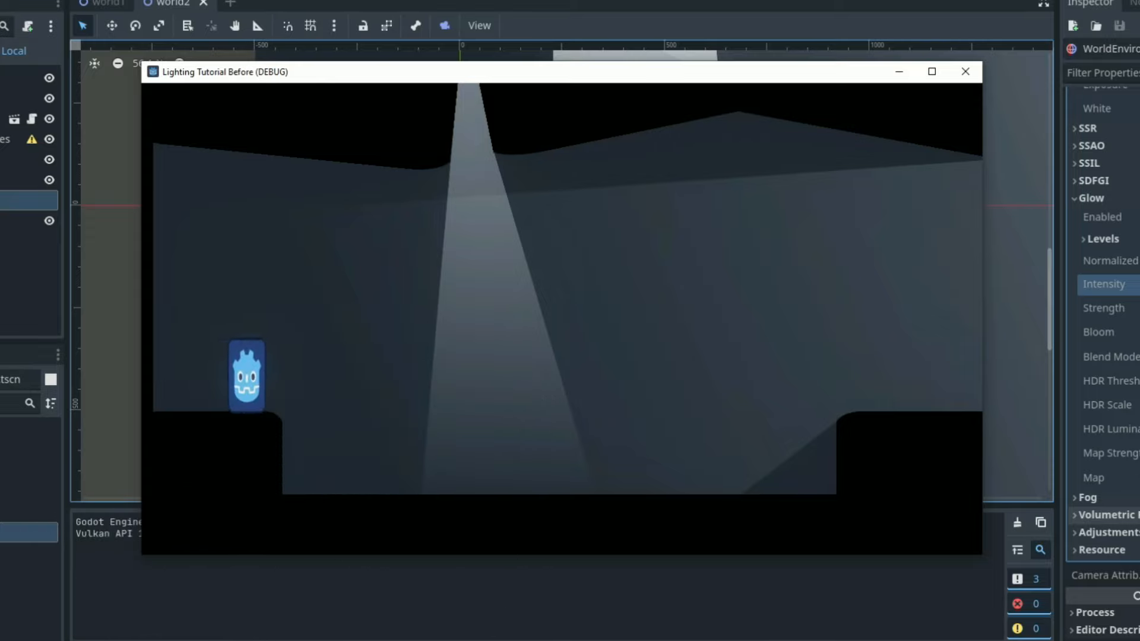
pyautogui.press('Right')
pyautogui.press('space')
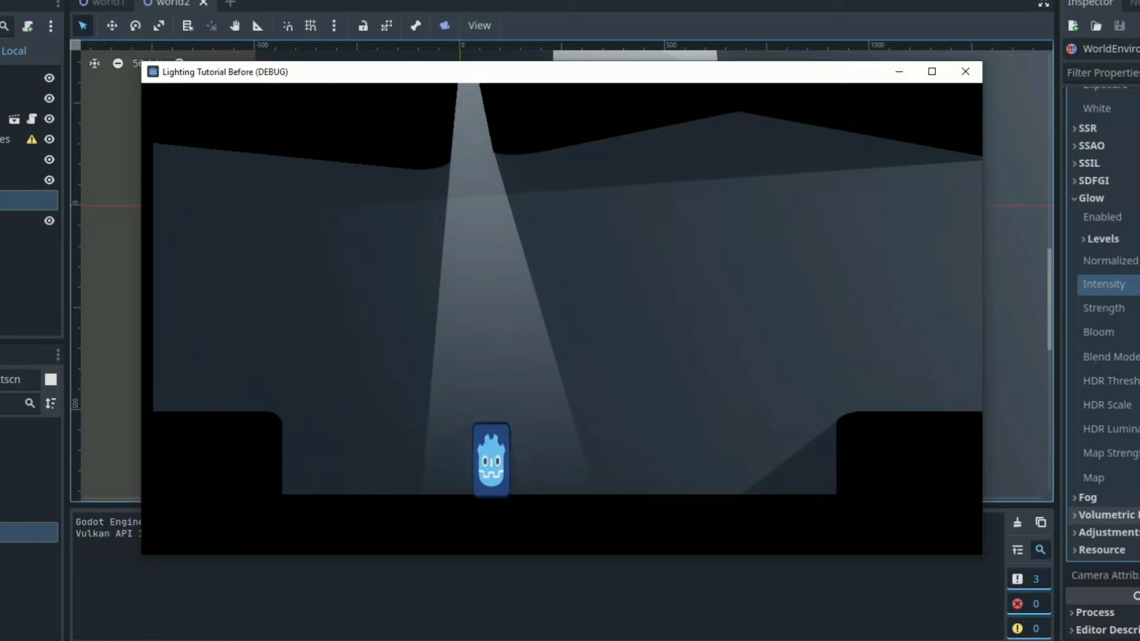